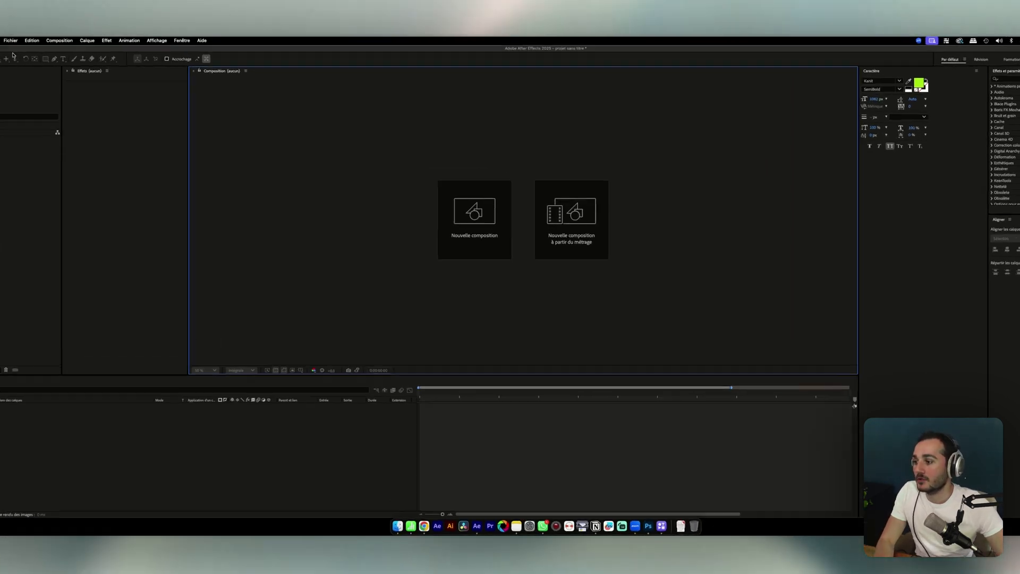
Create a new portrait composition with a width of 1080 px and a height of 1920 px.
key(ctrl+n)
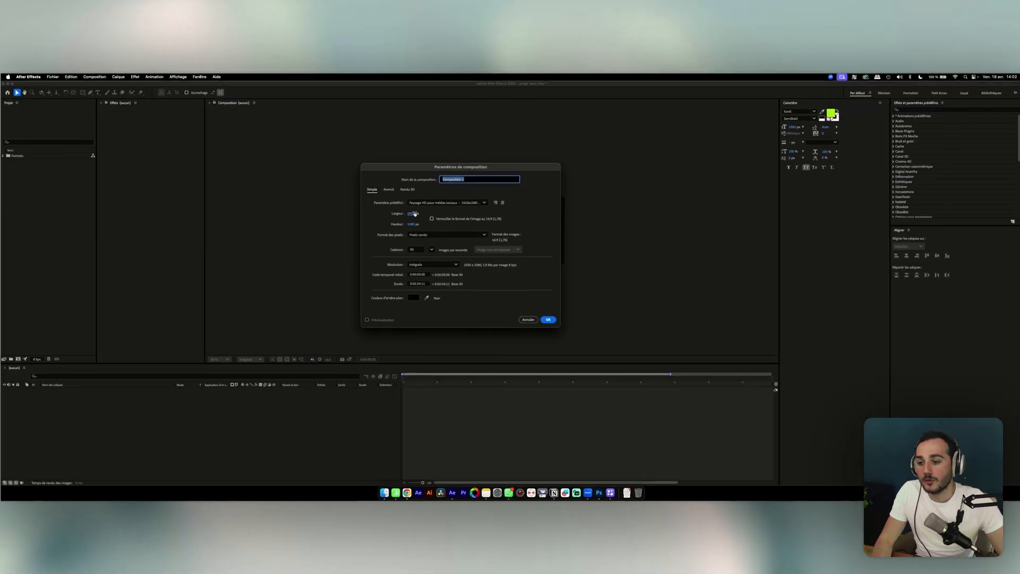
click(81, 154)
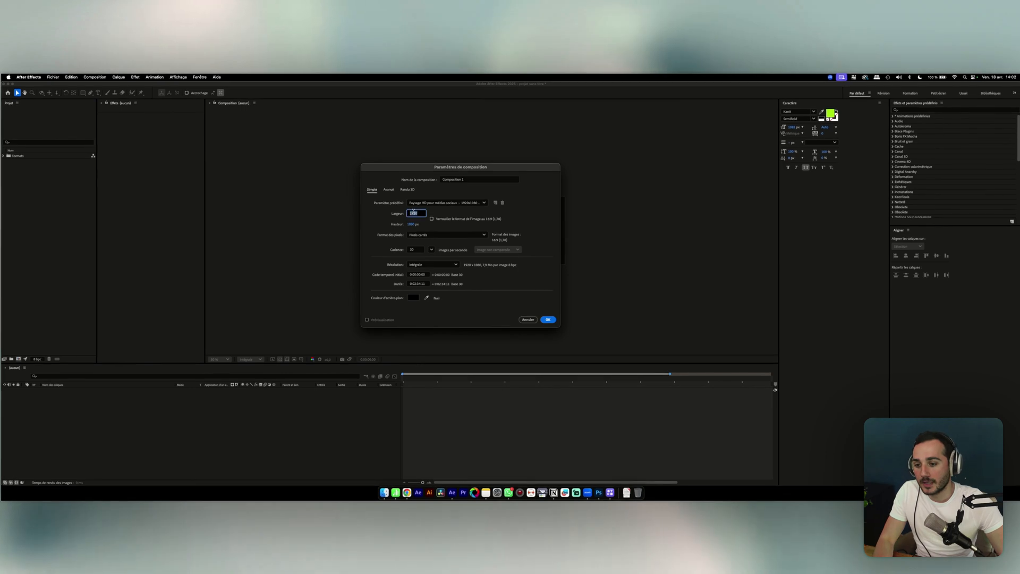
text(1080)
key(Tab)
text(1920)
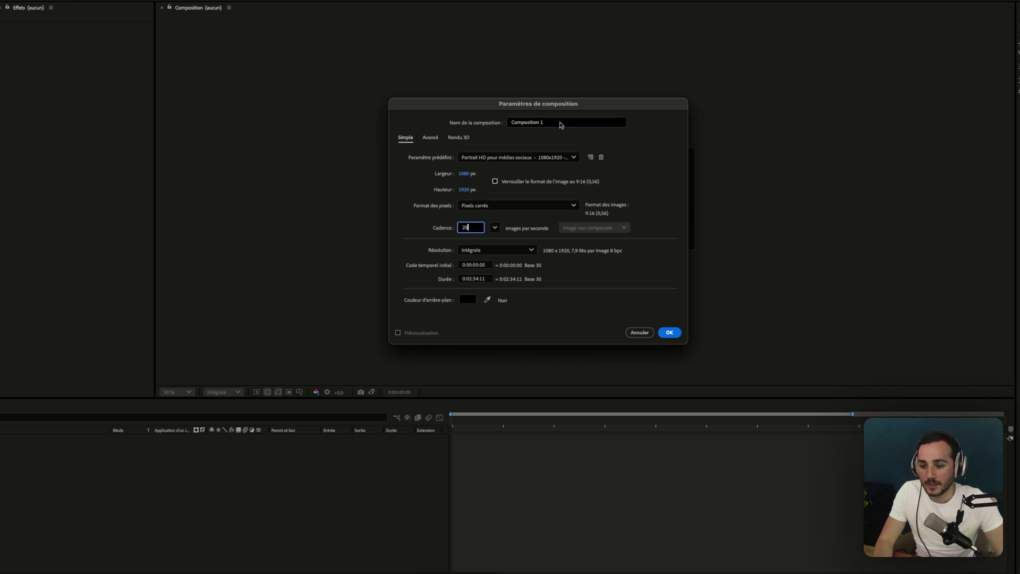
click(670, 333)
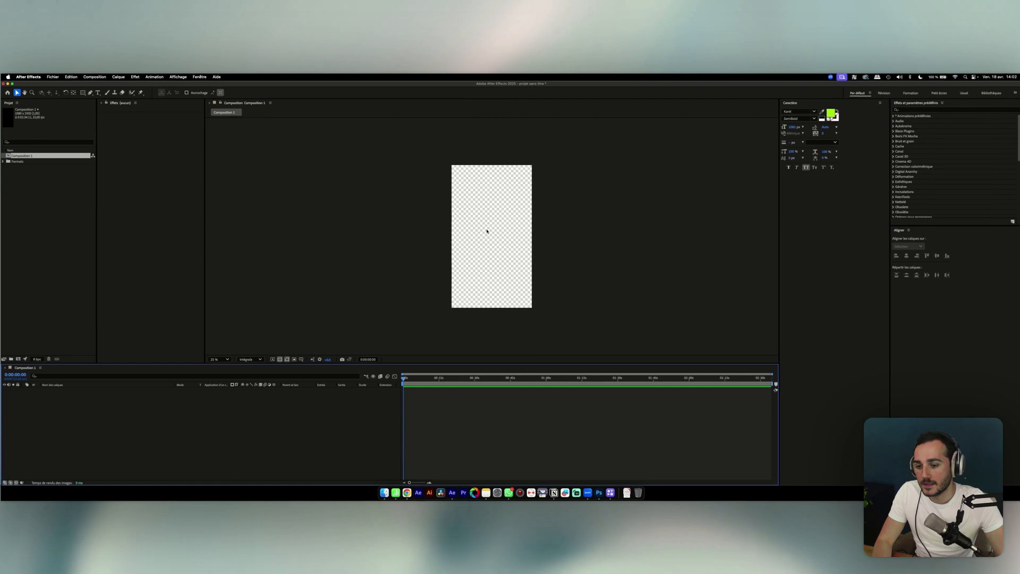
scroll(473, 235, right, 2)
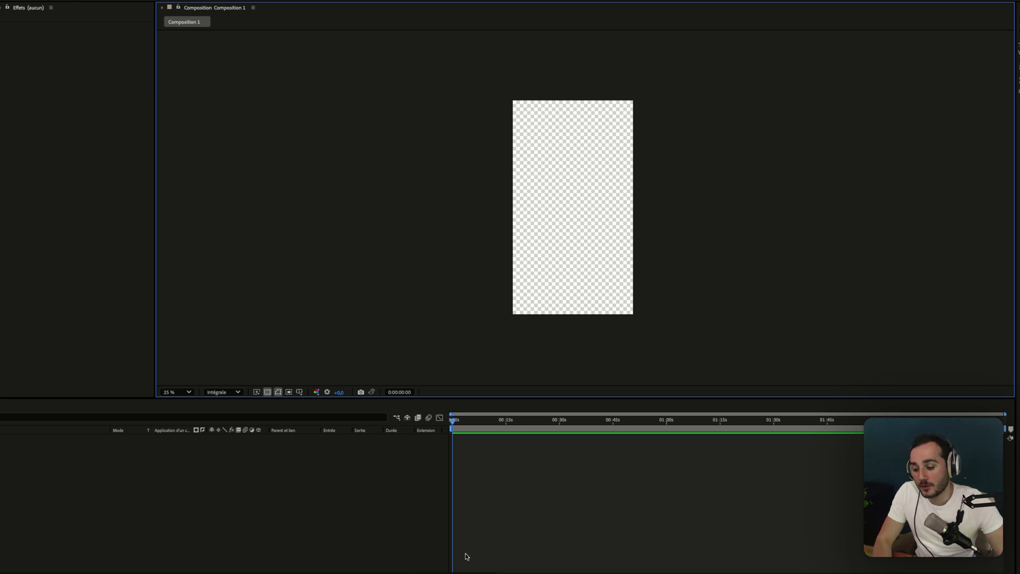
Add 01.png from the project's formats folder to the composition and scale it down to the frame size.
key(super+Tab)
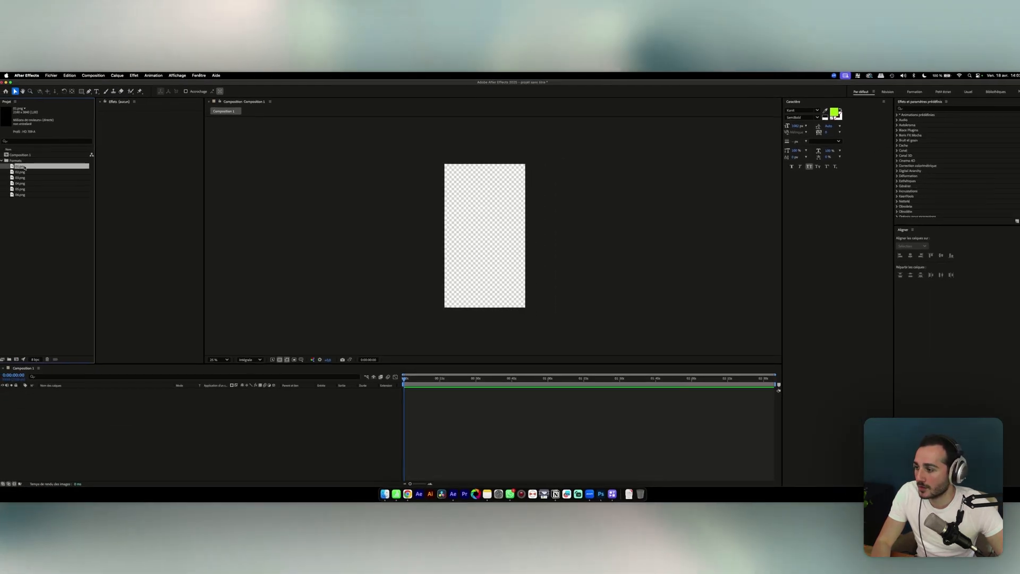
drag(27, 167, 154, 401)
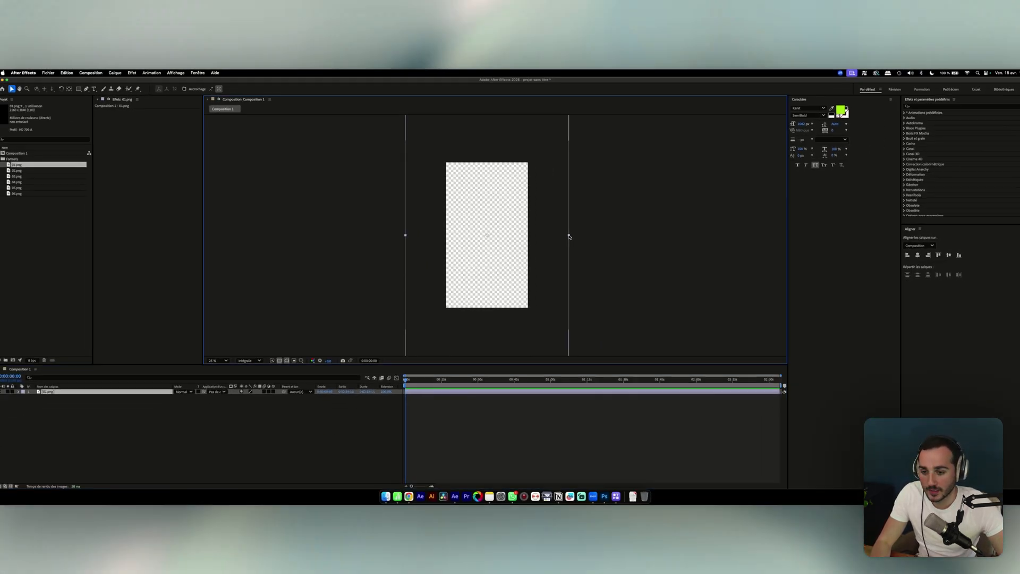
drag(693, 209, 659, 202)
drag(530, 231, 523, 231)
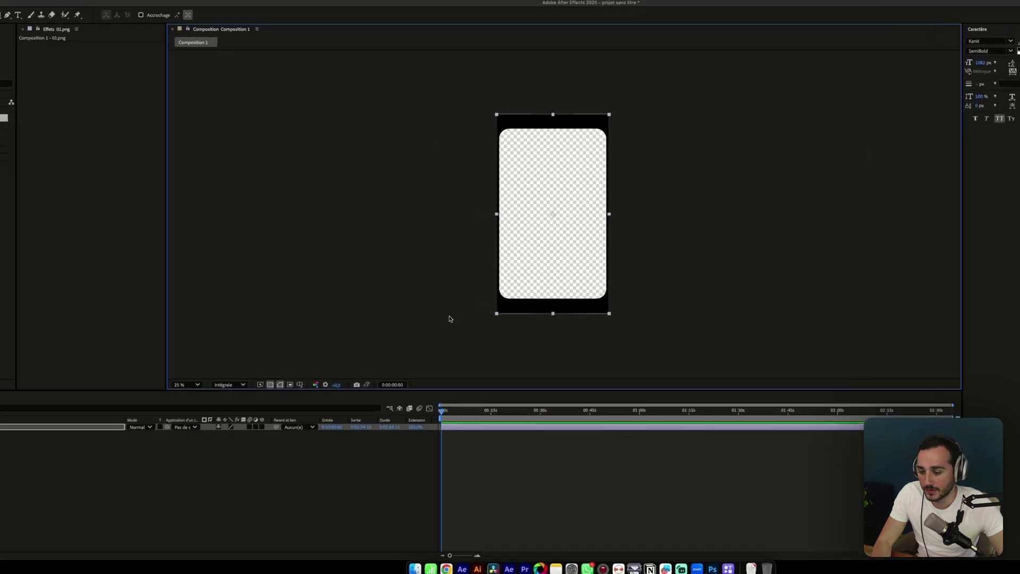
Set the scale of the 01.png layer to exactly 50%.
click(43, 454)
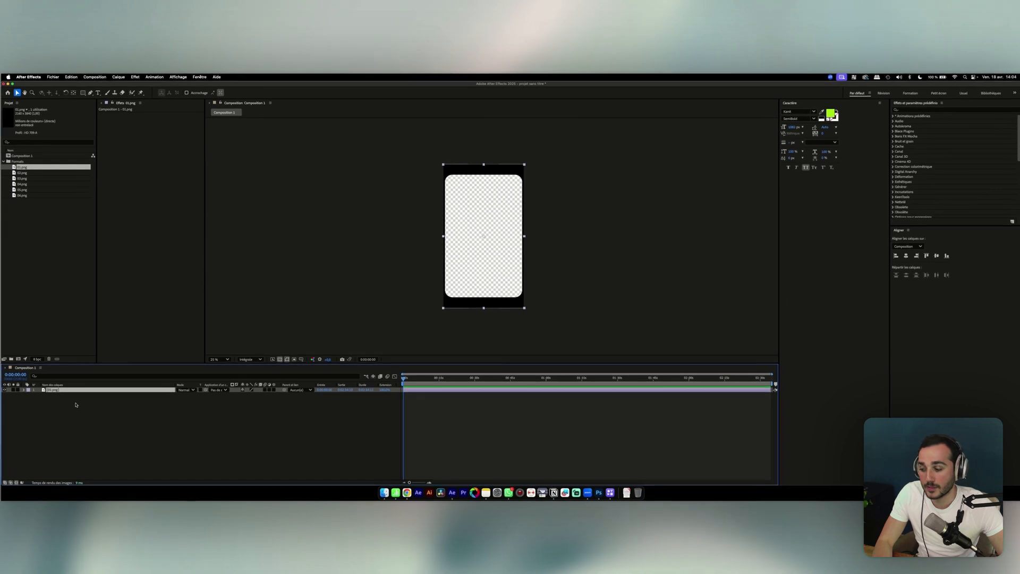
key(s)
click(259, 396)
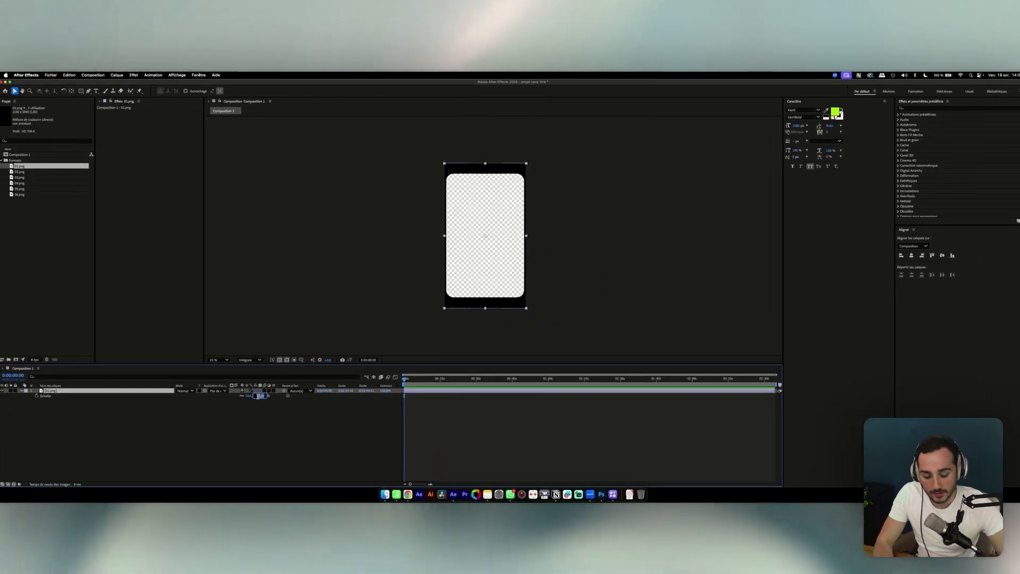
text(50)
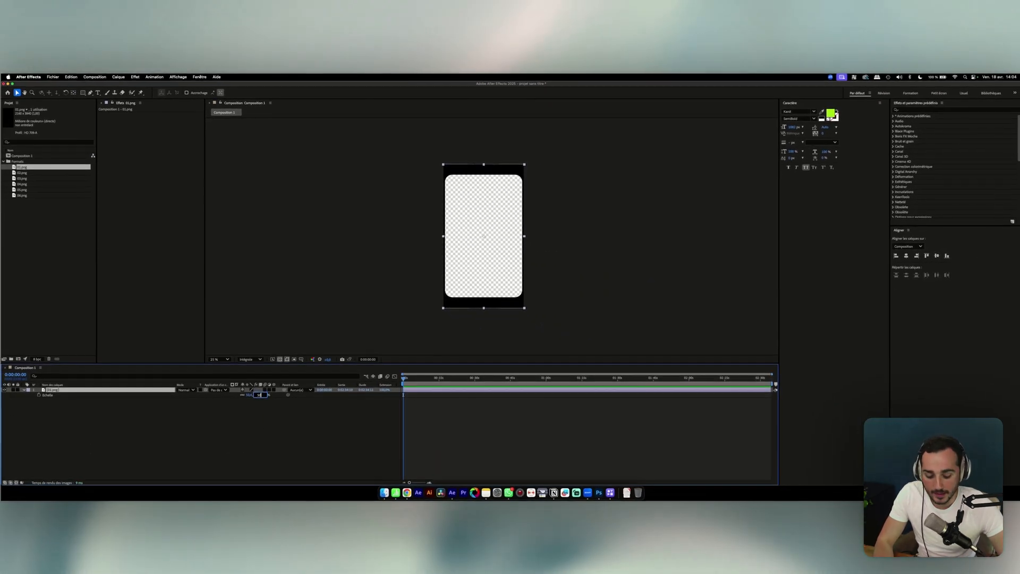
key(Return)
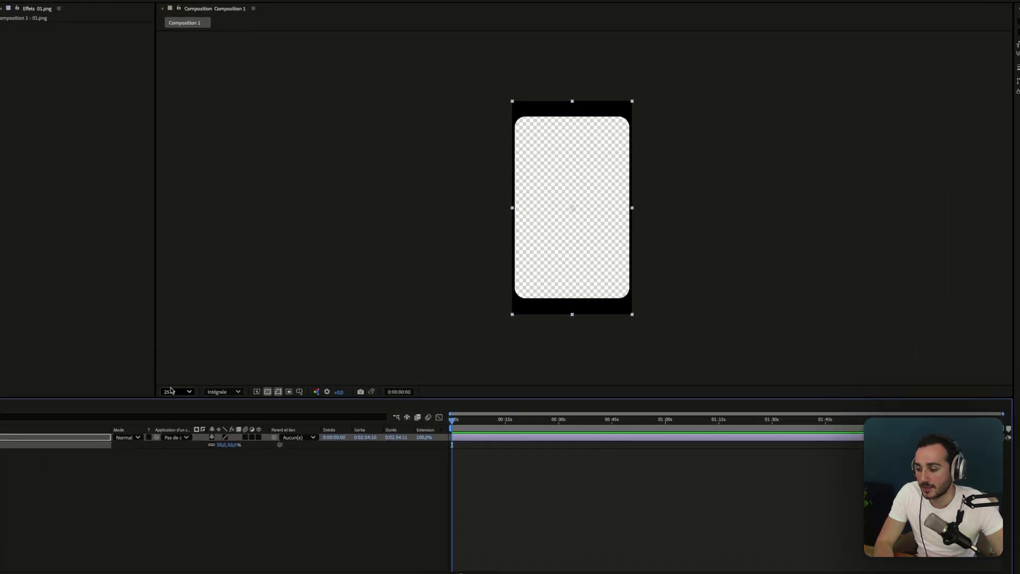
Fit the composition in the viewer and toggle the transparency grid off and on to check the transparent area.
click(219, 359)
click(223, 369)
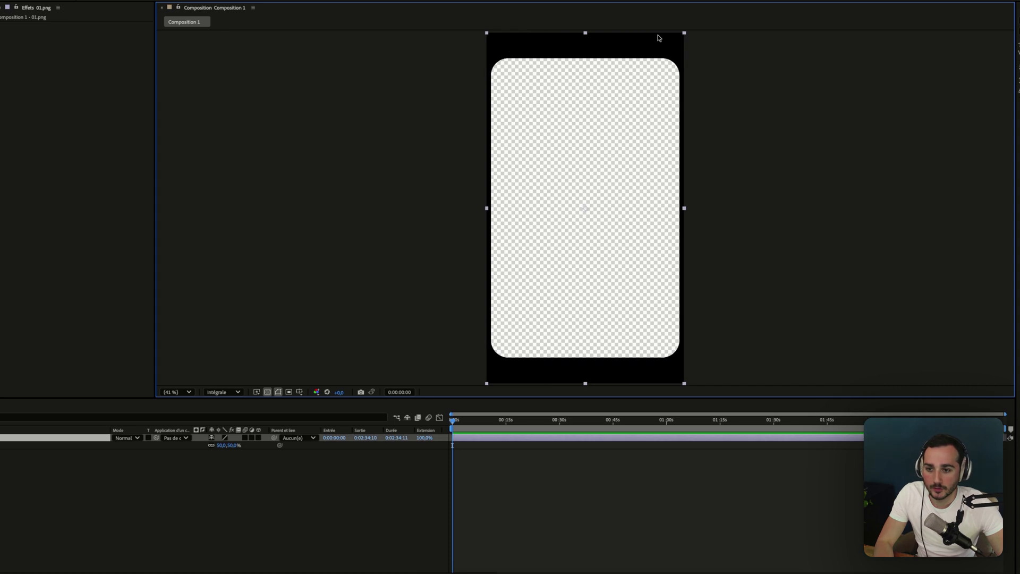
click(760, 64)
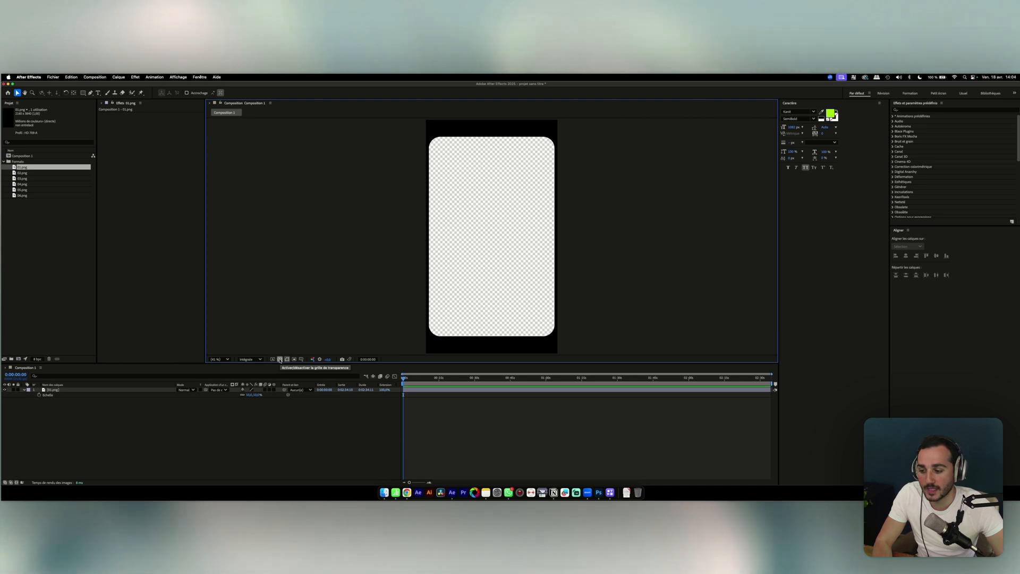
click(280, 360)
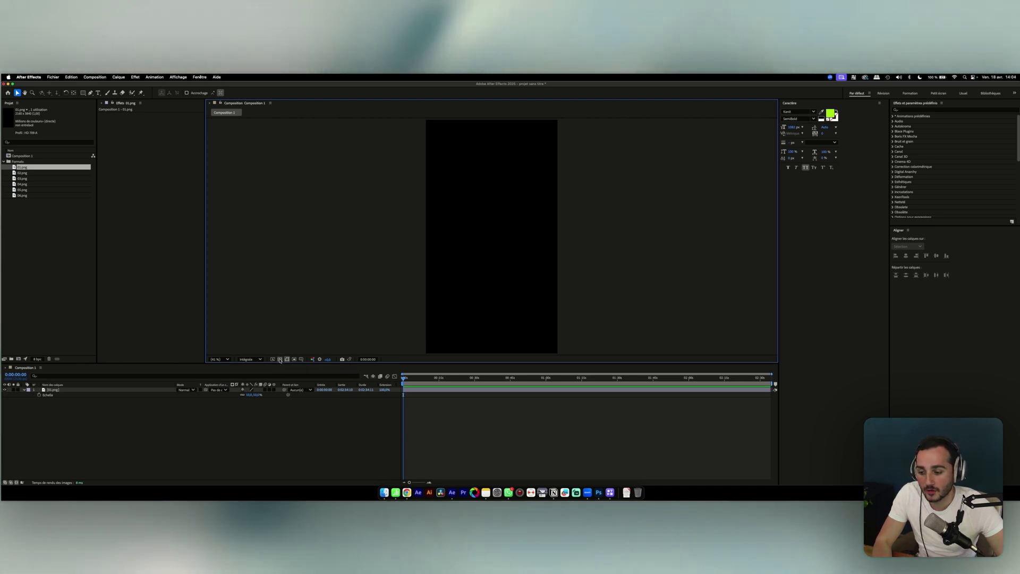
click(279, 359)
click(279, 360)
click(280, 360)
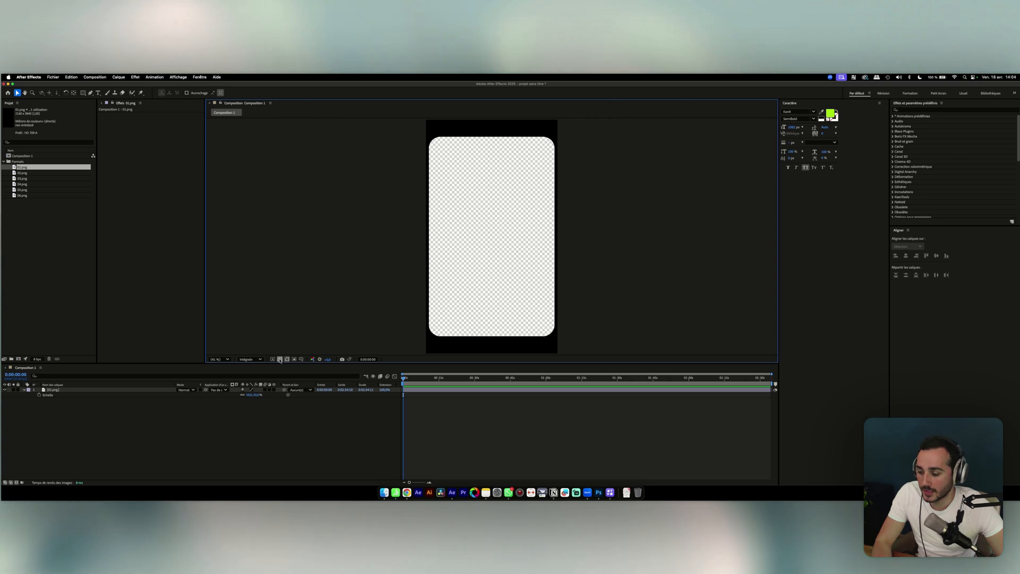
click(279, 360)
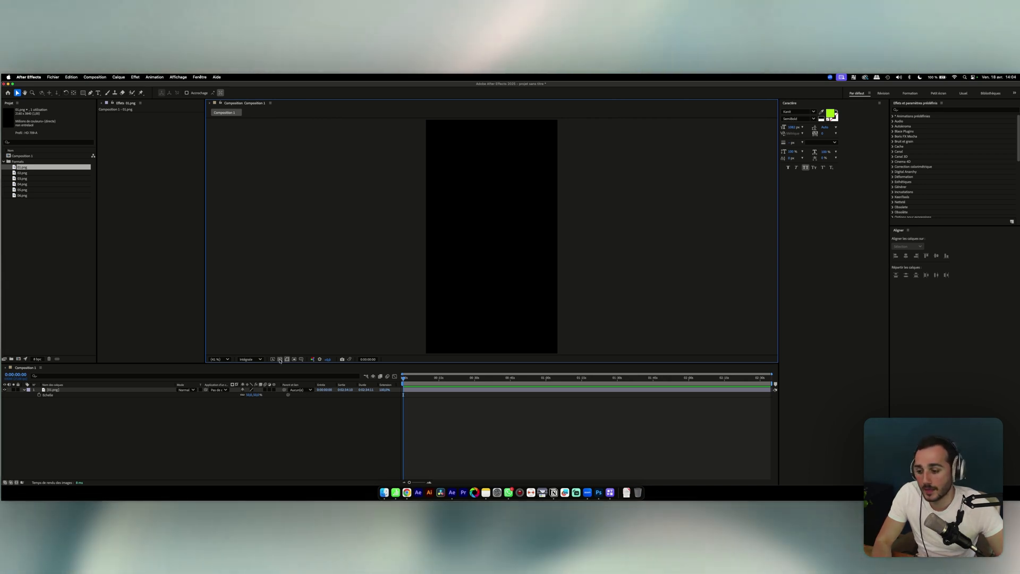
click(280, 359)
click(281, 403)
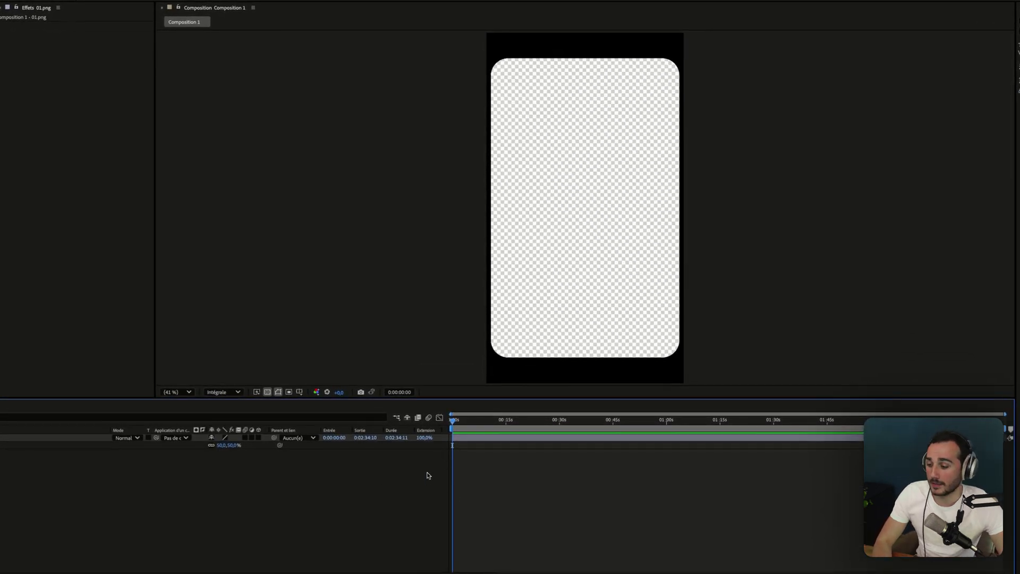
Switch to Chrome to examine the Instagram reel as a style reference, and return to After Effects.
click(458, 573)
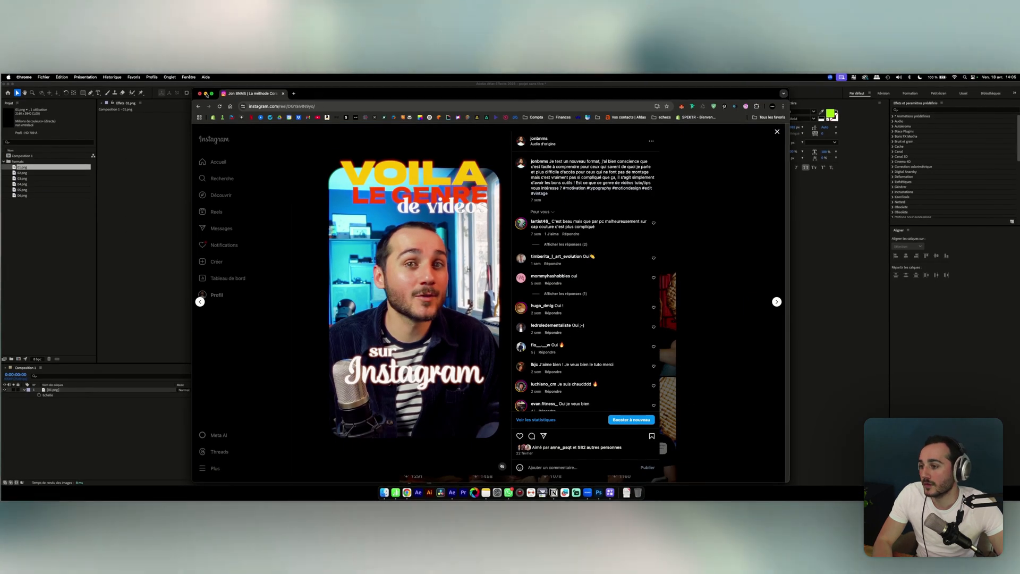
click(206, 93)
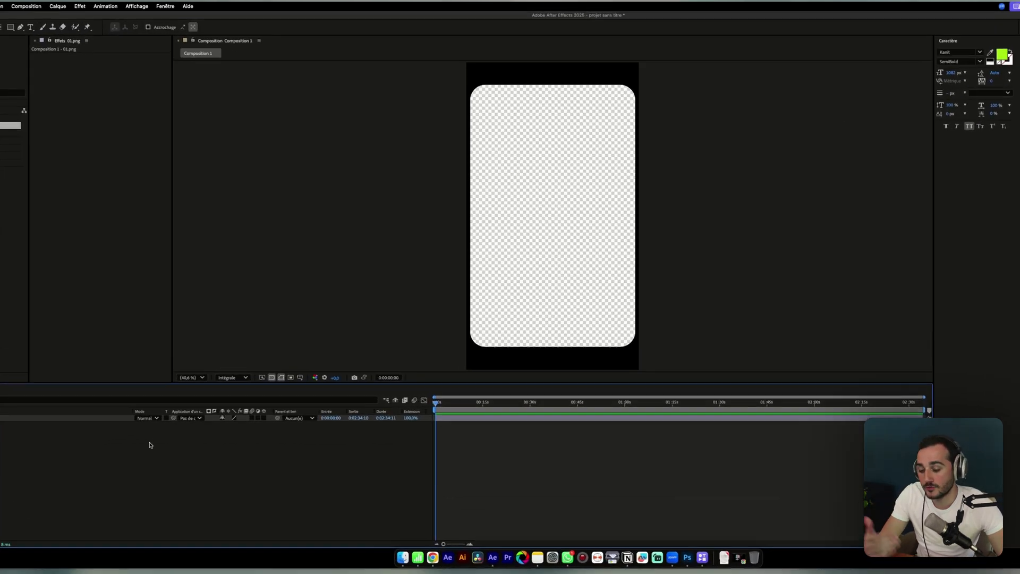
click(433, 558)
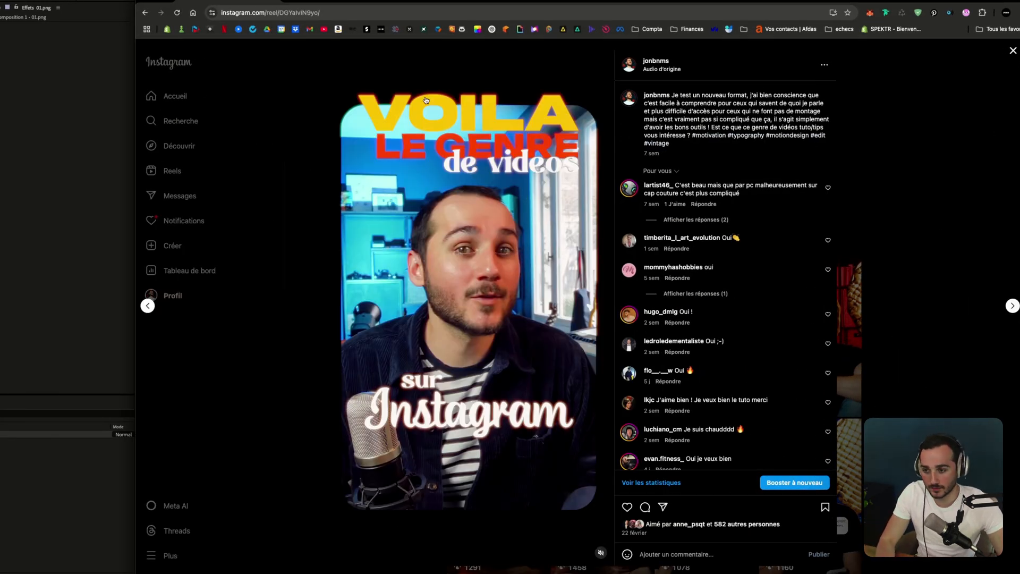
click(16, 165)
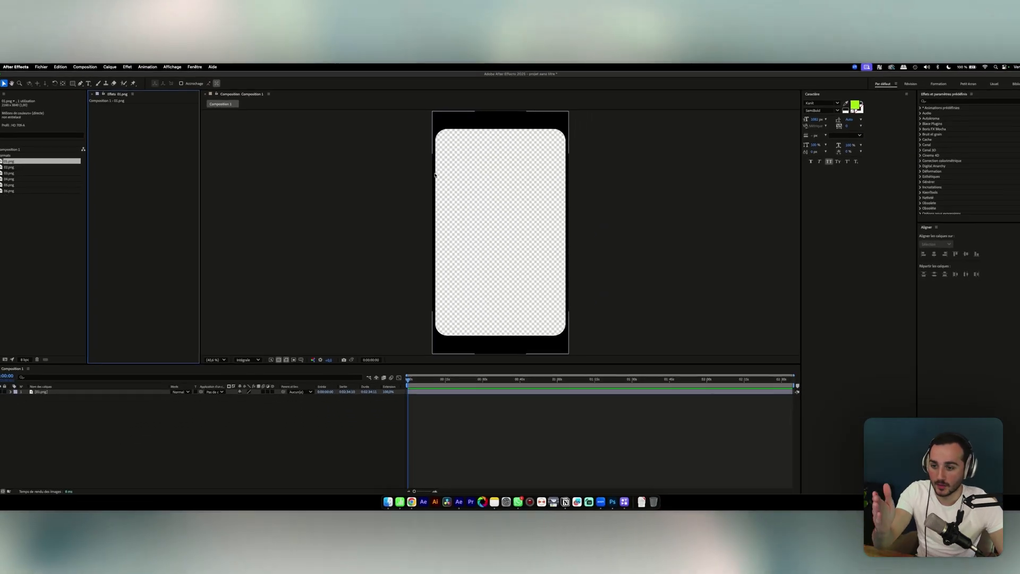
Create a new text layer reading "VOILA" above the 01.png layer.
click(98, 410)
right_click(1, 436)
mouse_move(3, 442)
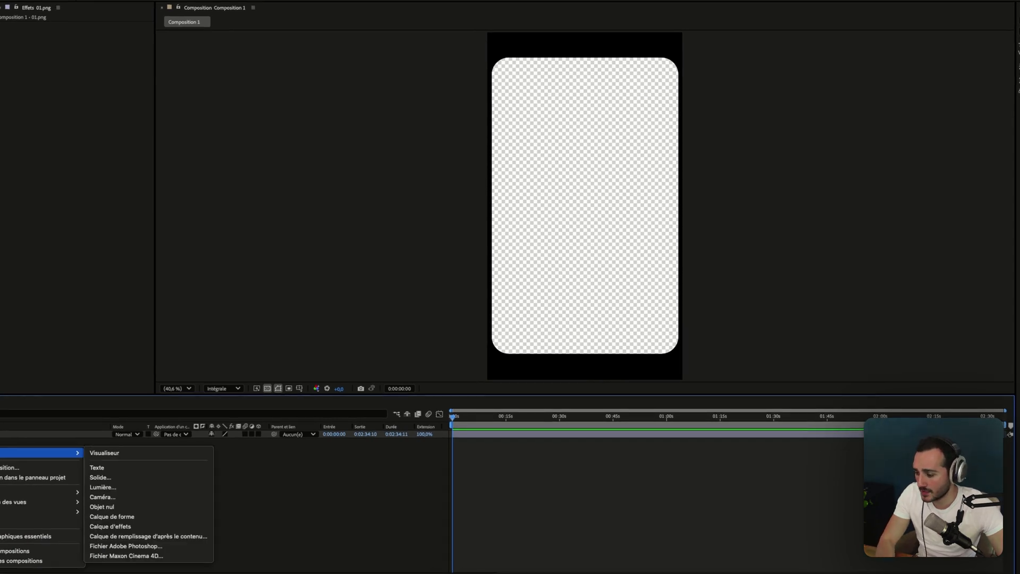
click(143, 467)
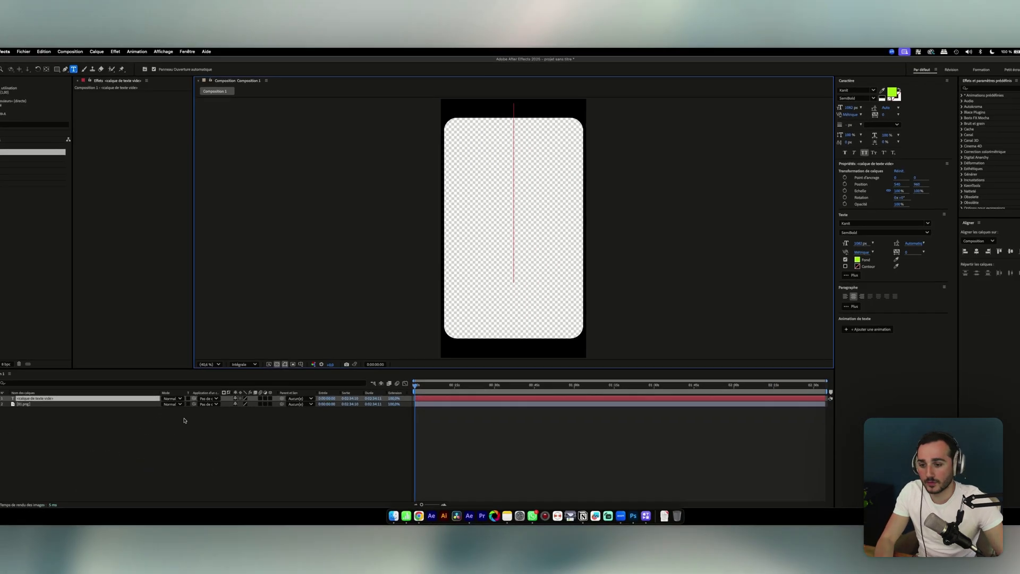
text(VOILA)
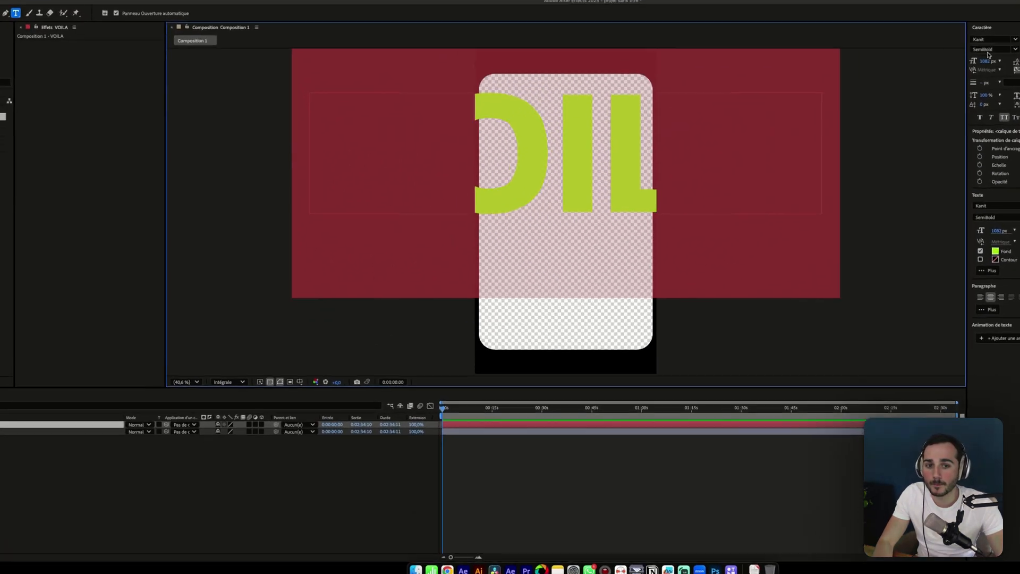
Reduce the font size of the VOILA text so the whole word fits inside the rounded frame.
drag(794, 127, 612, 142)
drag(781, 66, 705, 65)
click(148, 468)
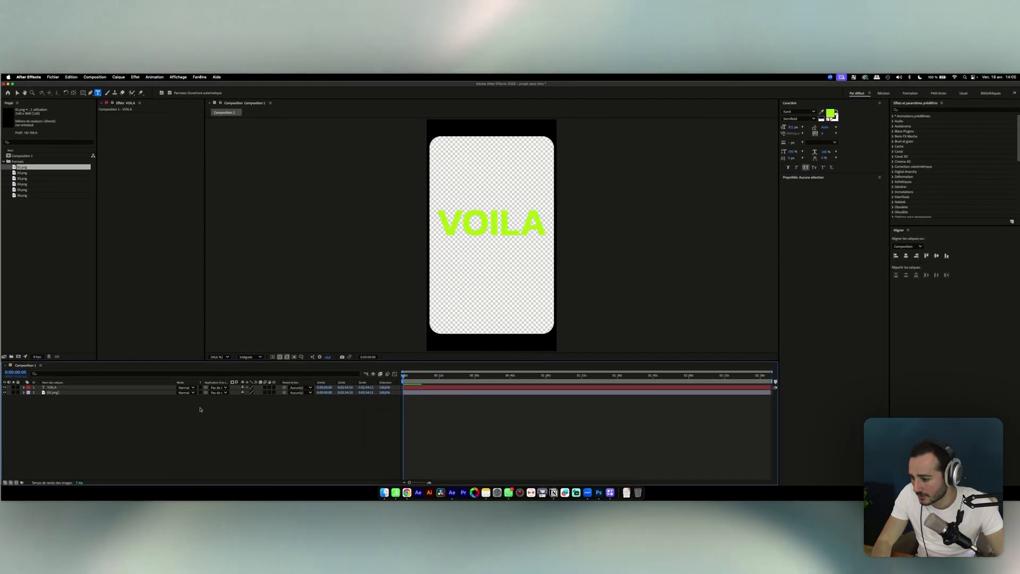
click(166, 388)
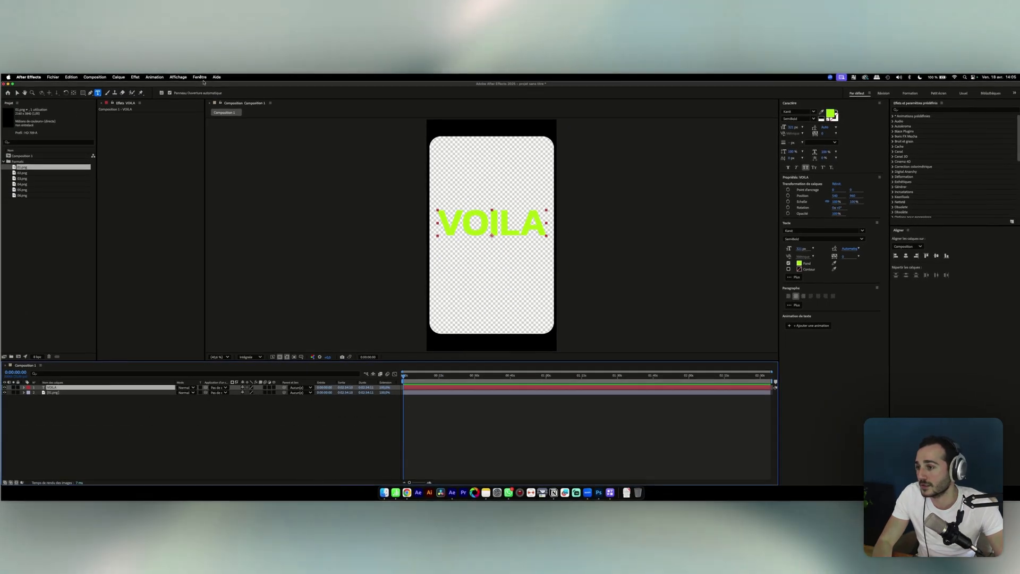
click(201, 78)
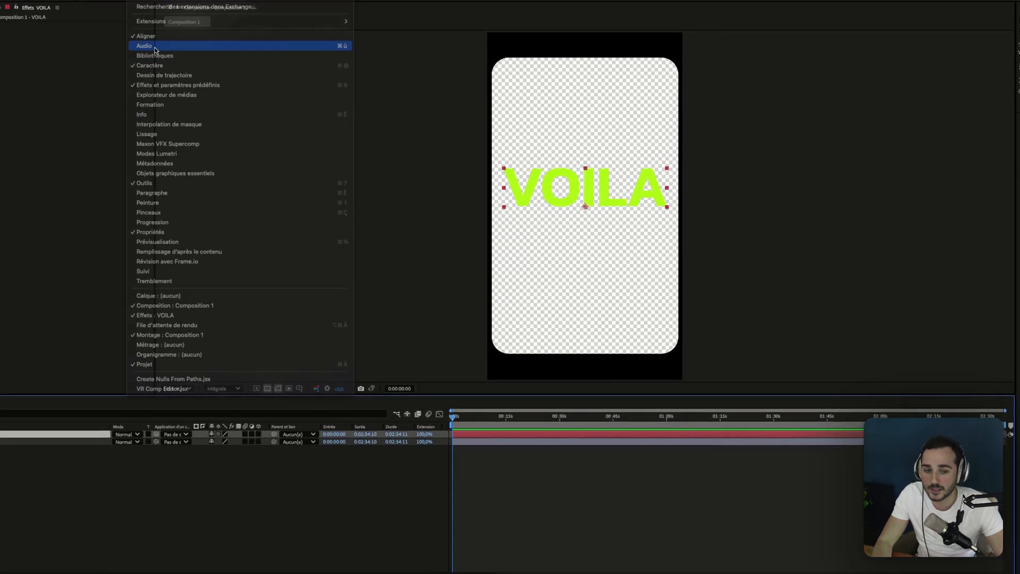
click(155, 46)
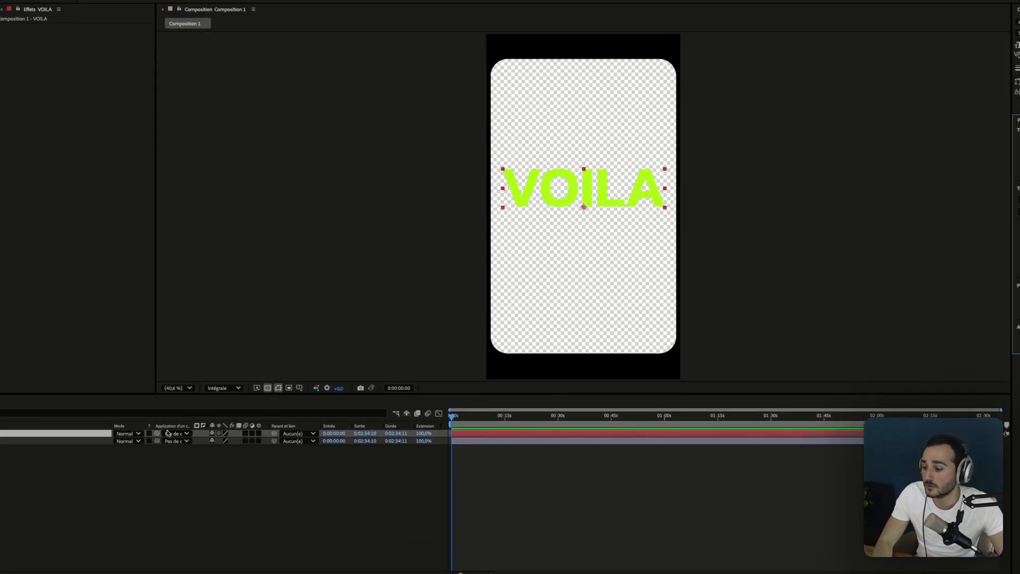
Change the font of the VOILA text to Akira Expanded Super Bold.
double_click(164, 388)
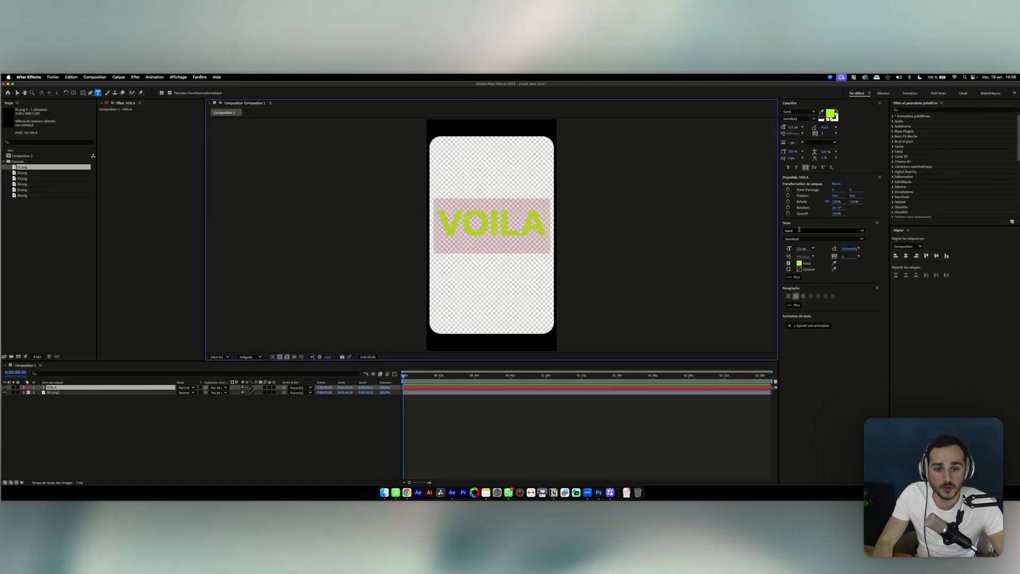
click(800, 230)
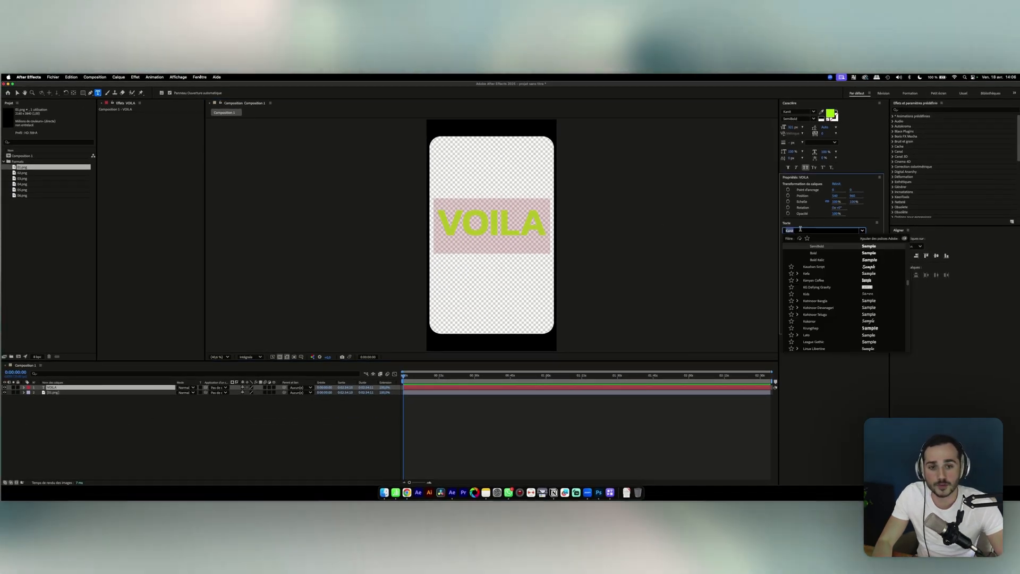
text(monu)
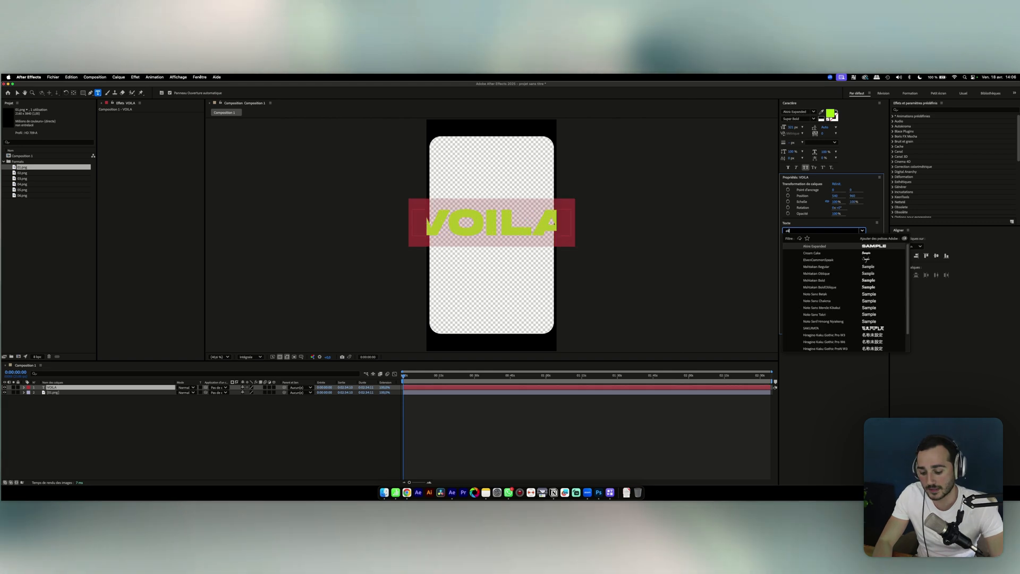
Change the VOILA text's fill colour to yellow #FFDD04 and reduce its font size to 212 px.
click(831, 113)
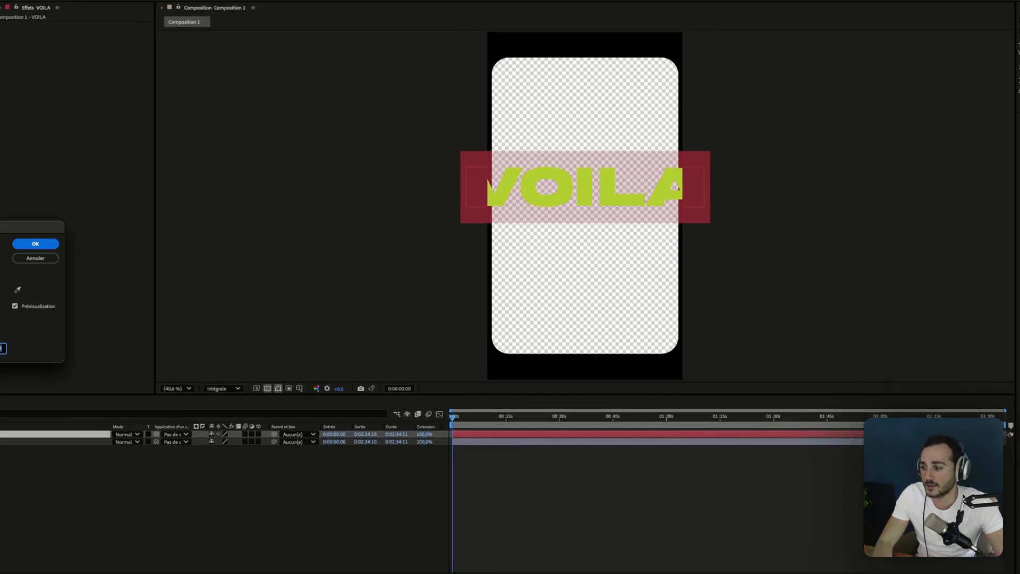
drag(1, 228, 306, 215)
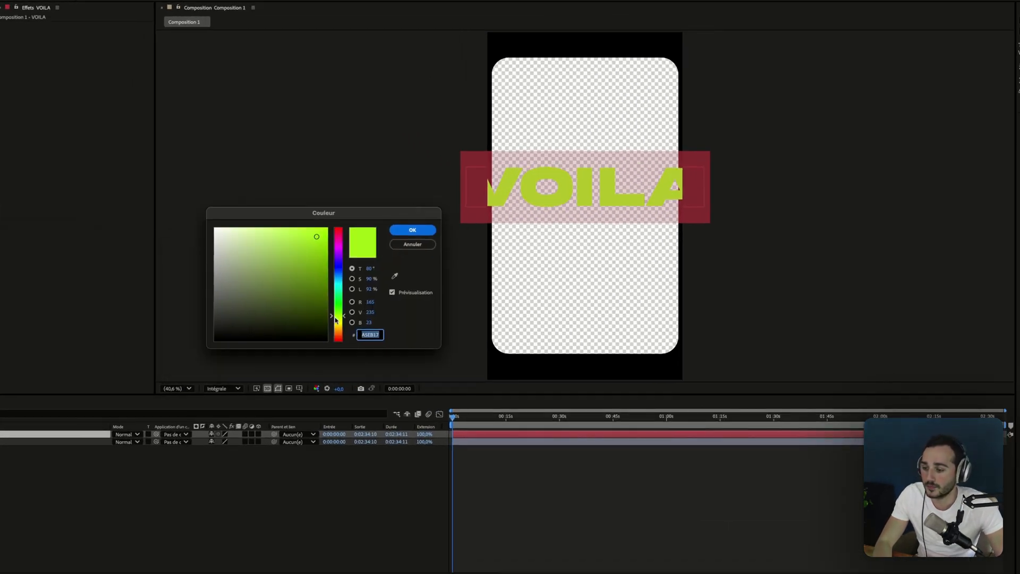
drag(335, 320, 336, 325)
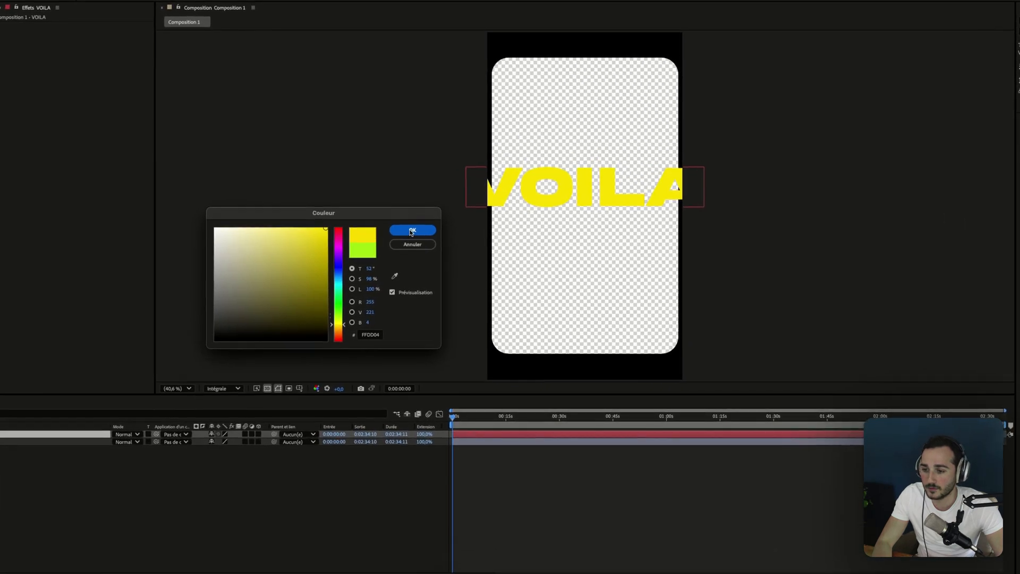
click(412, 231)
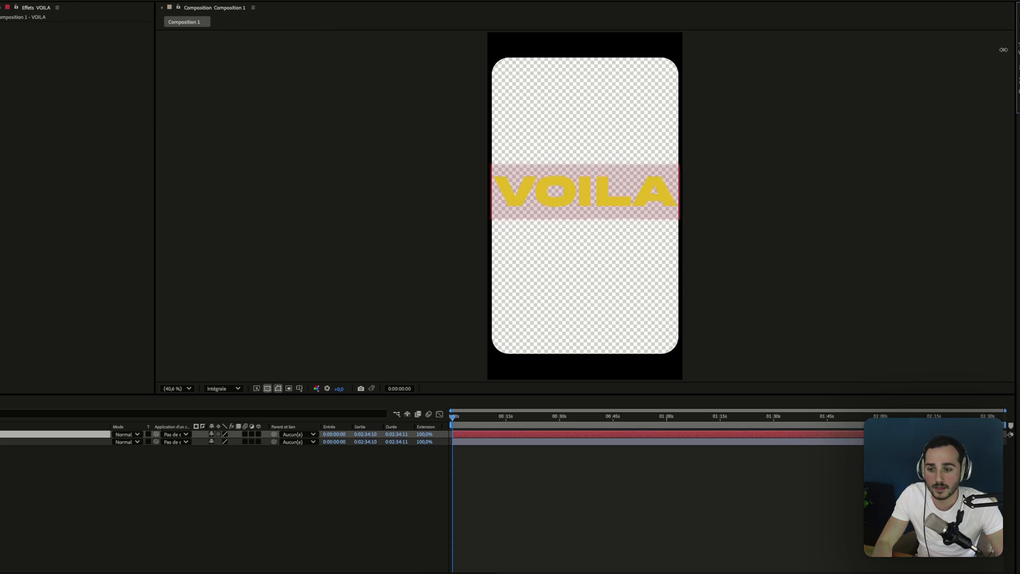
click(600, 198)
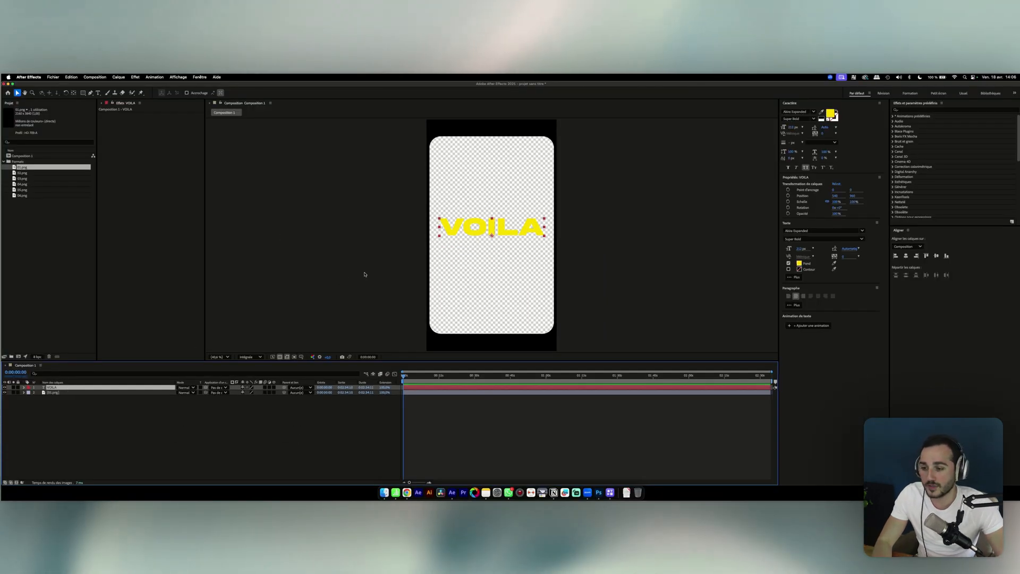
Move the VOILA text slightly higher in the frame and centre its anchor point on the letters.
drag(477, 231, 472, 220)
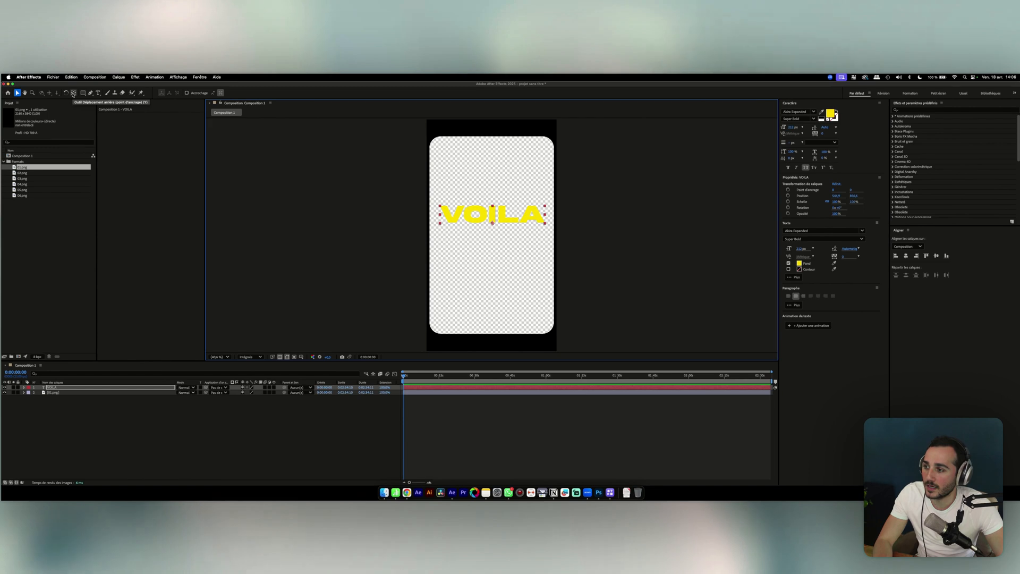
double_click(73, 93)
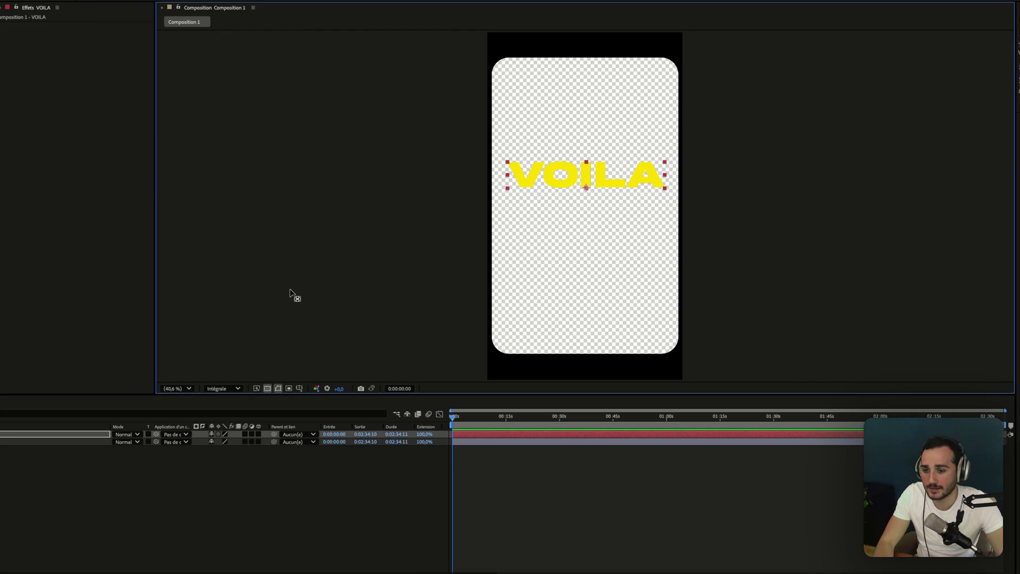
click(45, 434)
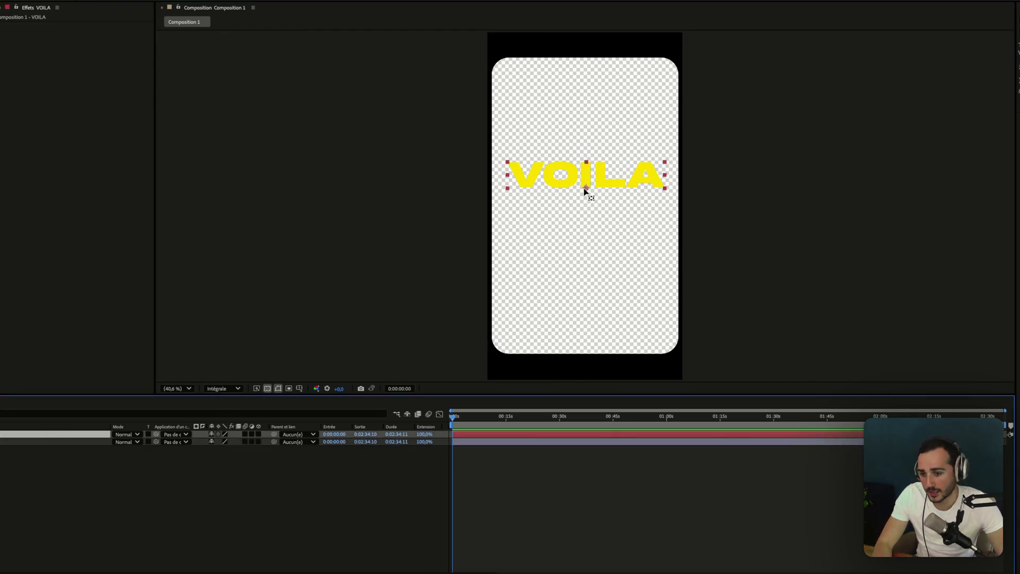
Try rotating the VOILA layer to check how it pivots, and reset its rotation to 0°.
key(r)
drag(219, 442, 226, 443)
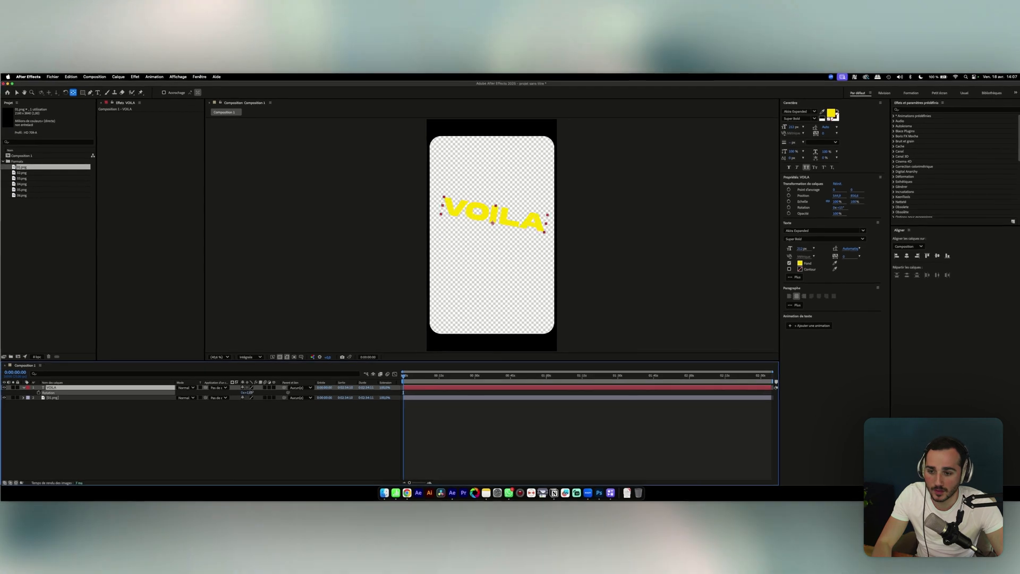
drag(251, 392, 253, 392)
key(super+z)
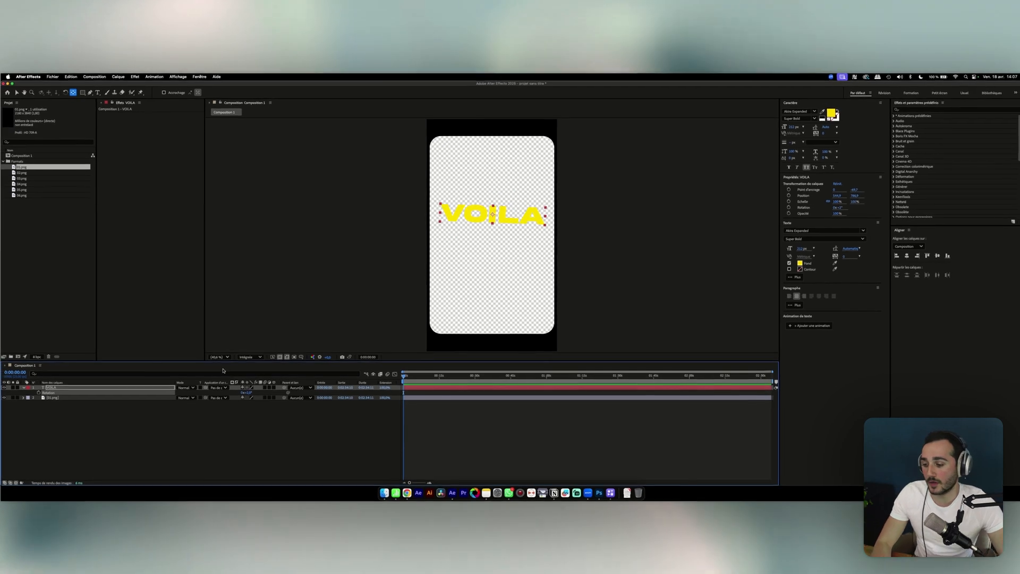
click(251, 392)
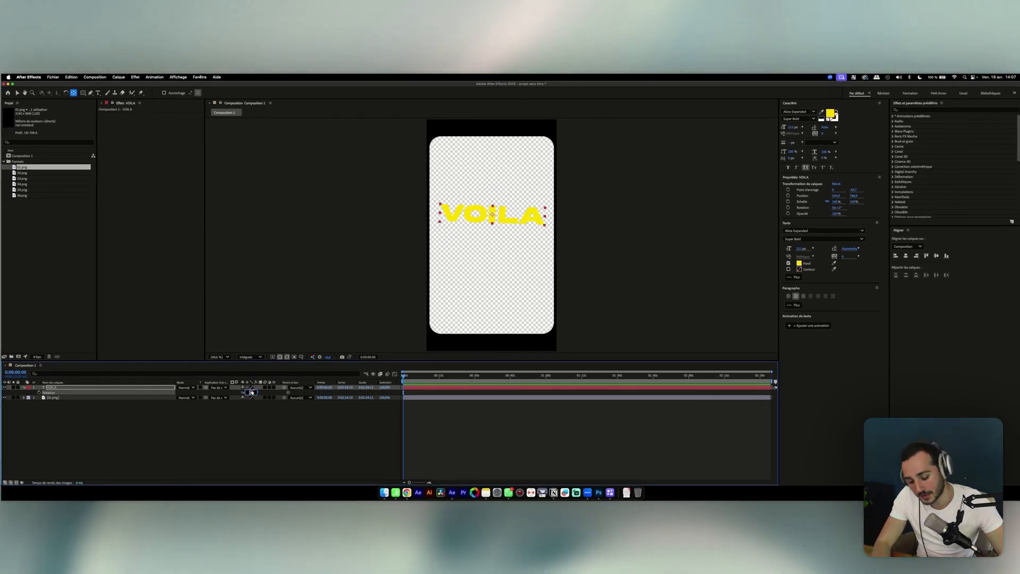
text(0)
key(Return)
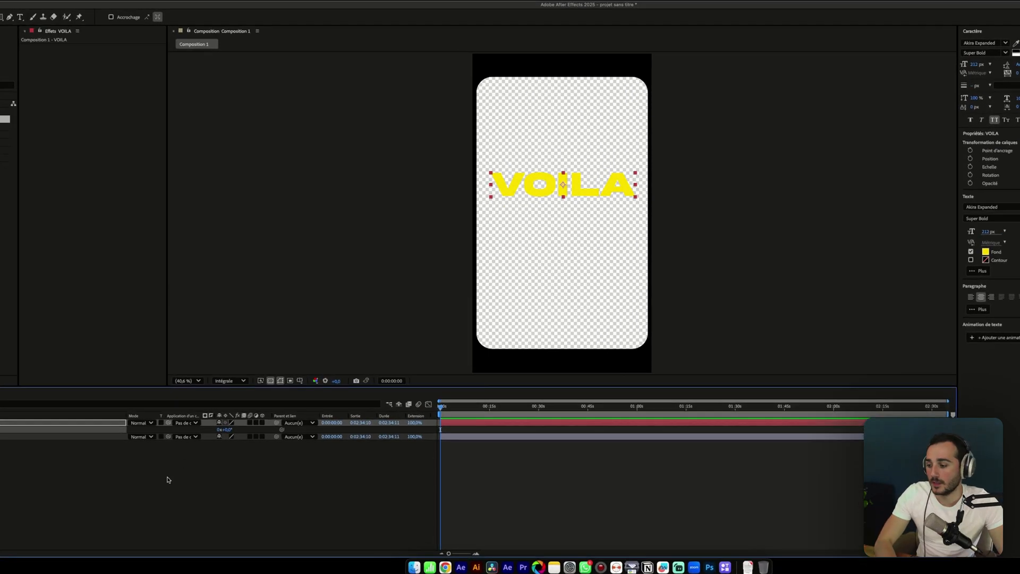
Move the VOILA text up so it overlaps the upper edge of the rounded frame.
click(205, 428)
click(73, 435)
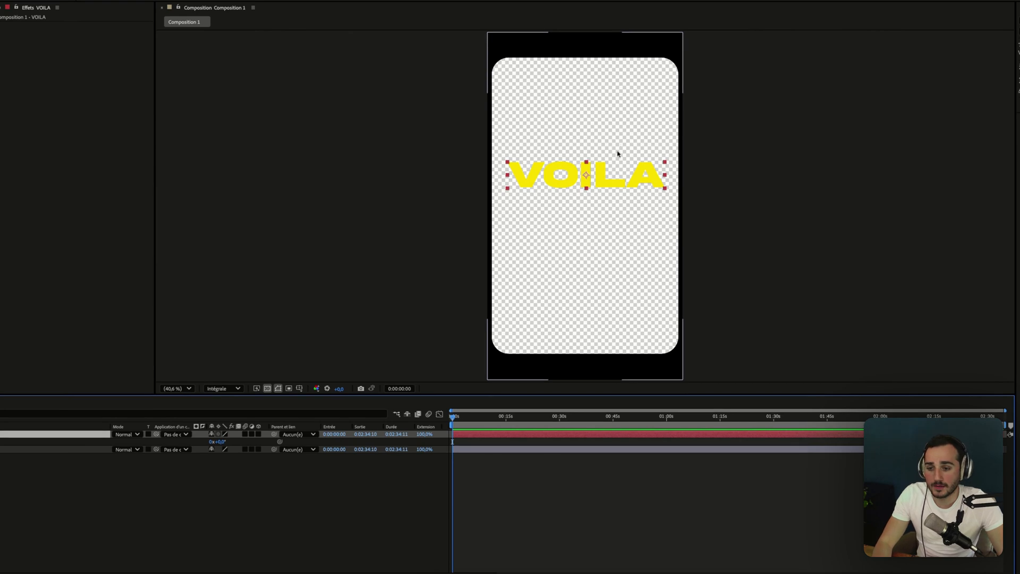
drag(614, 174, 607, 66)
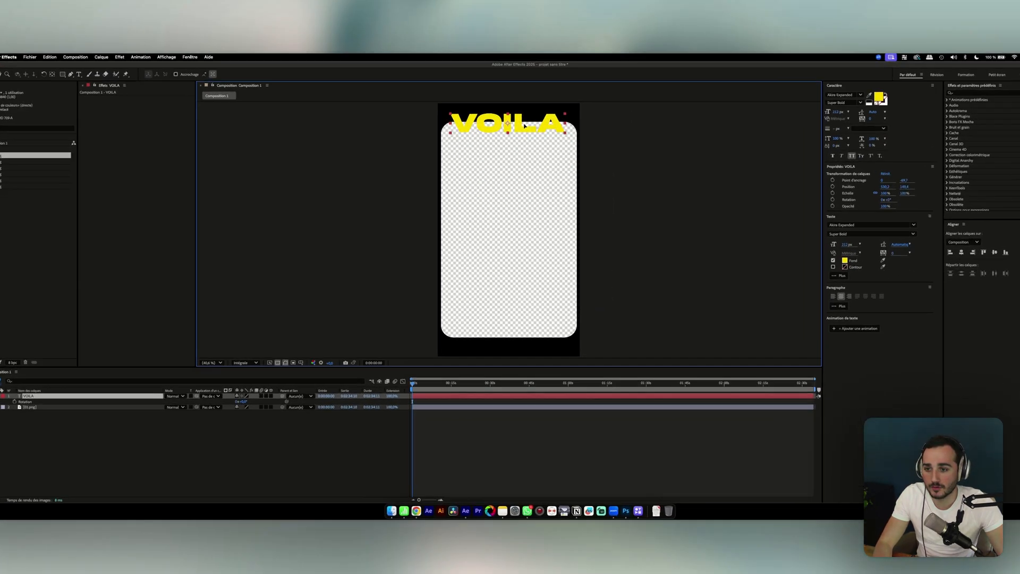
Duplicate the VOILA layer just beneath the original text and change the copy's wording to "Le genre".
key(super+d)
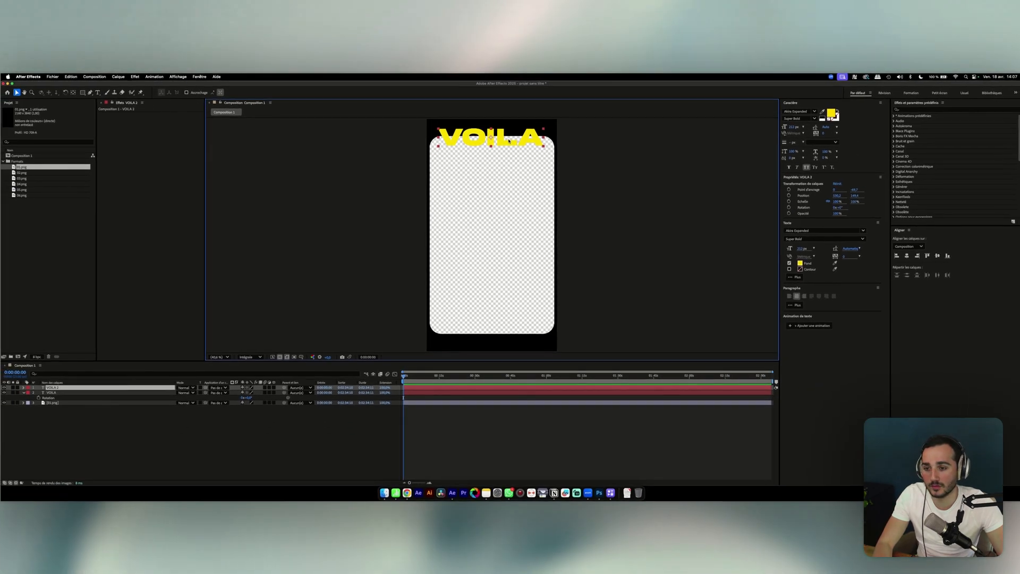
drag(501, 140, 499, 168)
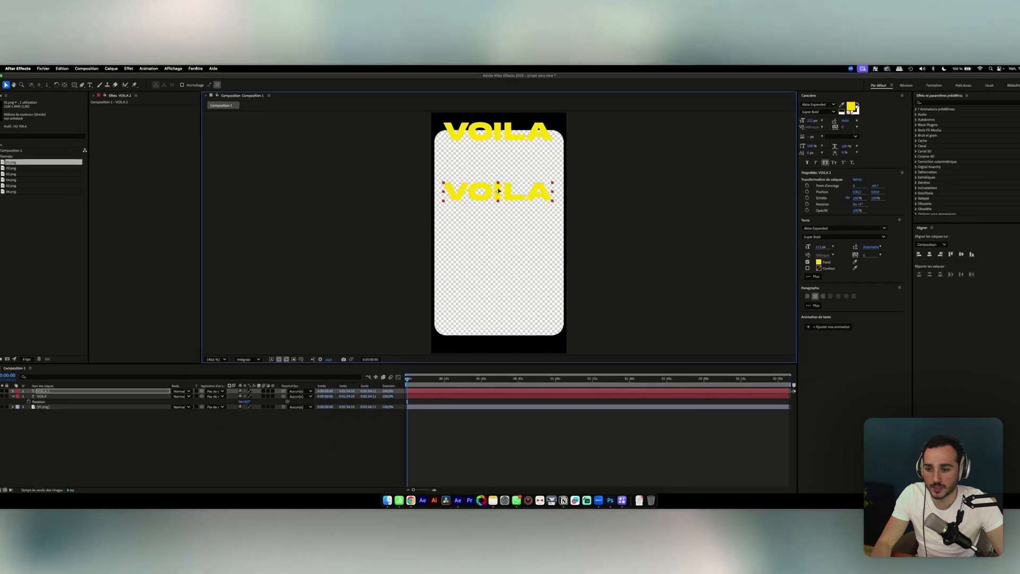
drag(498, 190, 505, 150)
double_click(512, 153)
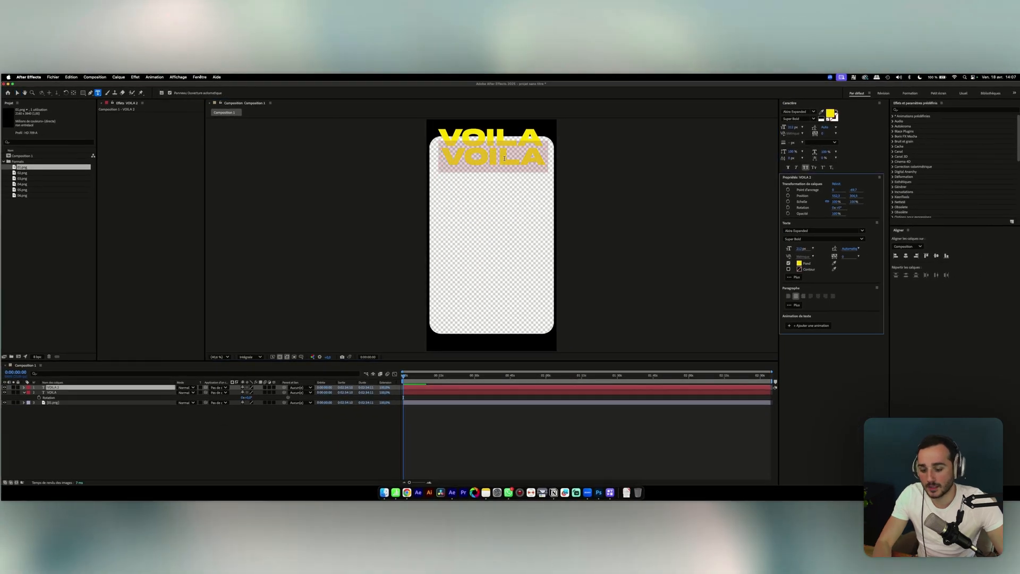
text(e genre)
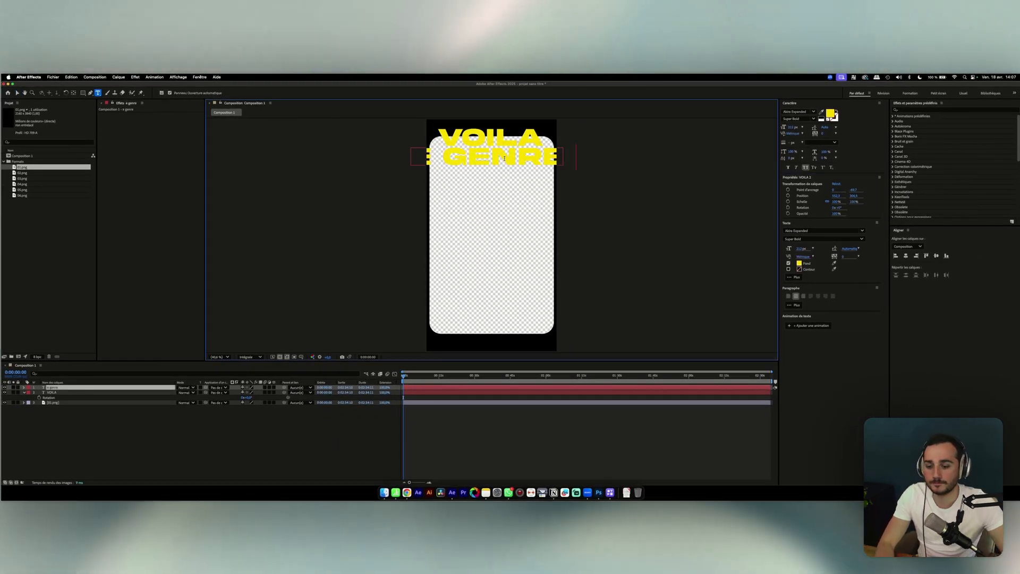
Change the font of the "Le genre" text to Unbounded SemiBold and make the line smaller than VOILA.
key(super+a)
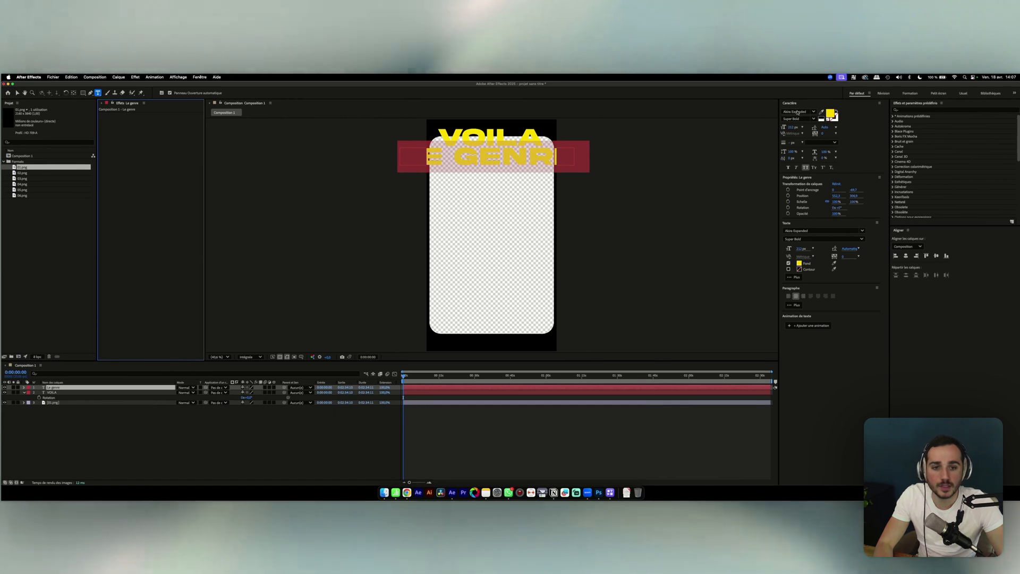
click(795, 112)
text(ou)
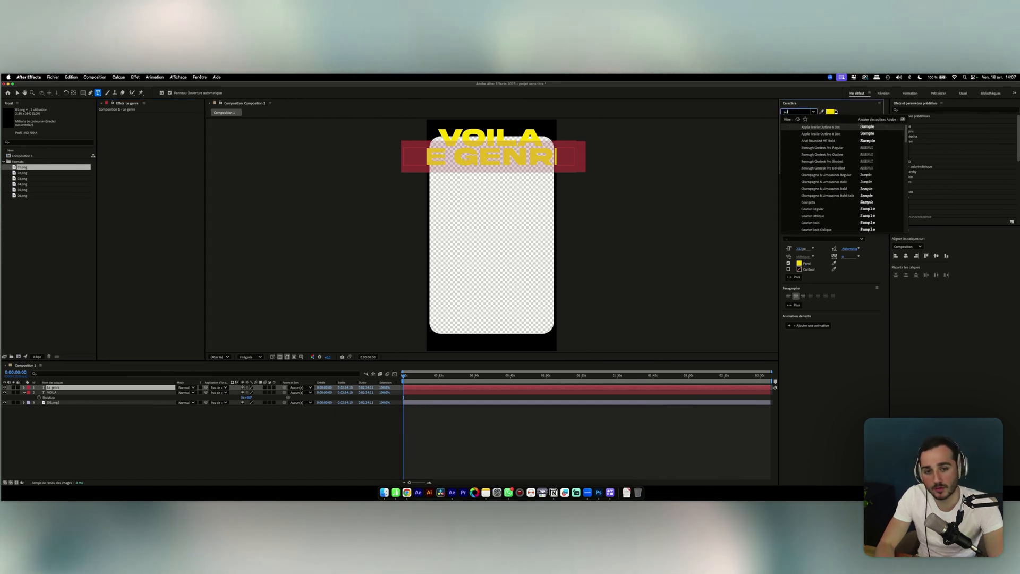
key(BackSpace)
key(BackSpace)
text(u)
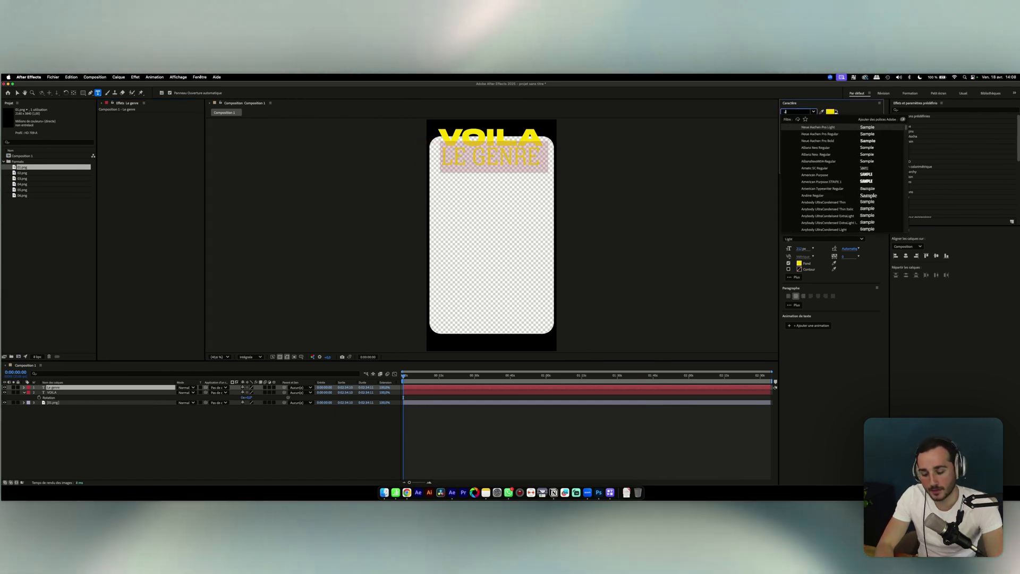
text(nbo)
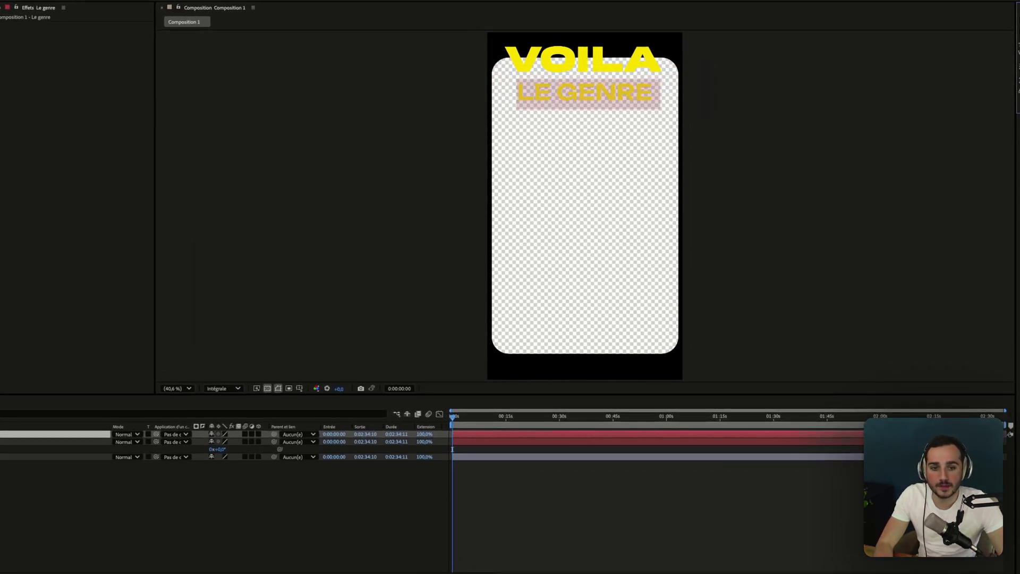
Set the fill colour of the "Le genre" text to red #FA1212 and move it up directly beneath VOILA.
click(1019, 25)
mouse_move(339, 242)
mouse_down()
mouse_move(339, 227)
mouse_move(340, 335)
mouse_move(339, 232)
mouse_up()
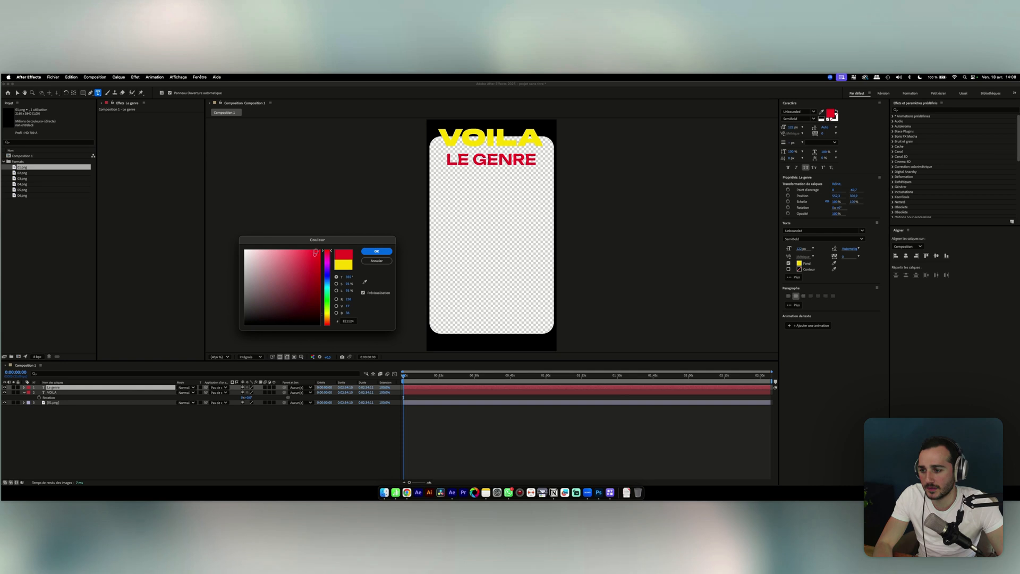
click(317, 254)
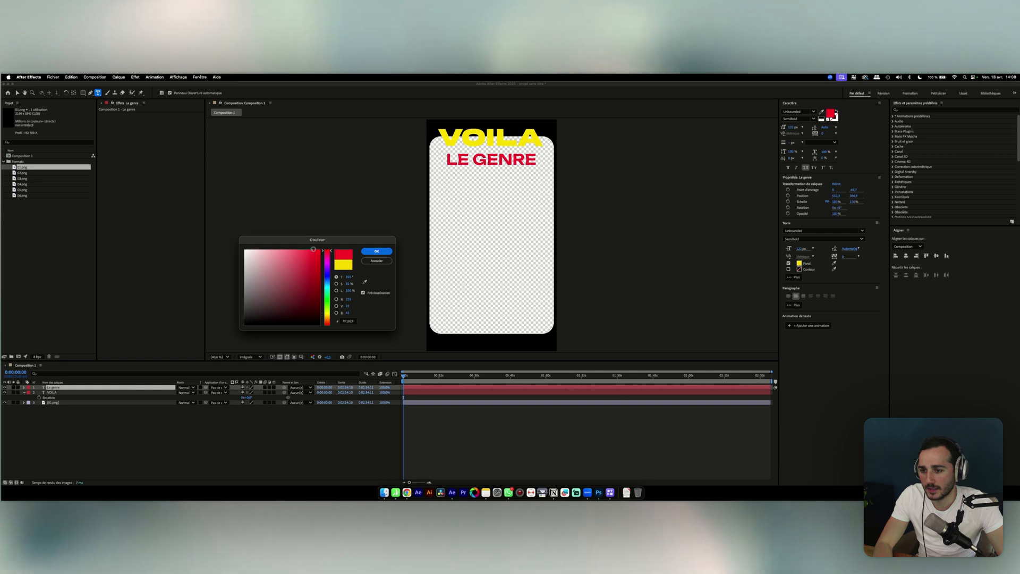
click(327, 249)
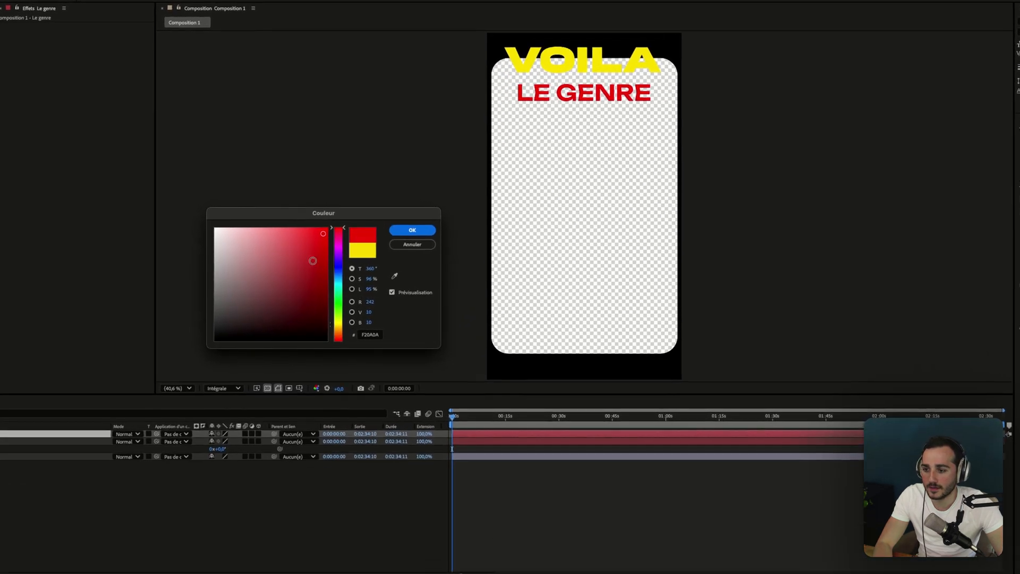
click(310, 265)
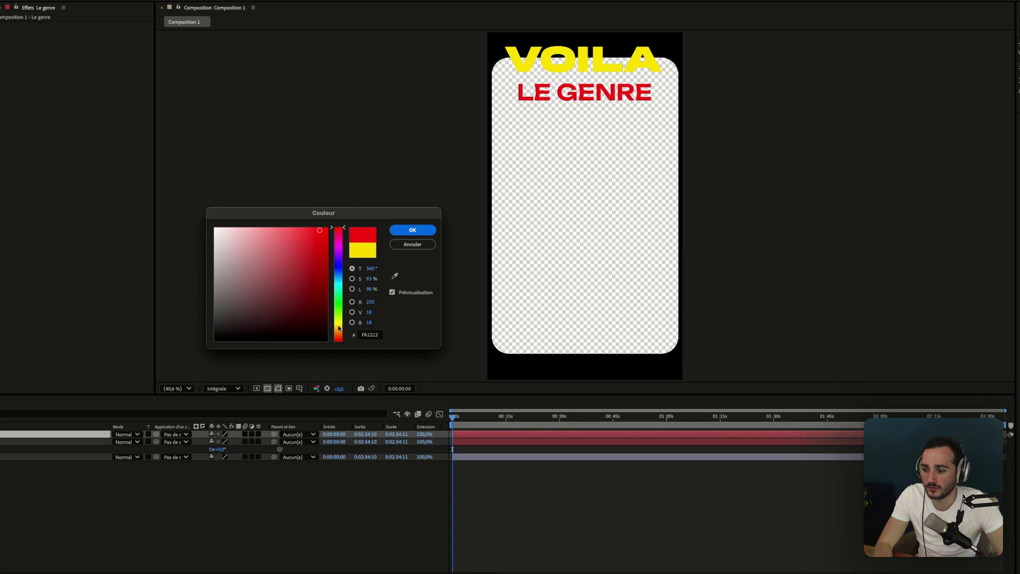
click(396, 233)
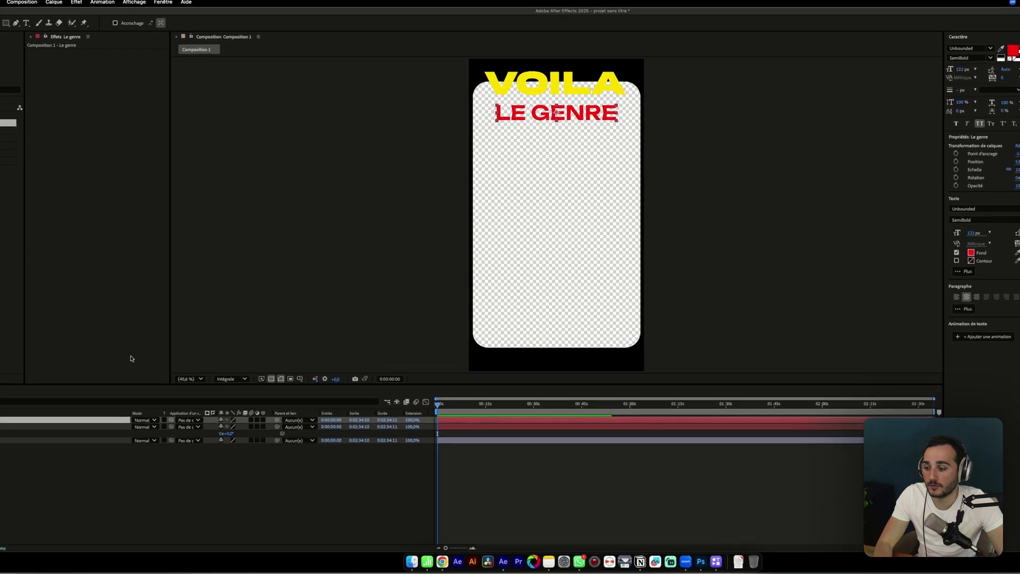
drag(575, 100, 582, 91)
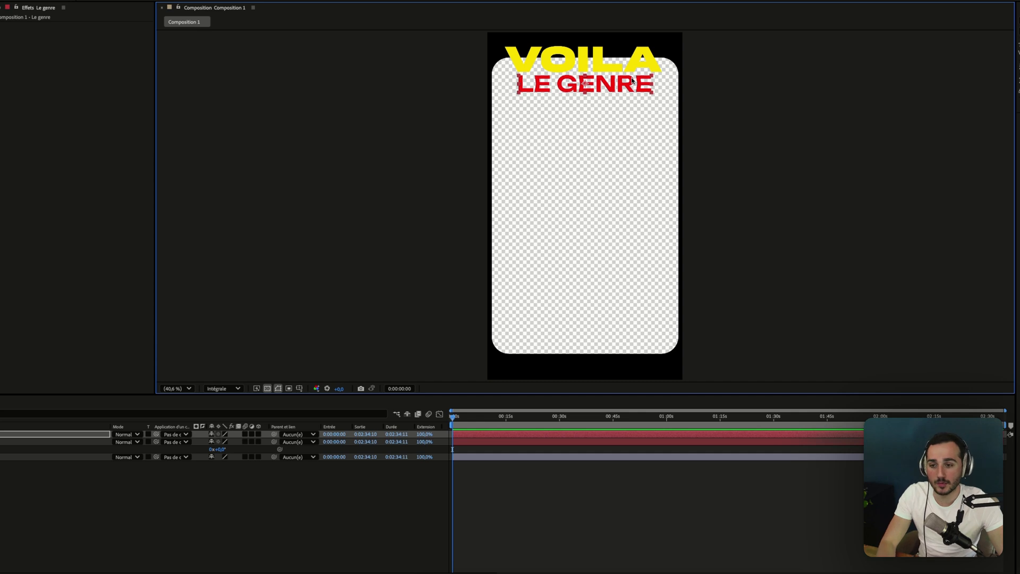
Change the fill colour of the VOILA text to the deeper yellow #FFC300.
click(621, 61)
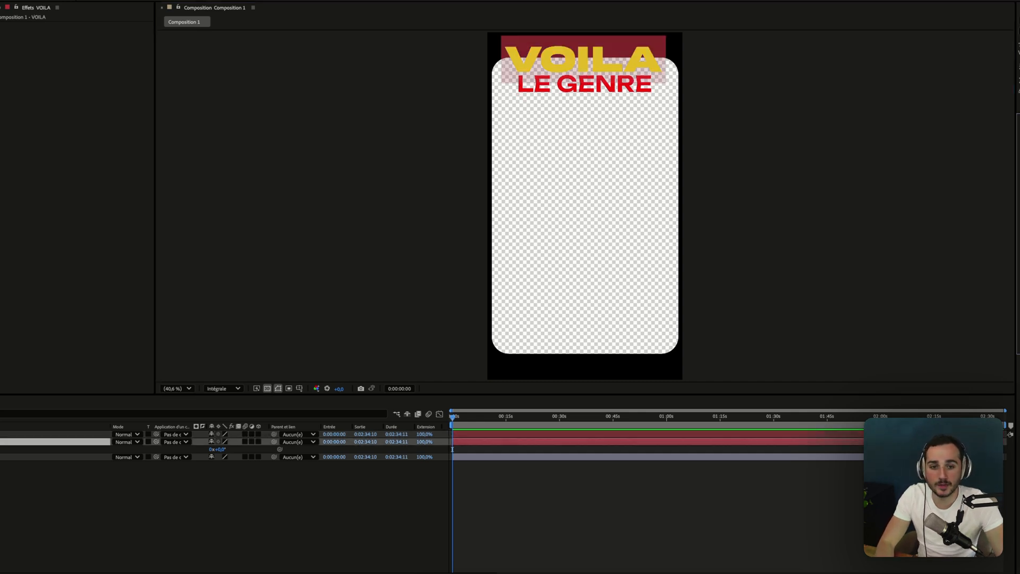
click(884, 94)
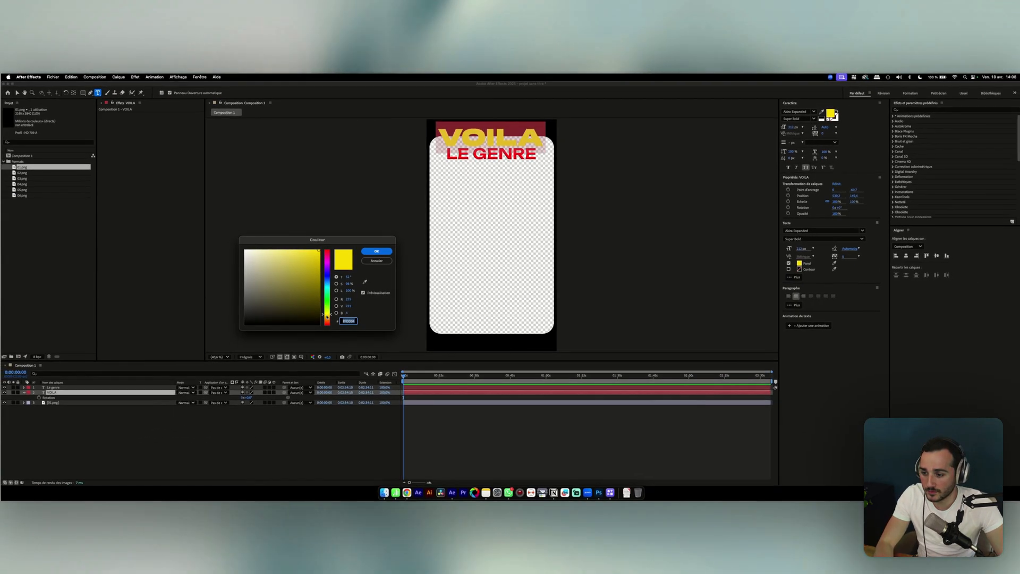
text(FFC300)
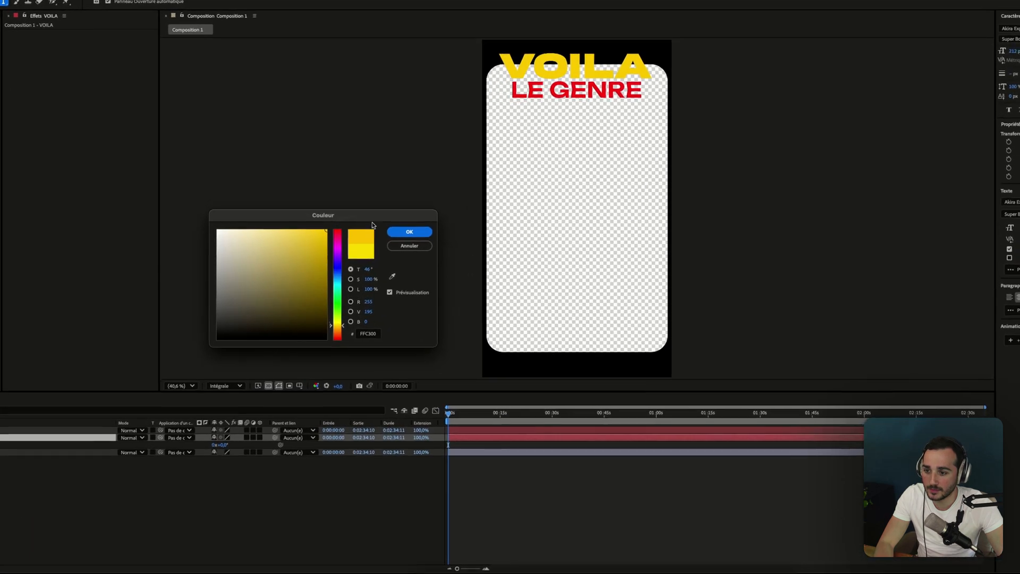
click(409, 232)
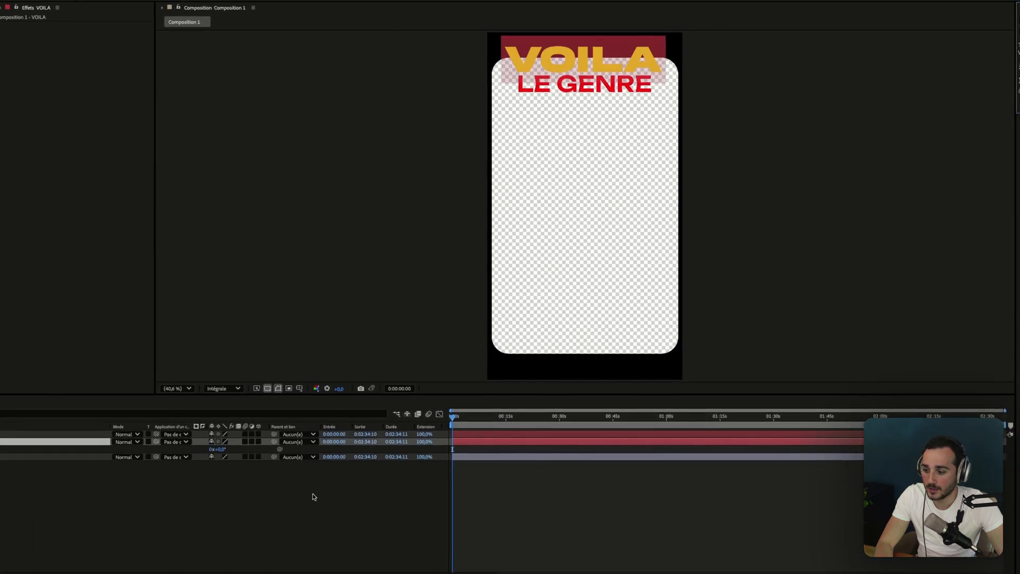
Shift the fill colour of the "Le genre" text to a slightly more orange red and deselect the text layers.
click(587, 91)
click(1019, 229)
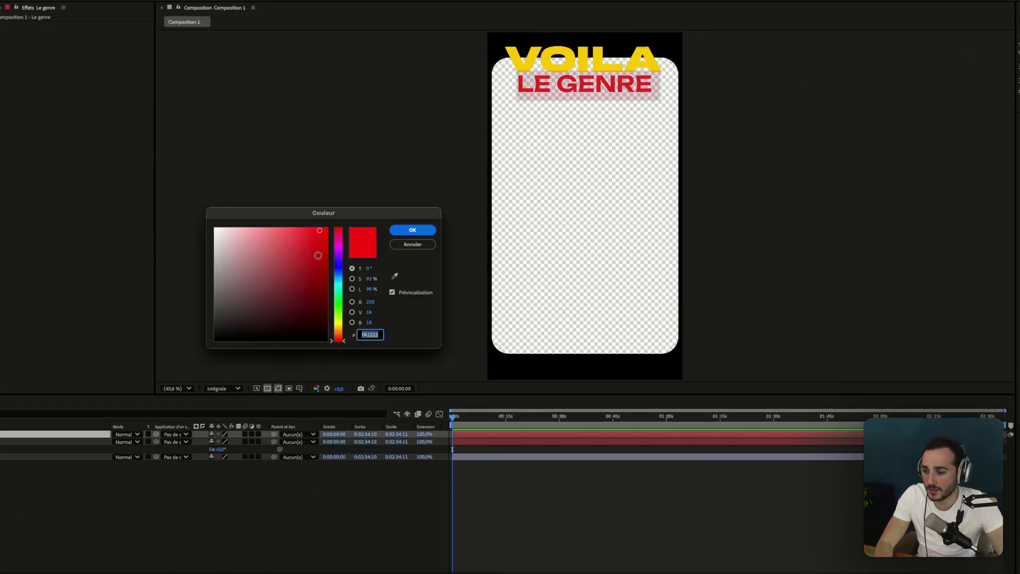
drag(318, 229, 321, 229)
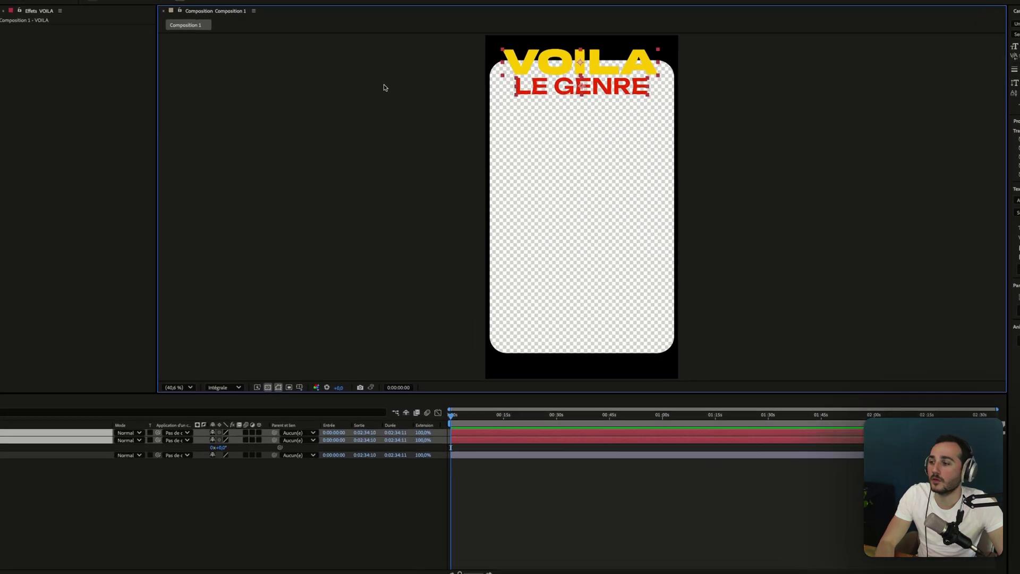
click(379, 91)
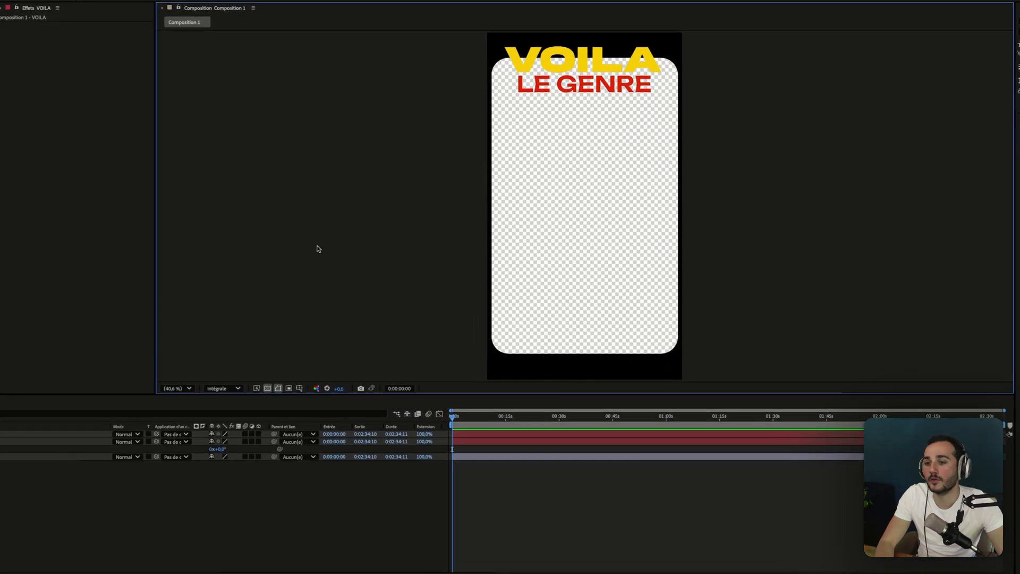
Examine the glow on the title text of the reference Instagram reel in the browser and return to After Effects.
click(185, 388)
click(197, 525)
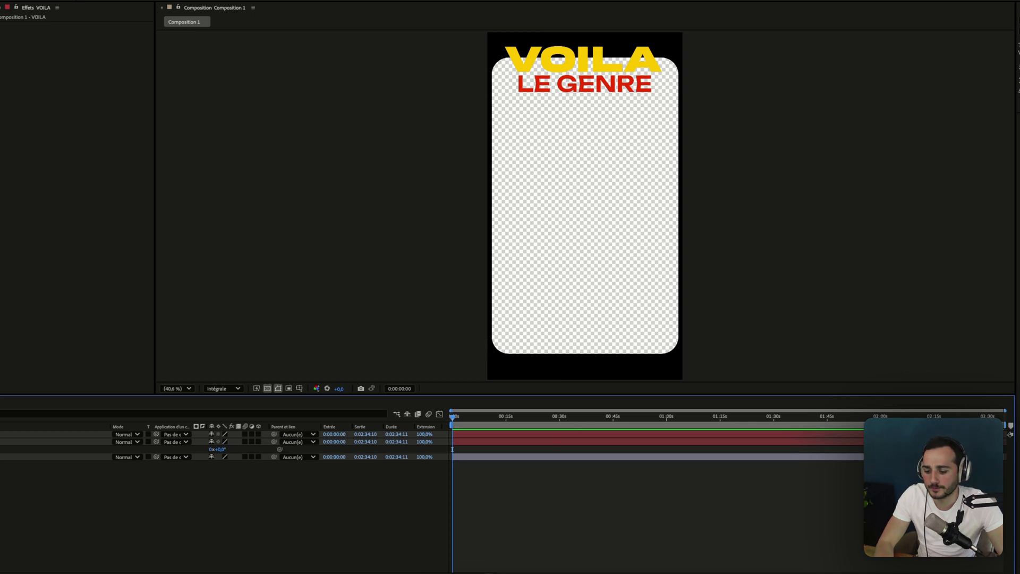
click(458, 571)
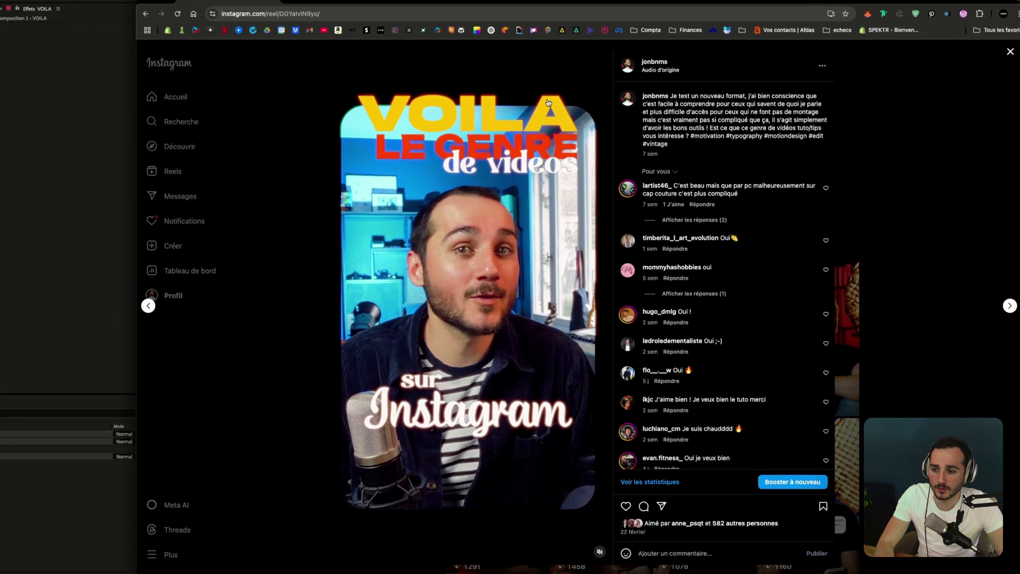
click(62, 154)
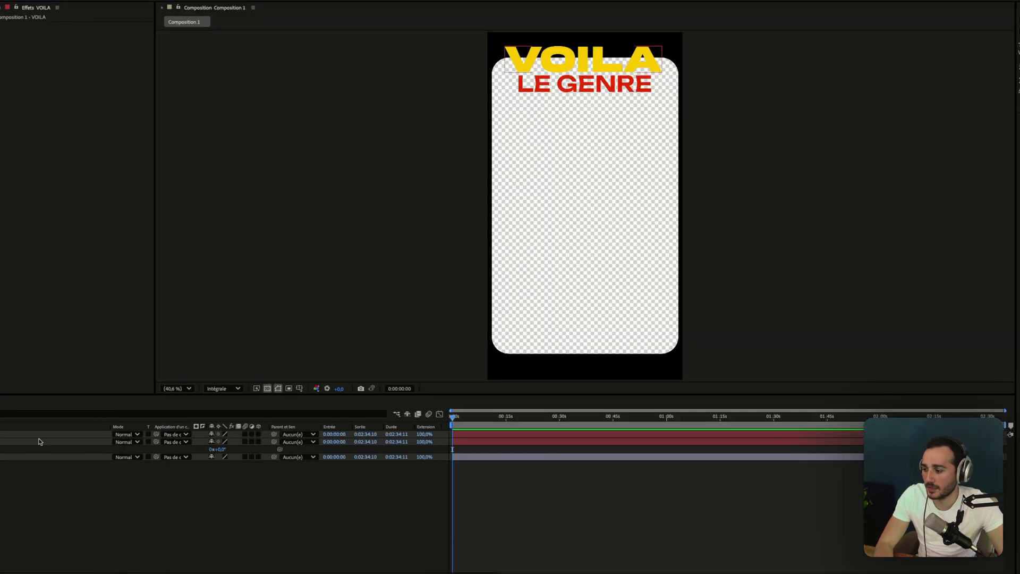
Collapse the VOILA layer's rotation property and duplicate the VOILA text layer.
key(r)
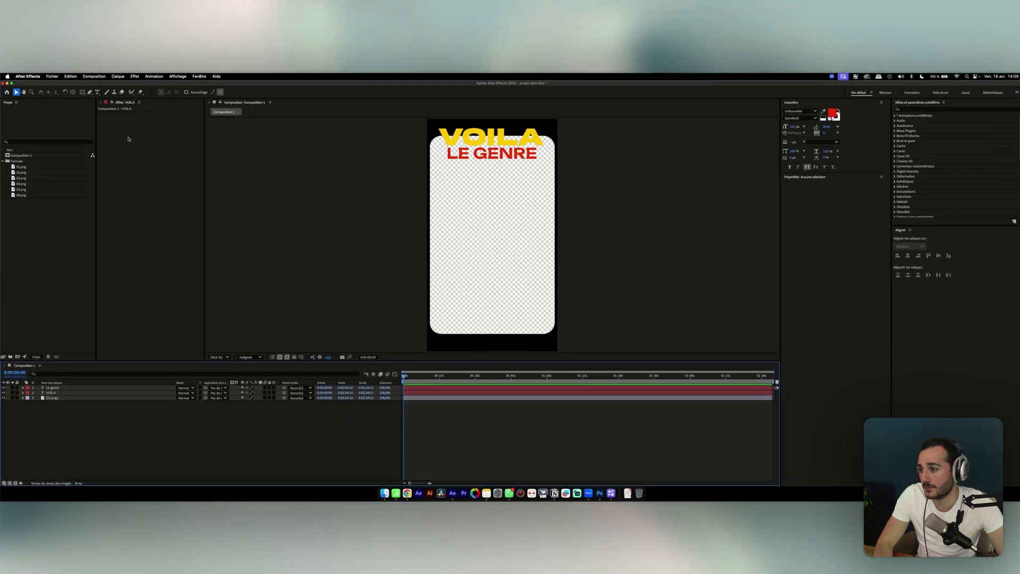
right_click(128, 139)
click(123, 137)
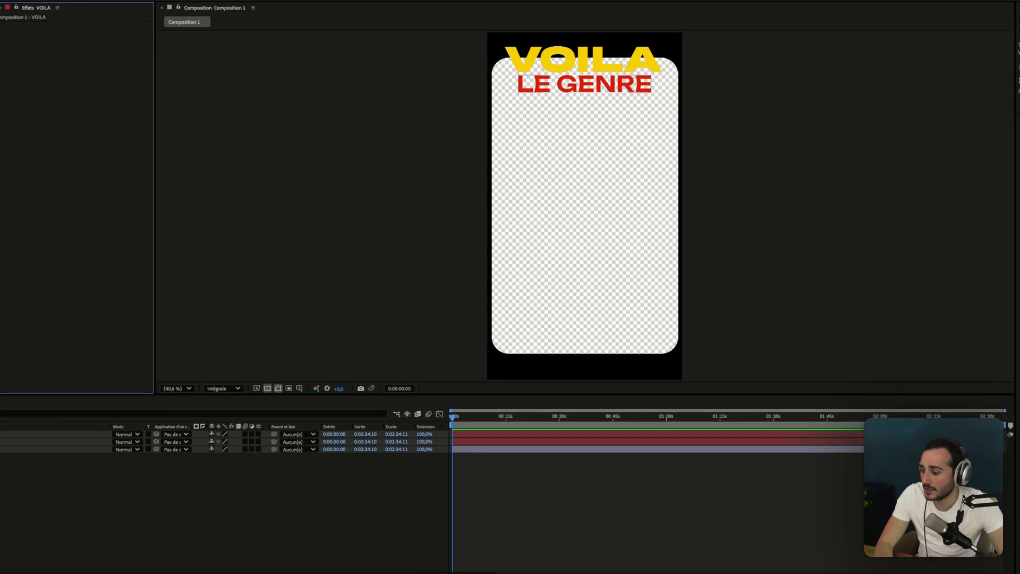
click(32, 435)
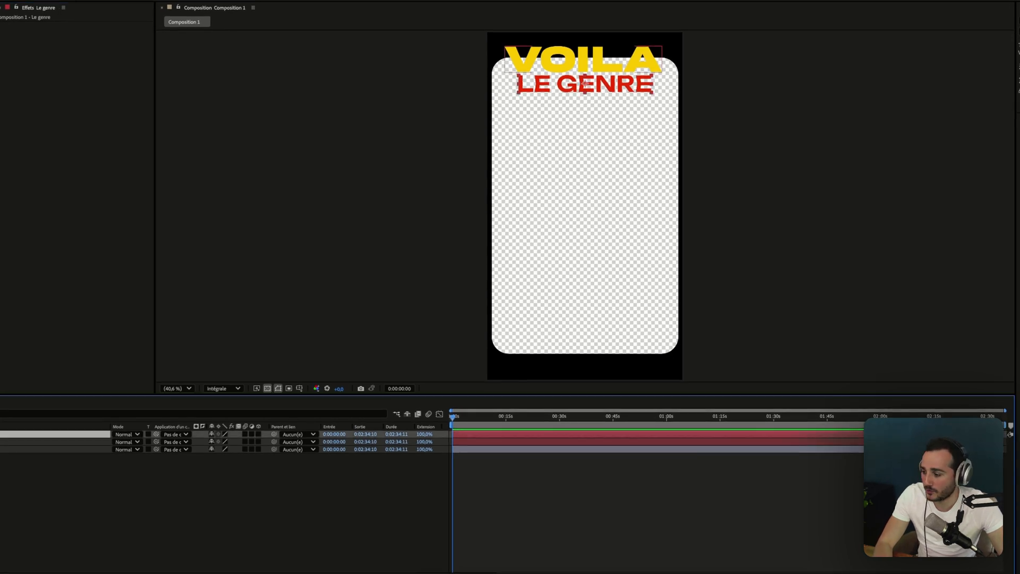
click(32, 441)
key(ctrl+d)
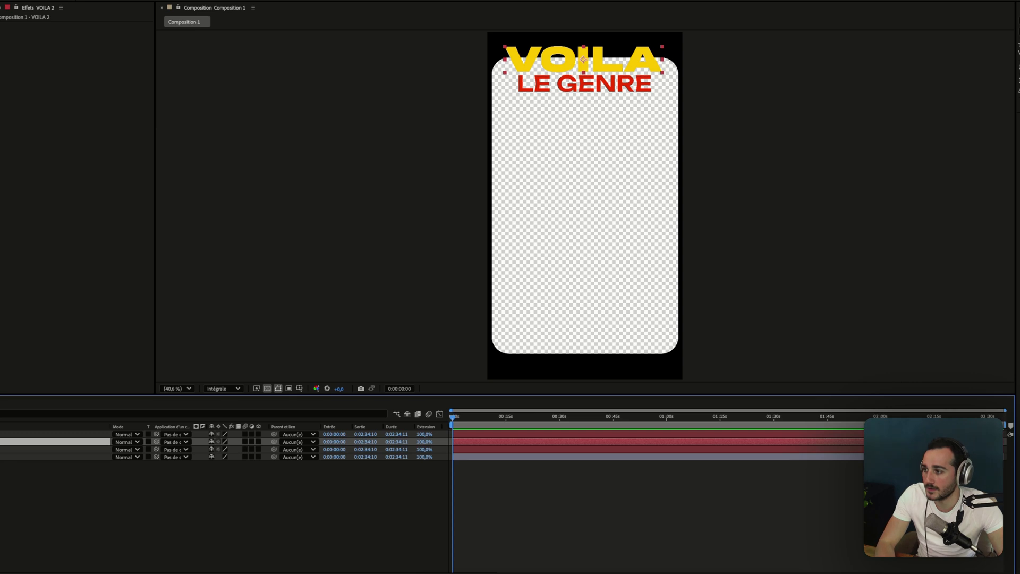
click(0, 0)
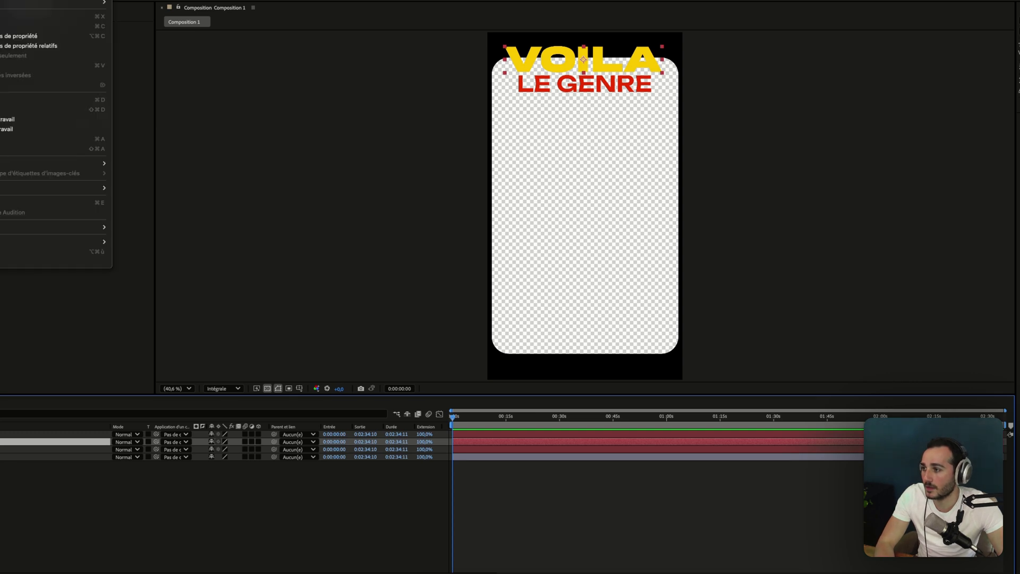
click(18, 457)
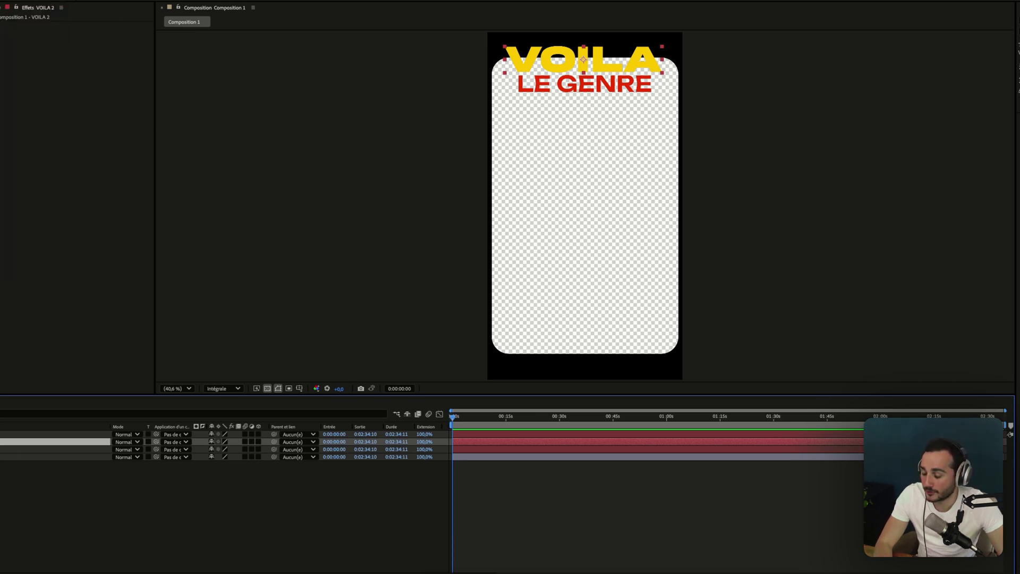
Hide and restore the timeline's layer switch, blending mode and in/out duration columns.
click(118, 442)
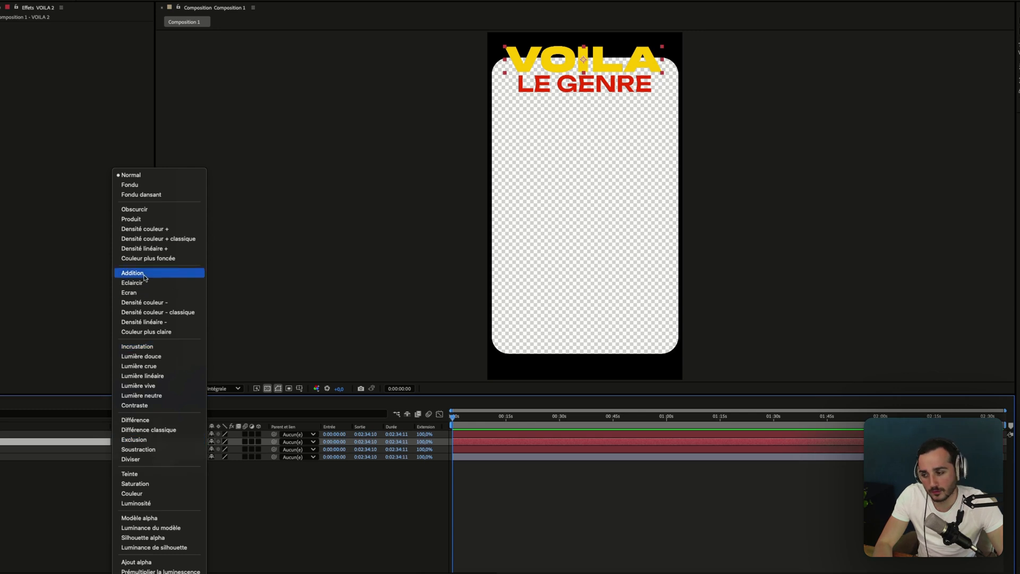
click(92, 324)
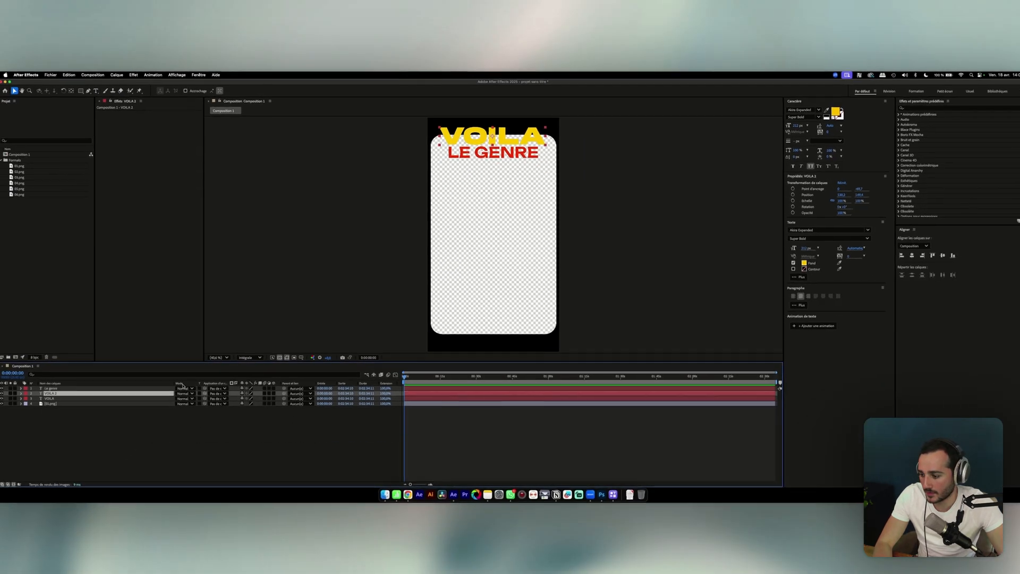
click(8, 484)
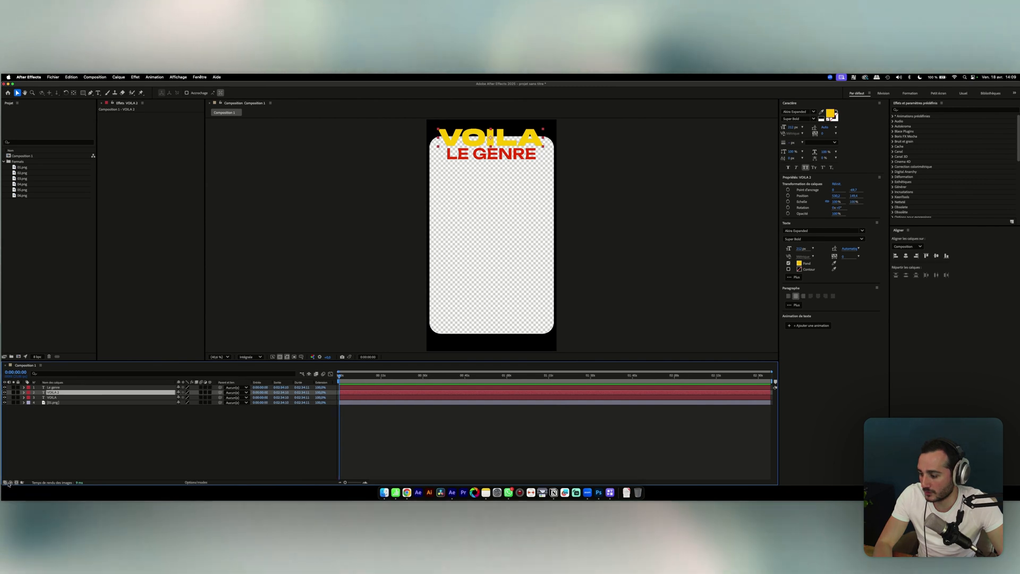
click(5, 483)
click(11, 483)
click(16, 483)
click(11, 483)
click(6, 483)
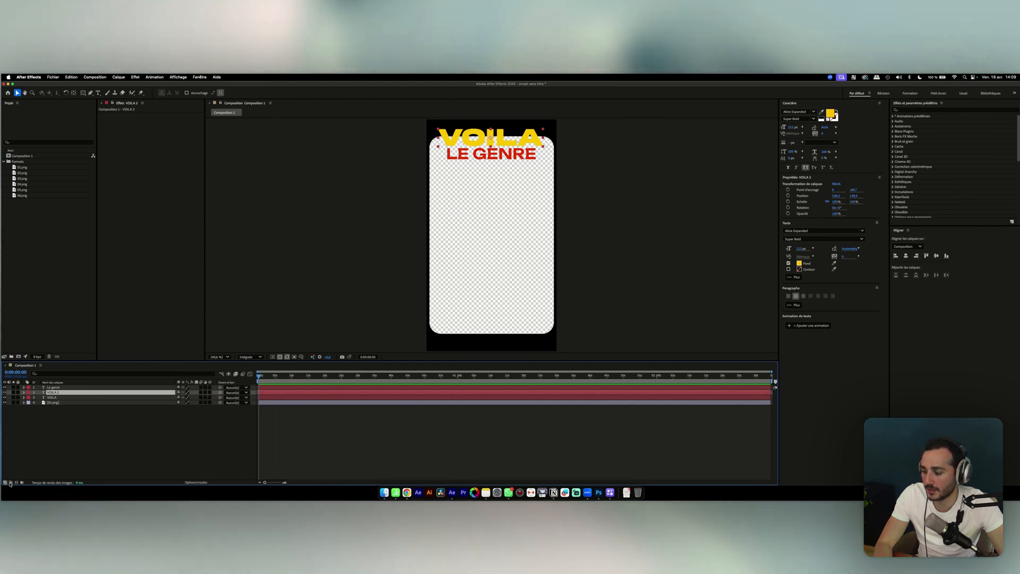
click(16, 483)
click(11, 483)
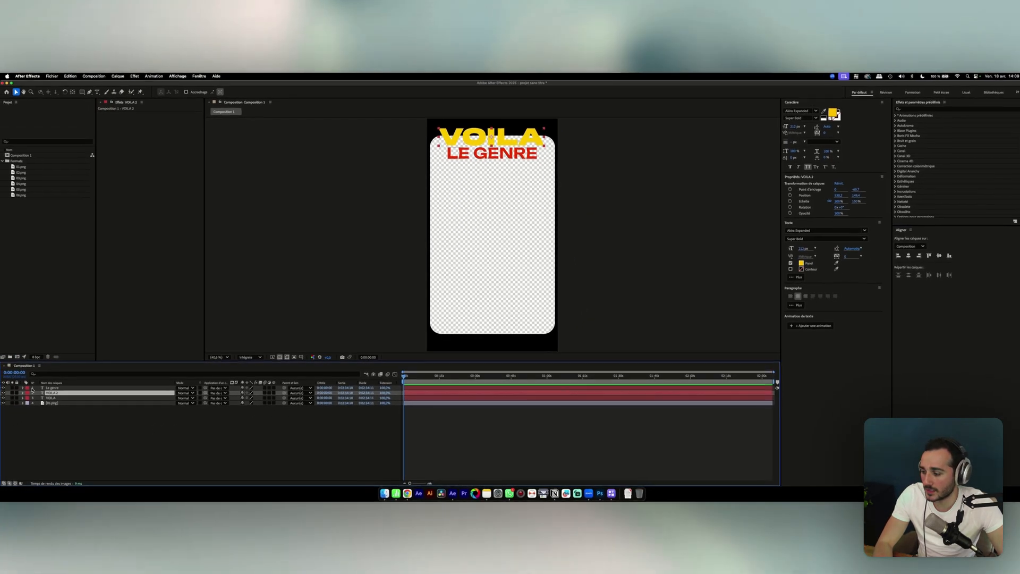
Set the blending mode of the duplicated VOILA layer to Addition.
click(55, 398)
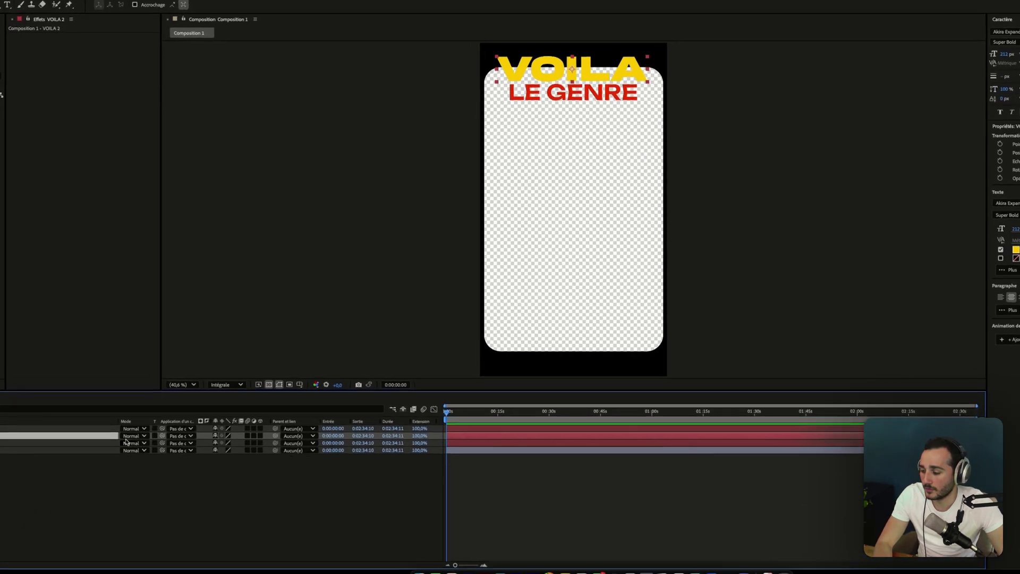
click(191, 392)
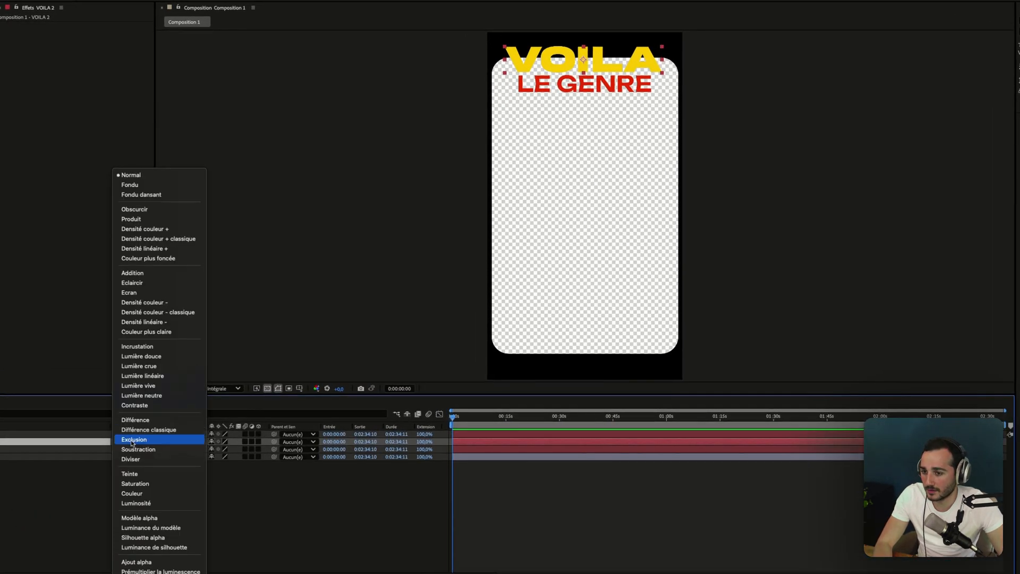
click(143, 273)
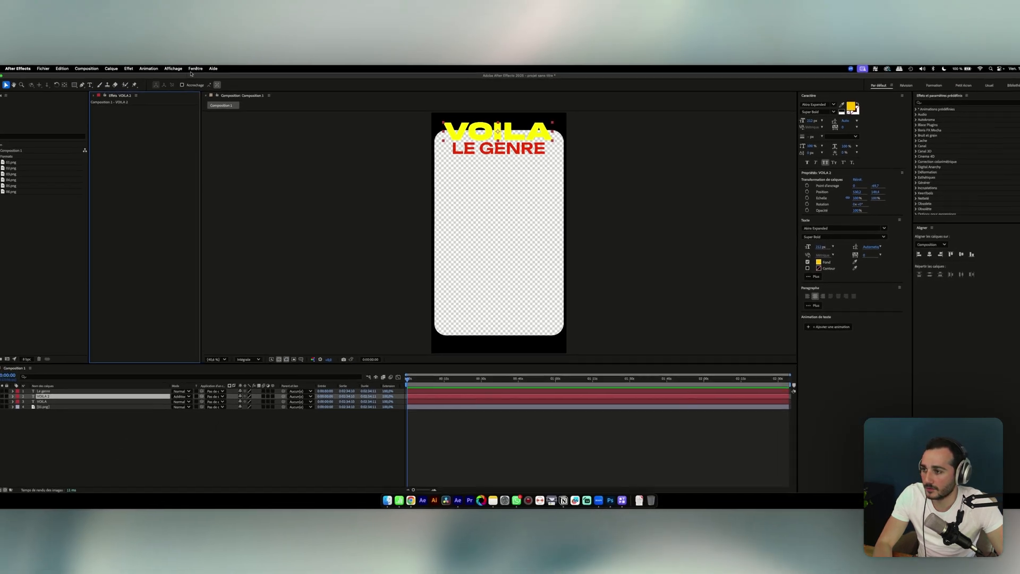
click(200, 77)
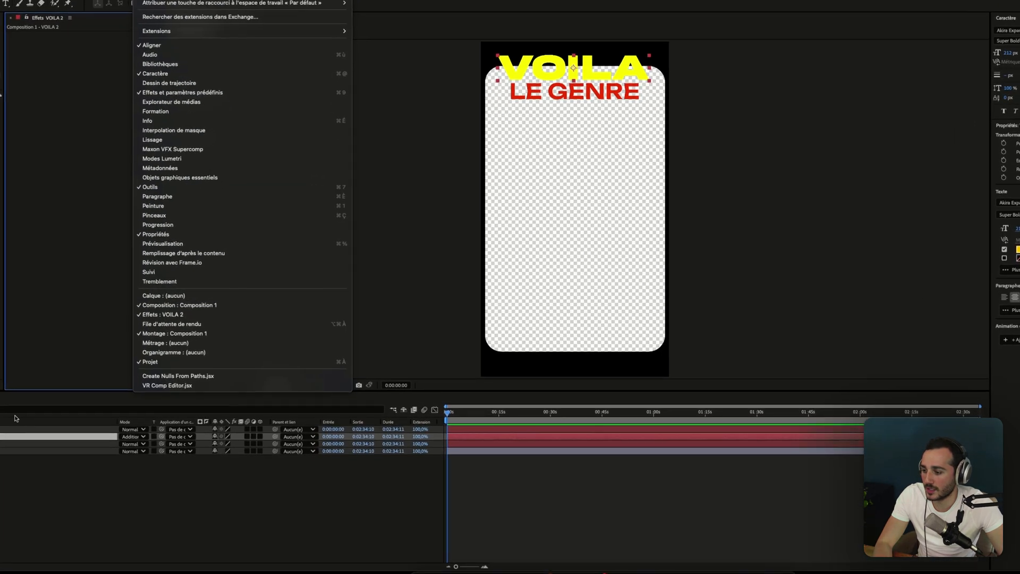
click(210, 308)
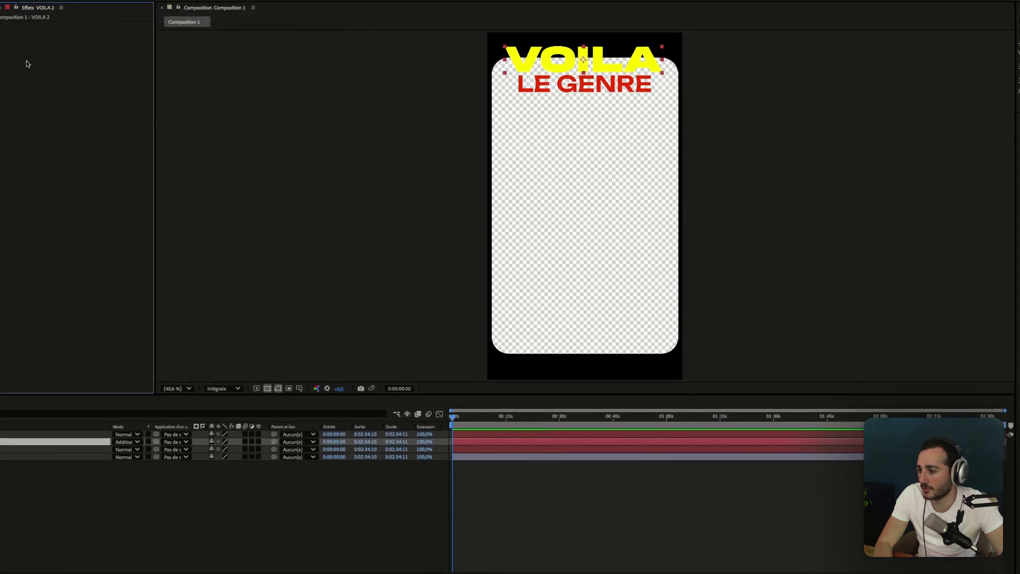
Apply a Gaussian blur (Flou gaussien) of 29.7 to the duplicated VOILA layer to create a glow.
right_click(27, 64)
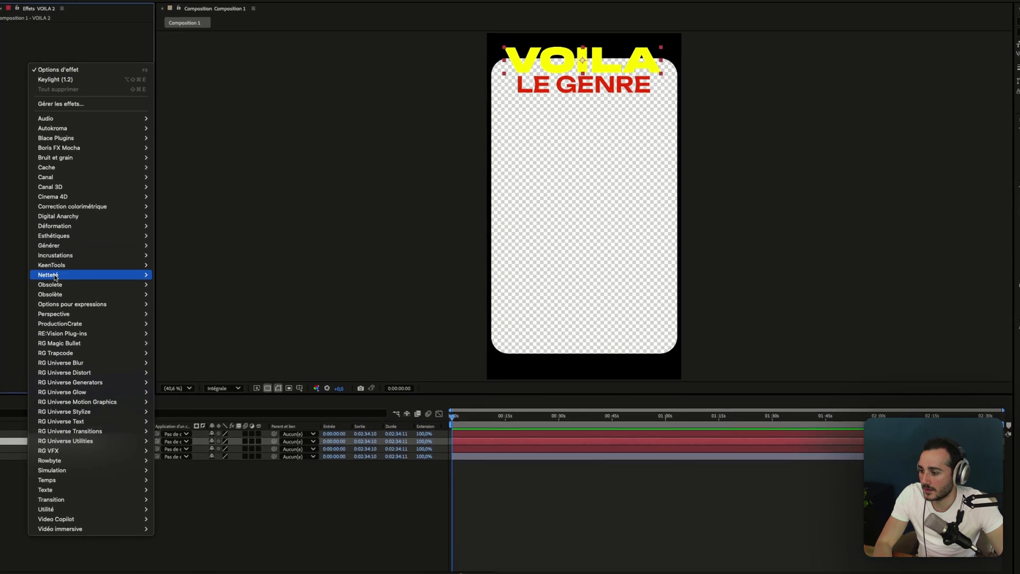
mouse_move(137, 281)
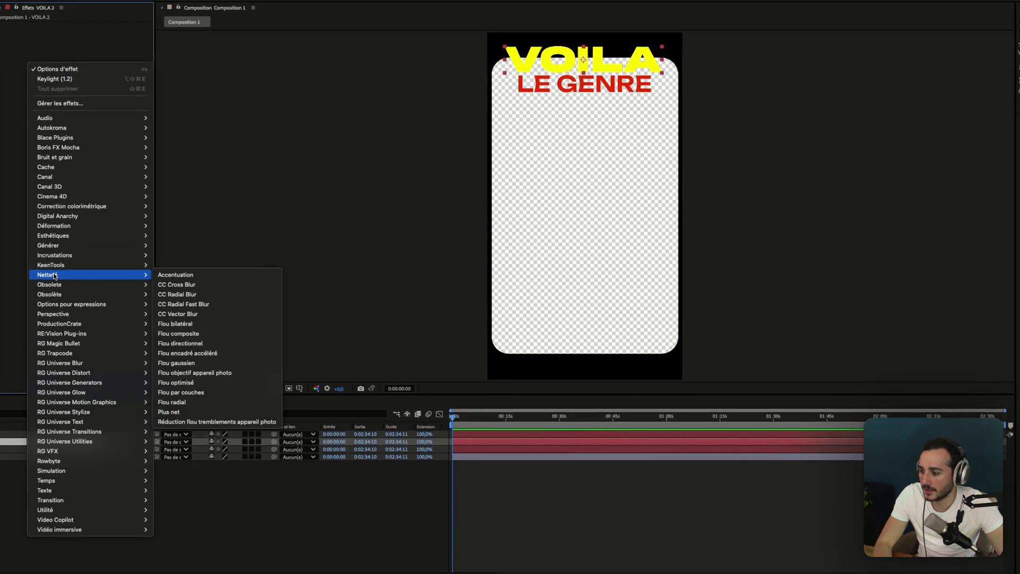
click(195, 360)
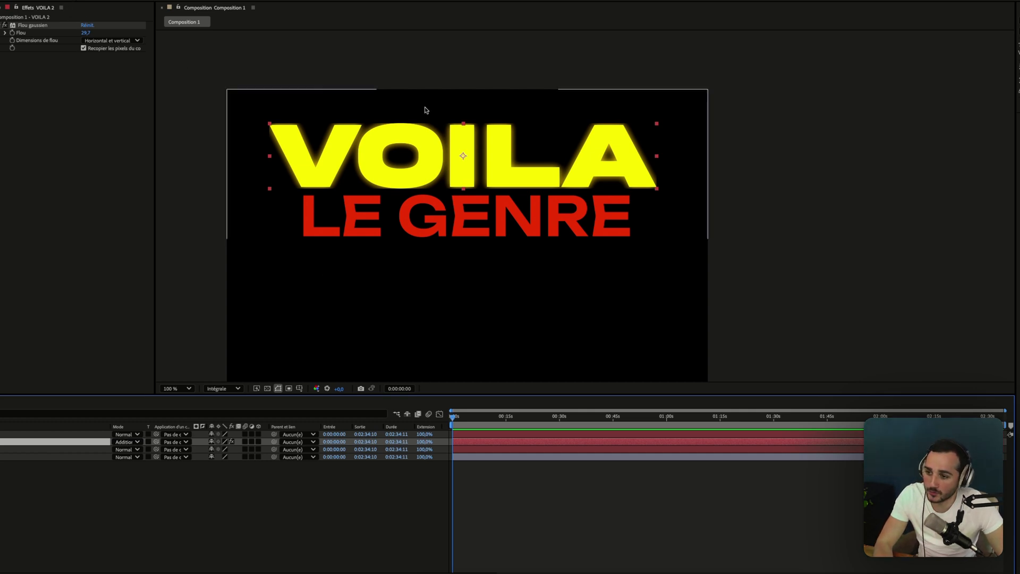
scroll(425, 139, up, 1)
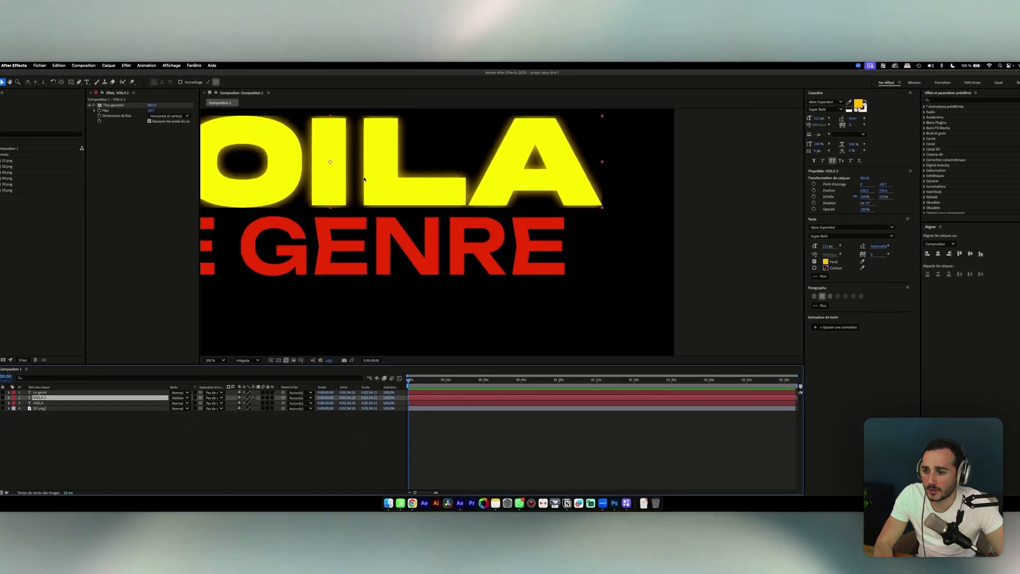
drag(388, 129, 483, 189)
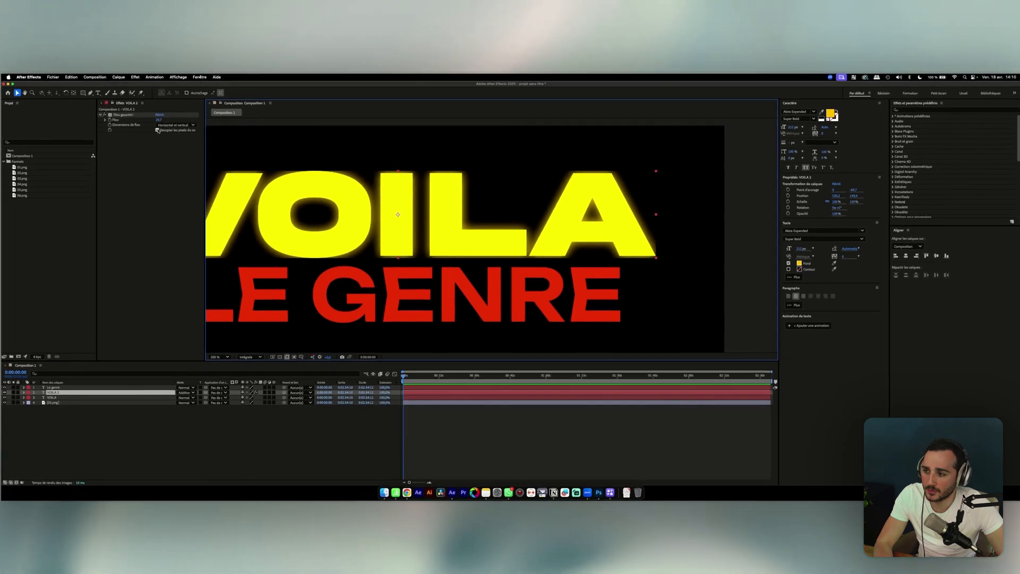
Turn off repeating edge pixels for the Gaussian blur on the duplicated VOILA layer and reduce the blur to 25.3.
click(158, 130)
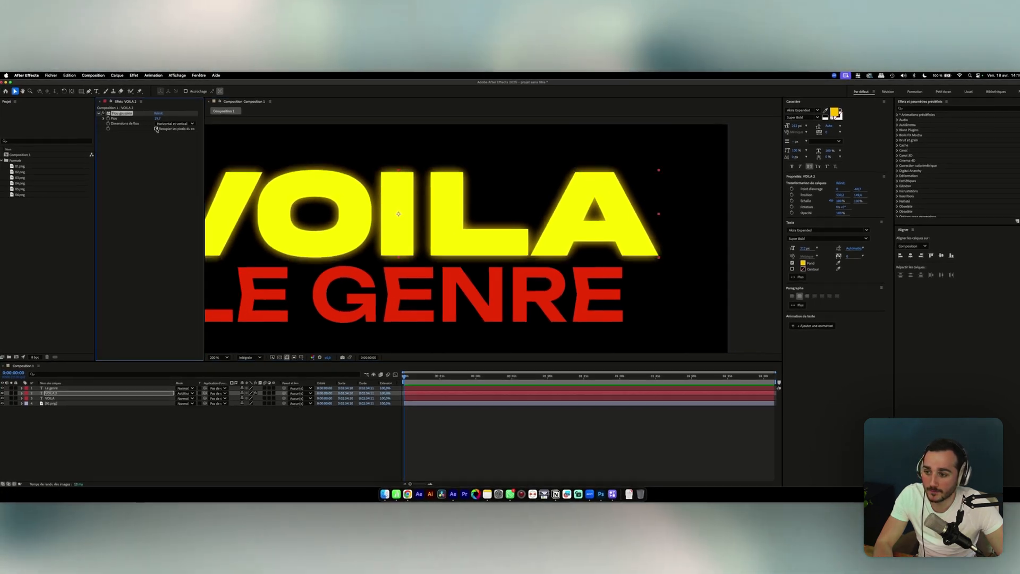
scroll(383, 152, down, 2)
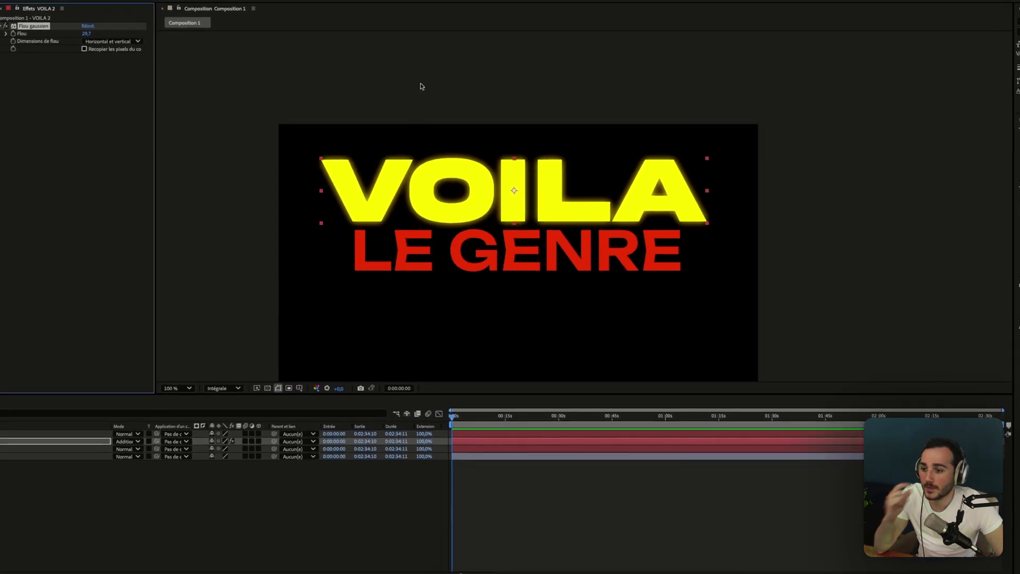
scroll(431, 110, up, 2)
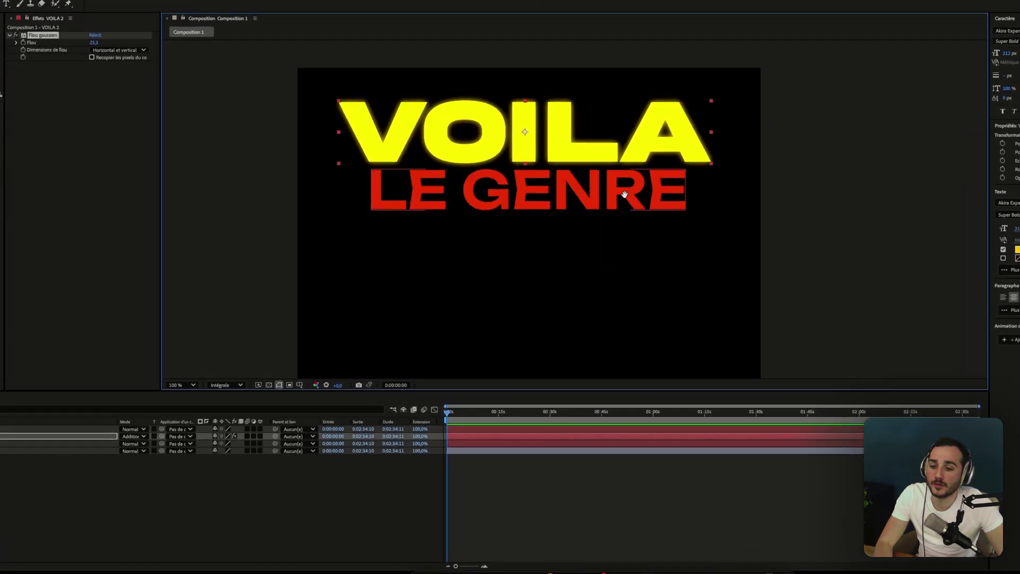
Try a purple fill (#BC00FF) on the blurred VOILA copy, cancel it, and check the original VOILA text's fill colour.
click(445, 498)
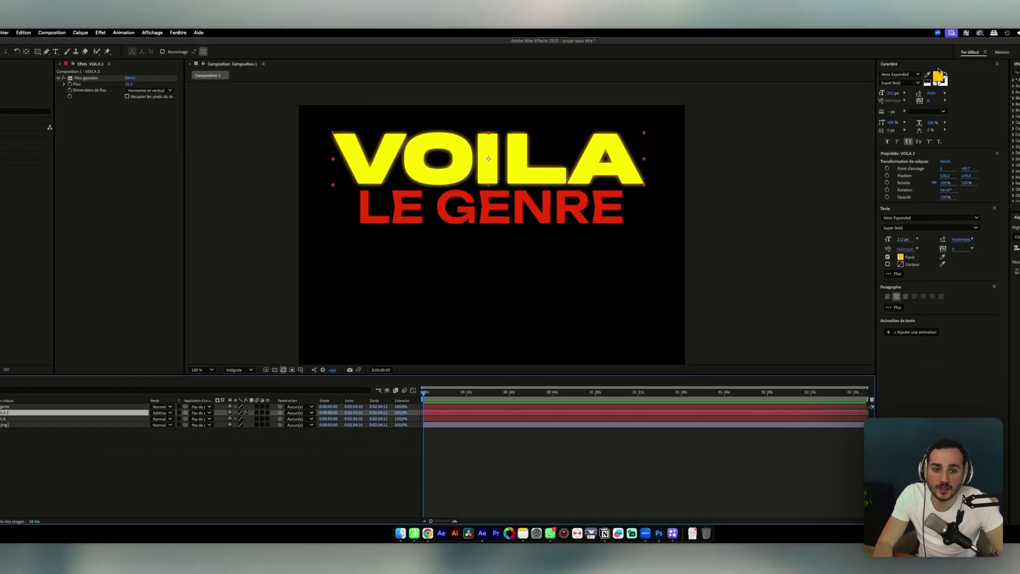
click(940, 77)
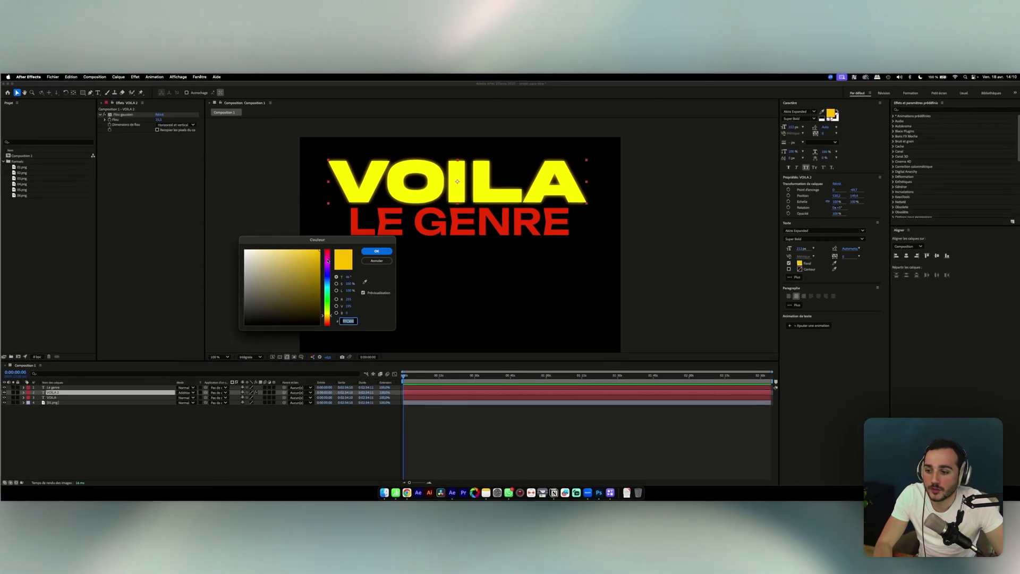
click(327, 257)
drag(327, 256, 328, 266)
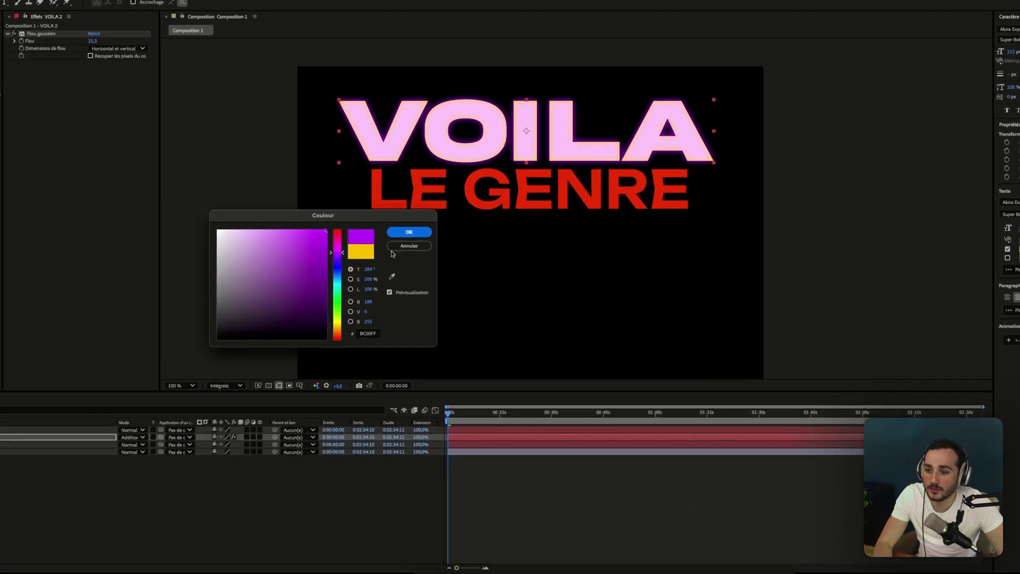
click(372, 261)
click(53, 449)
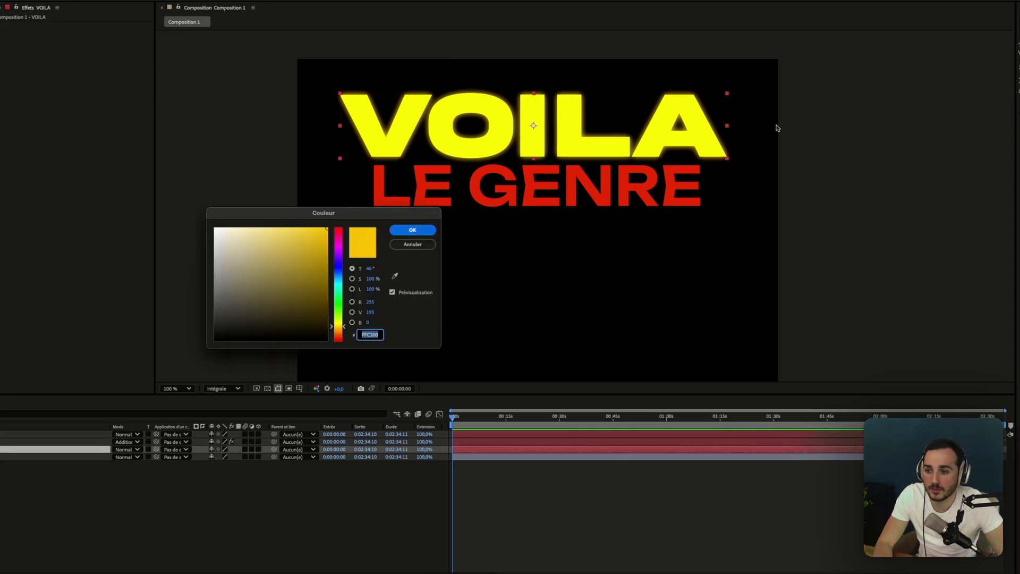
click(338, 249)
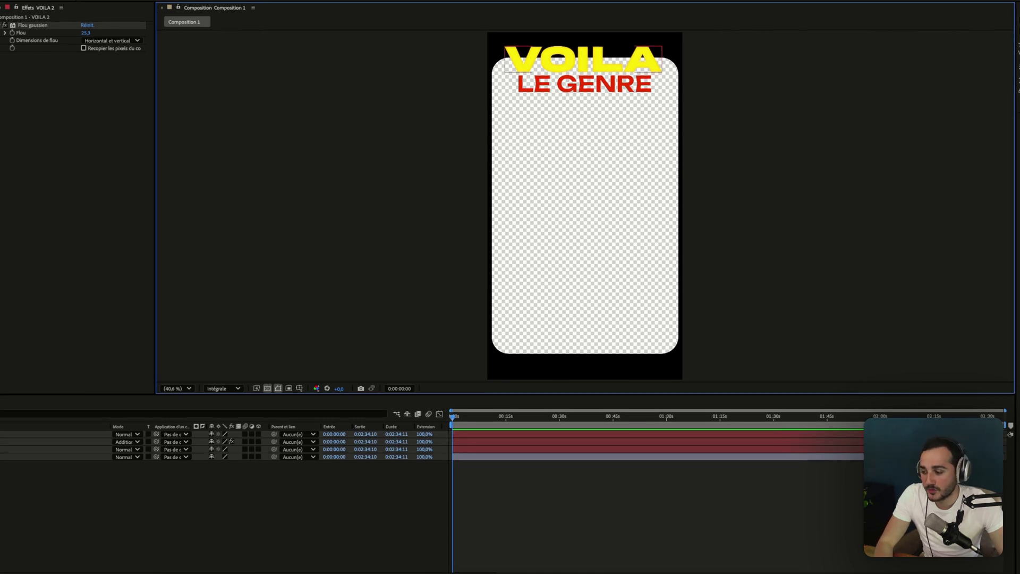
Select the LE GENRE text layer and look over its transform properties.
double_click(584, 83)
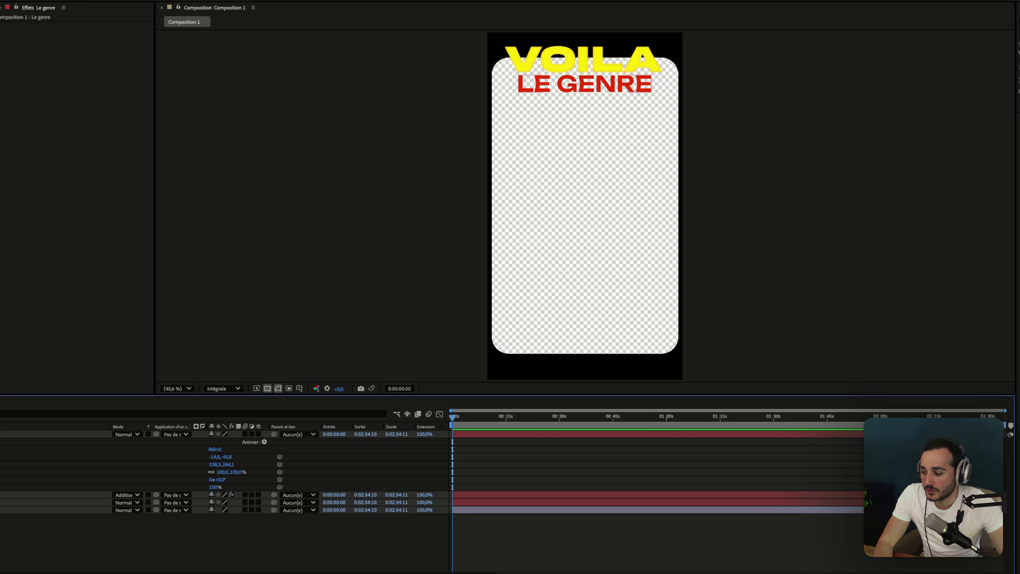
click(585, 83)
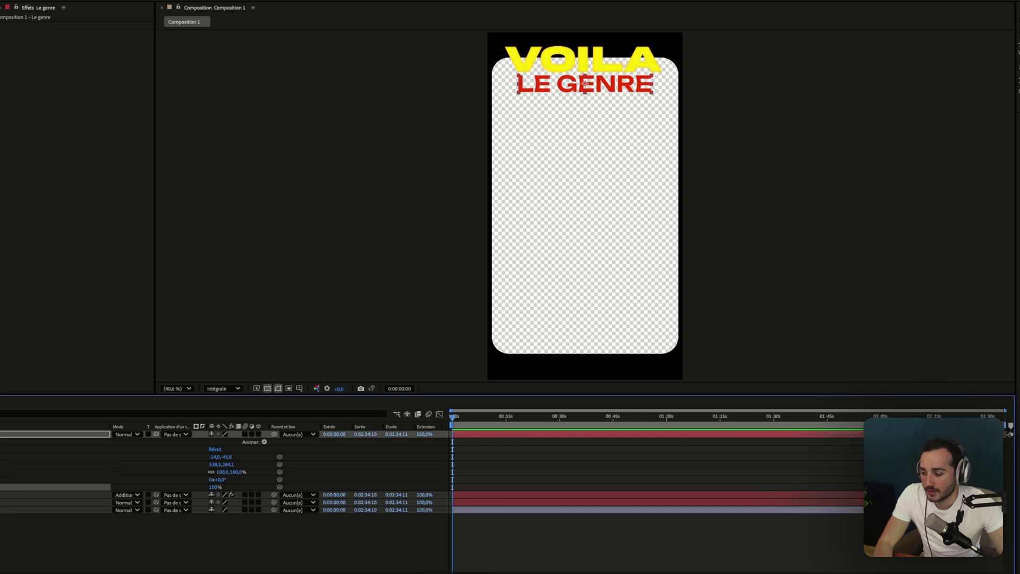
key(u)
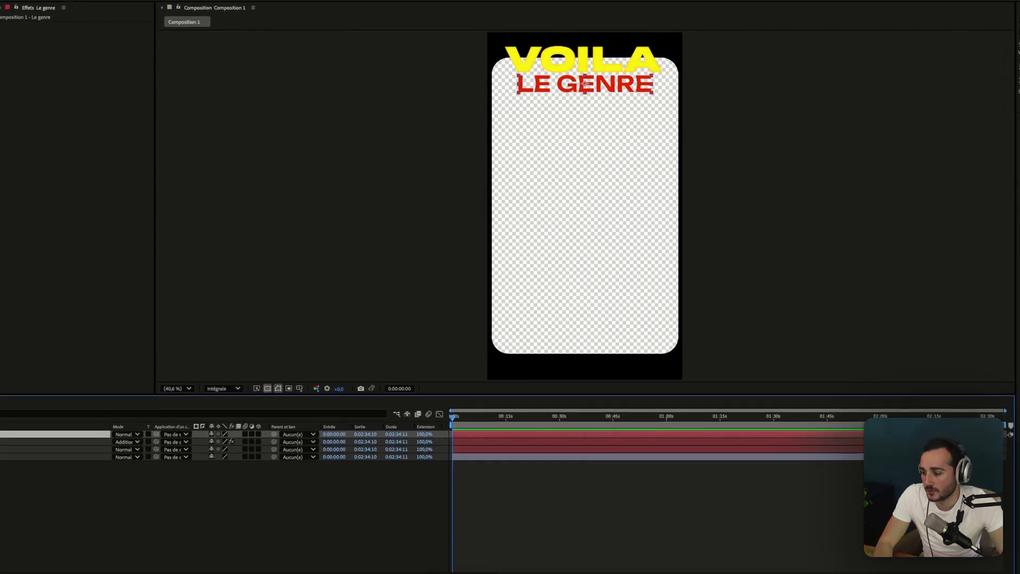
right_click(41, 81)
click(46, 77)
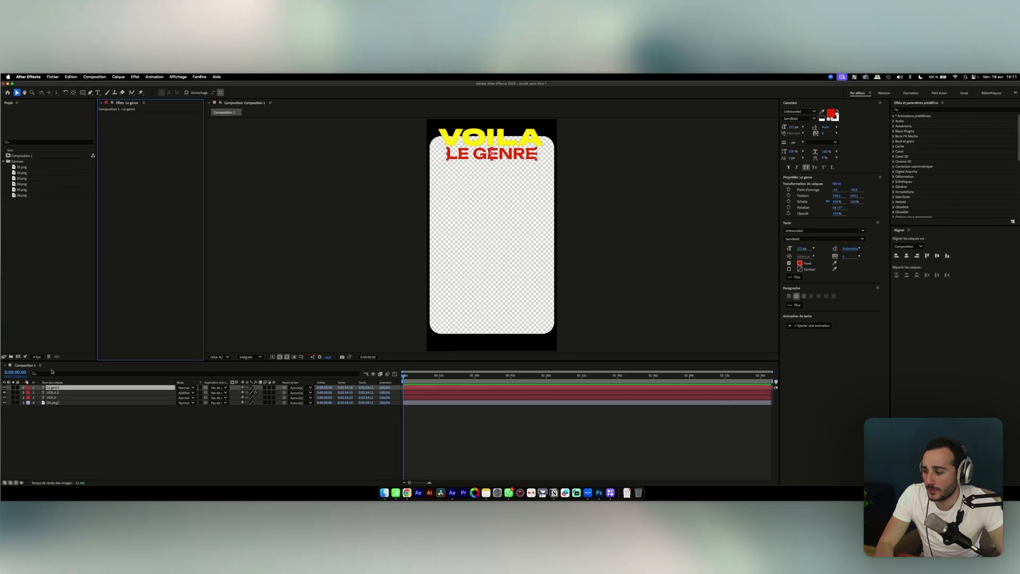
Try animating the LE GENRE text's position with a keyframe at the start and a lower placement at 0:00:09:03.
click(23, 387)
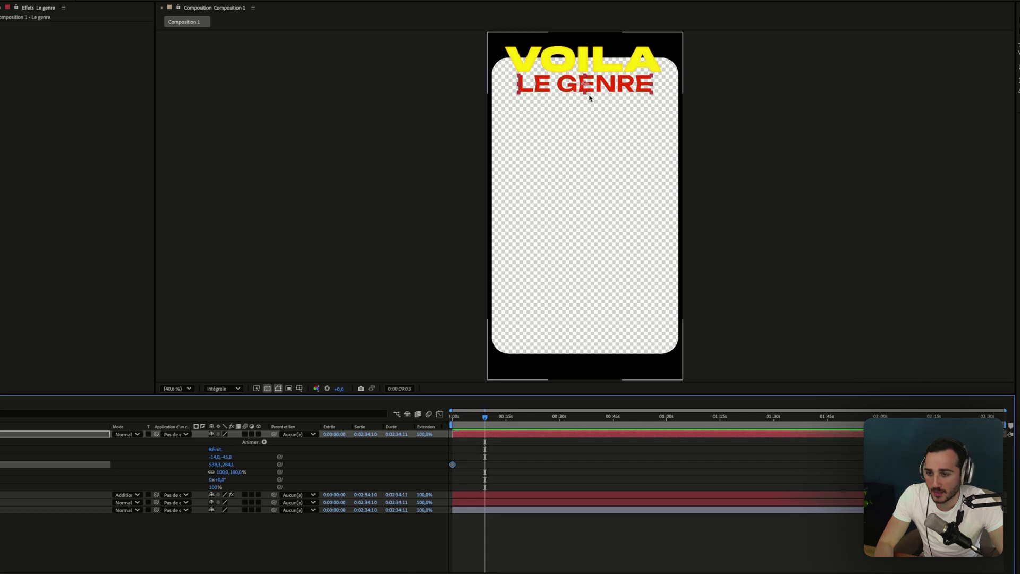
drag(574, 88, 570, 132)
drag(484, 421, 452, 420)
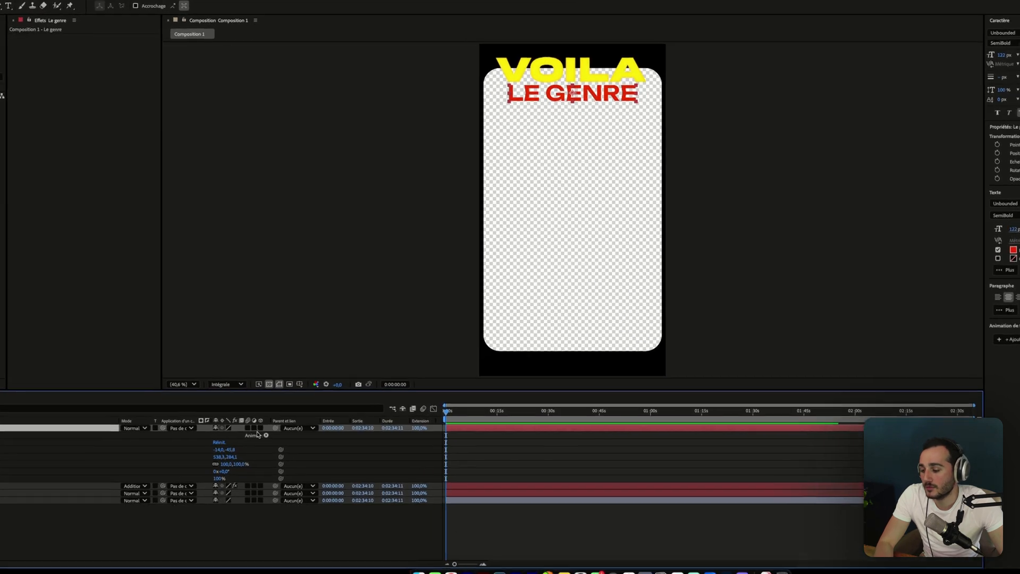
click(24, 387)
click(48, 457)
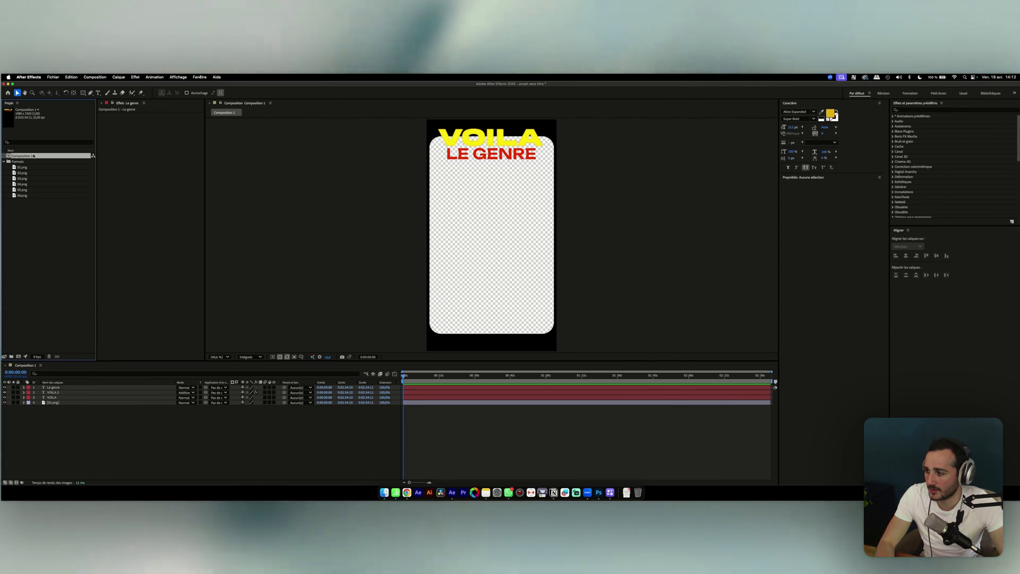
Rename Composition 1 as Tableau 1 and remove all layers from its duplicate, Tableau 2.
key(Return)
text(Tableau 1)
key(Return)
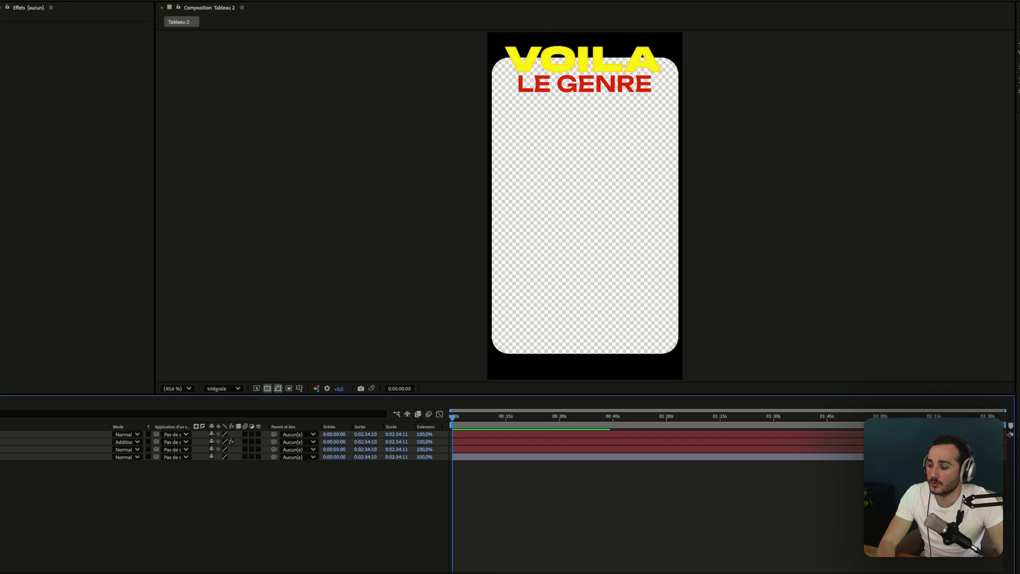
key(super+a)
key(BackSpace)
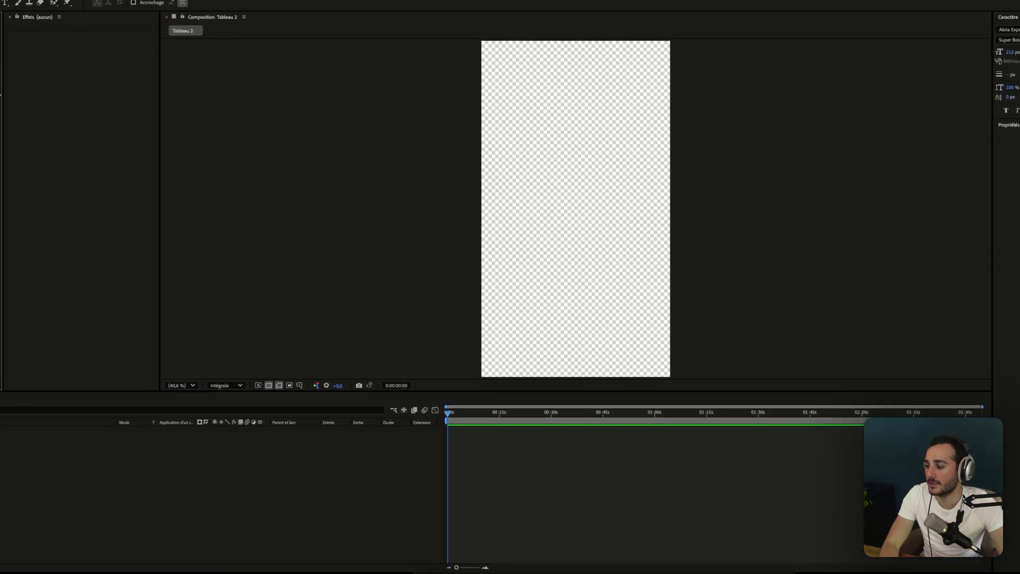
Add the 02.png frame to Tableau 2 and scale it to 50%.
drag(0, 94, 2, 449)
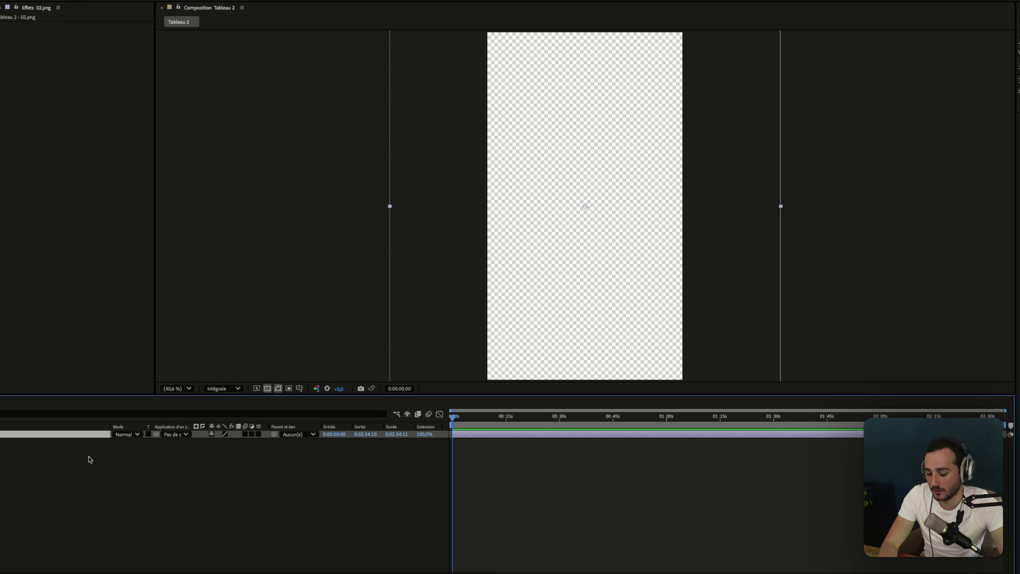
key(s)
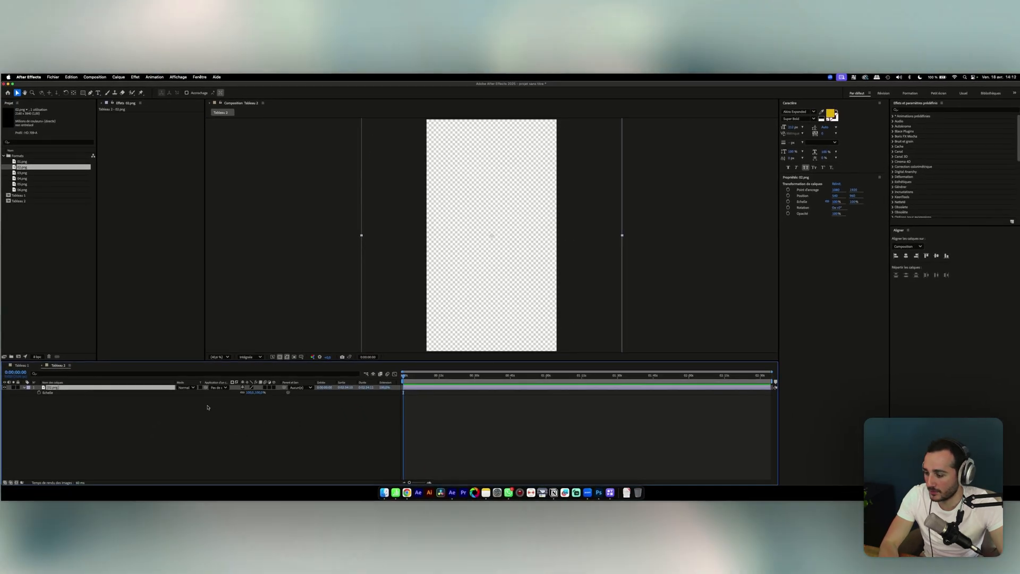
click(259, 392)
text(50)
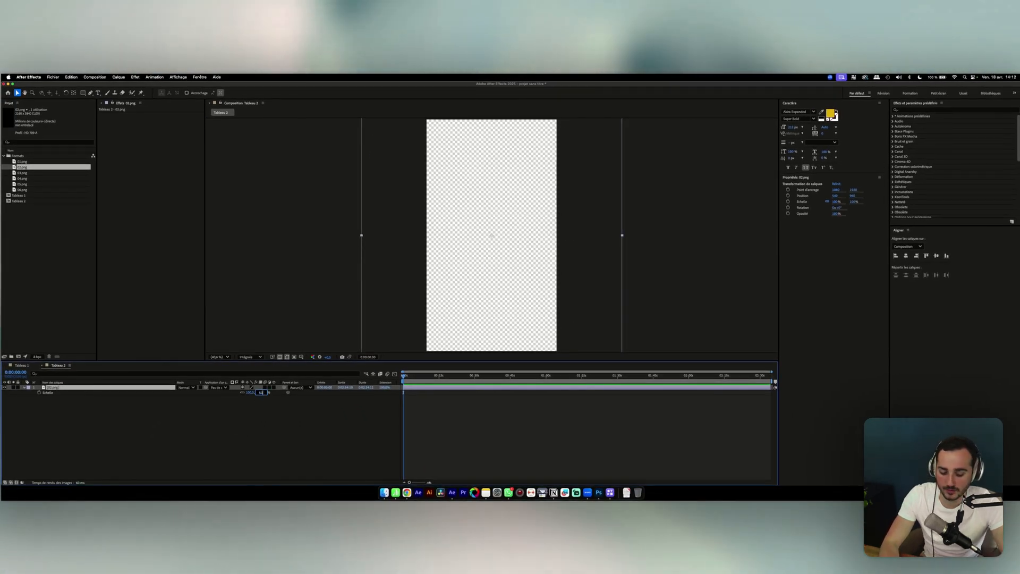
key(Return)
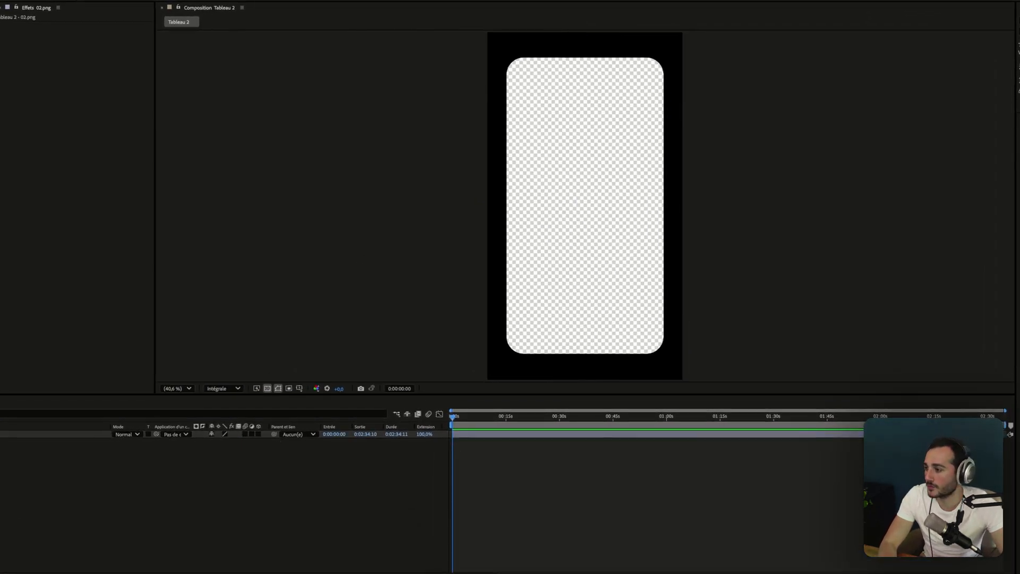
Replace the 02.png frame in Tableau 2 with 03.png scaled to 50%.
drag(22, 172, 57, 387)
key(s)
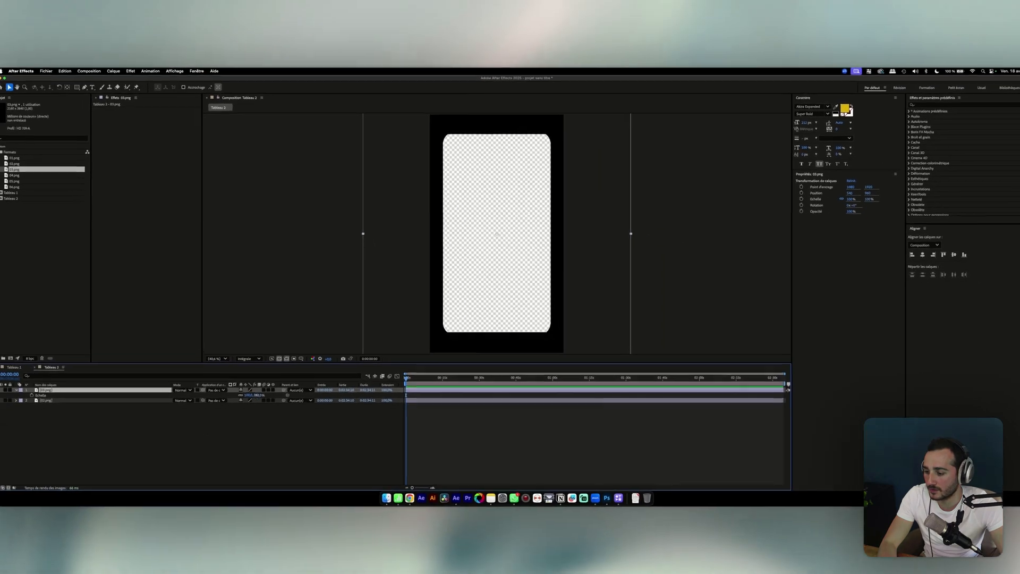
click(259, 392)
text(50)
key(Return)
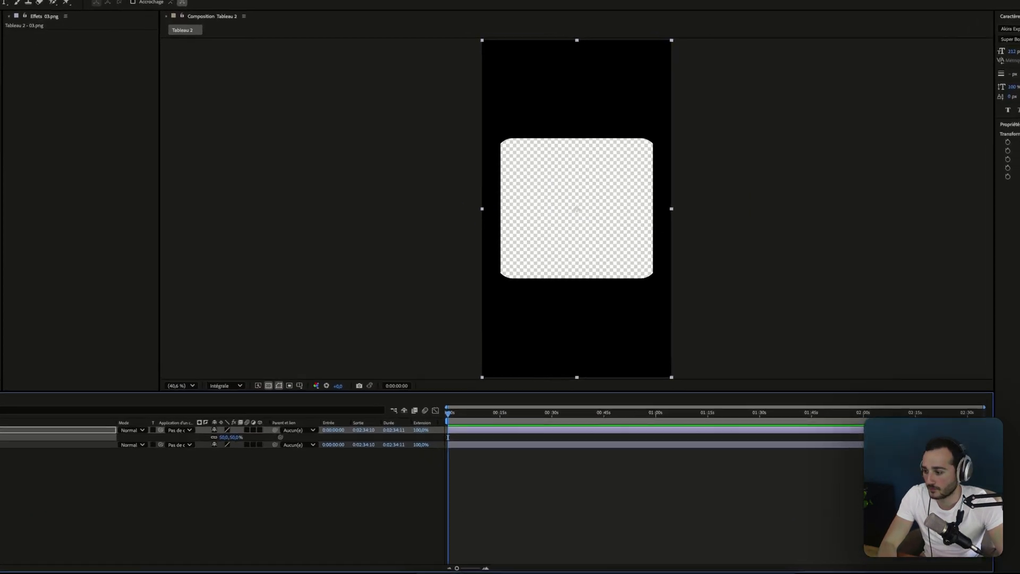
click(56, 397)
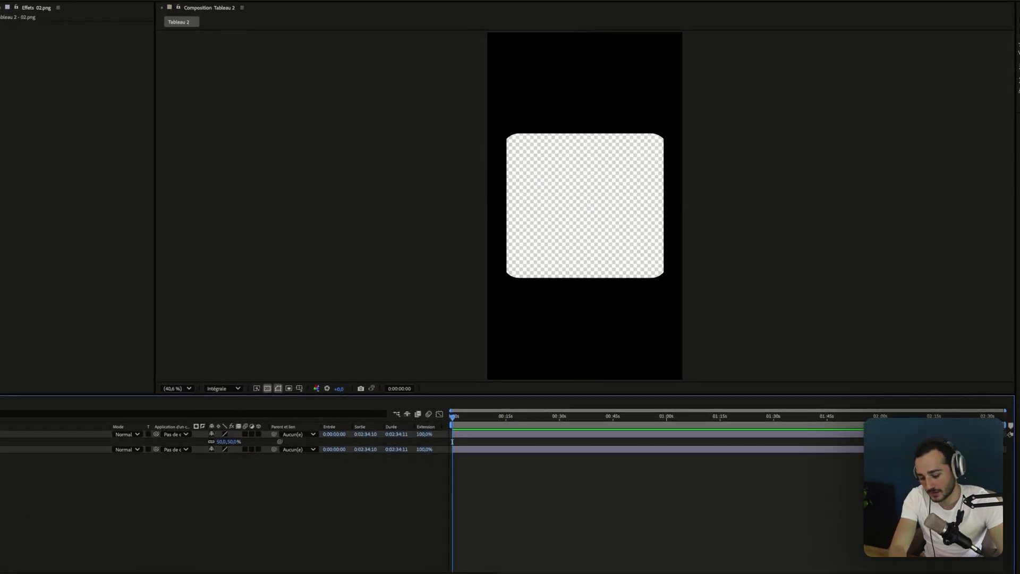
key(Delete)
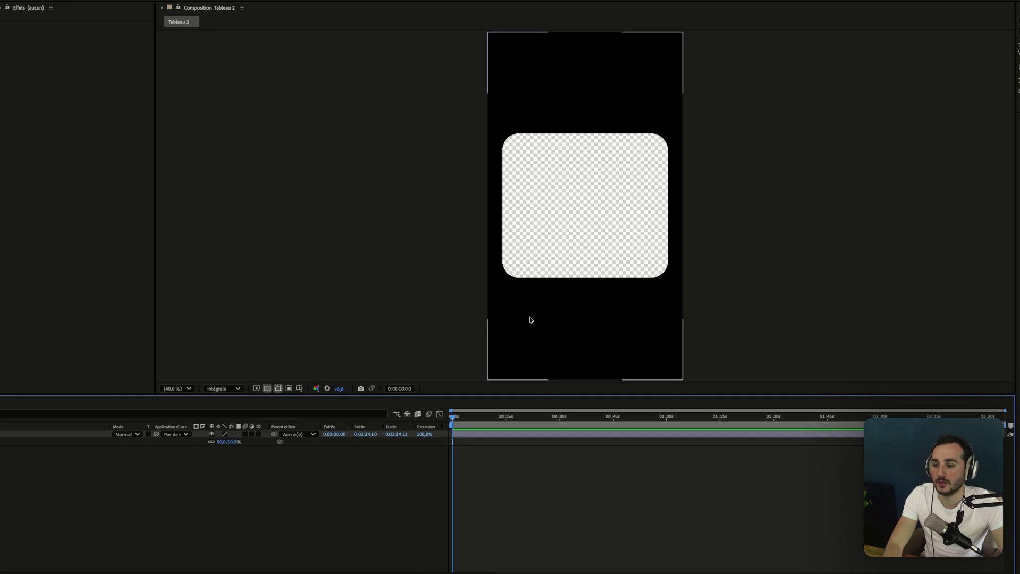
click(178, 403)
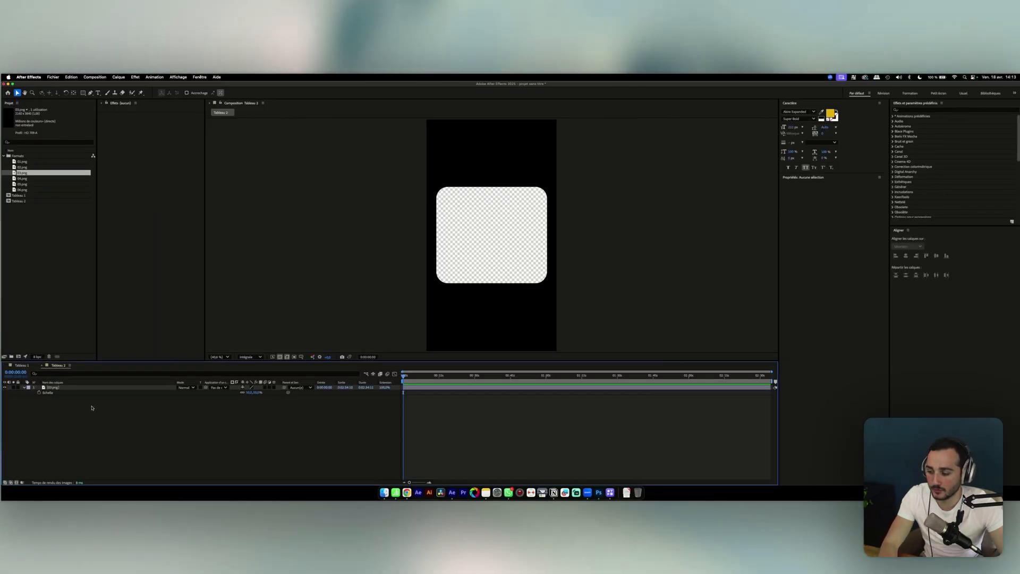
Add a text layer reading "Nouveau" to Tableau 2 and set its font to Winkle.
right_click(91, 407)
mouse_move(133, 412)
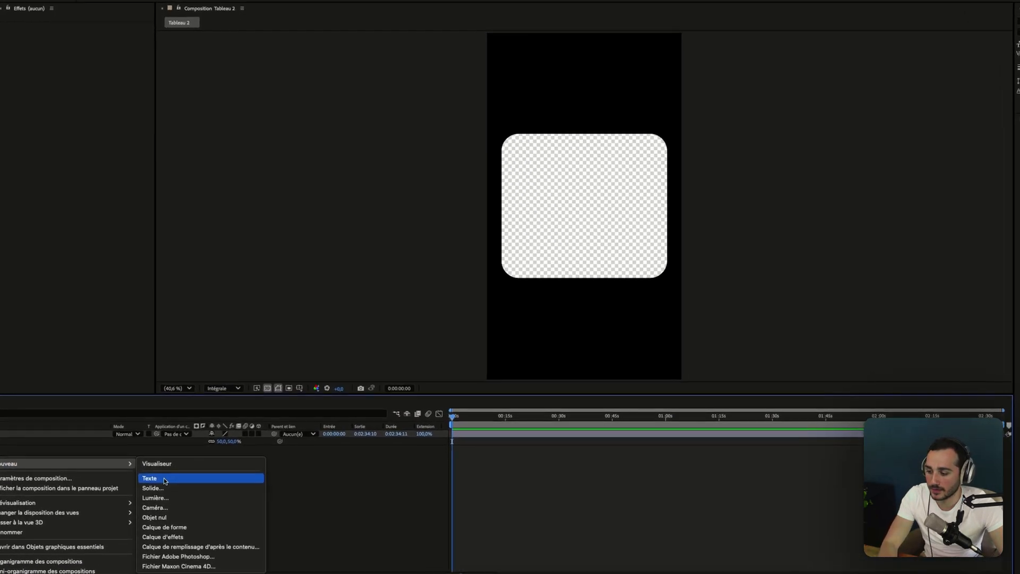
click(165, 481)
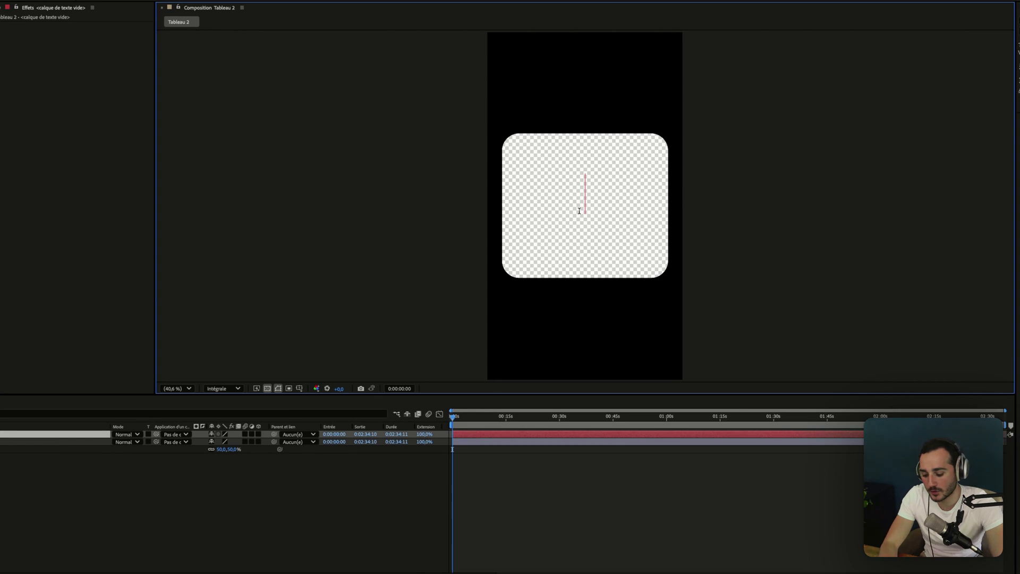
text(Nouveau)
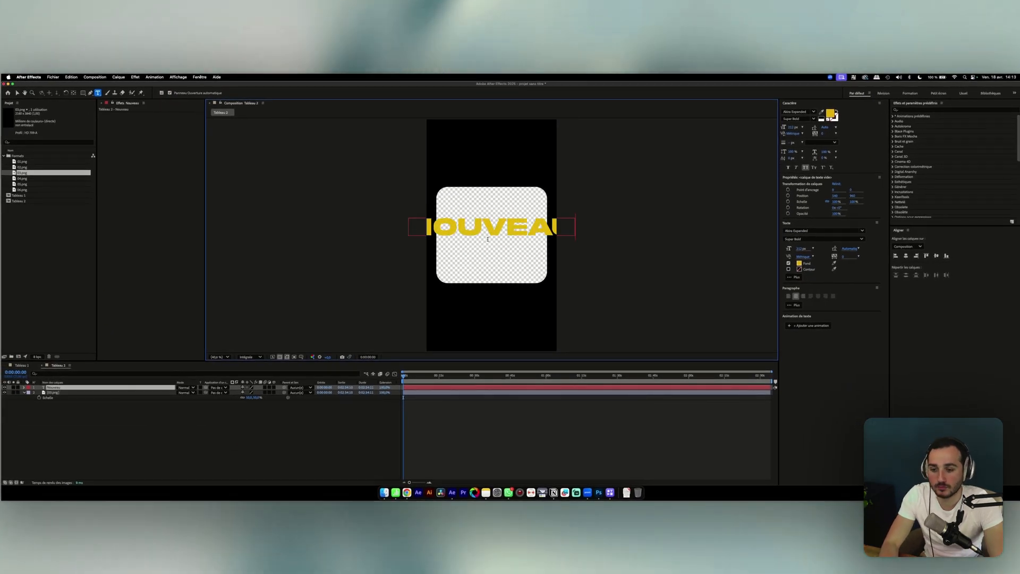
key(super+a)
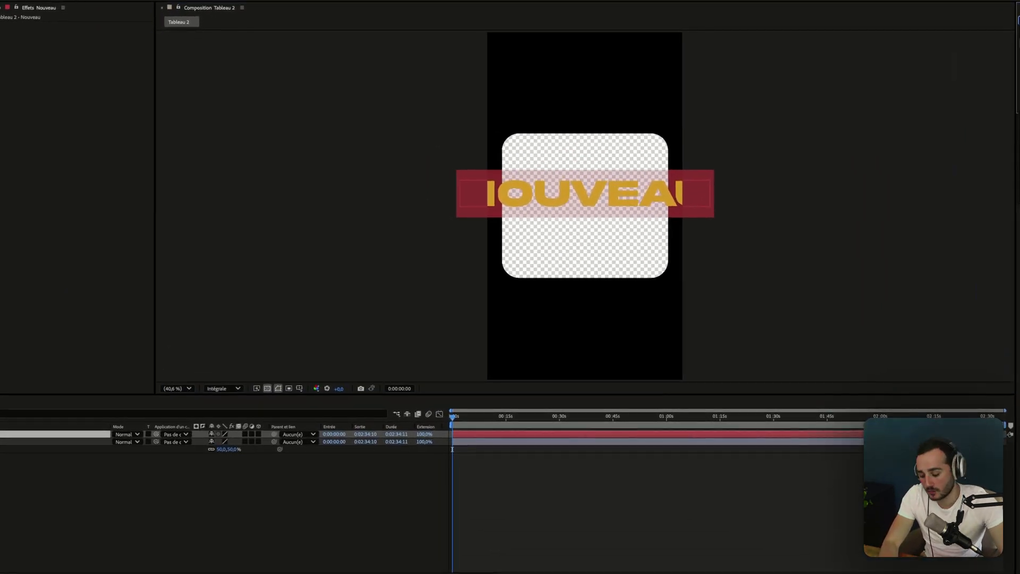
text(wink)
key(Return)
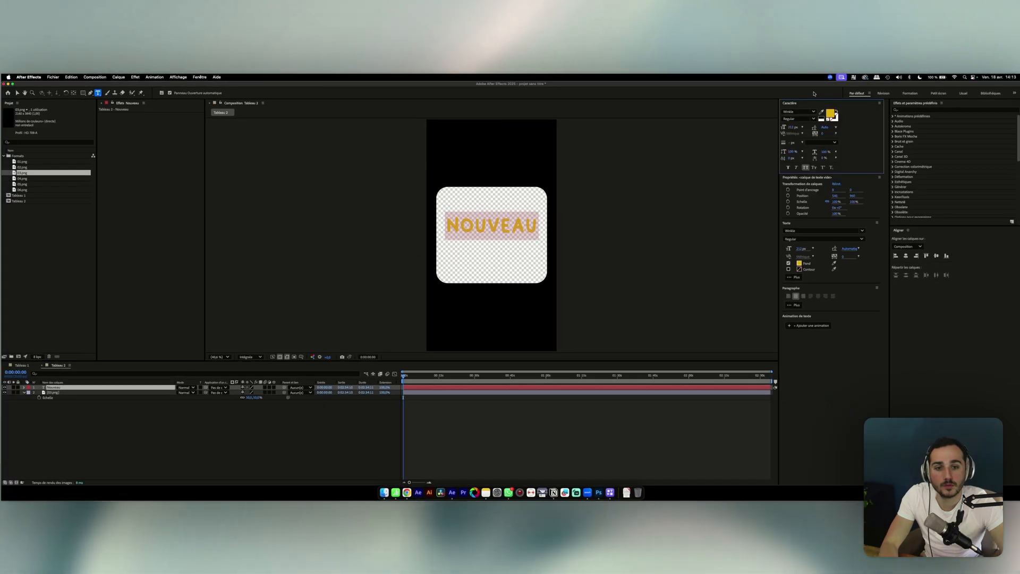
Change the fill colour of the NOUVEAU text to blue (#177DAB).
click(831, 113)
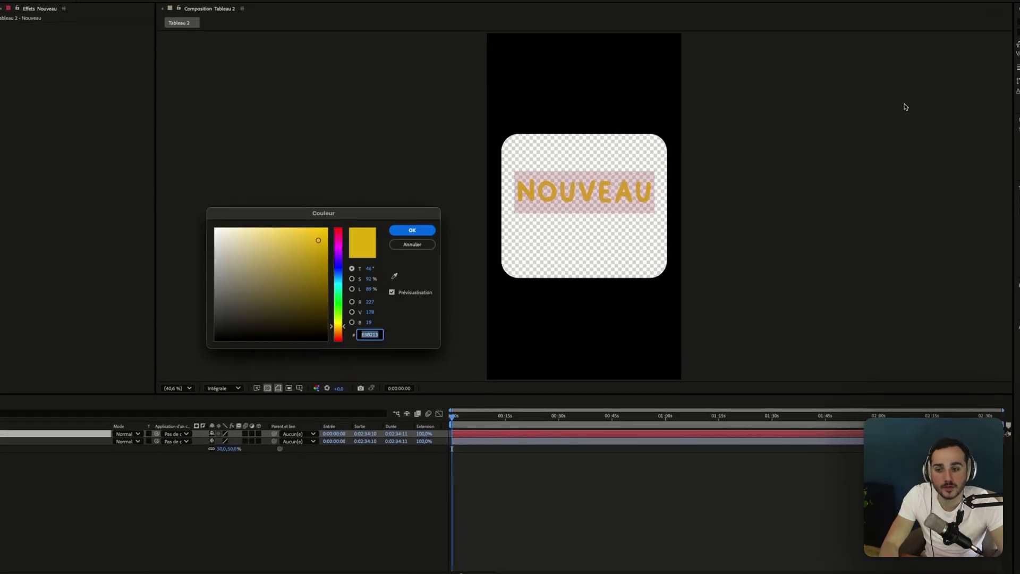
click(338, 279)
click(304, 271)
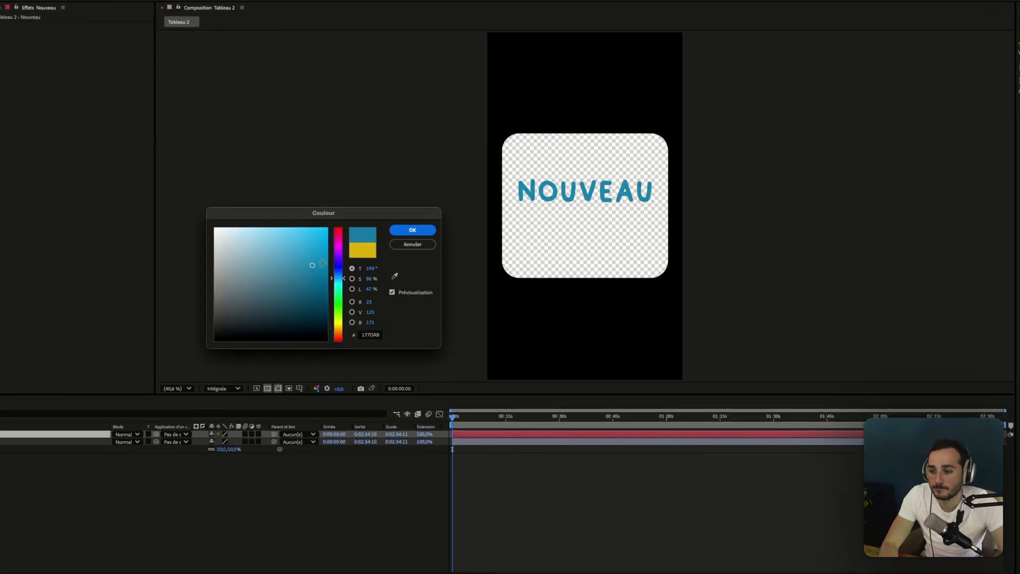
click(408, 229)
key(Escape)
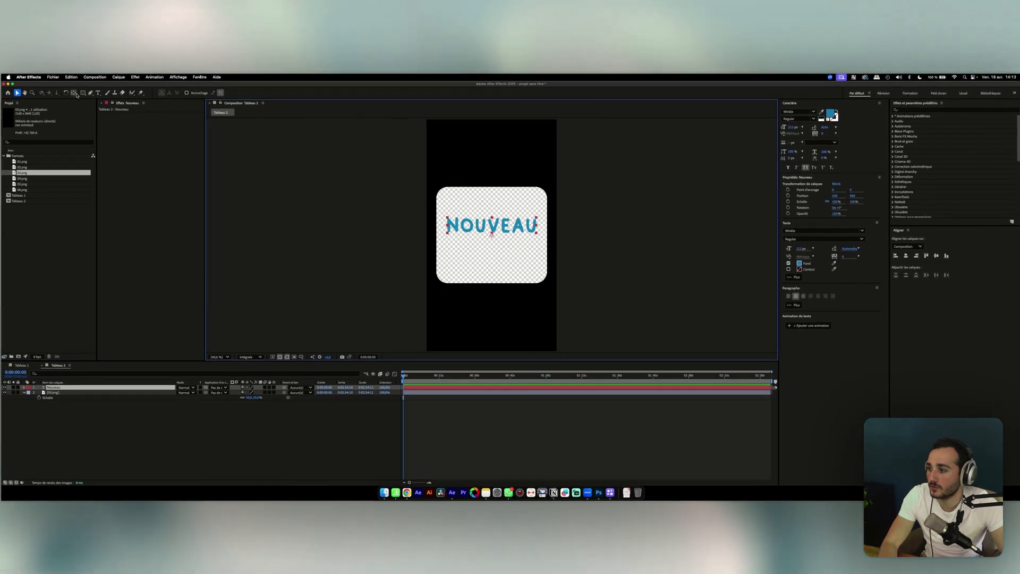
Centre the NOUVEAU text's anchor point and place the text just above the rounded frame, centred horizontally in the composition.
click(74, 93)
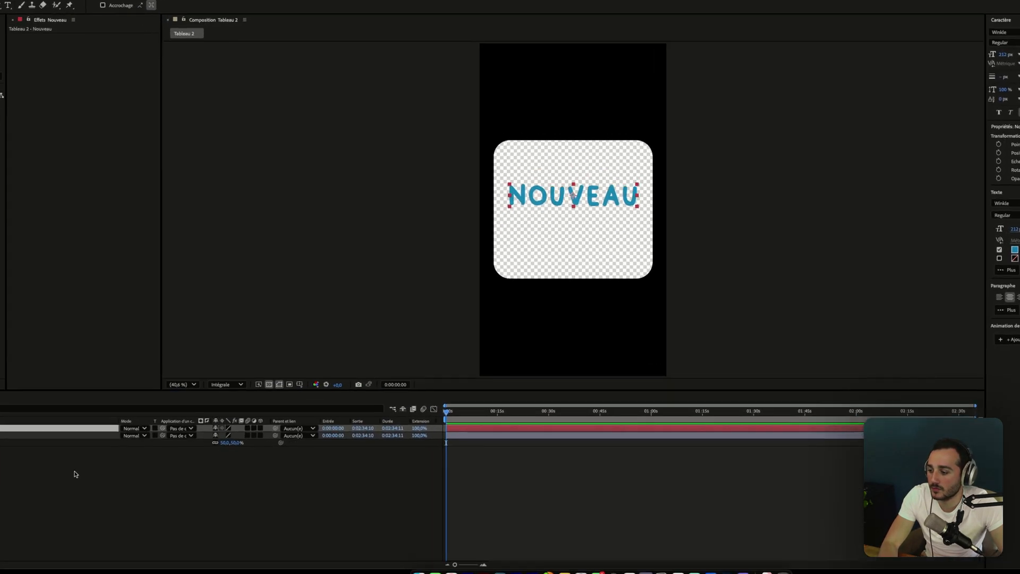
click(145, 420)
click(595, 194)
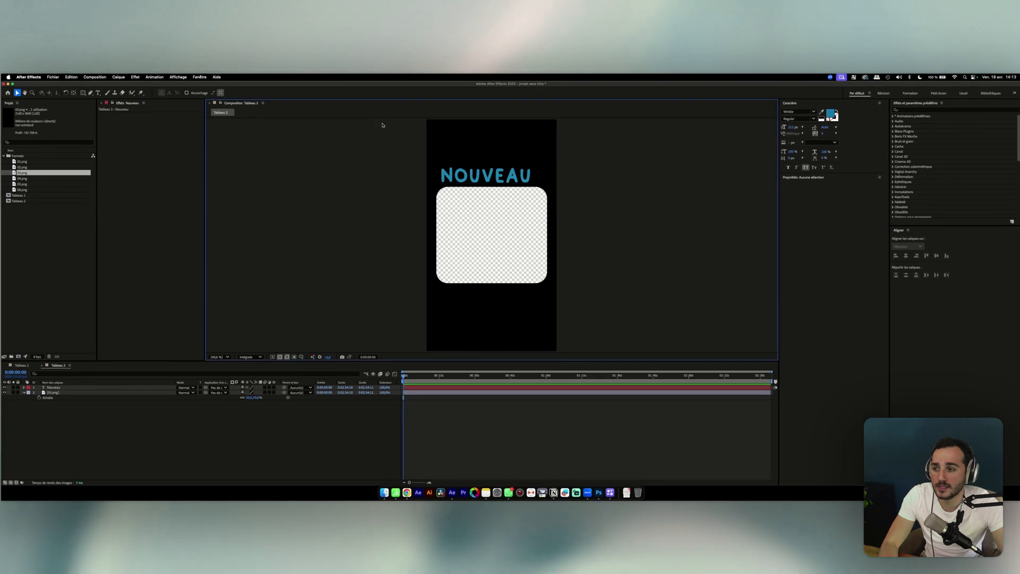
click(199, 77)
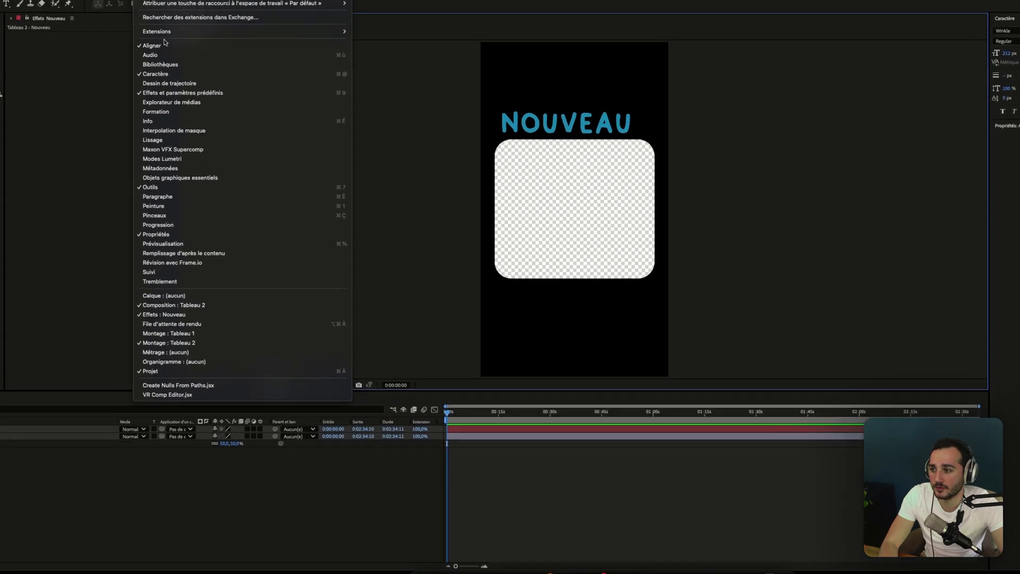
click(578, 122)
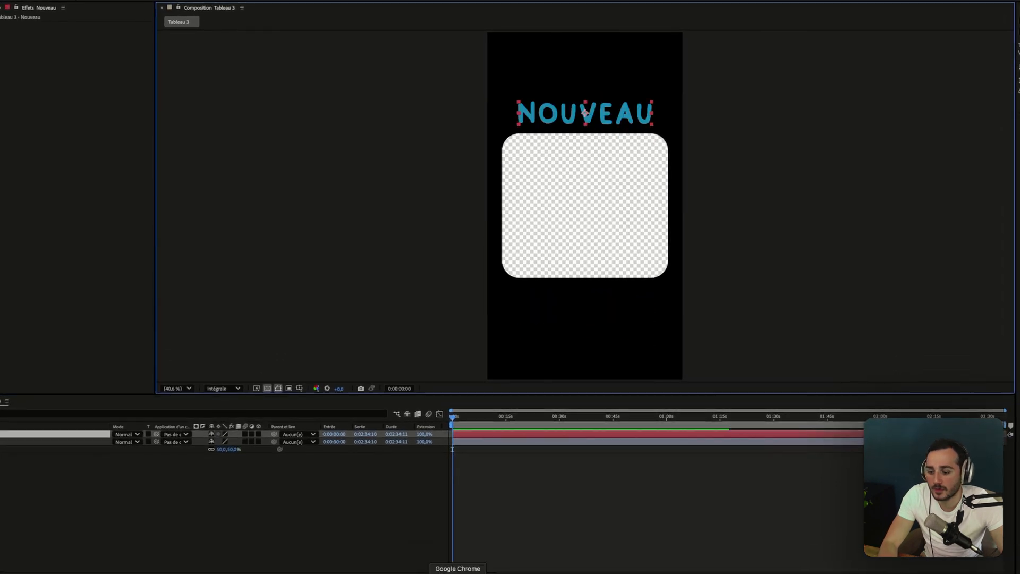
Switch to Google Chrome.
click(458, 572)
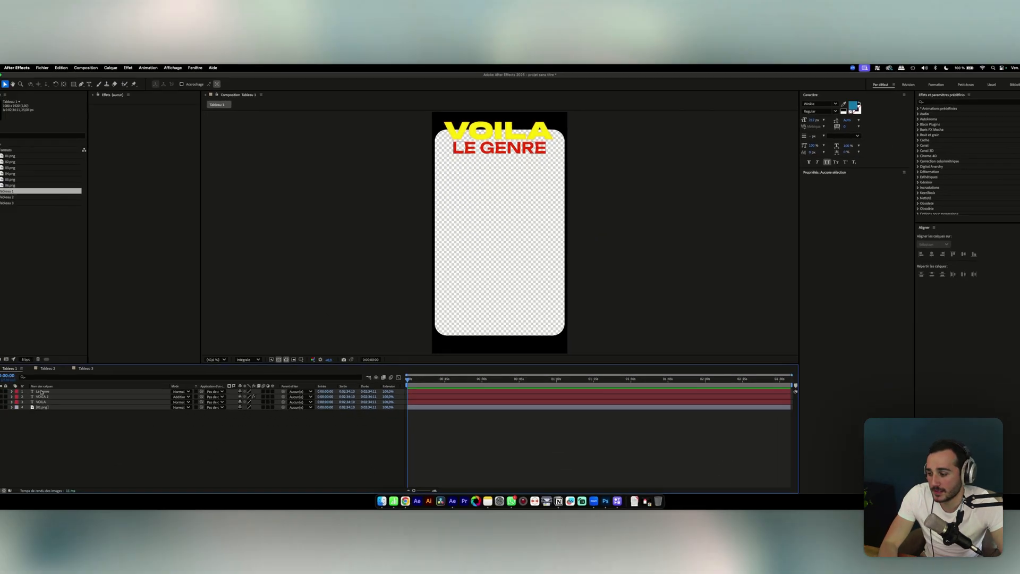
Go through the LE GENRE and VOILA text layers in Tableau 1 to review how the title is stacked.
click(52, 389)
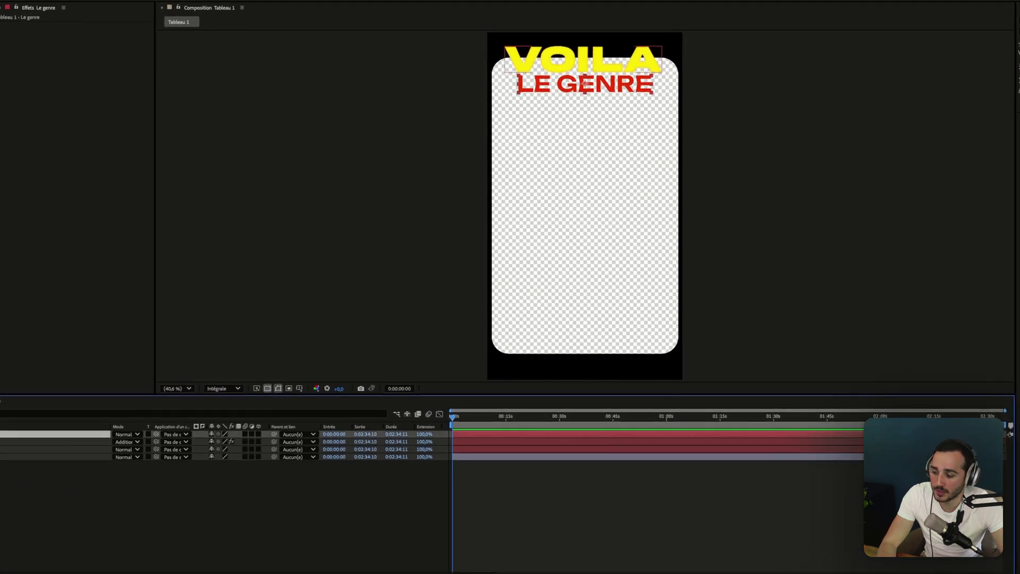
click(16, 442)
click(16, 450)
click(16, 442)
click(16, 435)
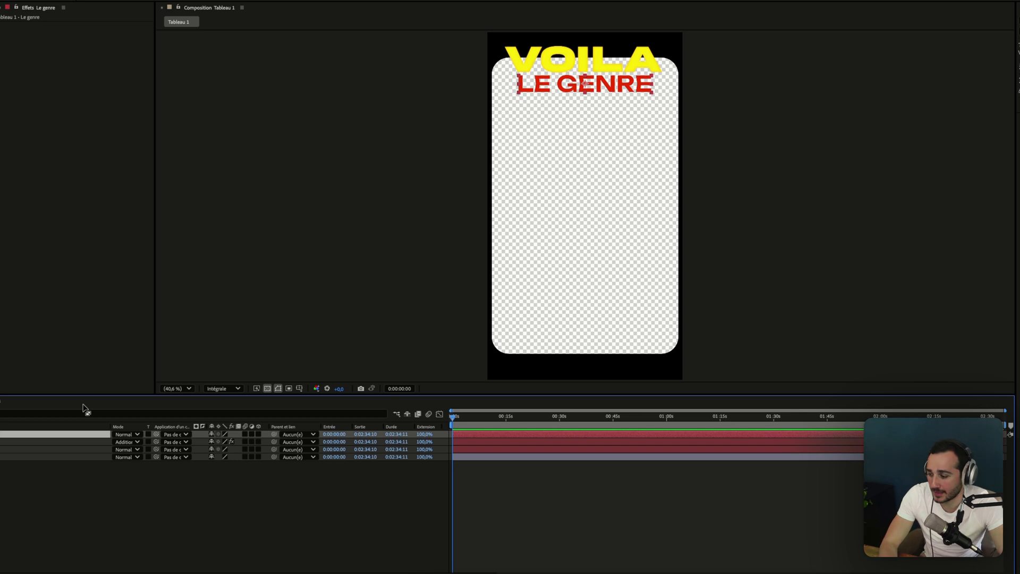
click(1, 434)
click(1, 434)
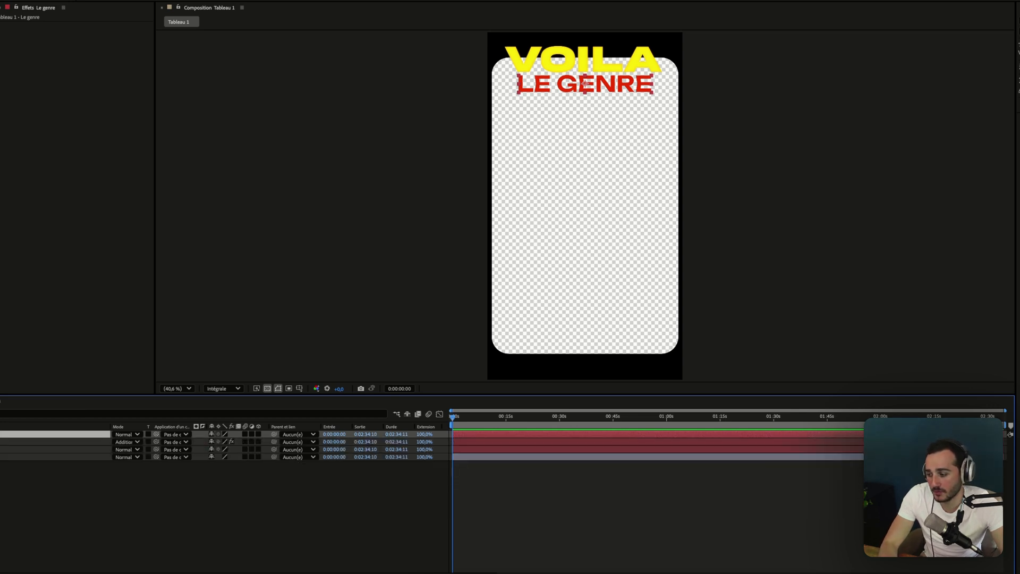
click(16, 442)
click(16, 434)
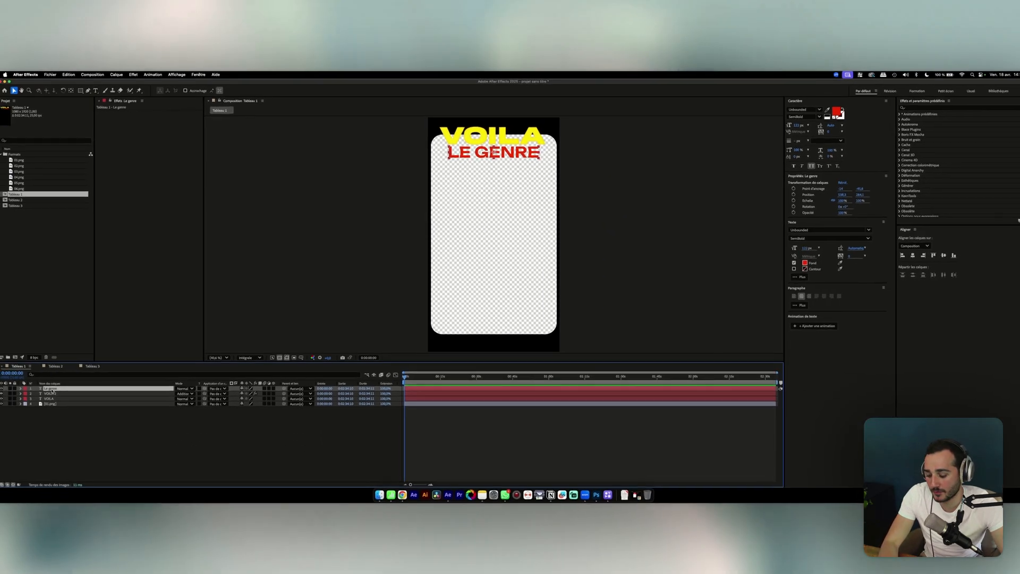
Show the Position and Scale properties of the LE GENRE layer and start keyframes for both at 0:00:00:00.
key(p)
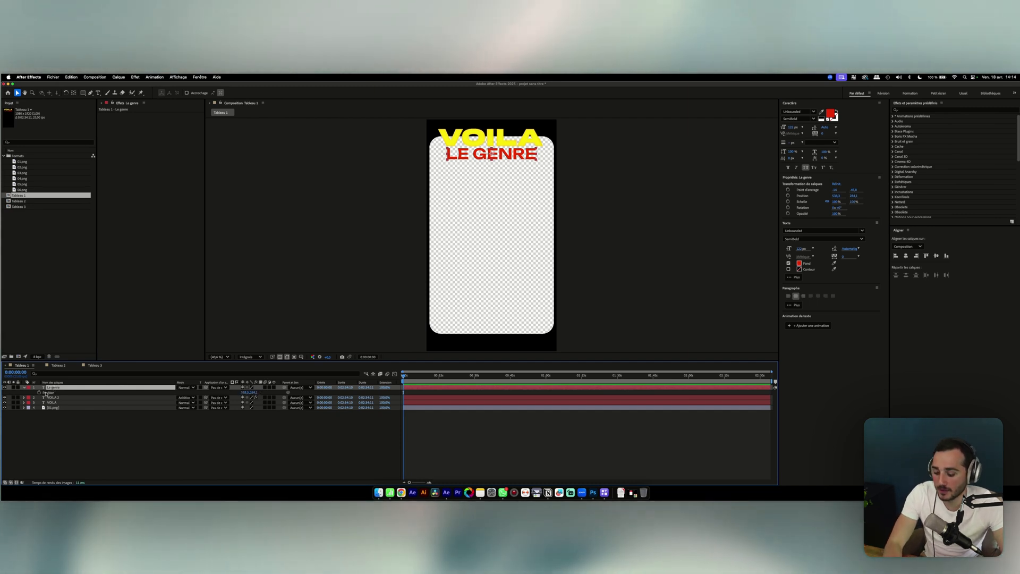
key(t)
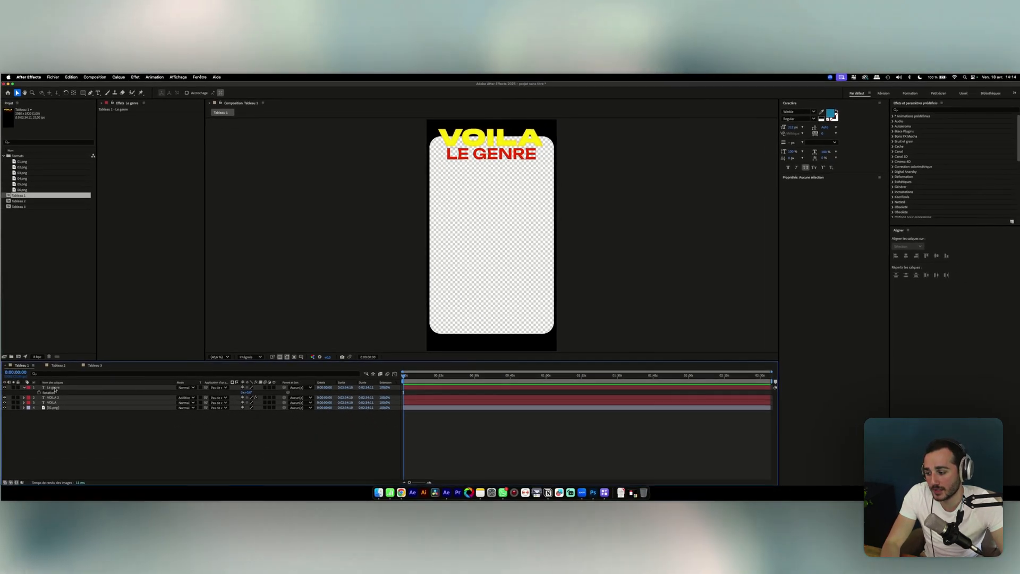
click(55, 388)
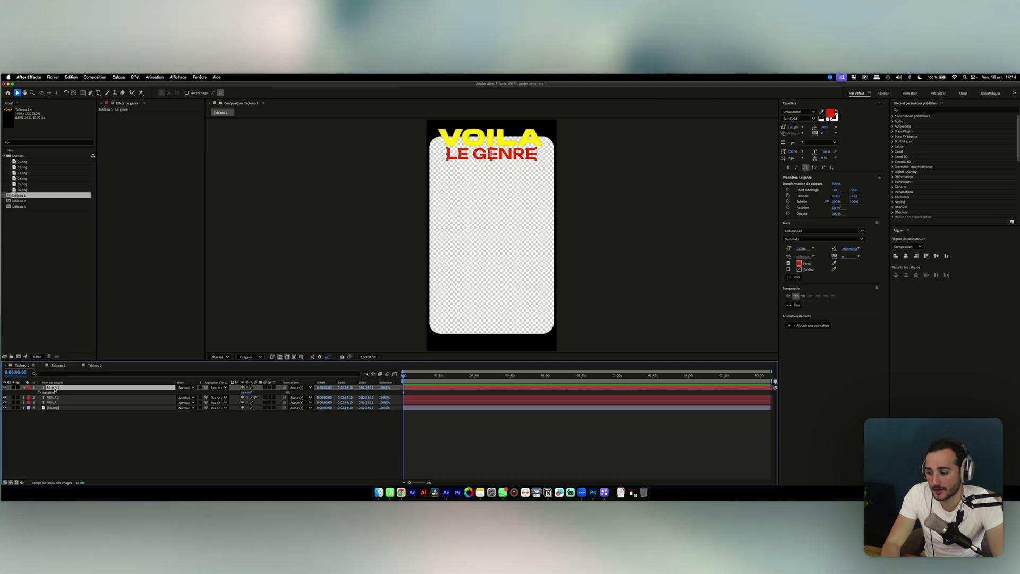
key(p)
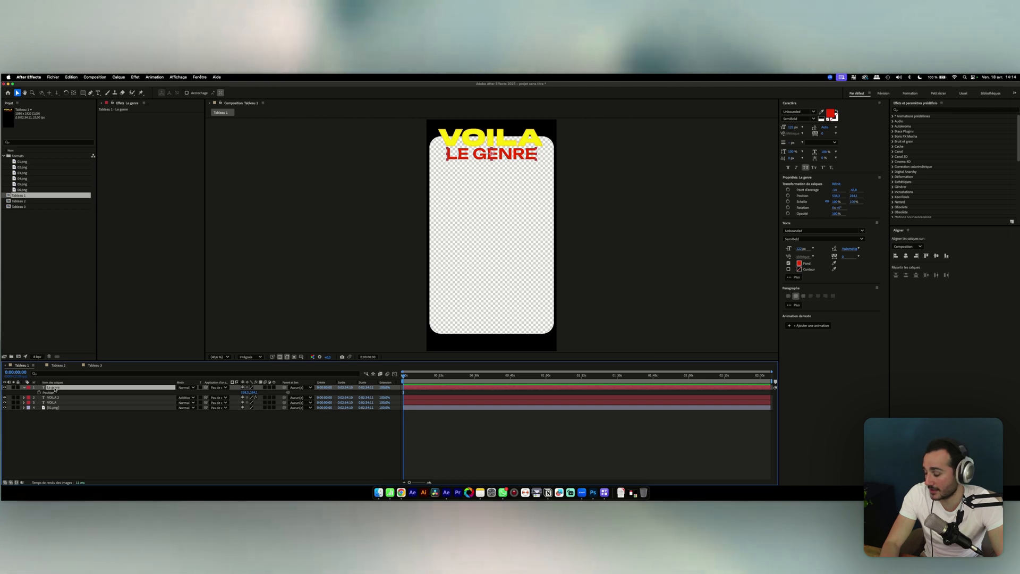
key(shift+s)
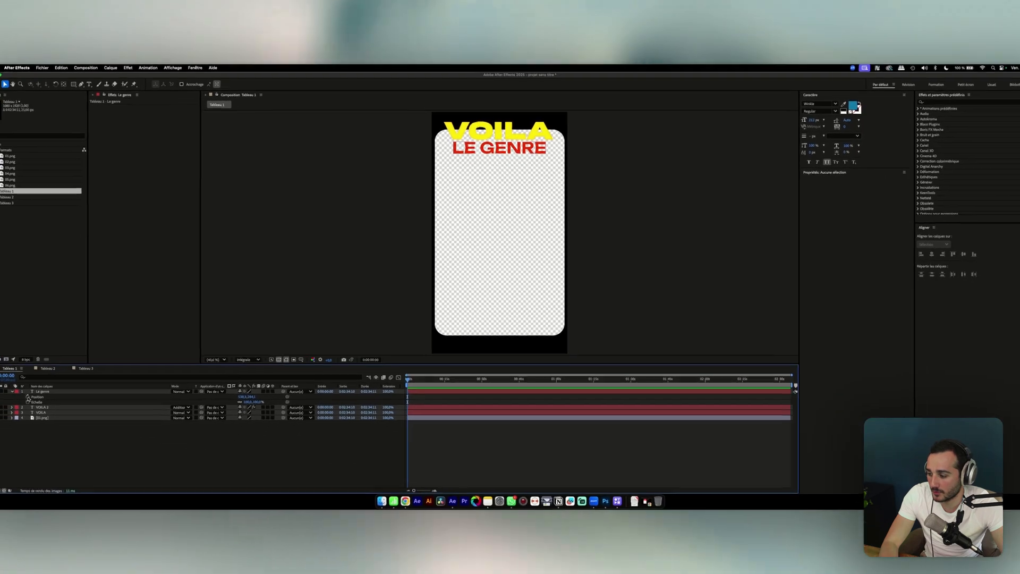
click(39, 397)
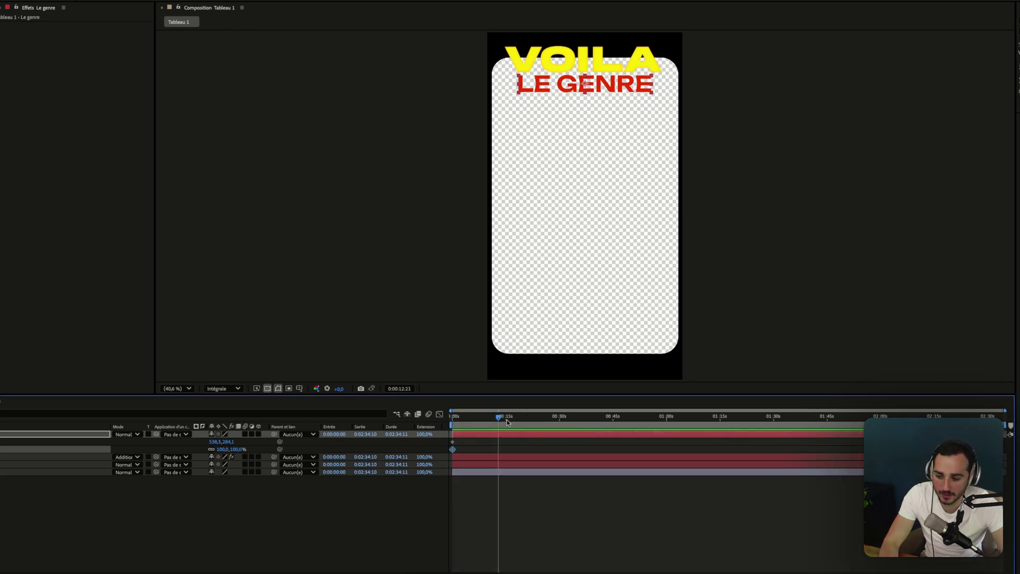
Scrub back and forth through the Tableau 1 timeline to examine the composition's full length.
drag(565, 420, 865, 419)
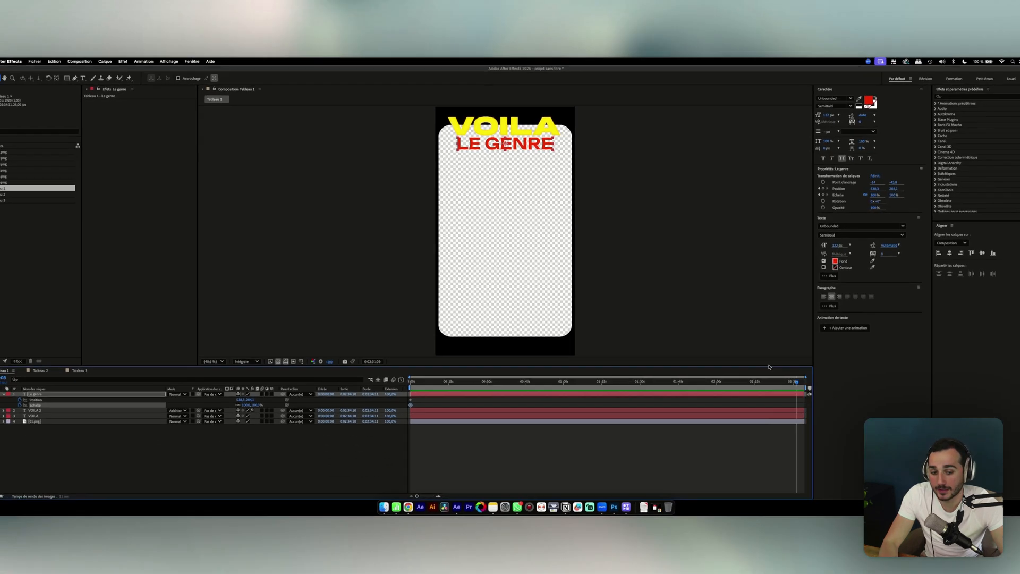
drag(1004, 418, 452, 417)
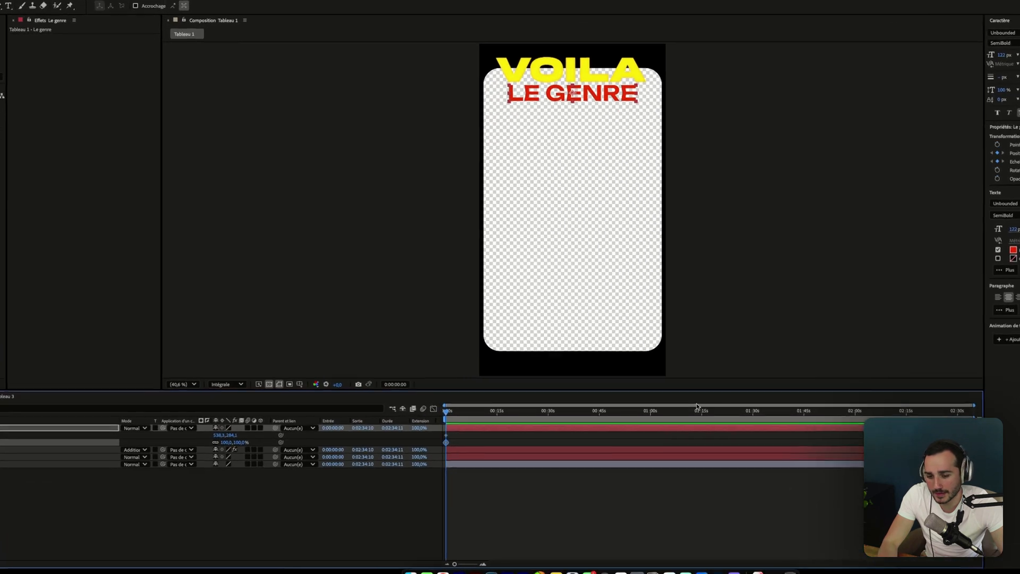
key(space)
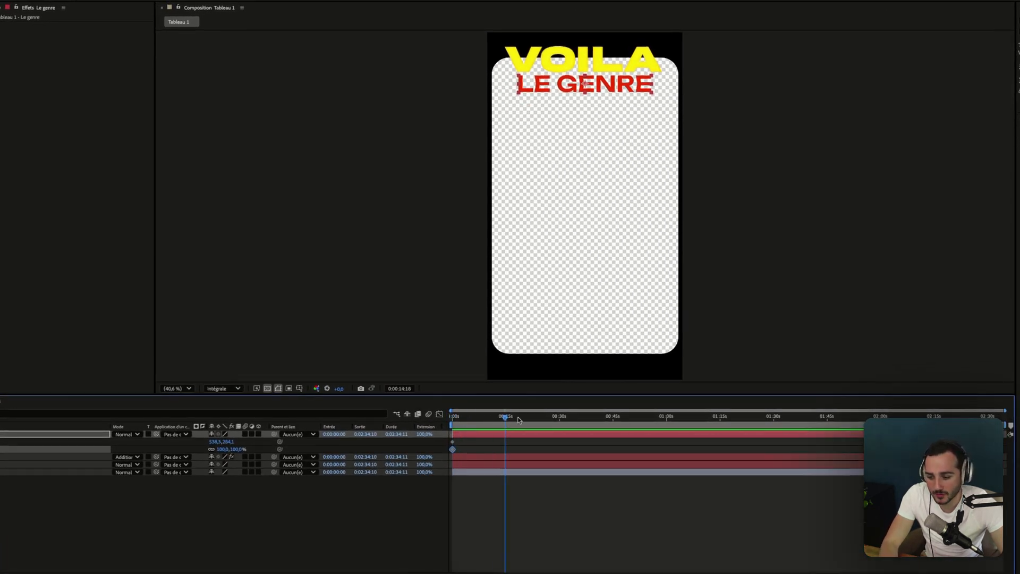
drag(983, 409, 454, 416)
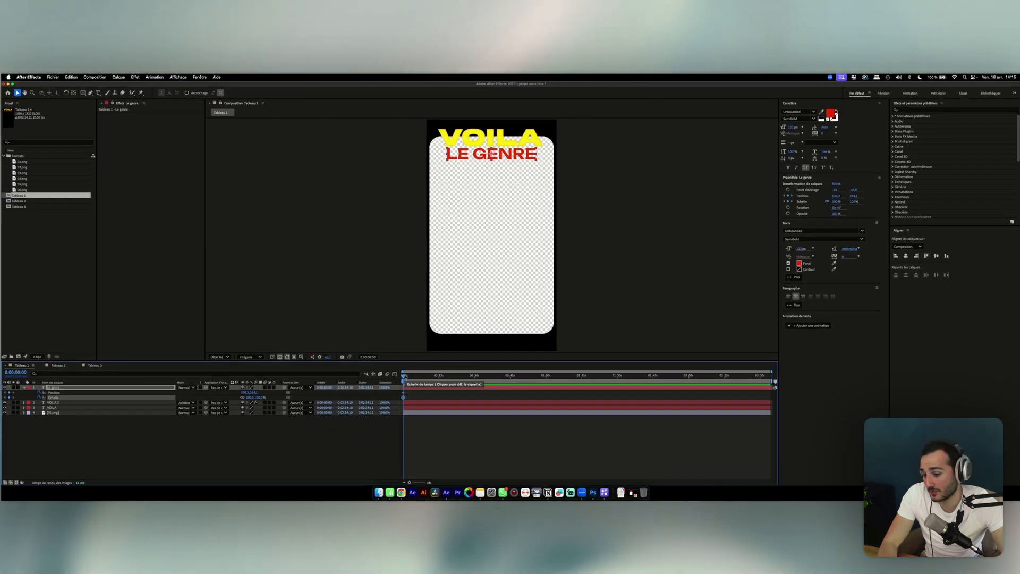
drag(405, 377, 407, 377)
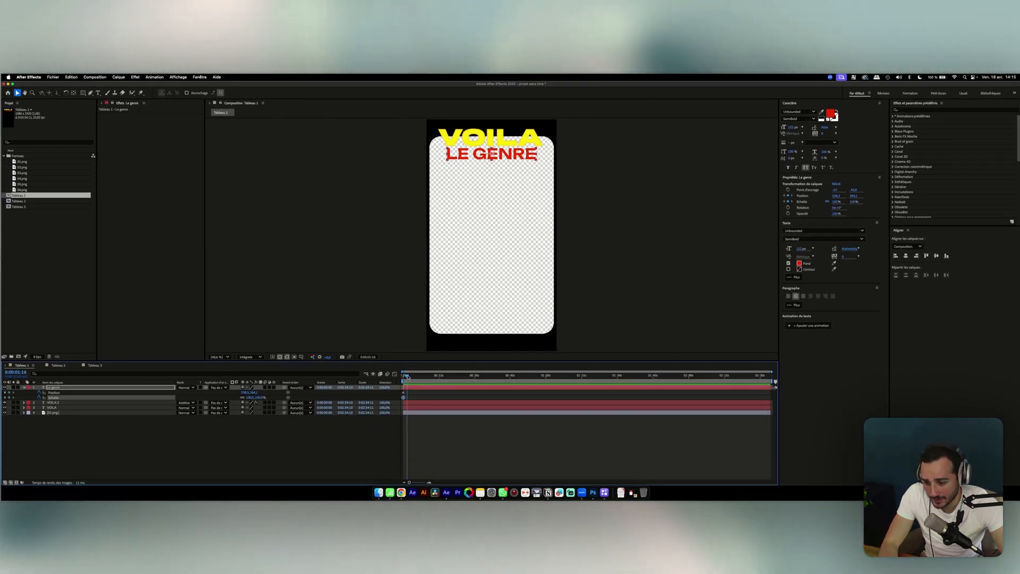
key(End)
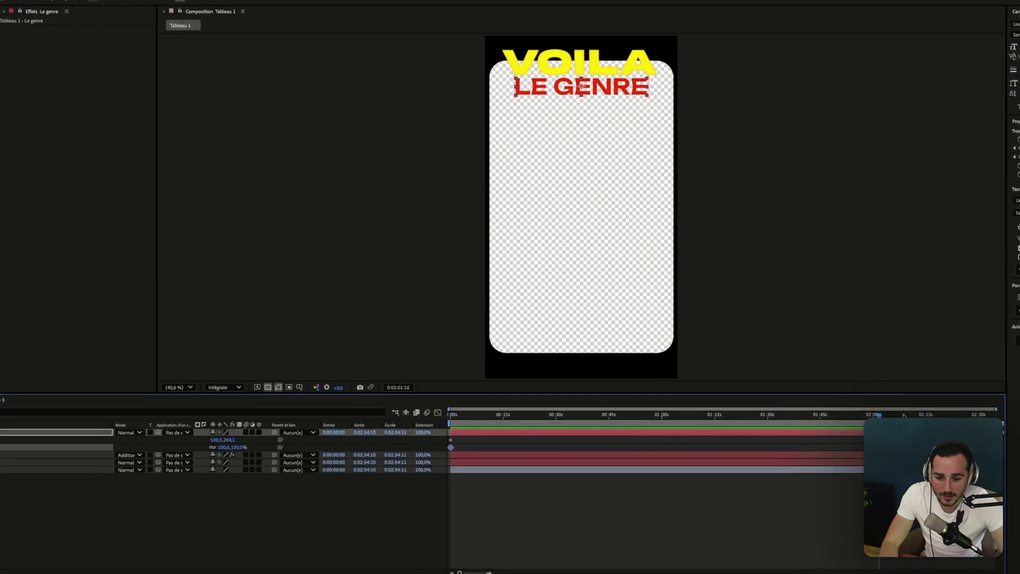
drag(504, 419, 473, 419)
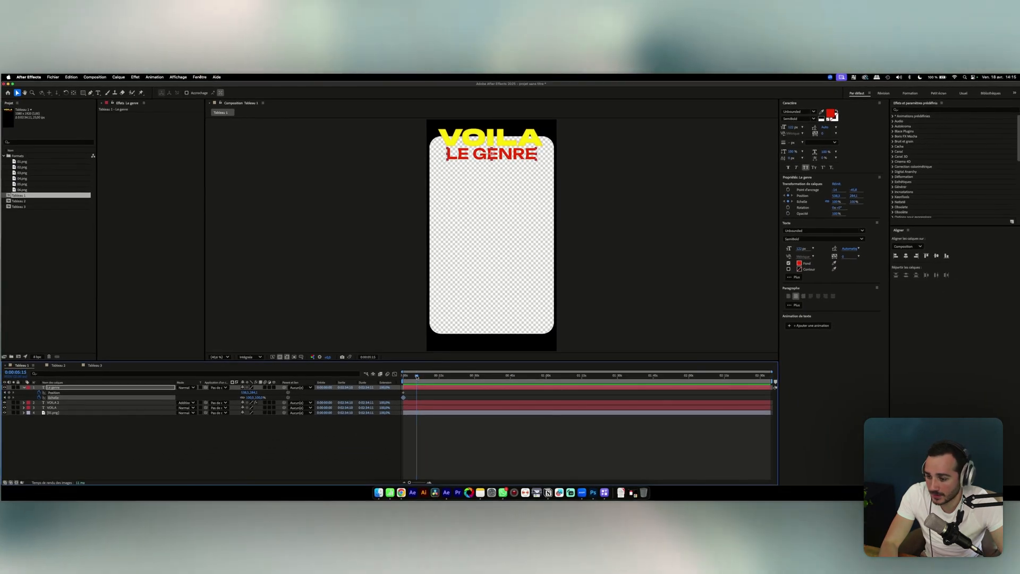
drag(416, 376, 418, 377)
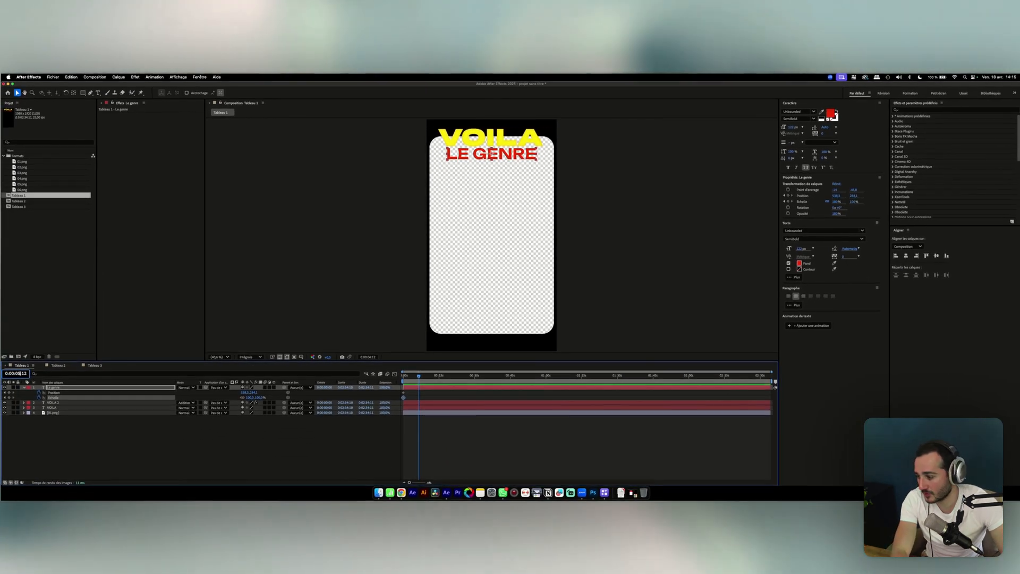
End the Tableau 1 work area at 0:00:05:00, trim the composition to it, and return the playhead to the start.
key(Return)
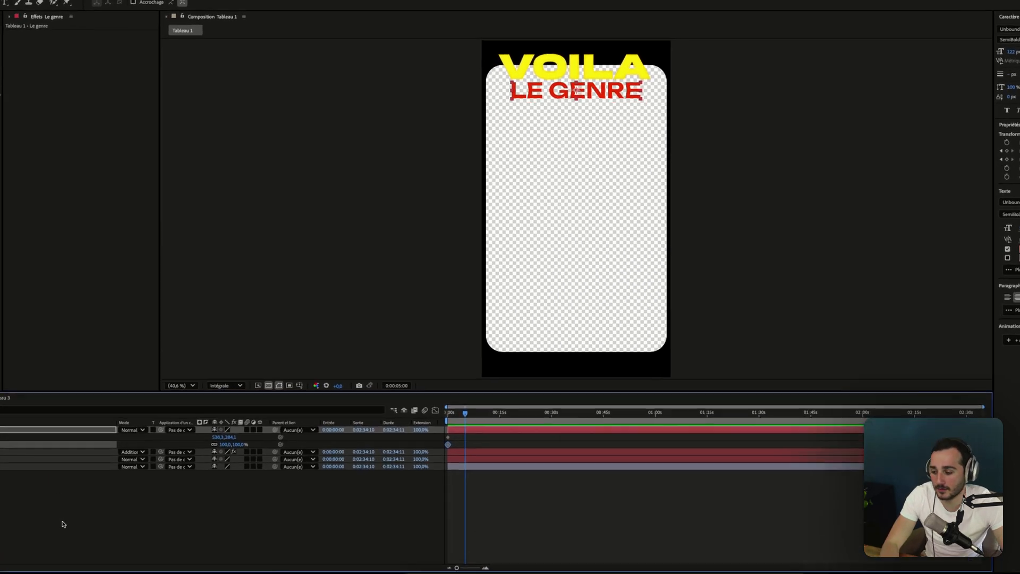
key(n)
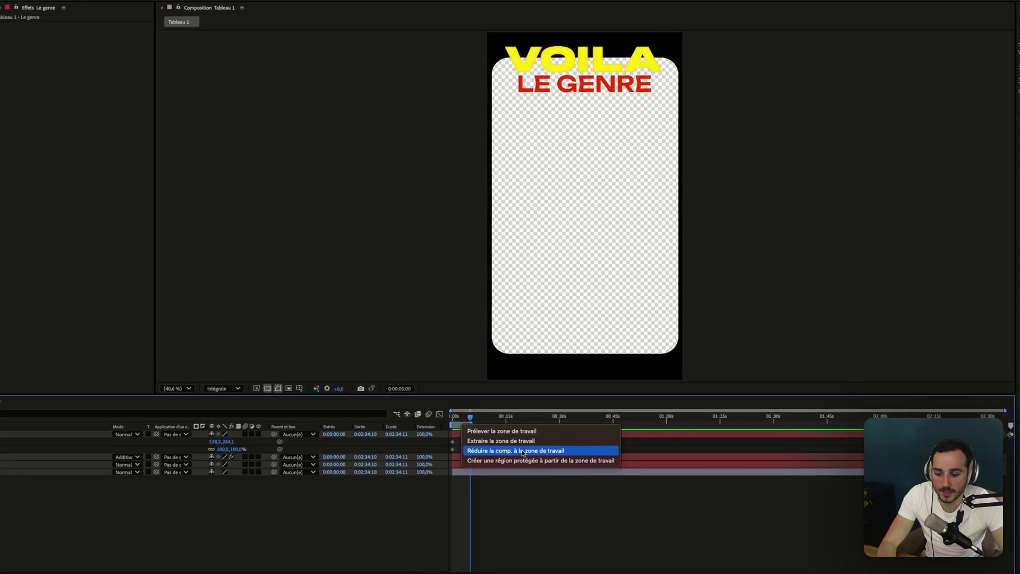
click(522, 452)
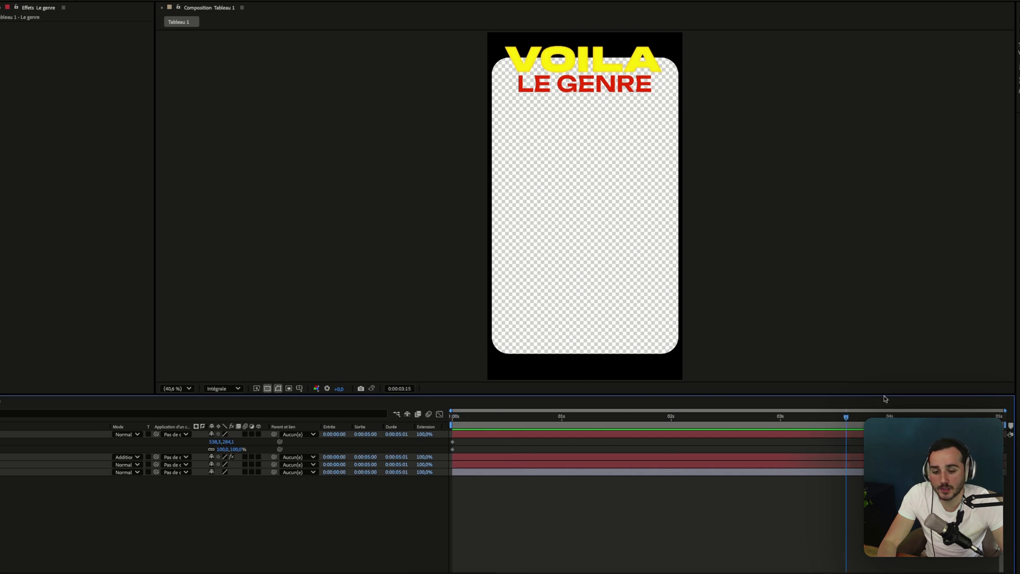
drag(482, 419, 682, 417)
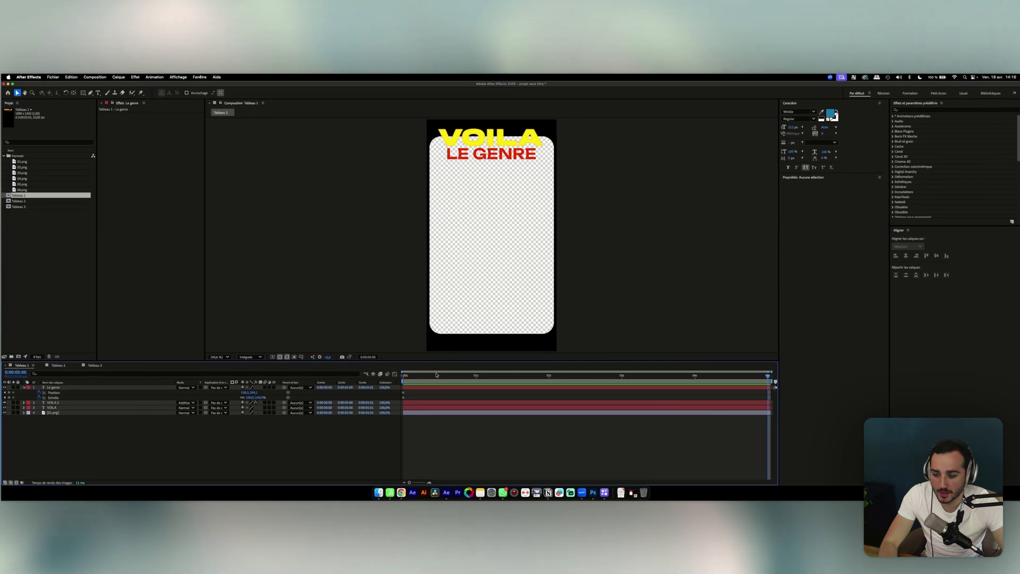
drag(415, 377, 359, 377)
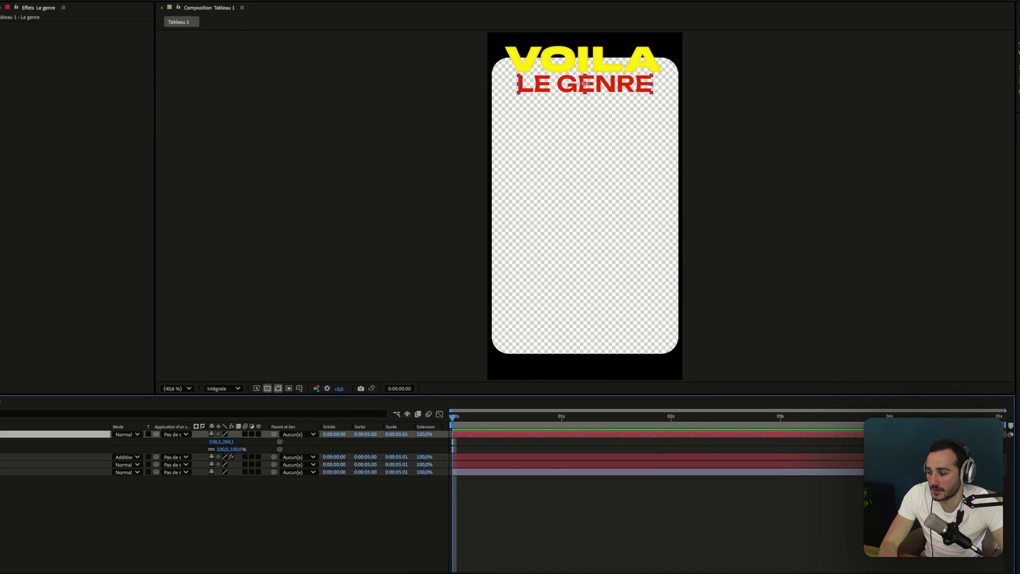
Bring back the blurred VOILA duplicate and rename that layer glow.
click(32, 441)
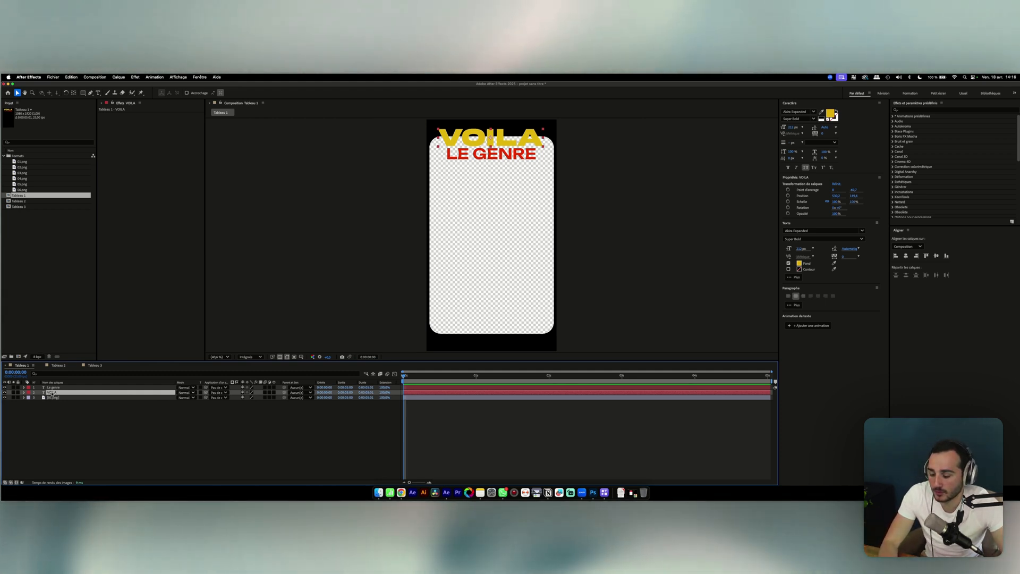
key(super+d)
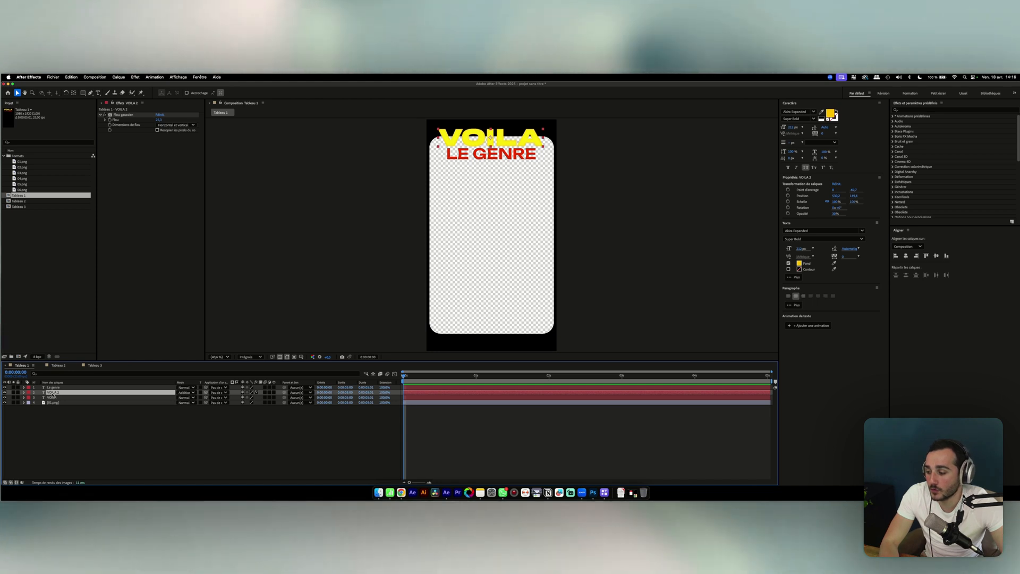
click(54, 397)
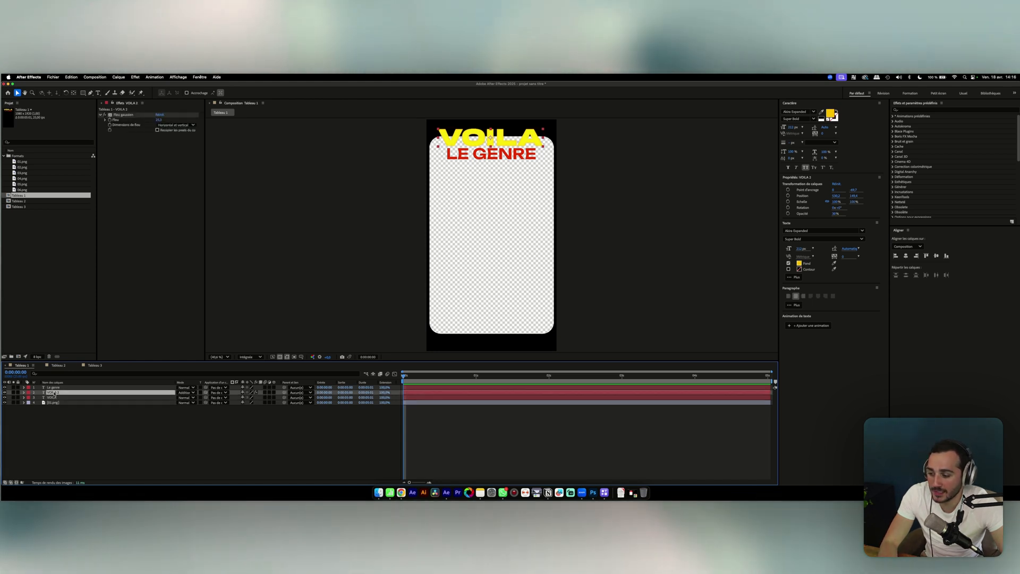
key(Return)
text(g)
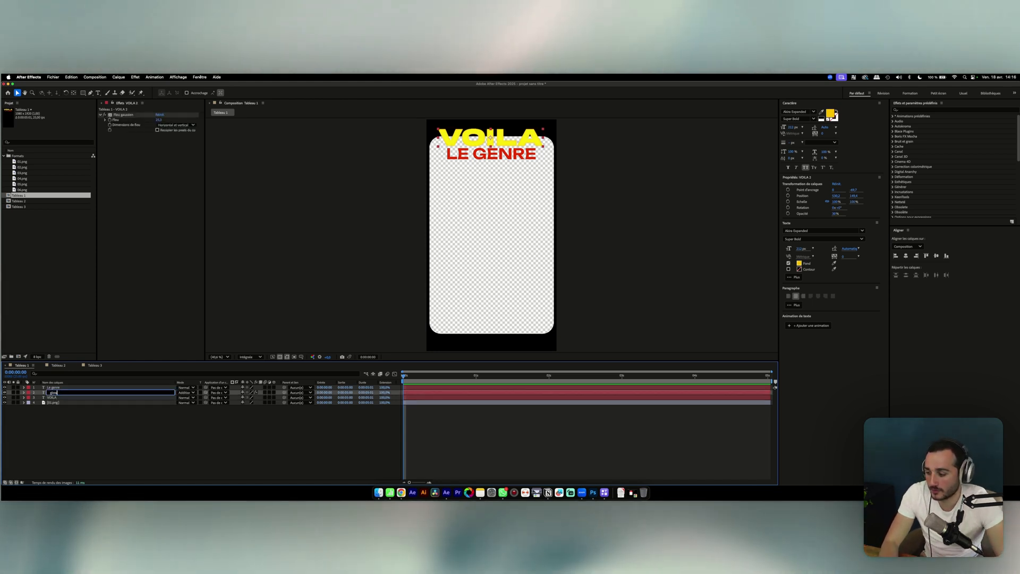
text(low)
key(Return)
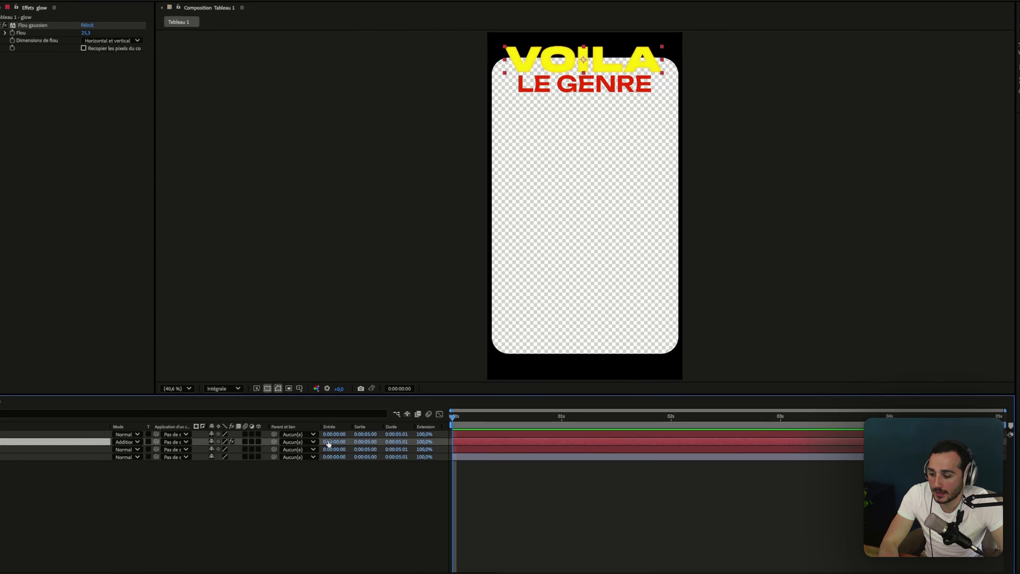
Hide the layers' In, Out, Duration and Stretch columns and show them again.
click(46, 402)
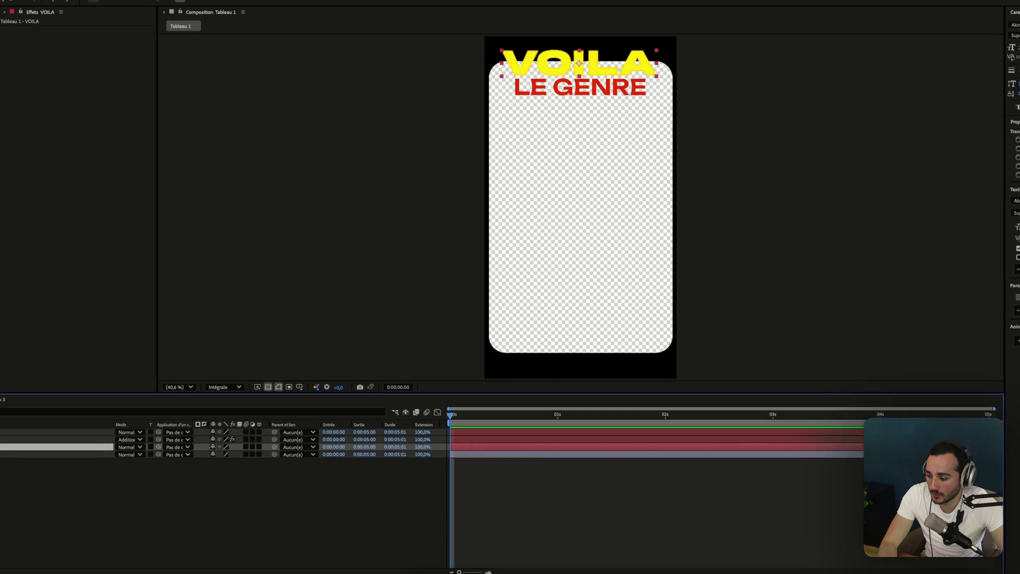
click(1, 514)
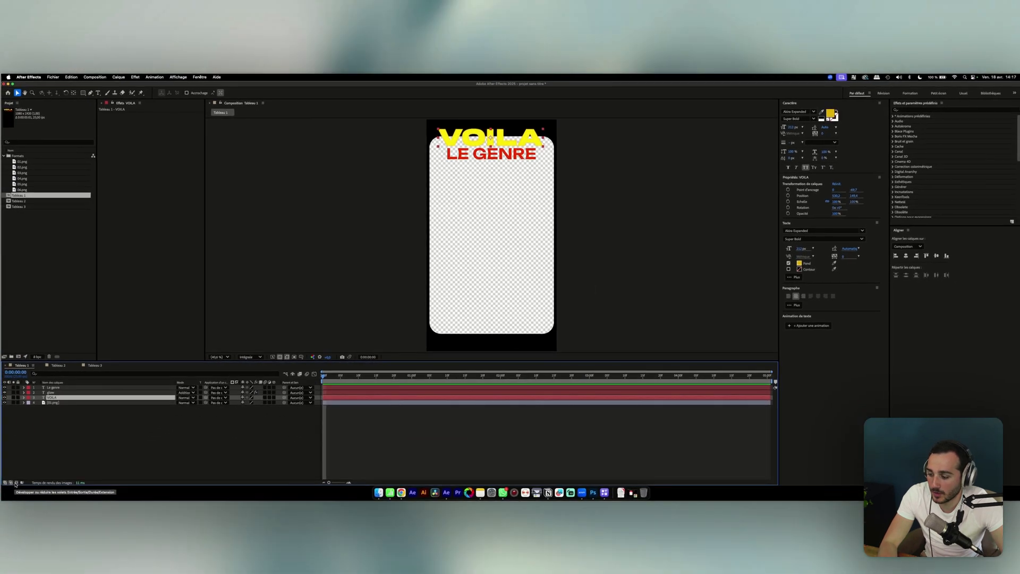
click(15, 484)
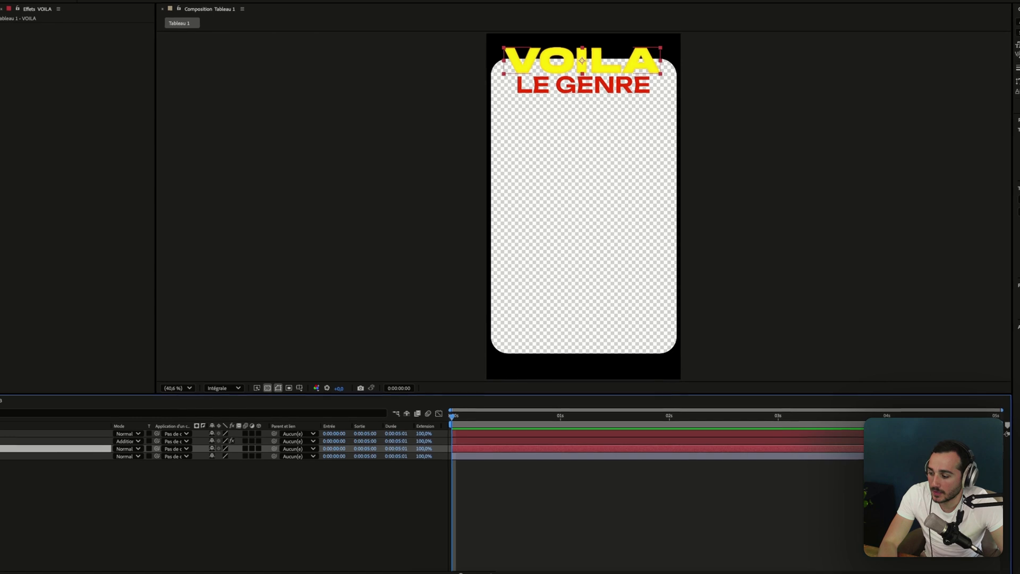
Try moving the VOILA text down on its own without the glow layer, and undo the move.
click(11, 441)
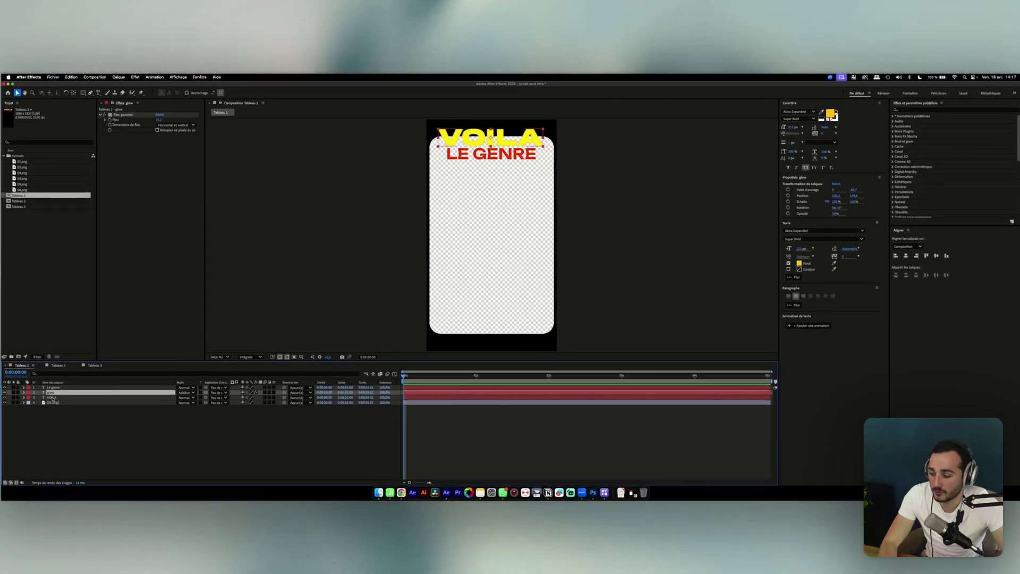
click(52, 398)
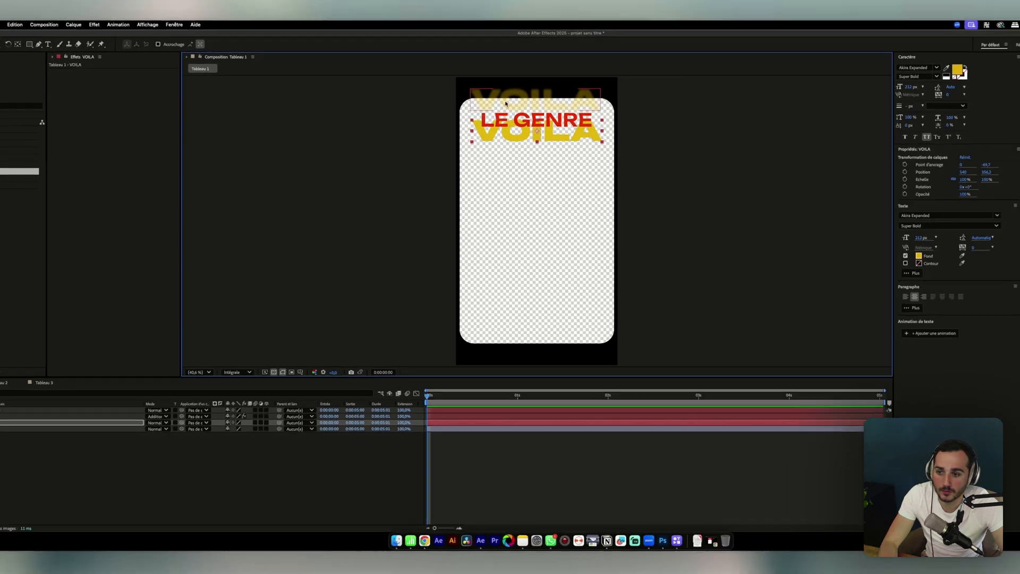
key(super+z)
Parent the glow layer to the VOILA layer.
click(52, 393)
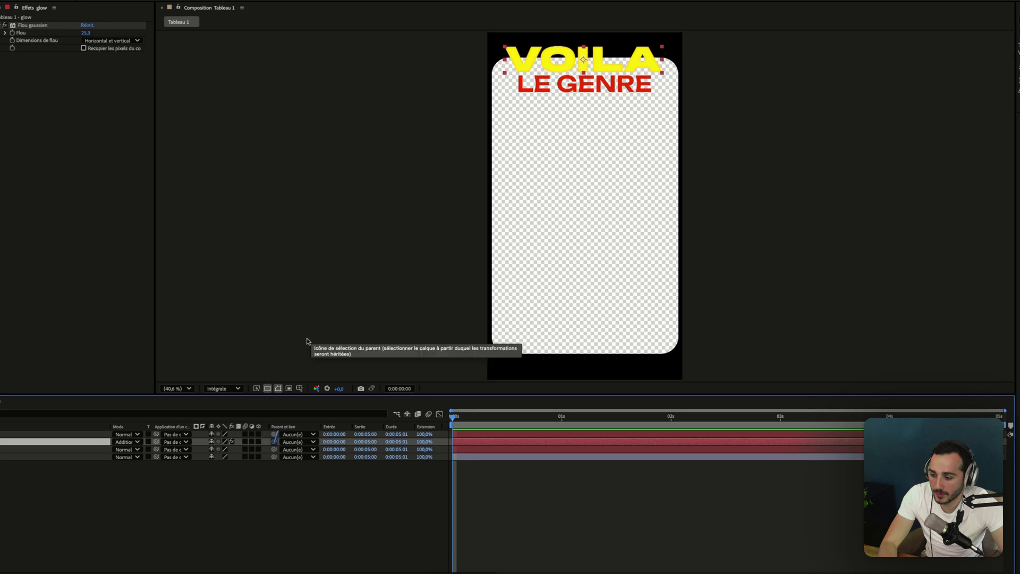
drag(292, 480, 0, 464)
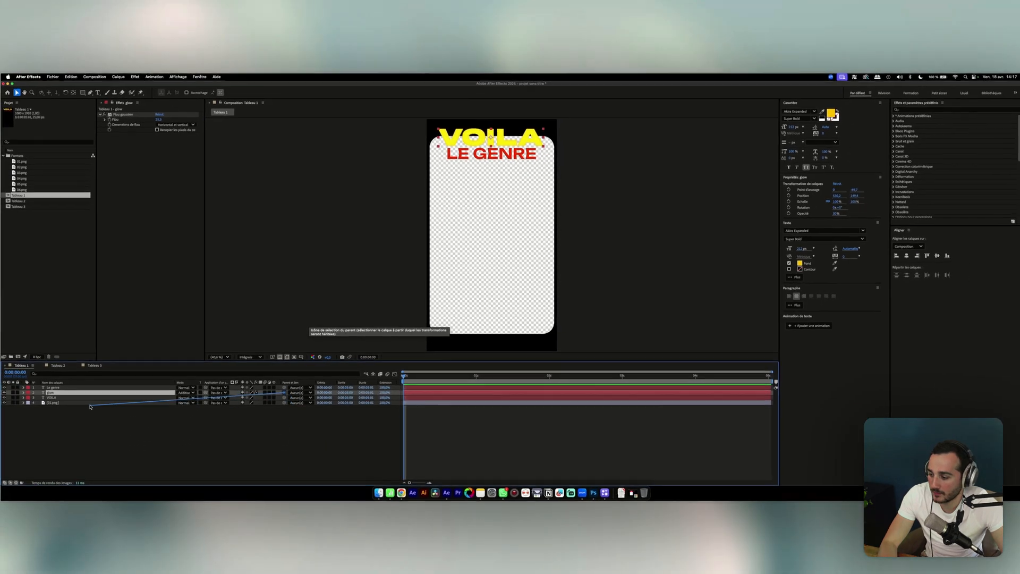
drag(51, 398, 51, 398)
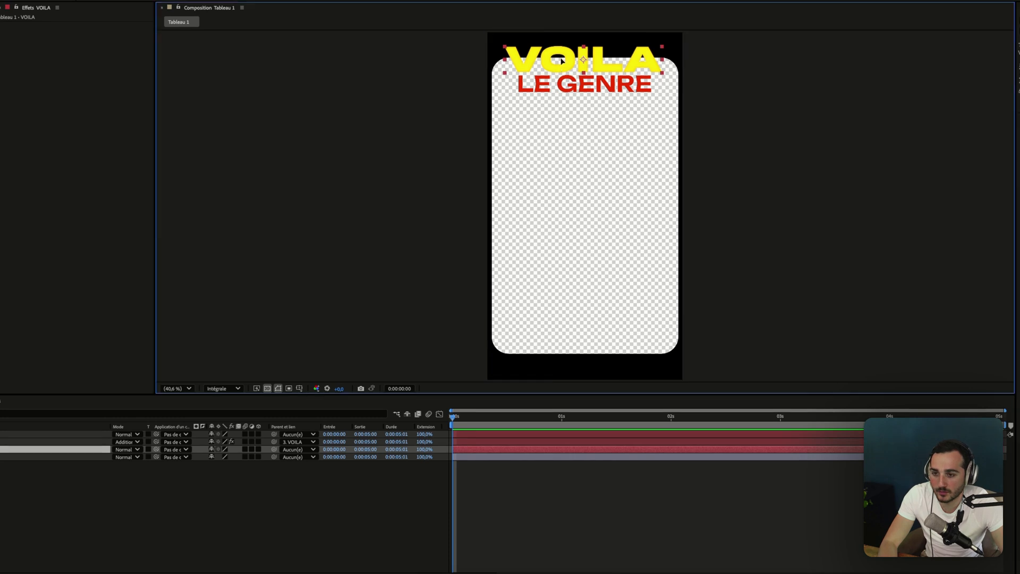
Test the parenting by moving the VOILA text in the composition, undo the move and deselect the layer.
drag(605, 137, 659, 142)
key(super+z)
click(87, 464)
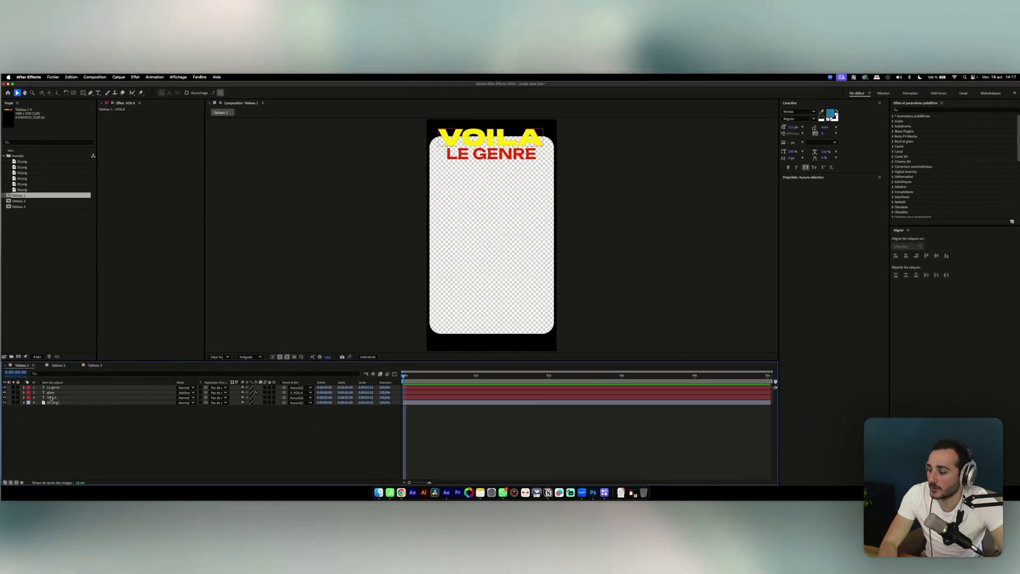
Set a 0% scale keyframe on the VOILA text layer at the start of the timeline.
click(51, 398)
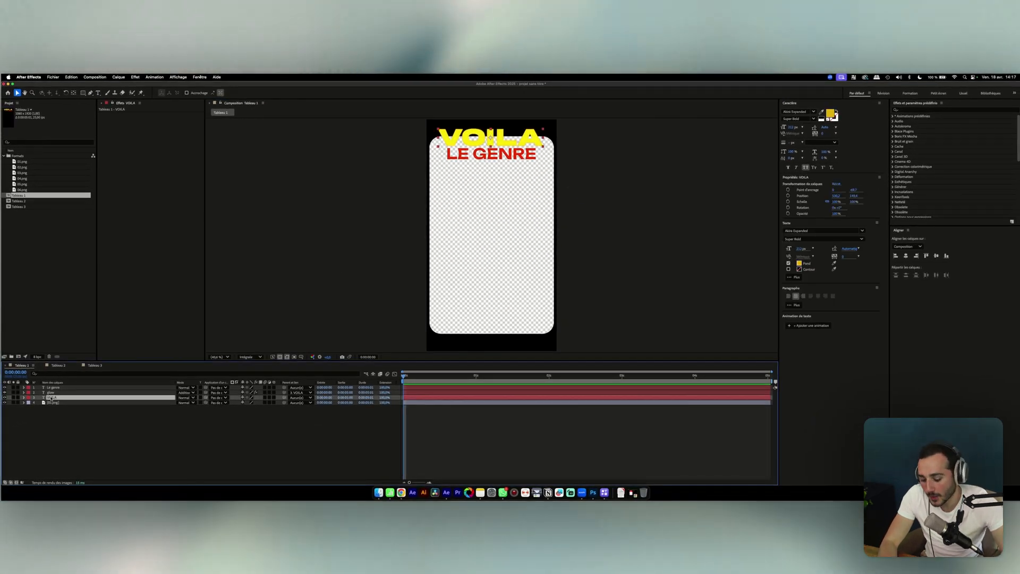
key(s)
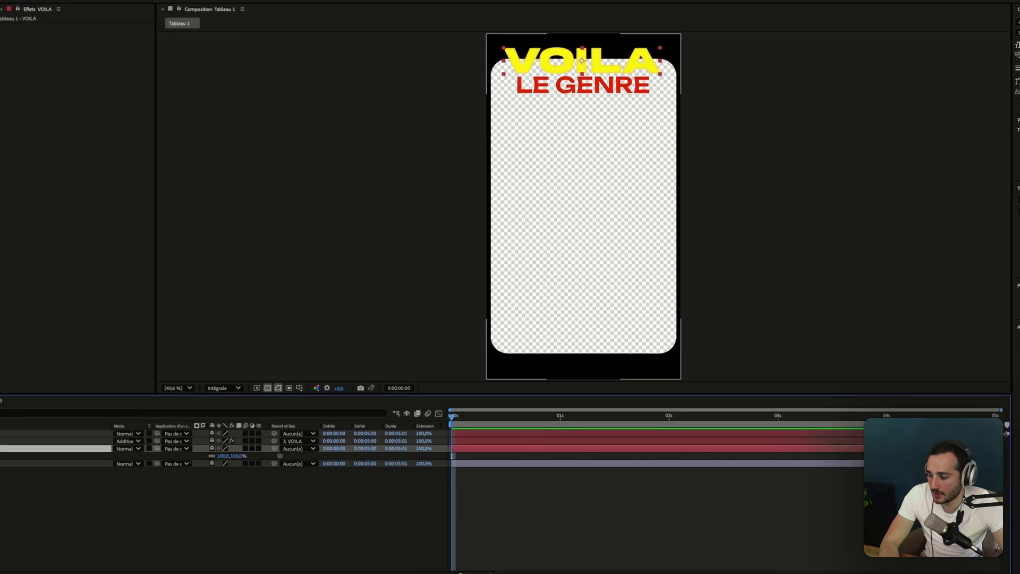
click(237, 457)
text(0)
key(Return)
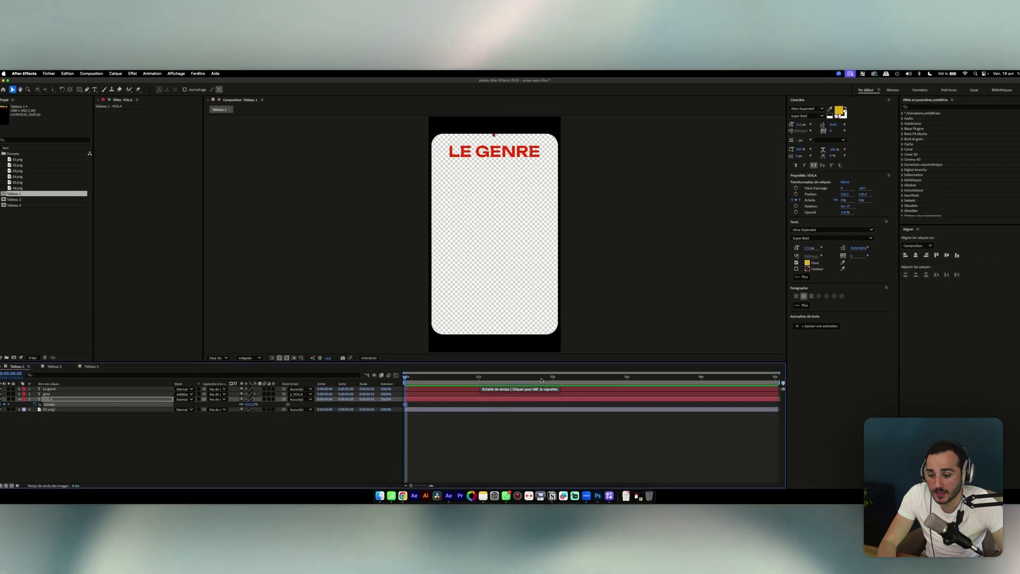
Set the VOILA layer's scale to 100% at the one-second mark.
click(550, 379)
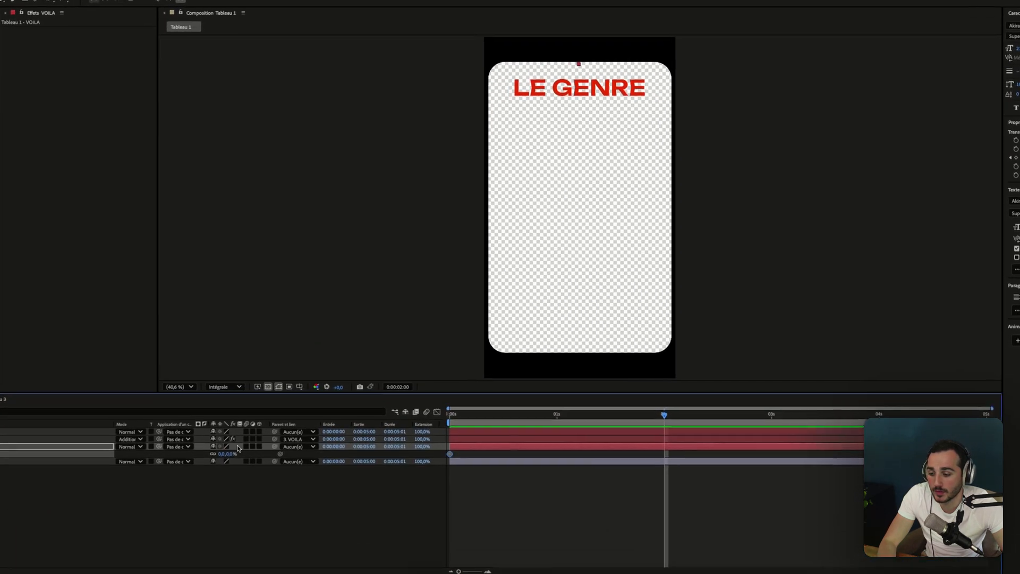
click(562, 419)
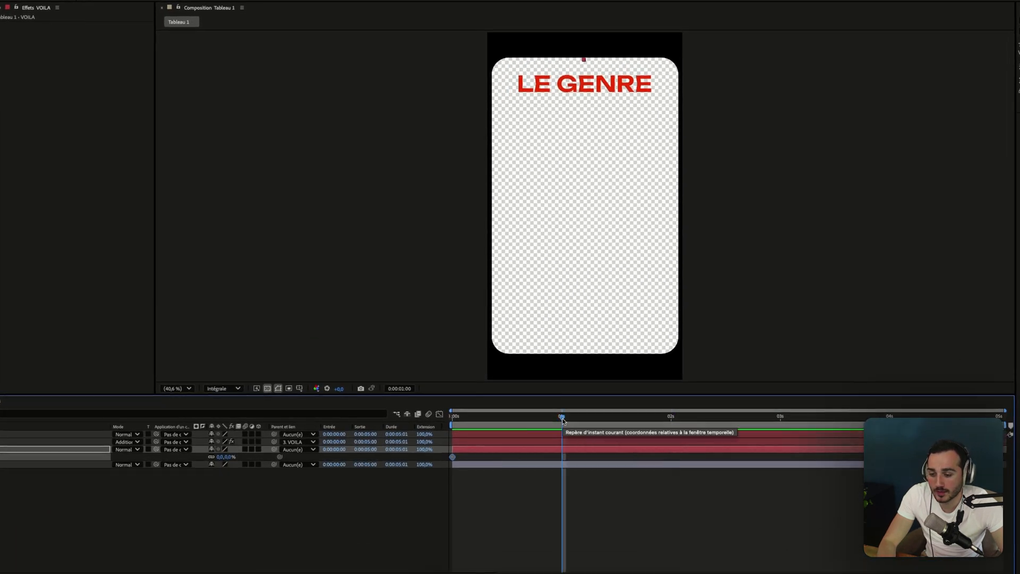
text(100)
key(Return)
Play back the VOILA scale-up animation several times from the start.
key(Home)
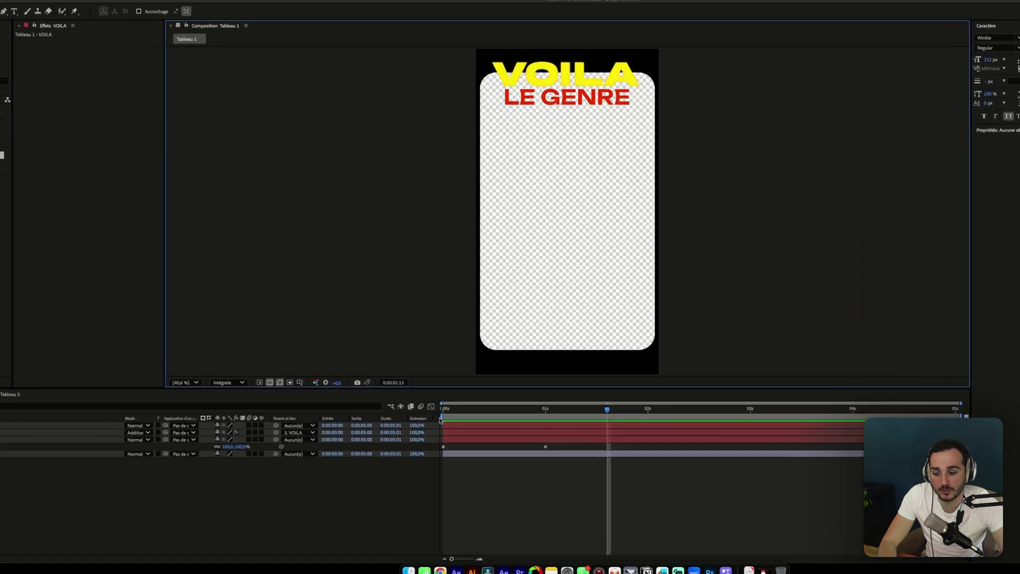
key(space)
key(space)
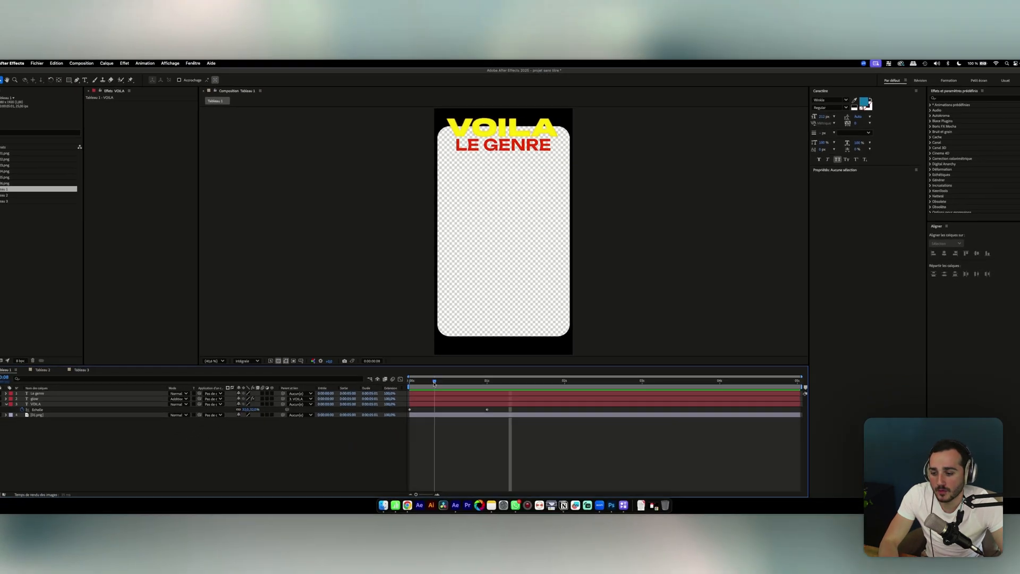
key(space)
key(space)
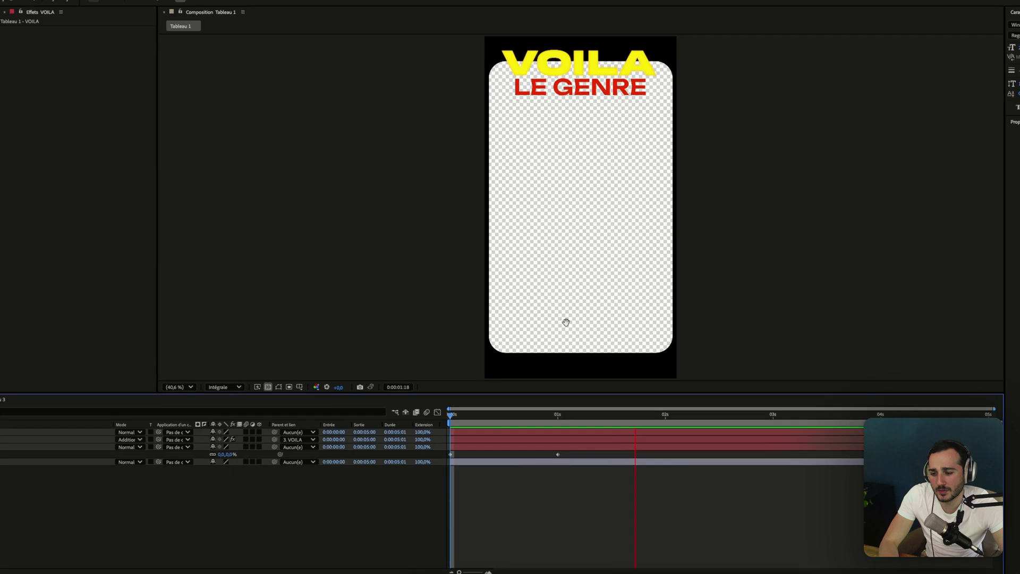
key(space)
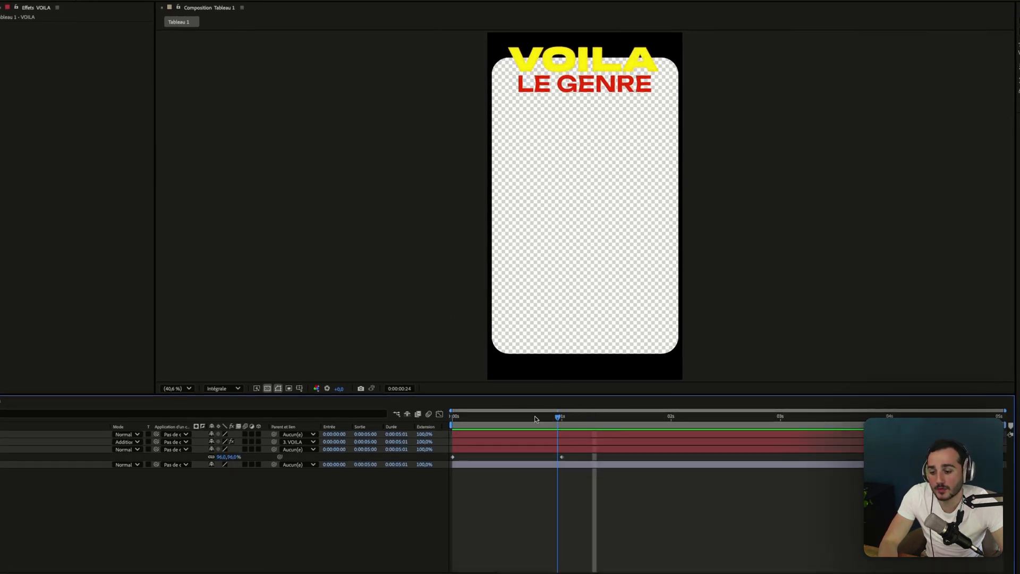
key(space)
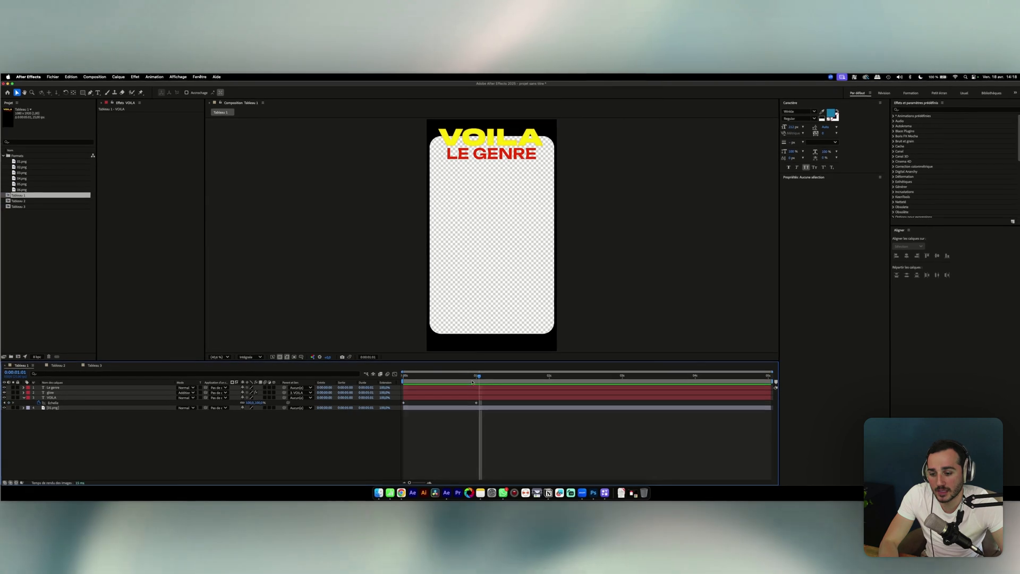
key(space)
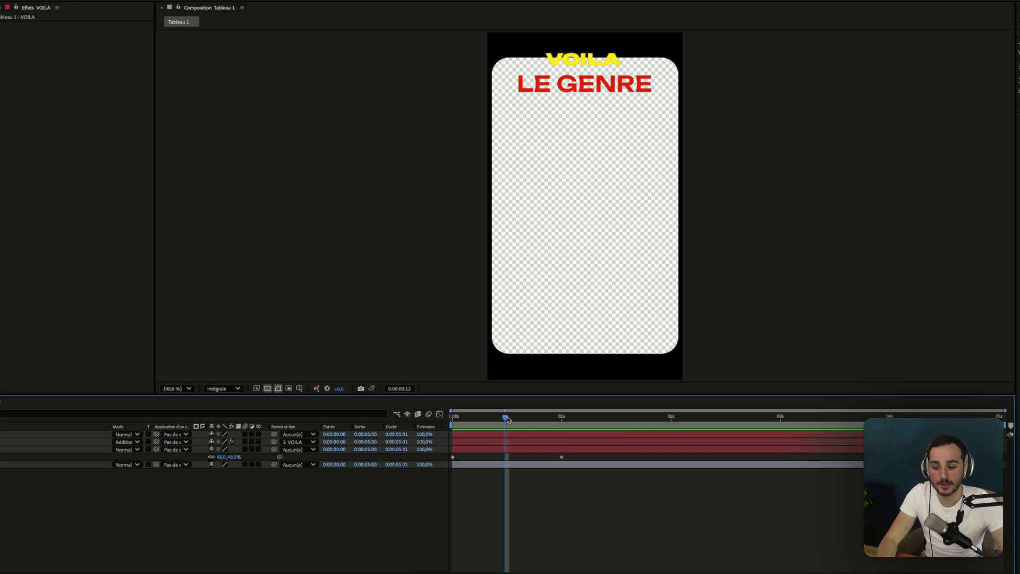
Move VOILA's 100% scale keyframe earlier to about half a second and preview the faster animation.
drag(562, 458, 554, 458)
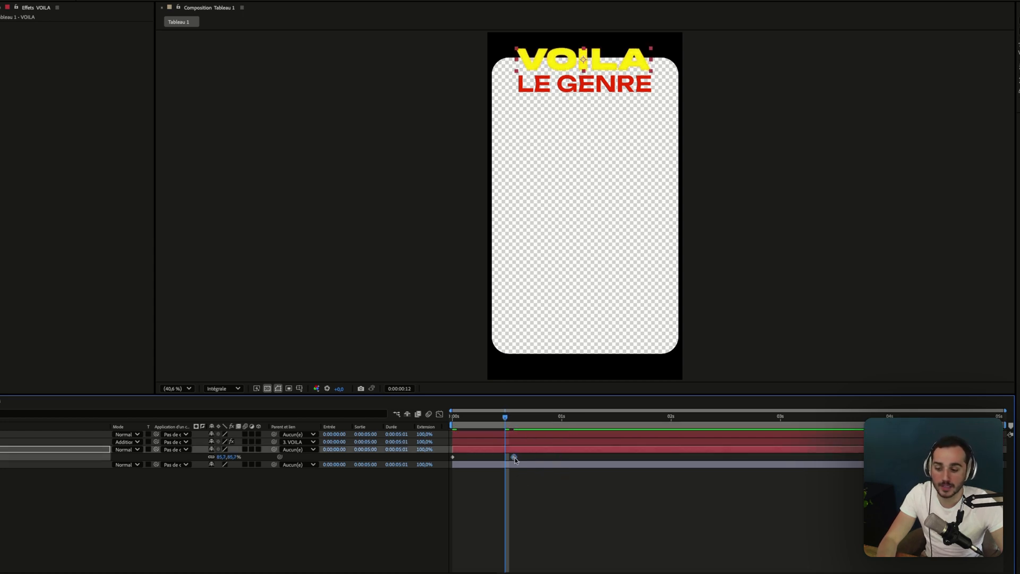
drag(508, 423, 412, 421)
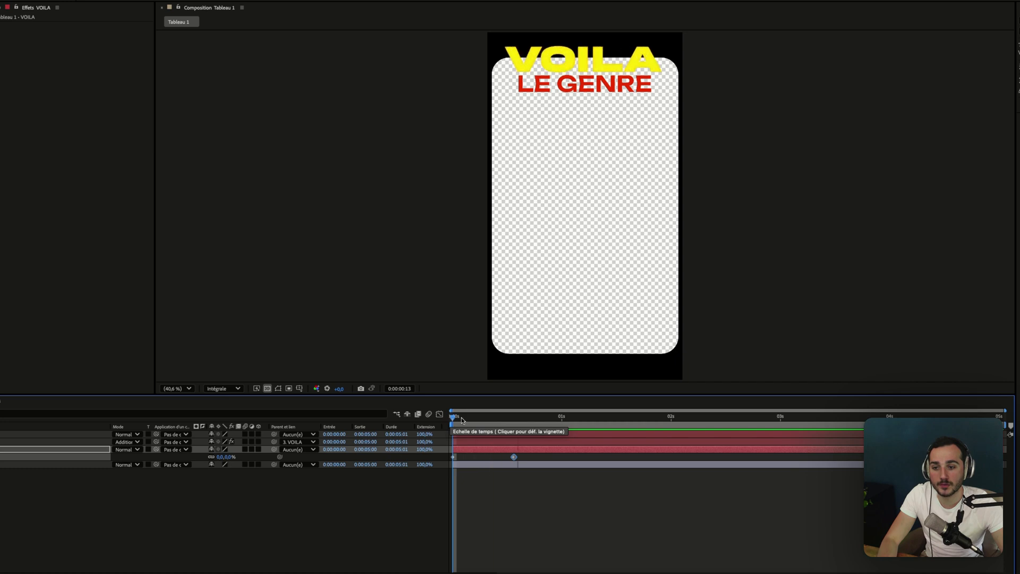
drag(504, 420, 450, 420)
key(space)
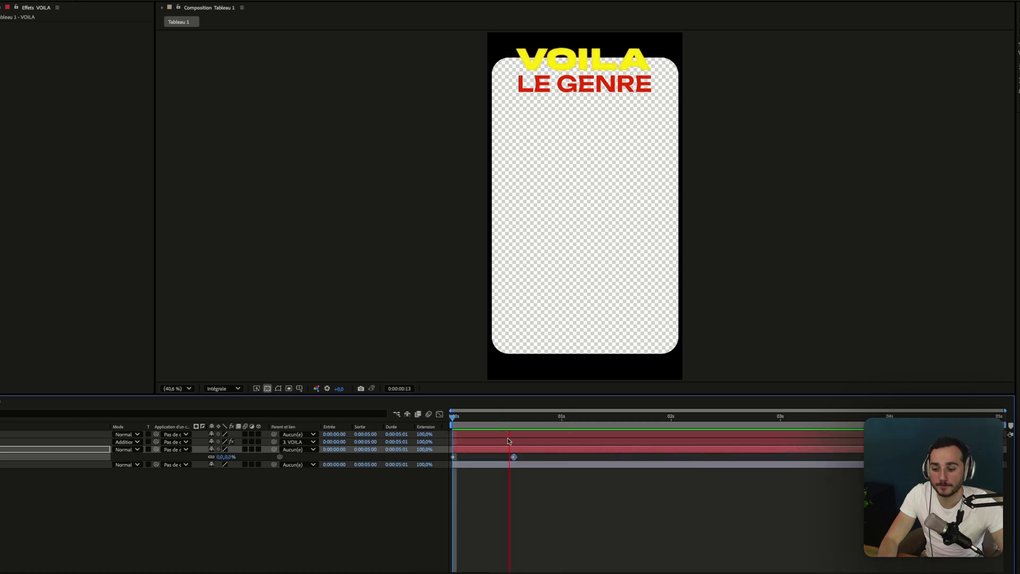
key(space)
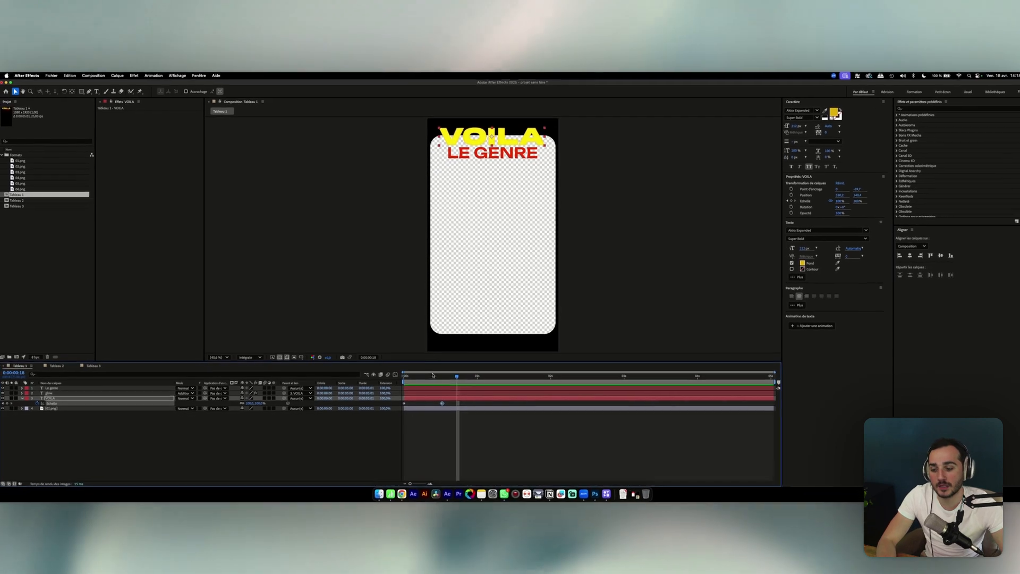
key(space)
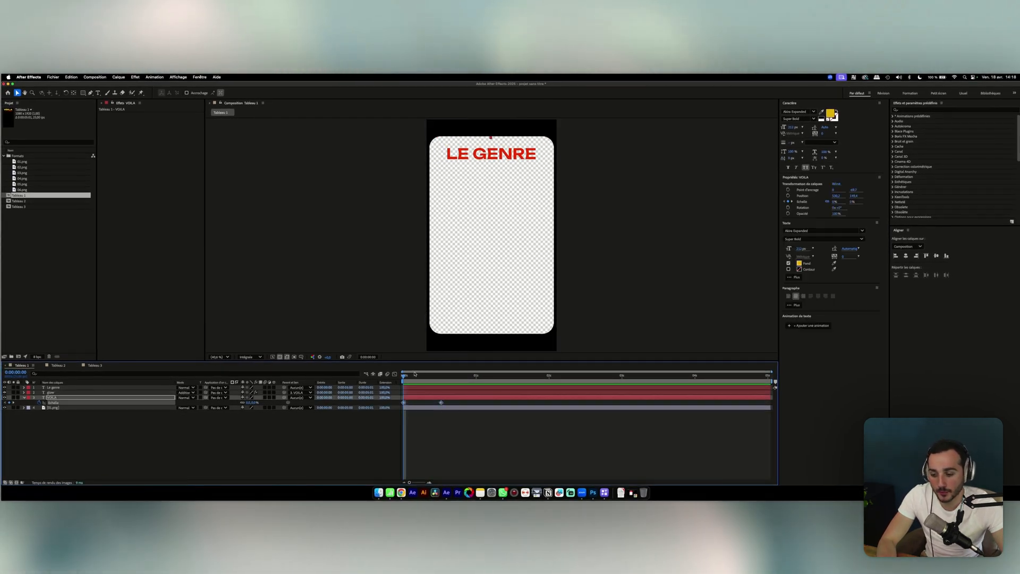
key(space)
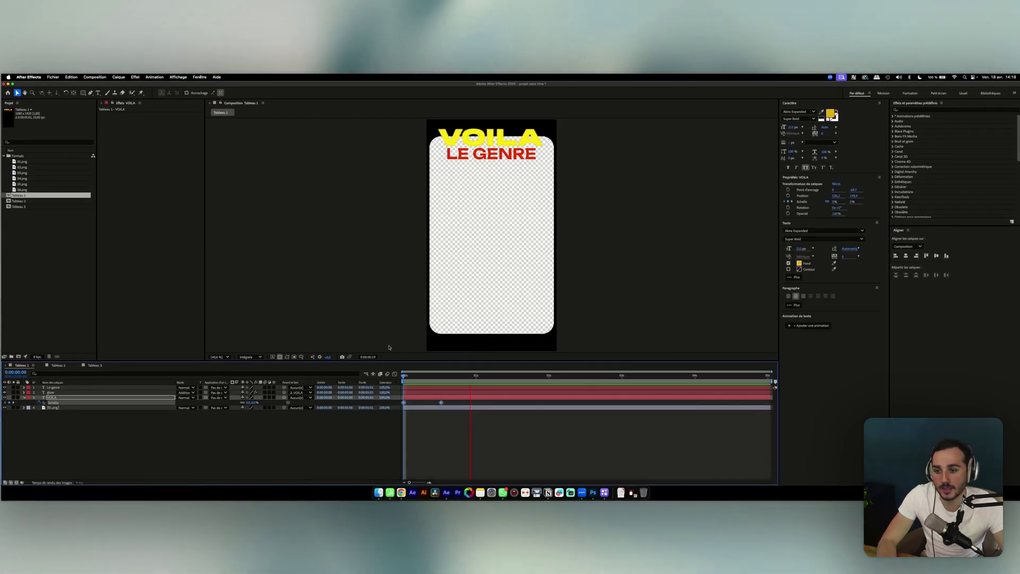
key(space)
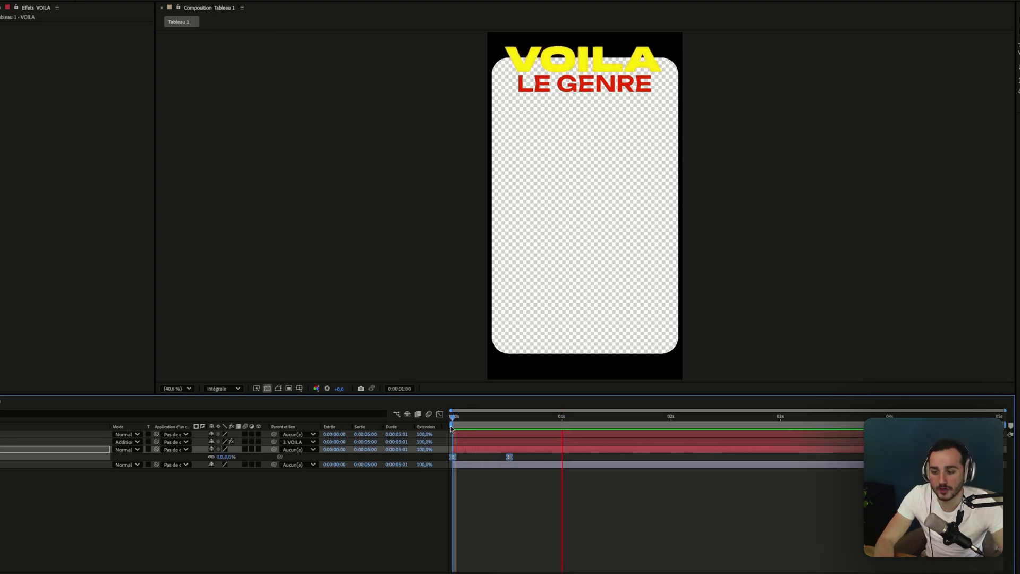
Examine the eased VOILA scale keyframes by scrubbing the animation, and return them to linear interpolation.
click(387, 418)
drag(461, 456, 444, 458)
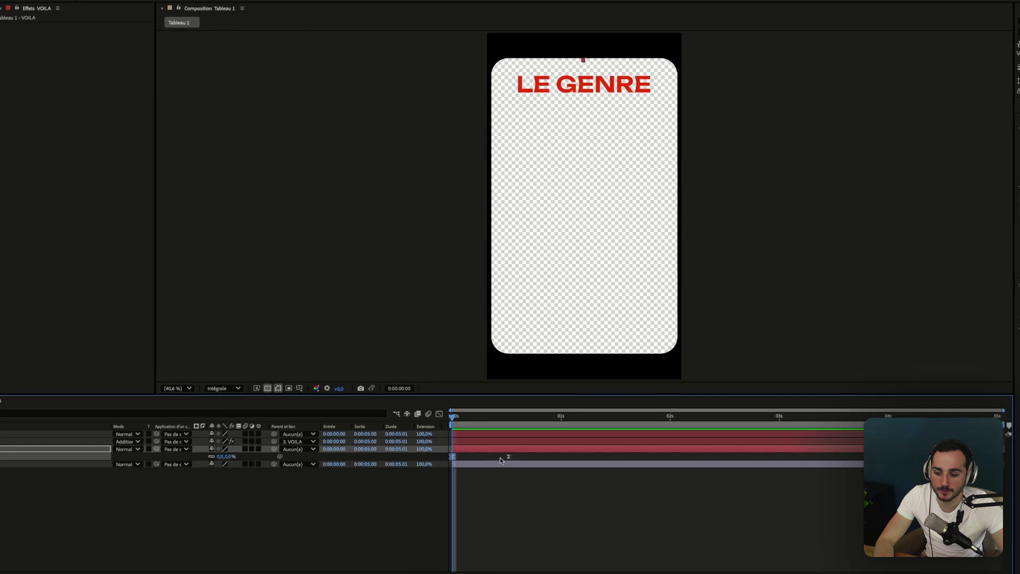
click(508, 458)
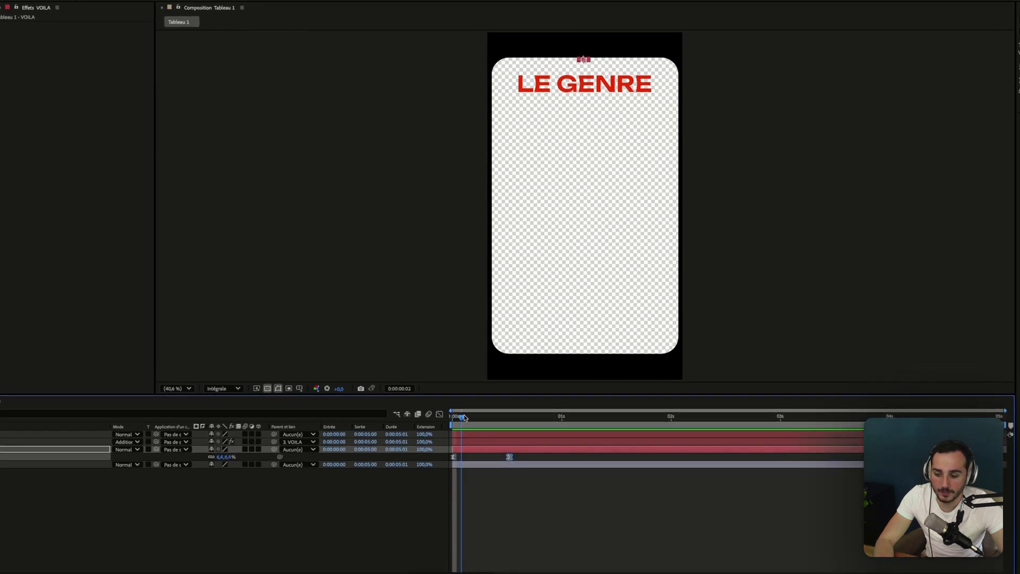
drag(501, 420, 452, 421)
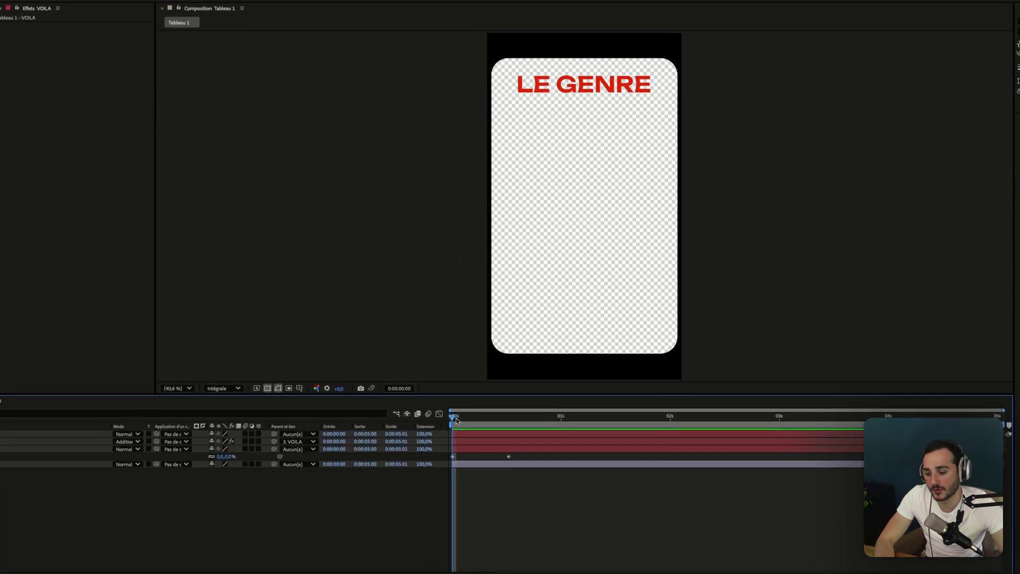
Show both VOILA scale keyframes in the Graph Editor and select the points of the speed curve.
click(508, 457)
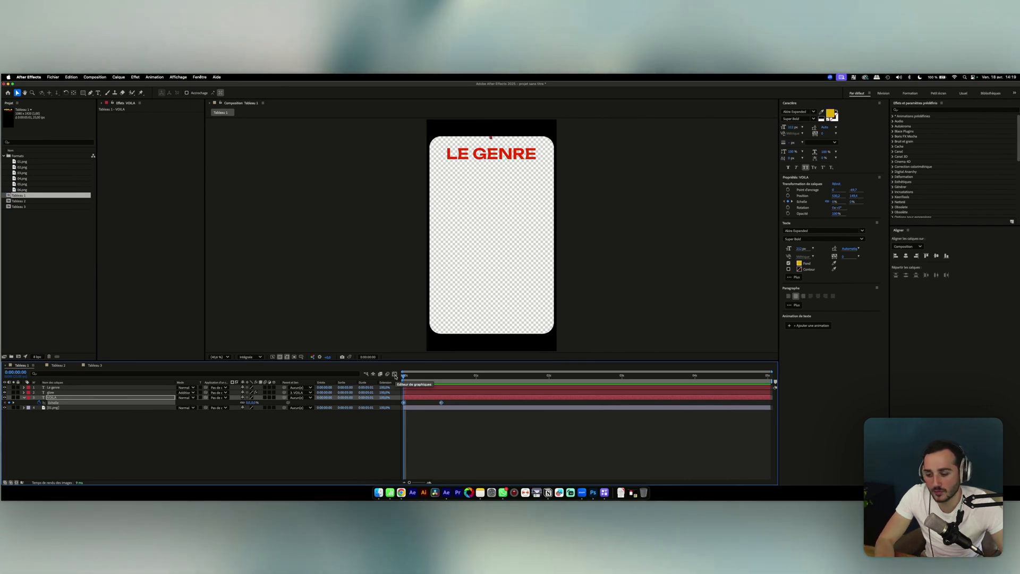
click(394, 374)
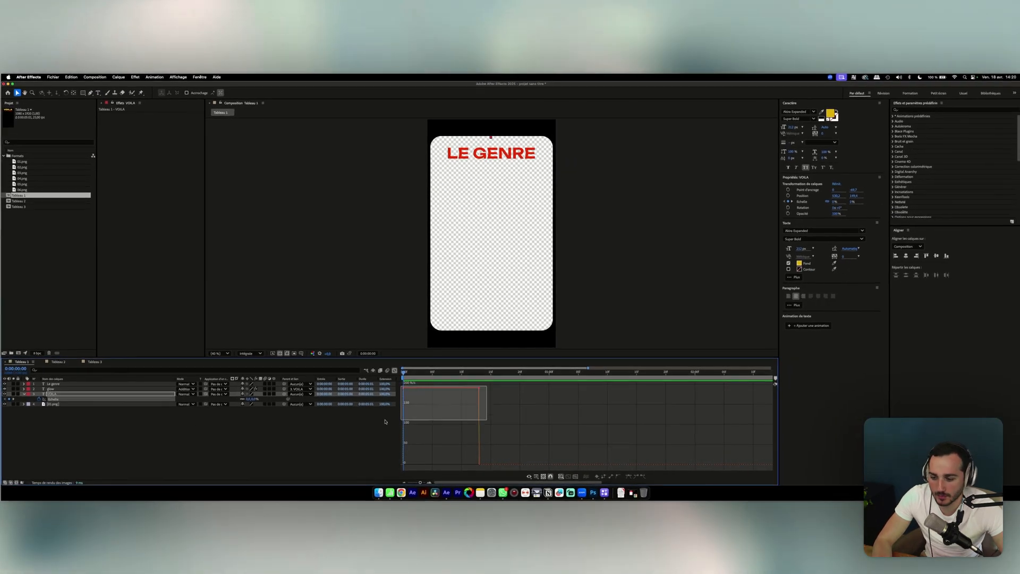
drag(486, 387, 385, 421)
click(489, 393)
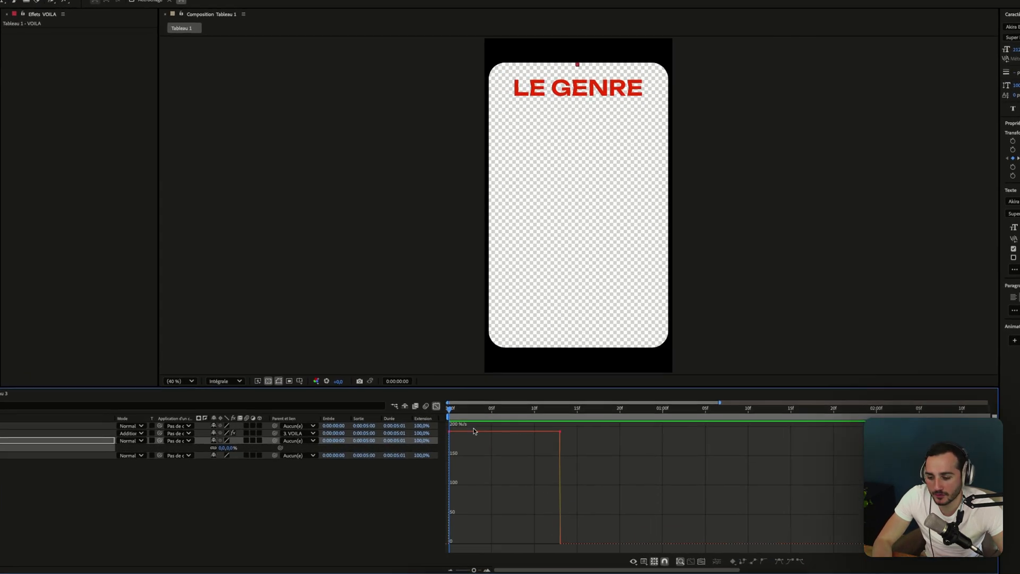
drag(448, 426, 604, 557)
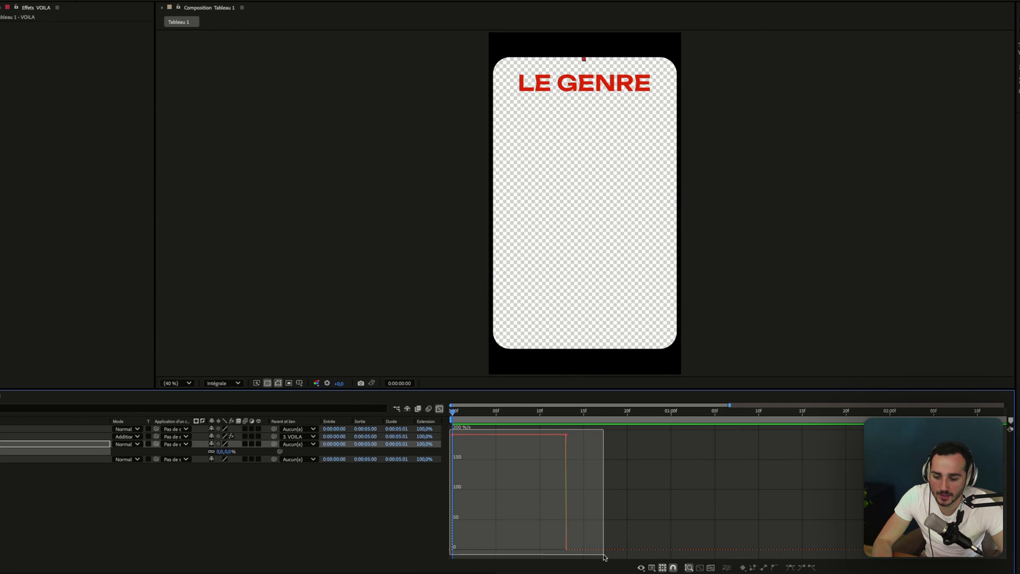
click(591, 454)
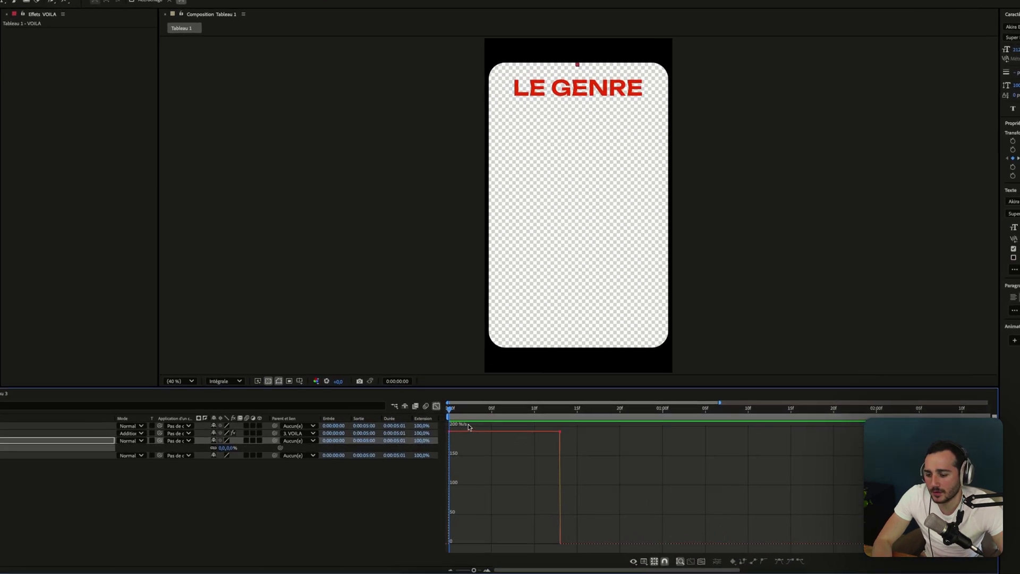
Switch the Graph Editor to the value graph for the VOILA scale.
mouse_move(455, 432)
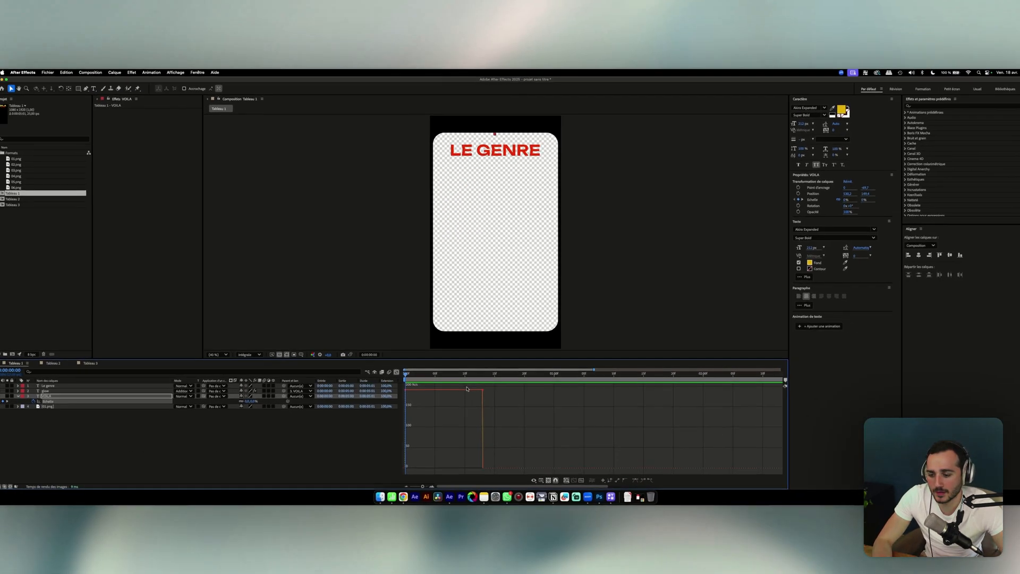
right_click(427, 400)
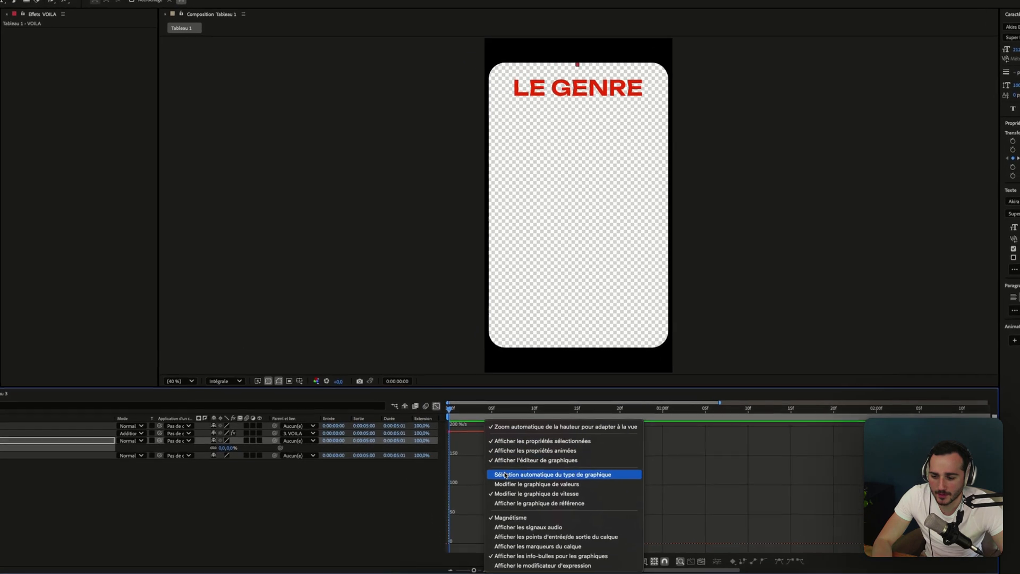
click(563, 480)
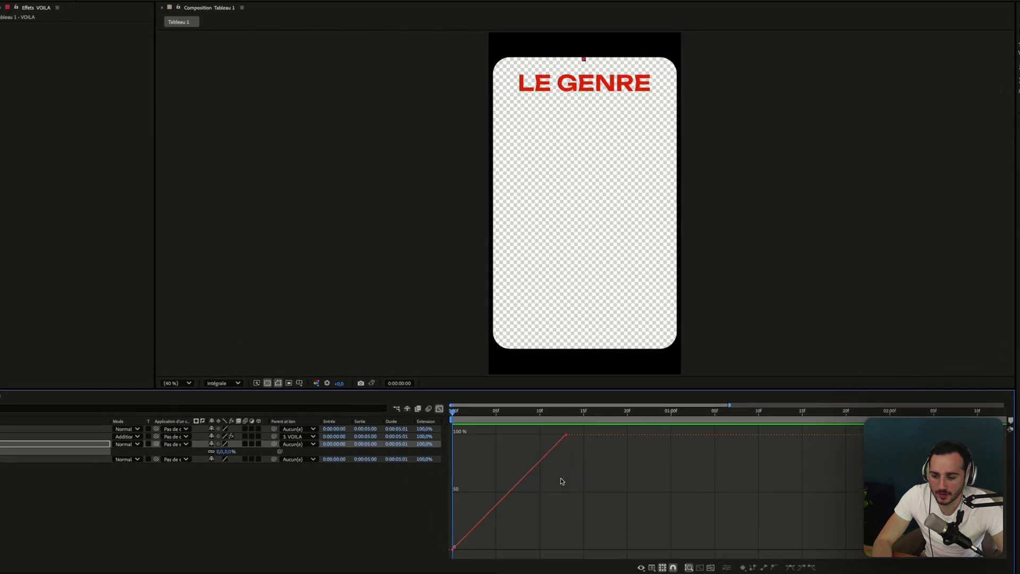
Compare the VOILA scale keyframes in layer bar view with their value curve, and preview the linear animation.
click(446, 492)
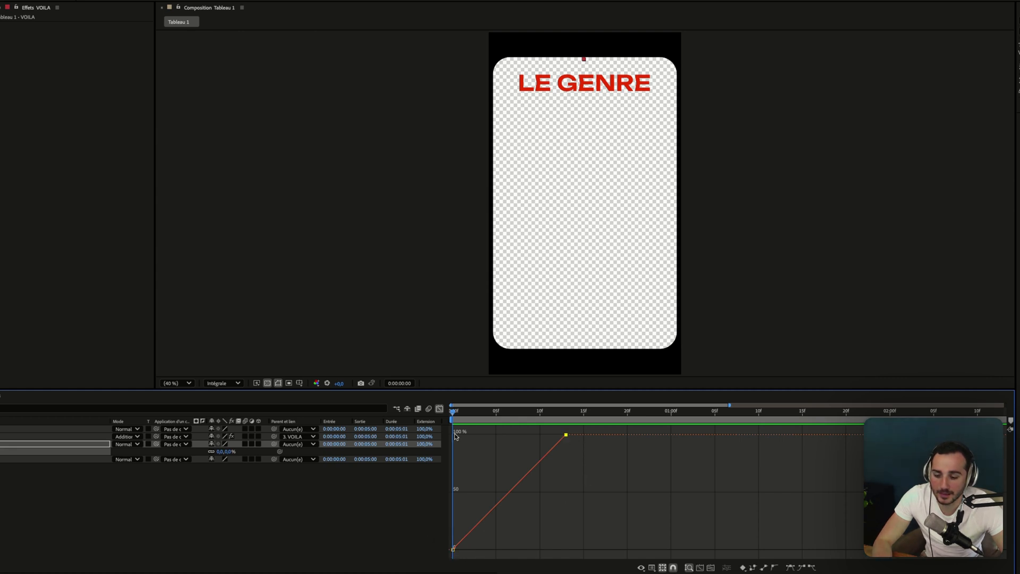
click(440, 409)
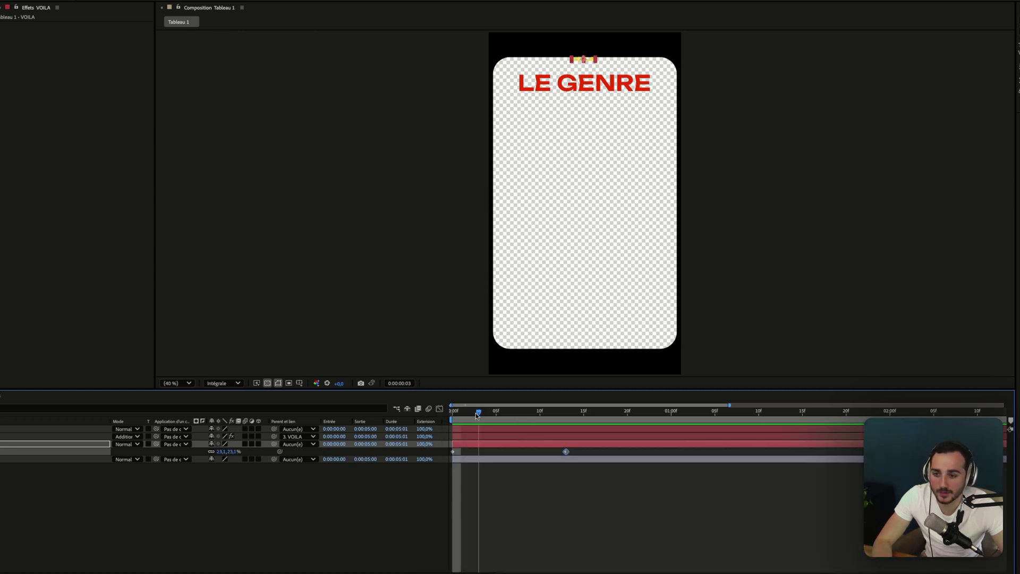
click(440, 409)
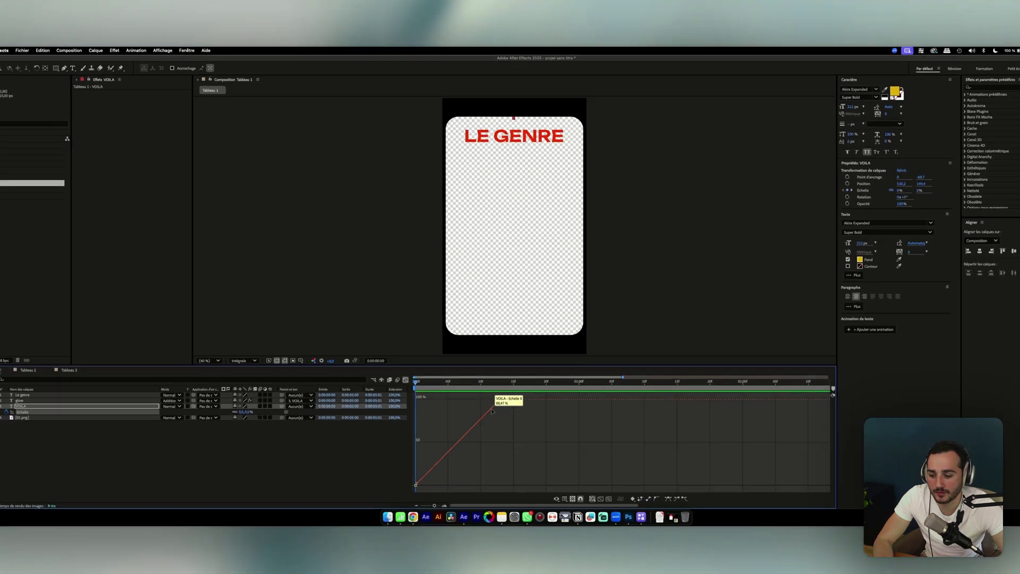
drag(394, 465, 394, 466)
key(space)
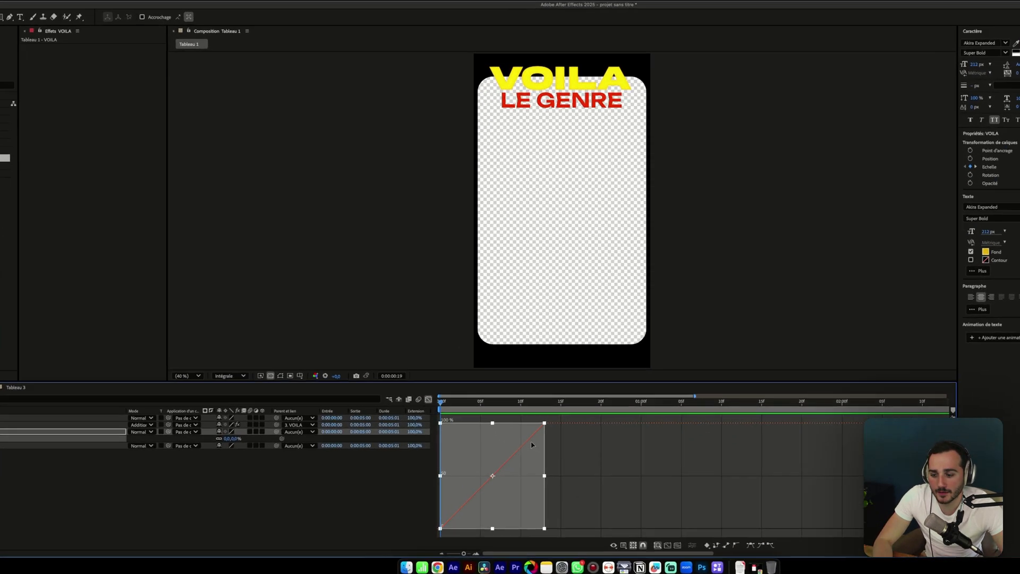
key(space)
Apply Easy Ease to both VOILA scale keyframes and show the smoothed value curve in the Graph Editor.
click(429, 399)
key(Home)
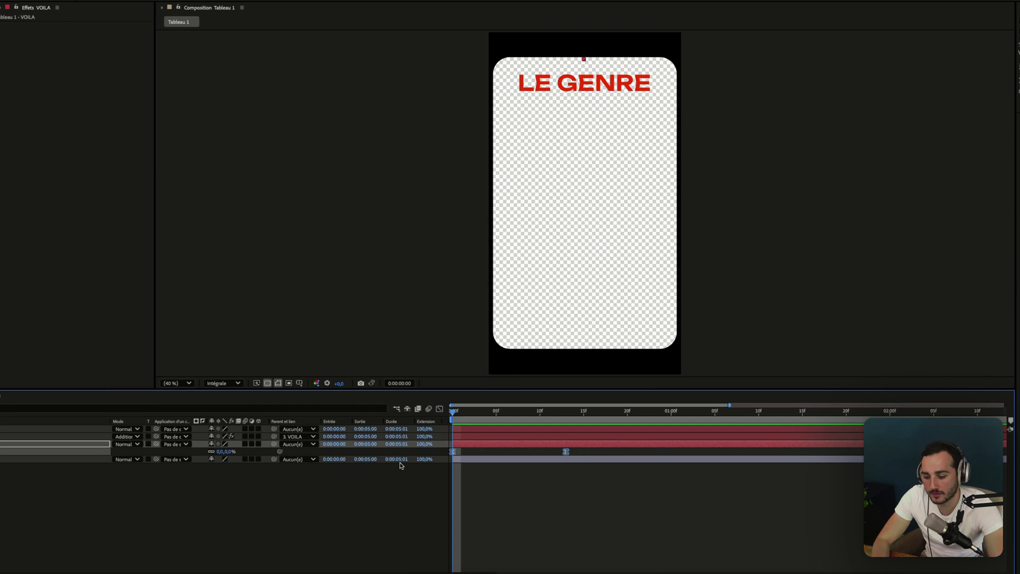
click(440, 409)
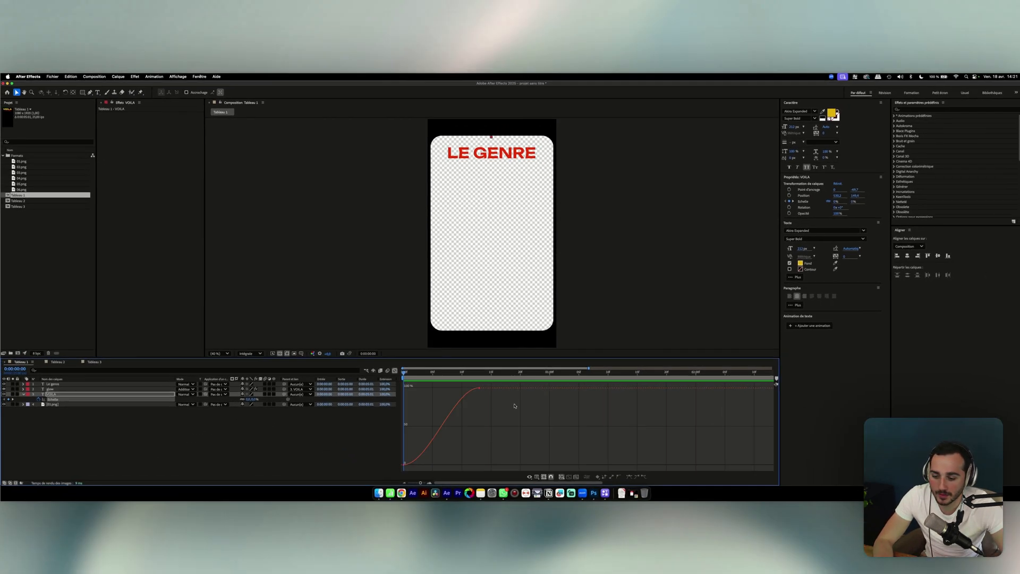
Examine the eased VOILA scale curve and its keyframe handles, and preview the animation in layer bar view.
click(531, 411)
drag(455, 374, 404, 375)
click(404, 464)
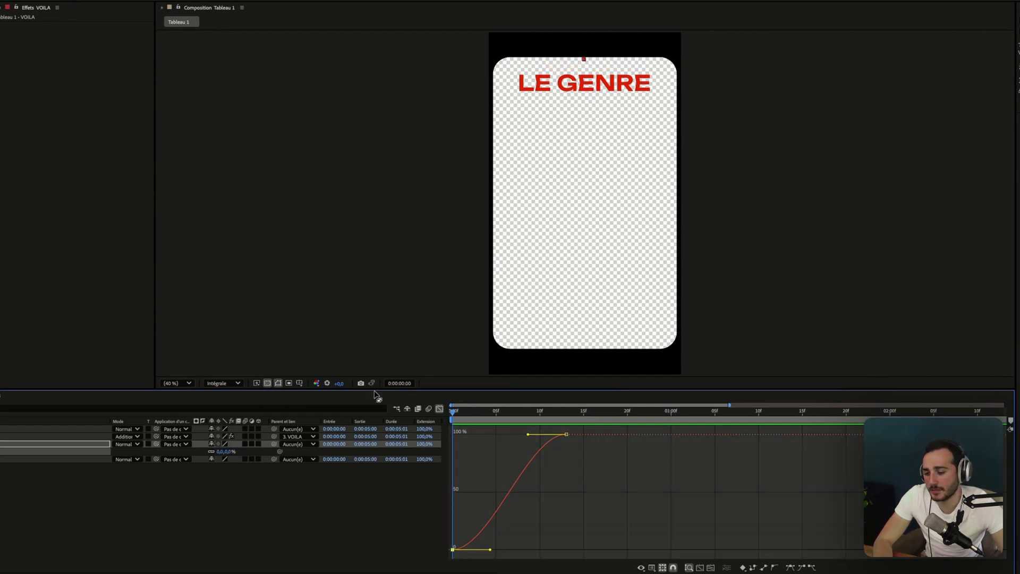
click(439, 410)
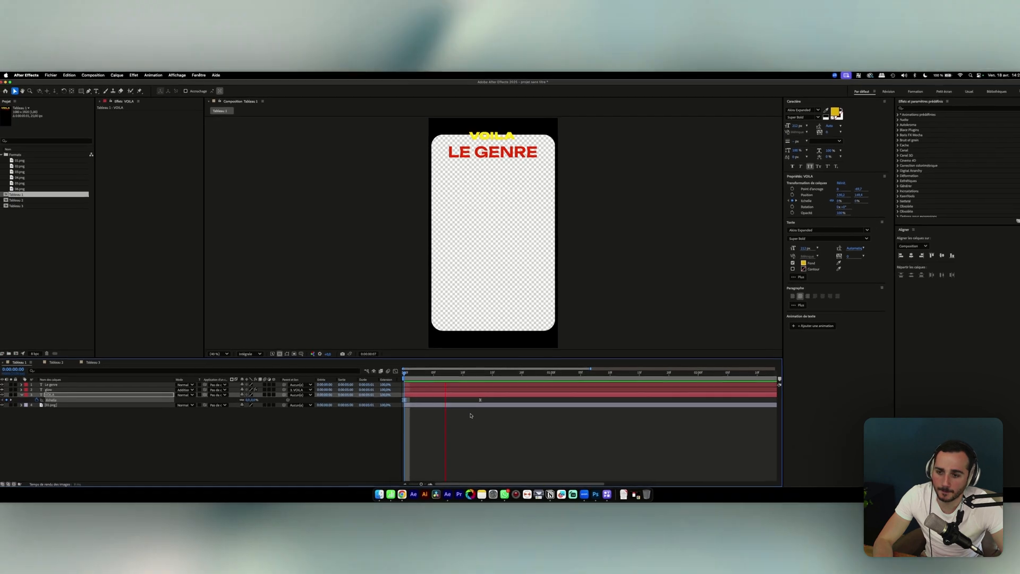
key(space)
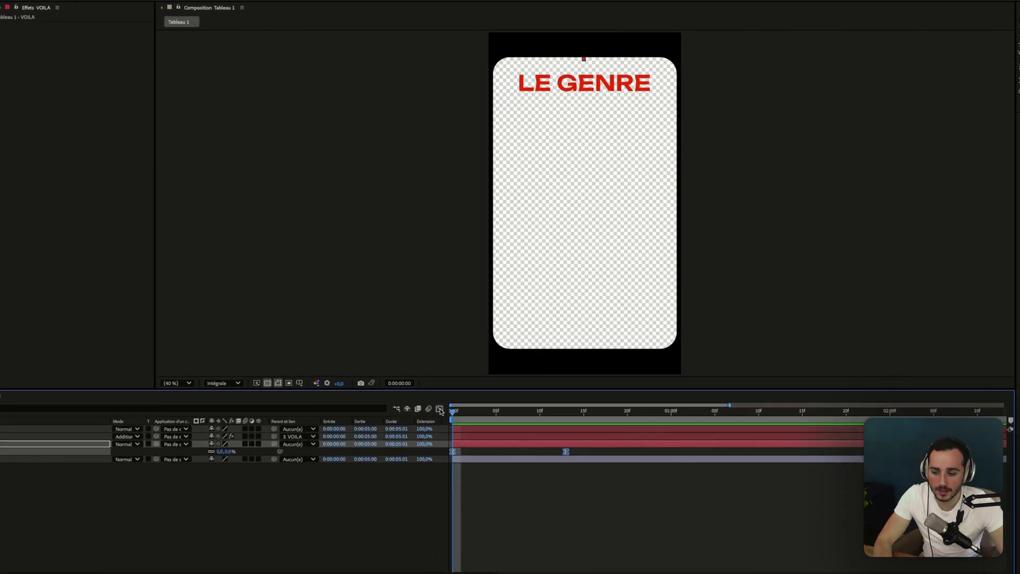
click(439, 410)
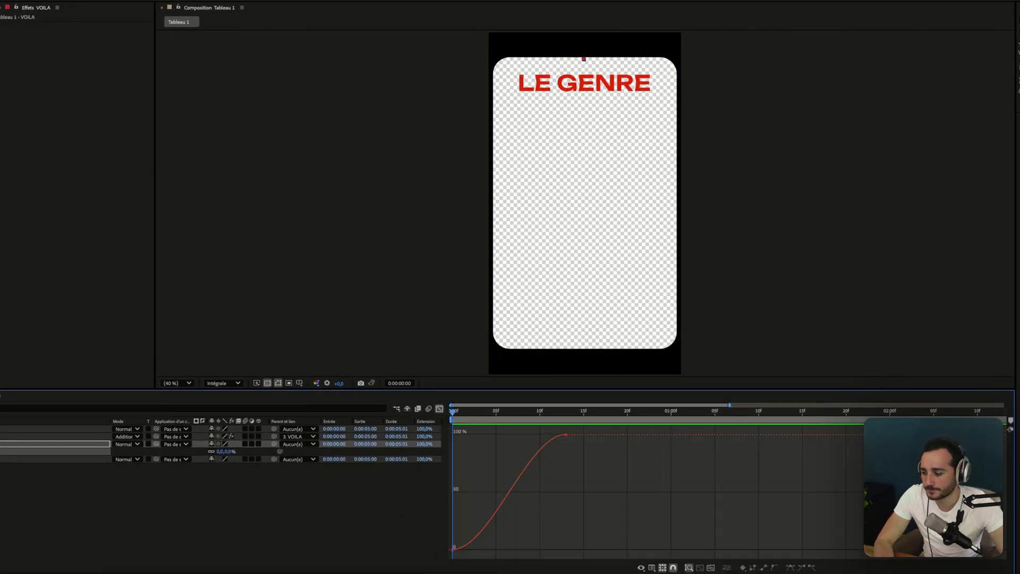
Try a fast start and soft arrival on the VOILA scale curve by steepening the first keyframe's handle, and preview it.
click(1, 451)
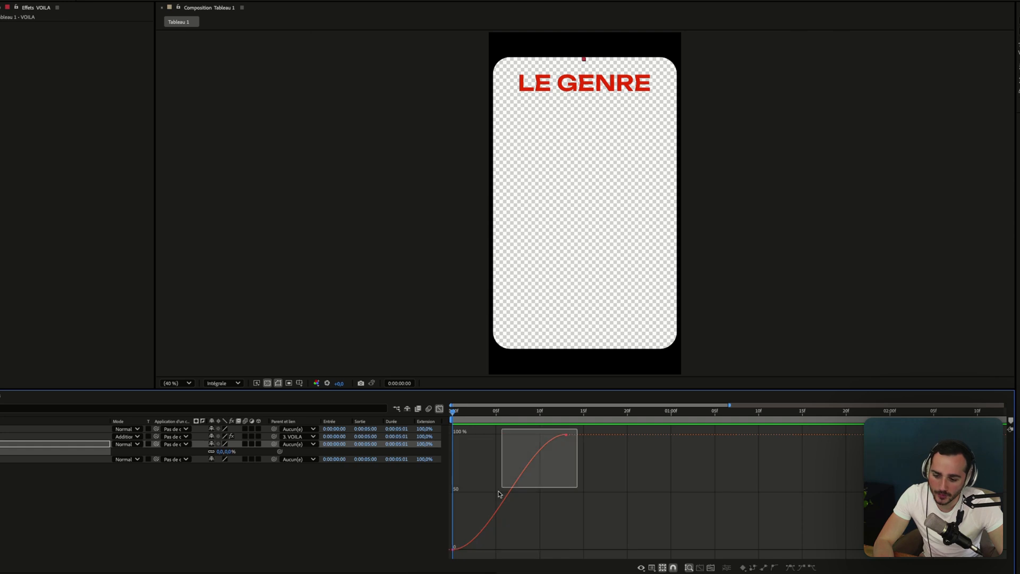
click(614, 504)
click(452, 550)
drag(490, 550, 501, 454)
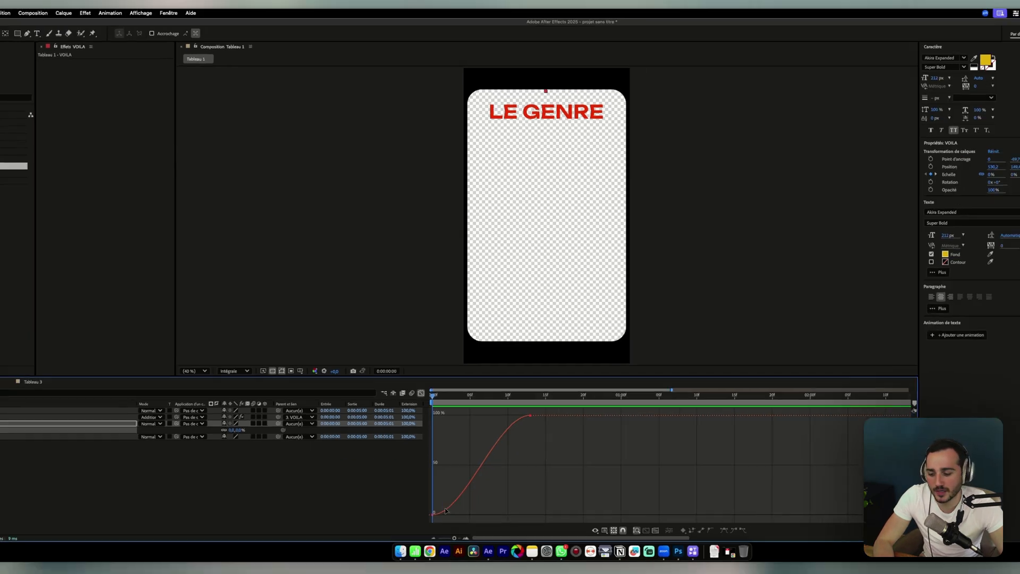
drag(441, 404, 434, 398)
key(space)
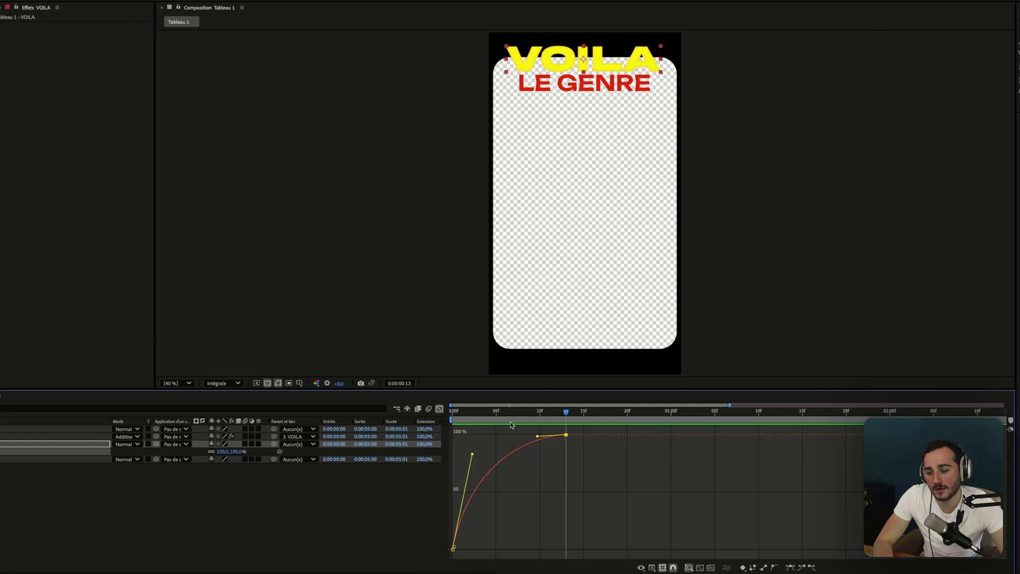
Try a slow start and abrupt finish on the VOILA scale curve by stretching the first keyframe's handle flat, and preview it.
drag(472, 454, 561, 549)
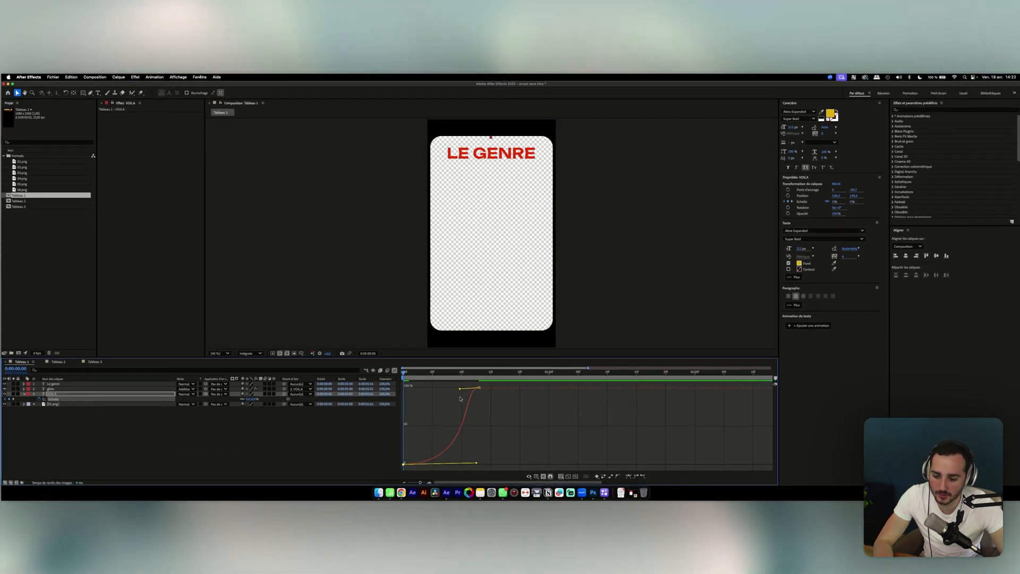
drag(460, 389, 464, 395)
key(space)
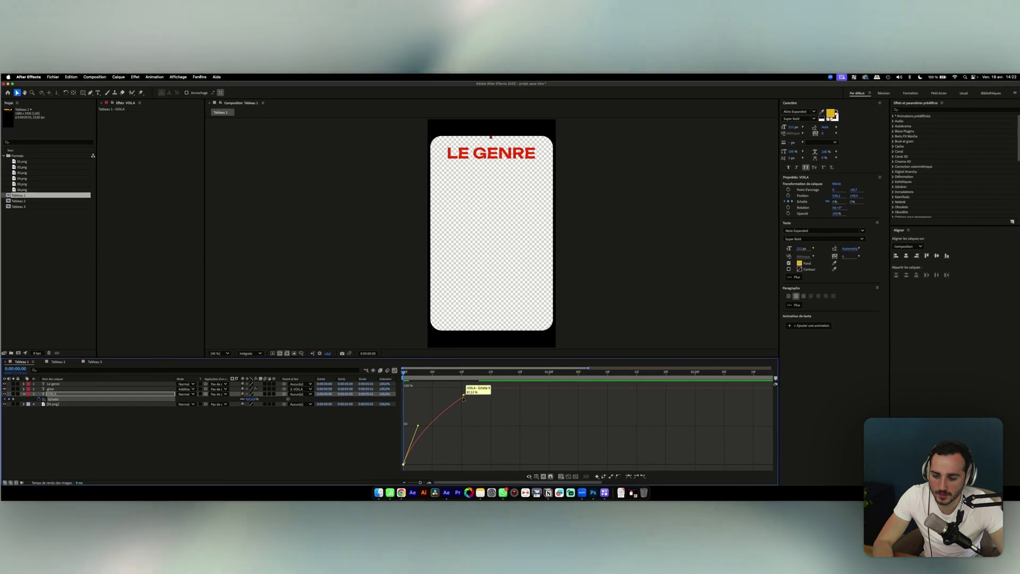
Shape the VOILA scale curve with a steep start and a long gentle arrival, and preview it in graph and layer bar views.
drag(460, 392, 454, 390)
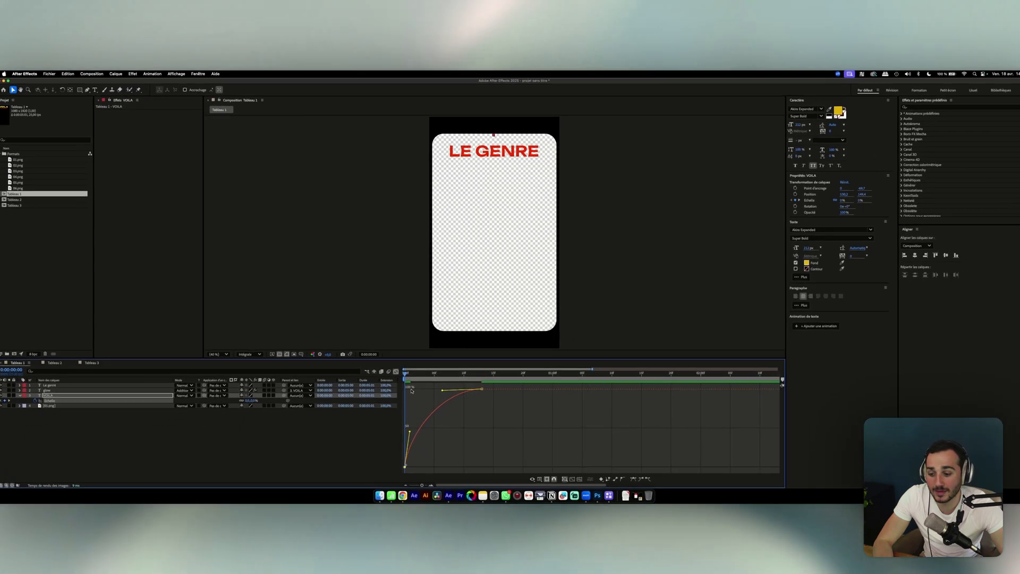
key(space)
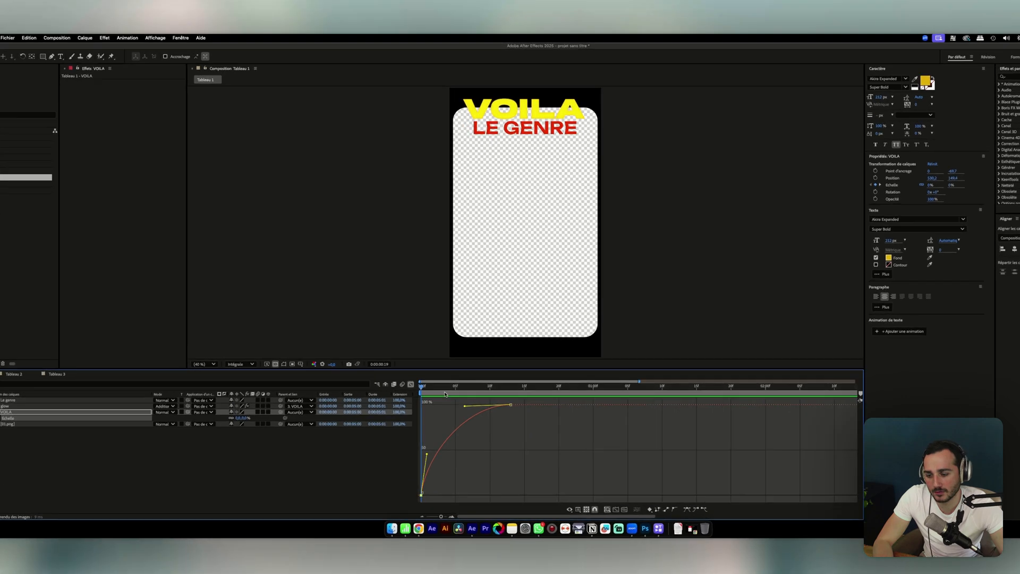
key(space)
key(space)
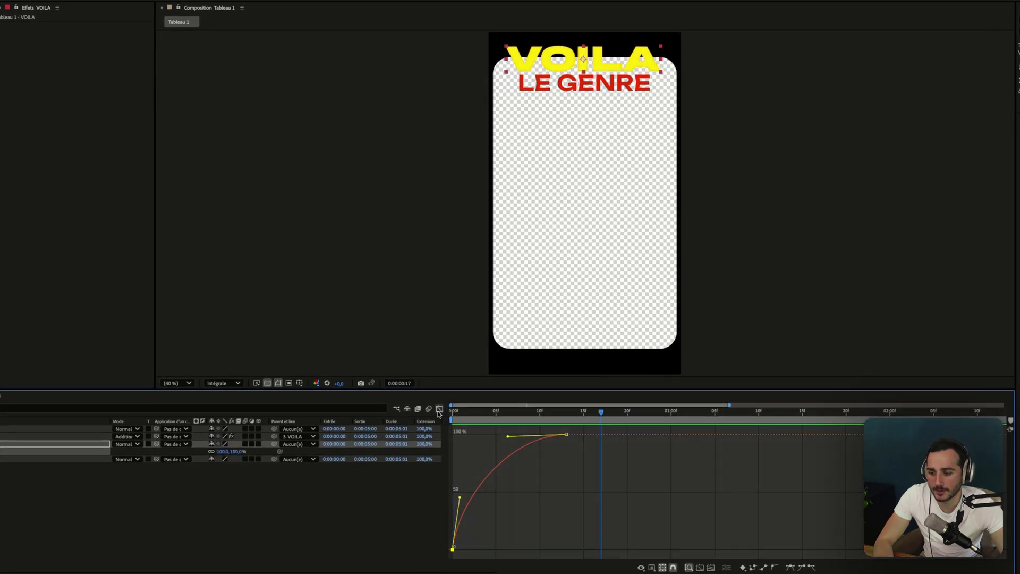
click(439, 409)
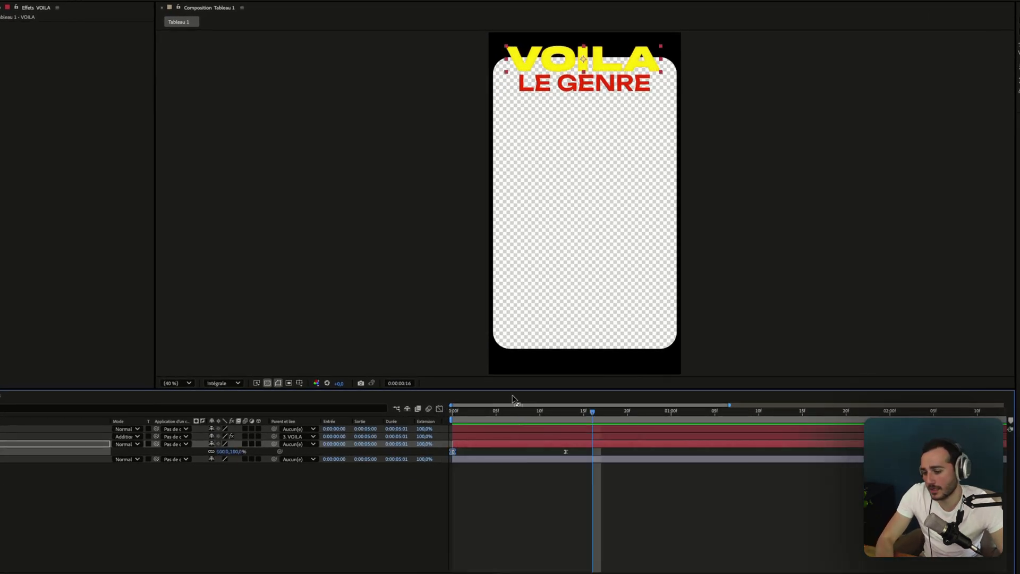
key(space)
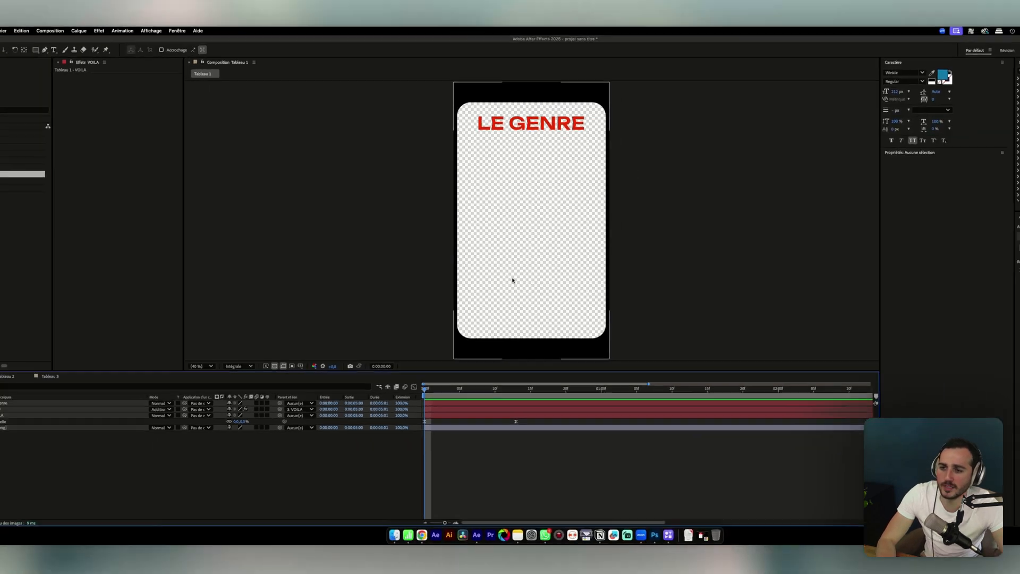
Deselect all layers and preview the VOILA scale-up from the start of the composition.
click(506, 93)
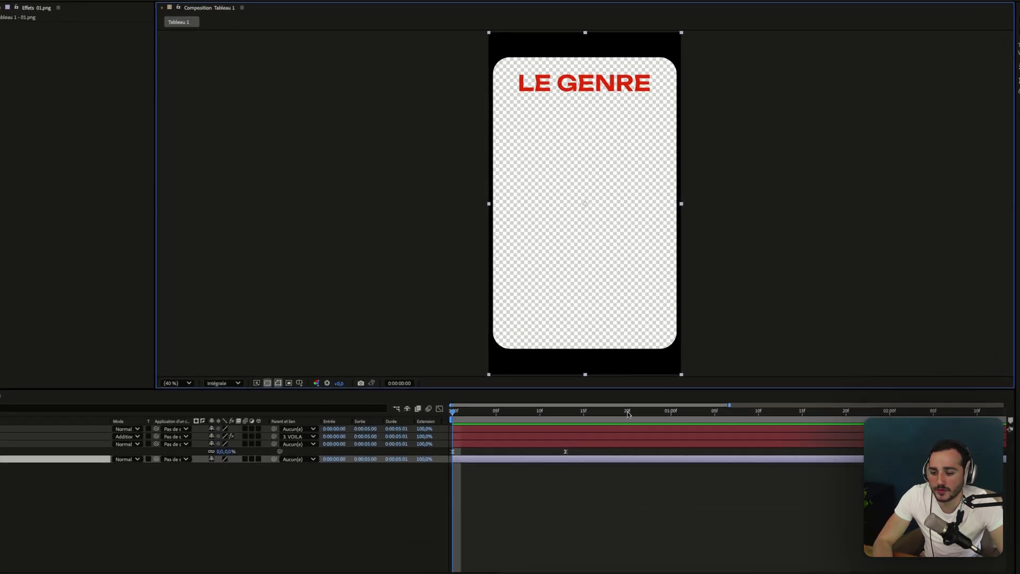
key(space)
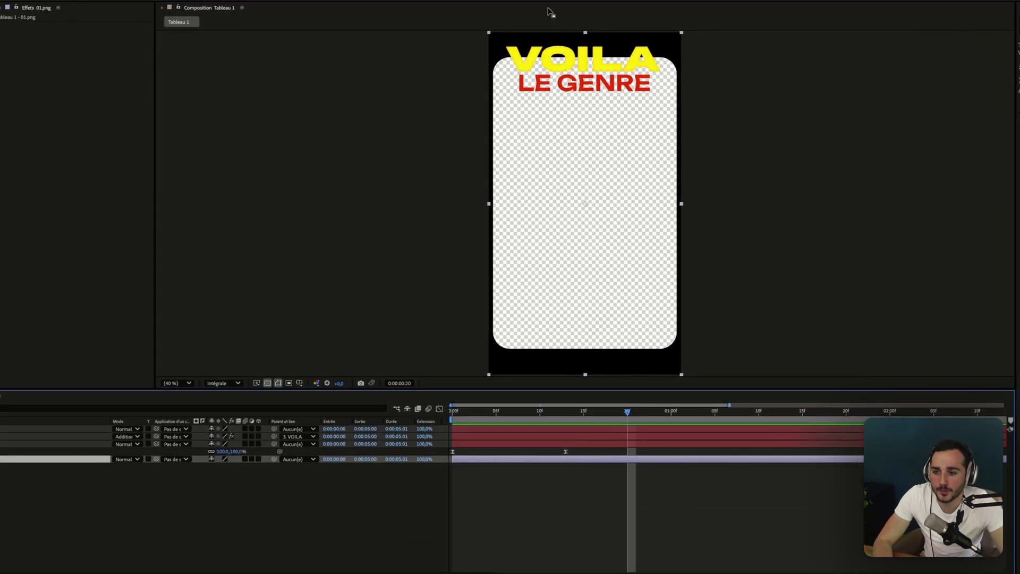
click(702, 69)
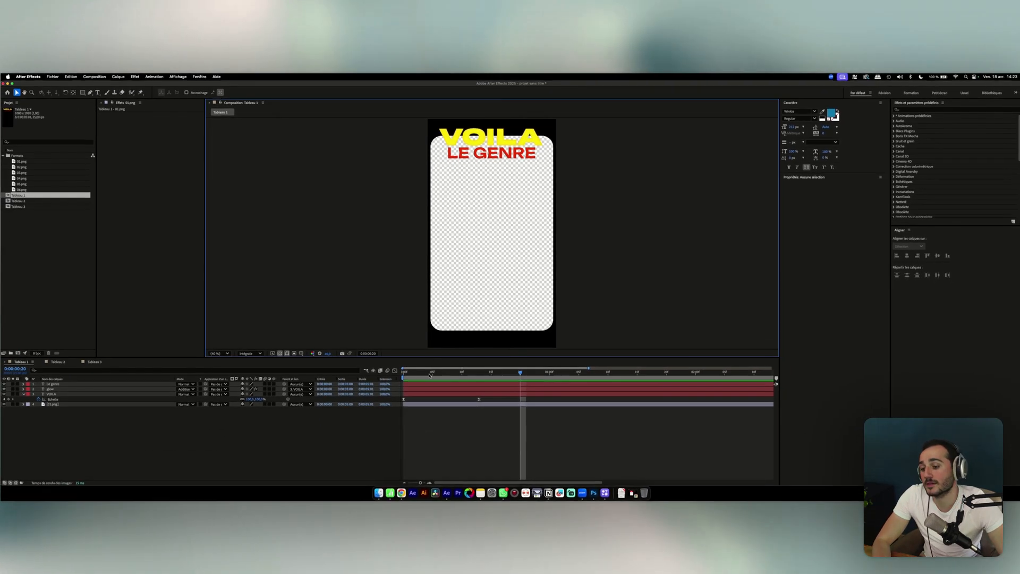
drag(510, 411, 433, 417)
key(space)
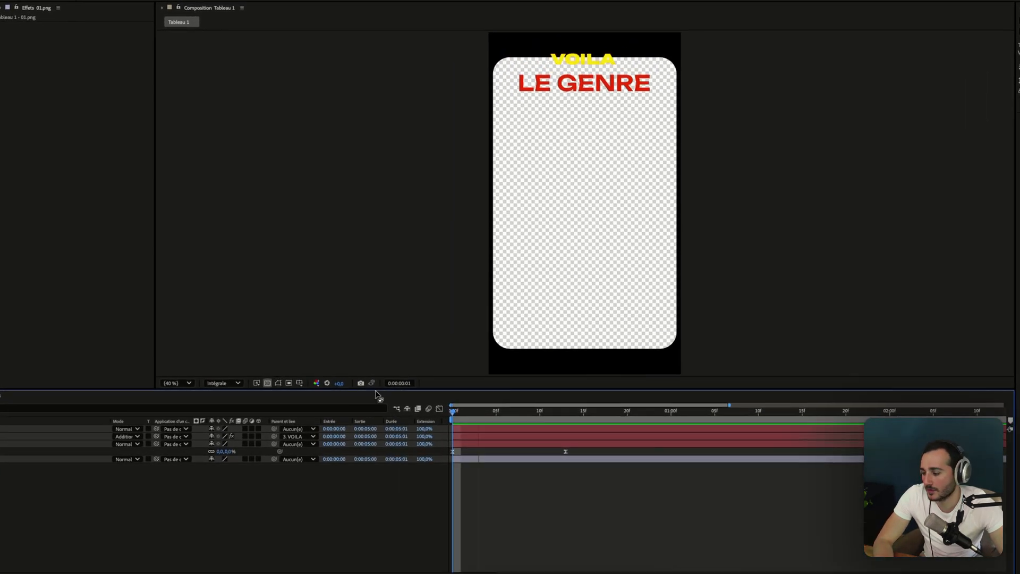
key(space)
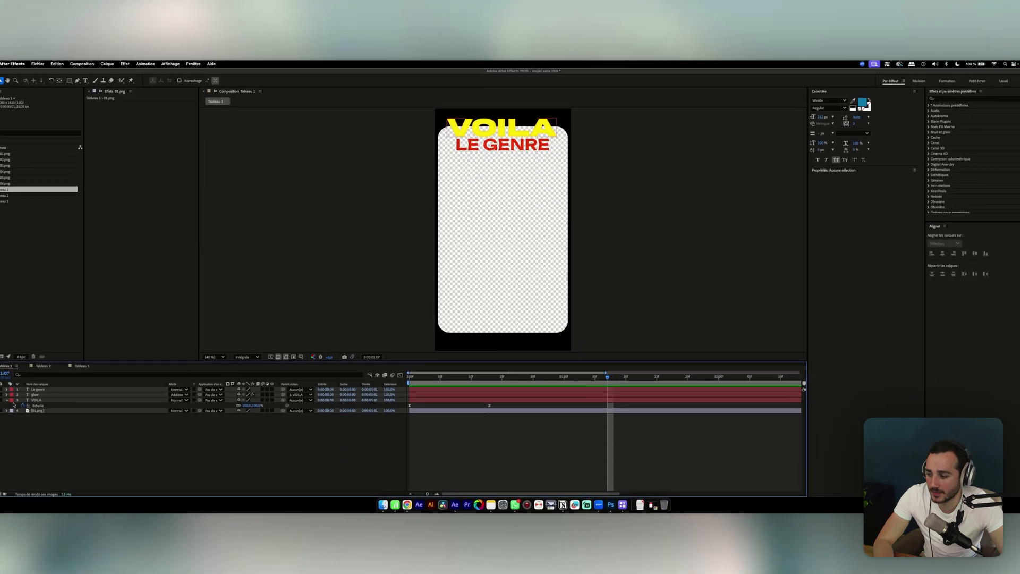
Delete the glow layer, collapse the VOILA layer's properties, and preview the title animation from the first frame.
click(47, 390)
key(Delete)
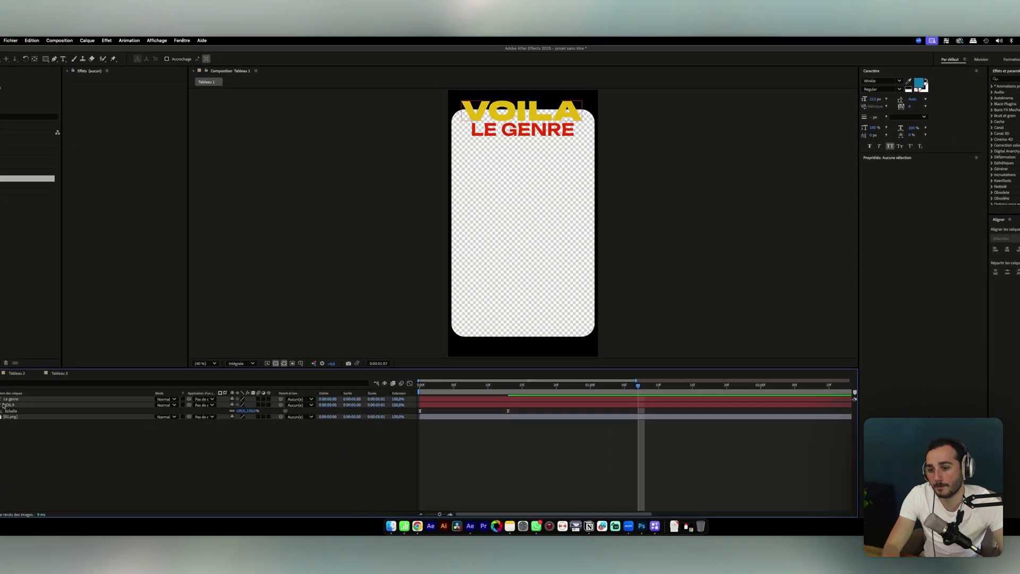
key(Home)
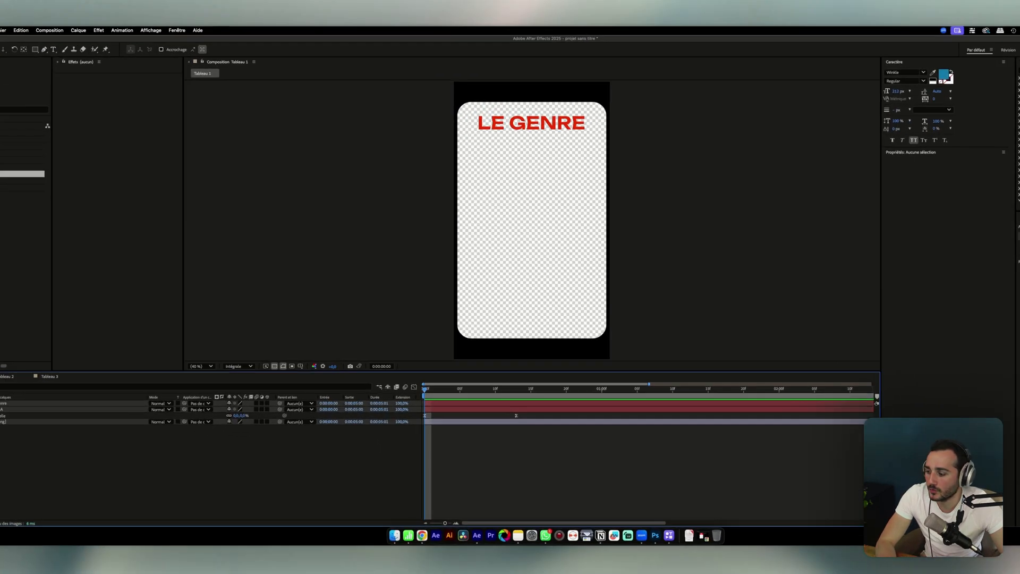
click(24, 389)
key(space)
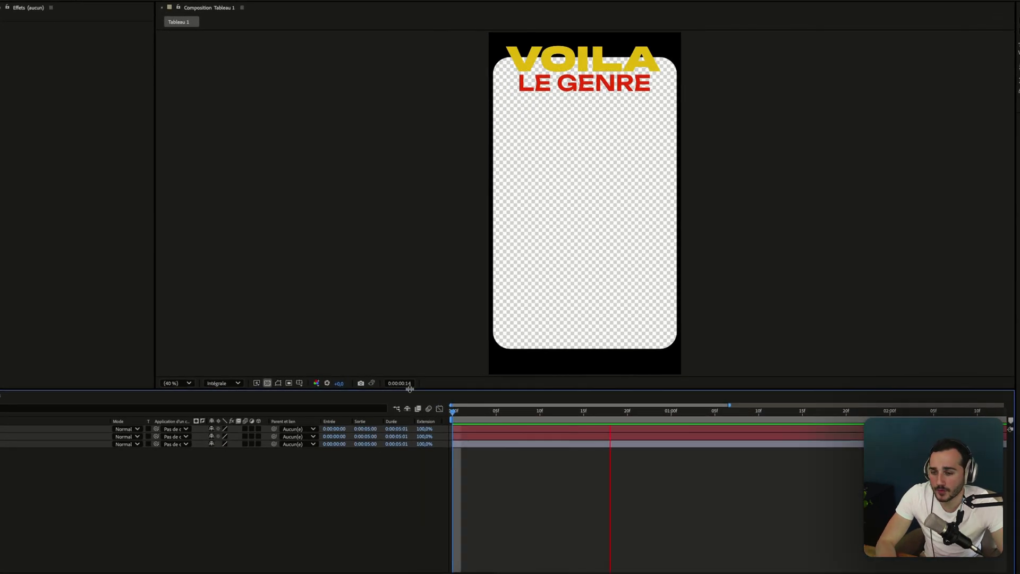
key(space)
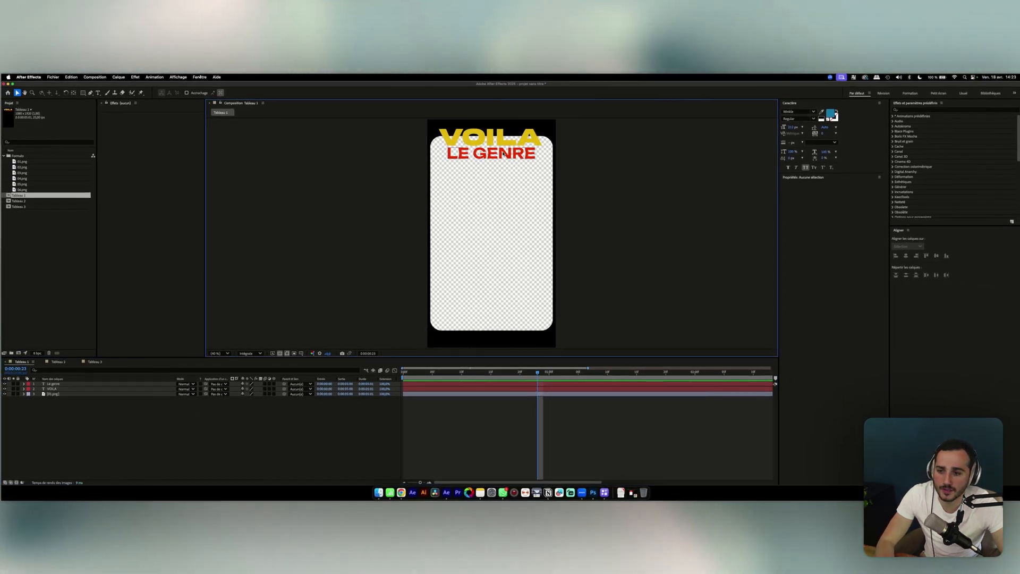
Select the LE GENRE text layer and reveal its Position property in the timeline.
click(490, 154)
drag(502, 139, 503, 153)
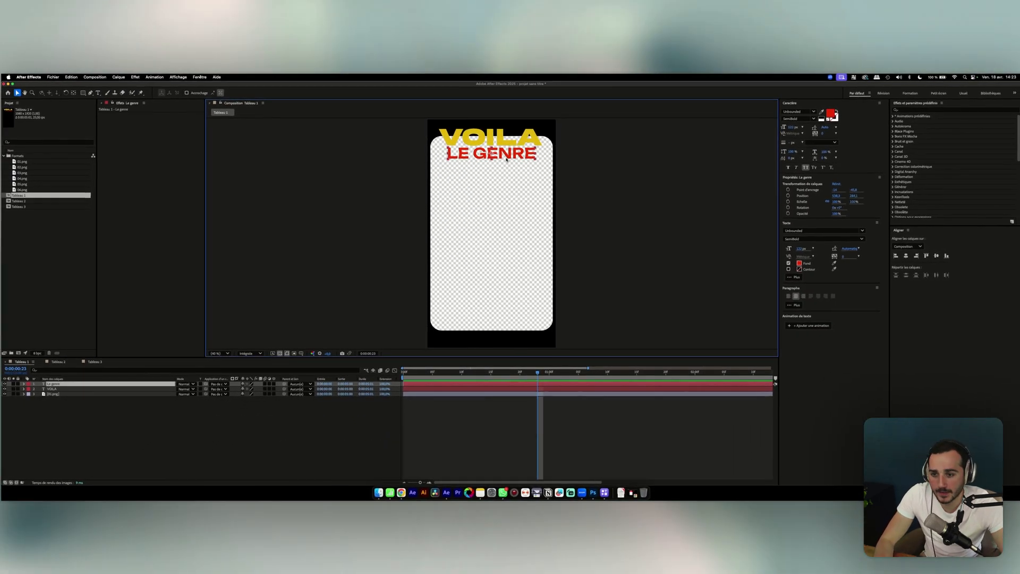
mouse_move(506, 158)
mouse_down()
mouse_move(508, 140)
mouse_move(508, 161)
mouse_up()
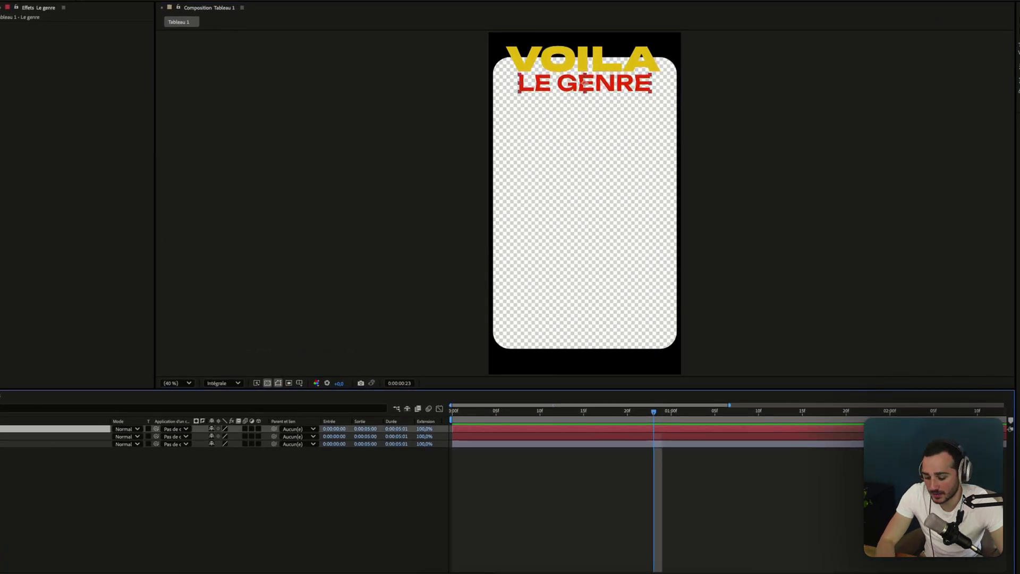
key(p)
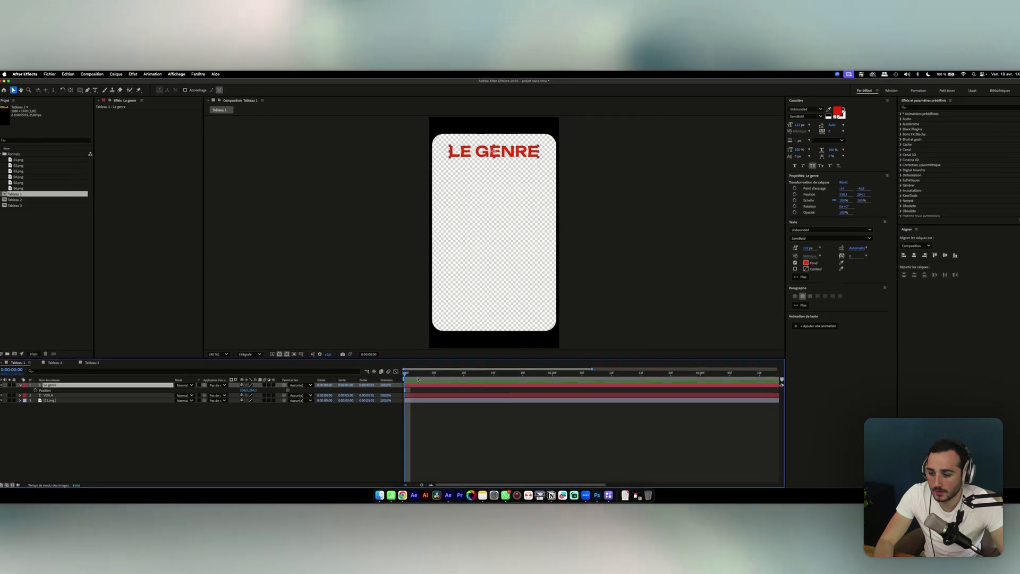
Reveal the VOILA scale keyframes and place the playhead on the last one at 0:00:00:13.
drag(452, 412, 462, 413)
drag(409, 373, 452, 373)
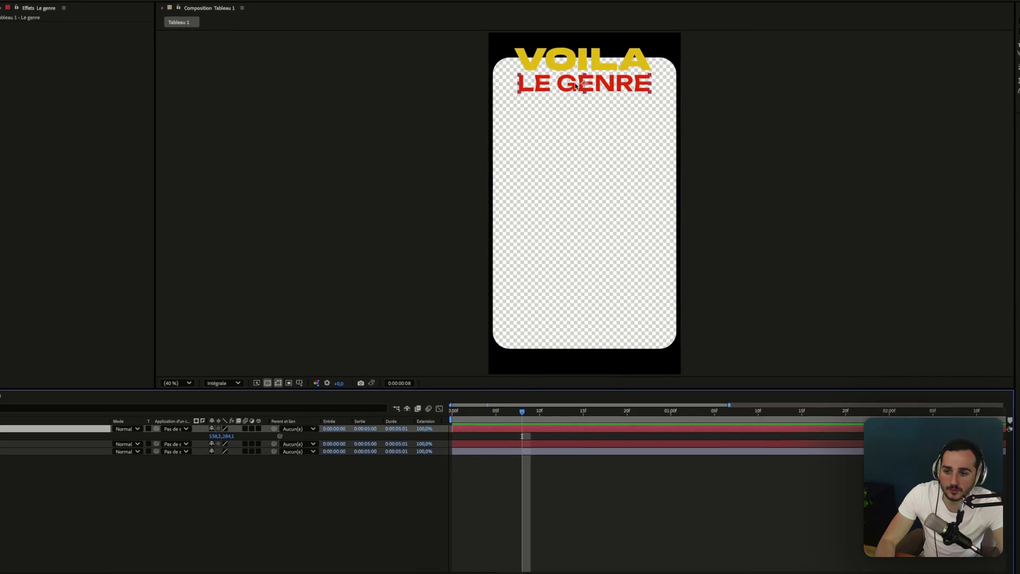
click(687, 176)
drag(515, 414, 535, 412)
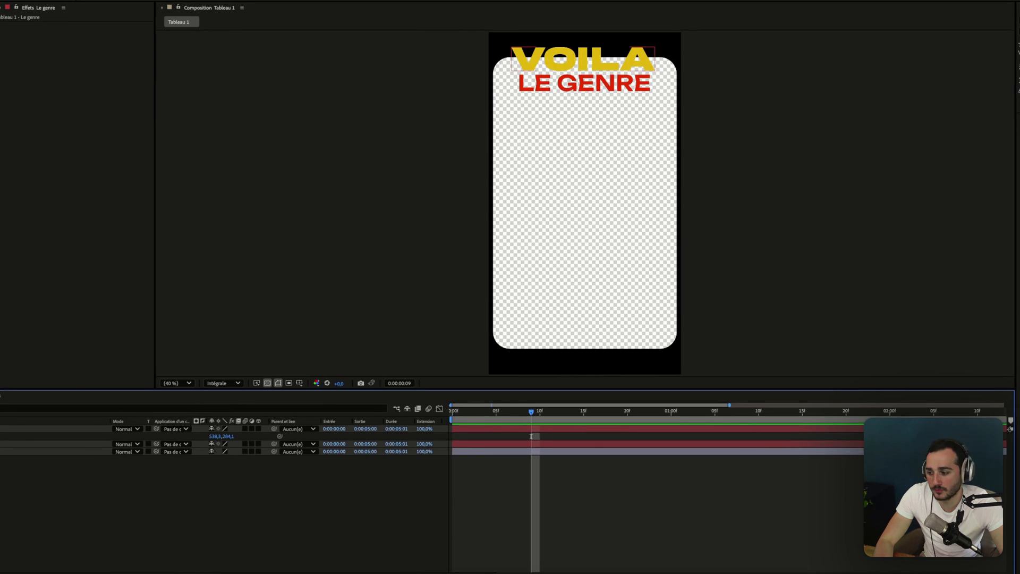
click(531, 439)
key(s)
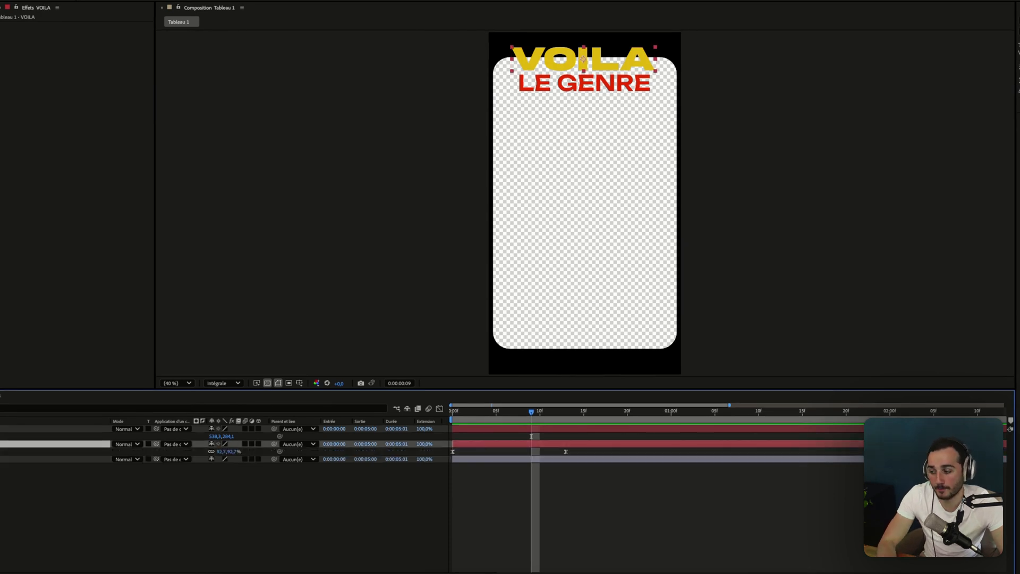
click(277, 500)
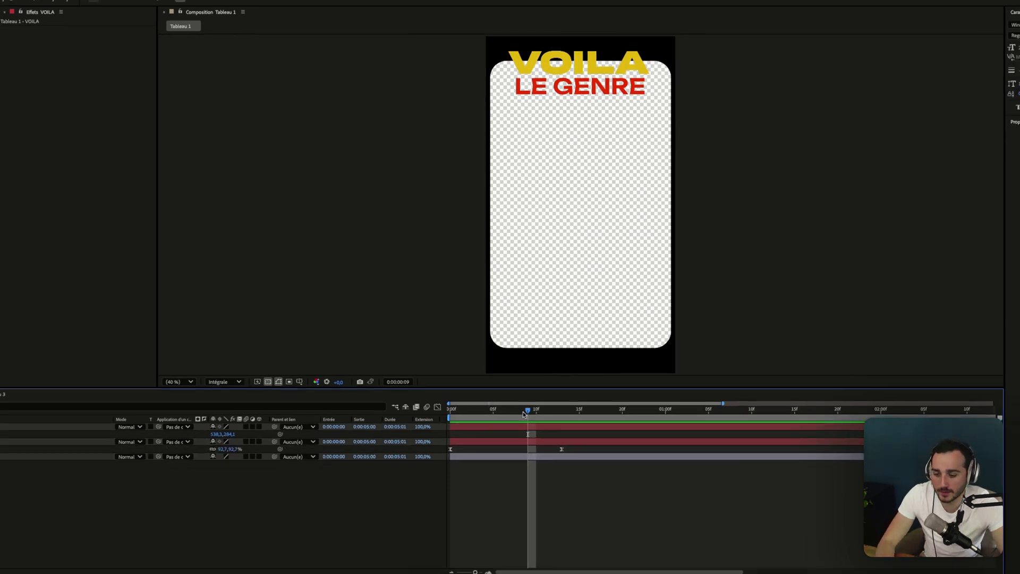
key(k)
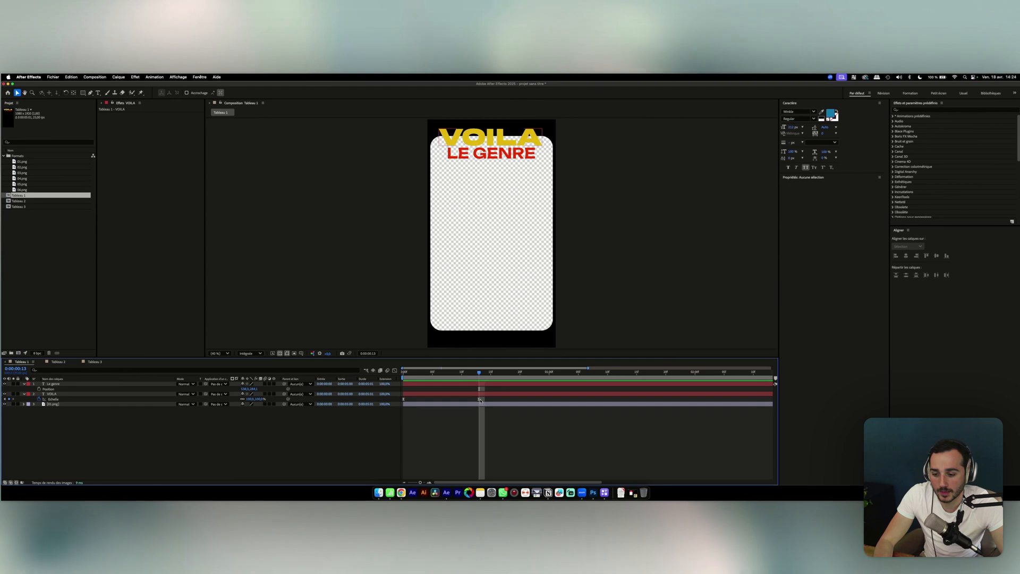
Add a Position keyframe to the LE GENRE layer at 0:00:00:13 and move that keyframe to about frame 22.
click(480, 399)
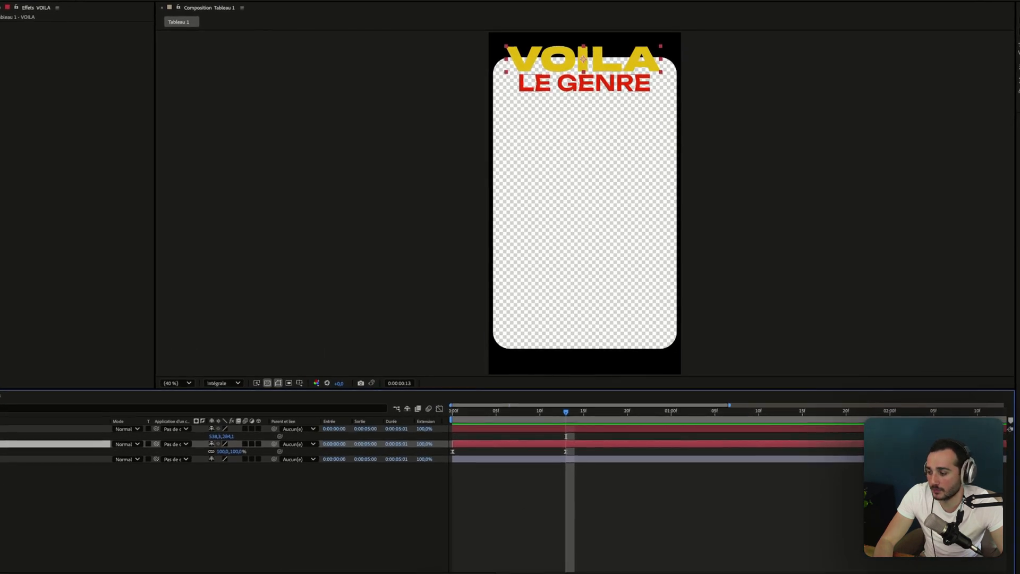
click(550, 429)
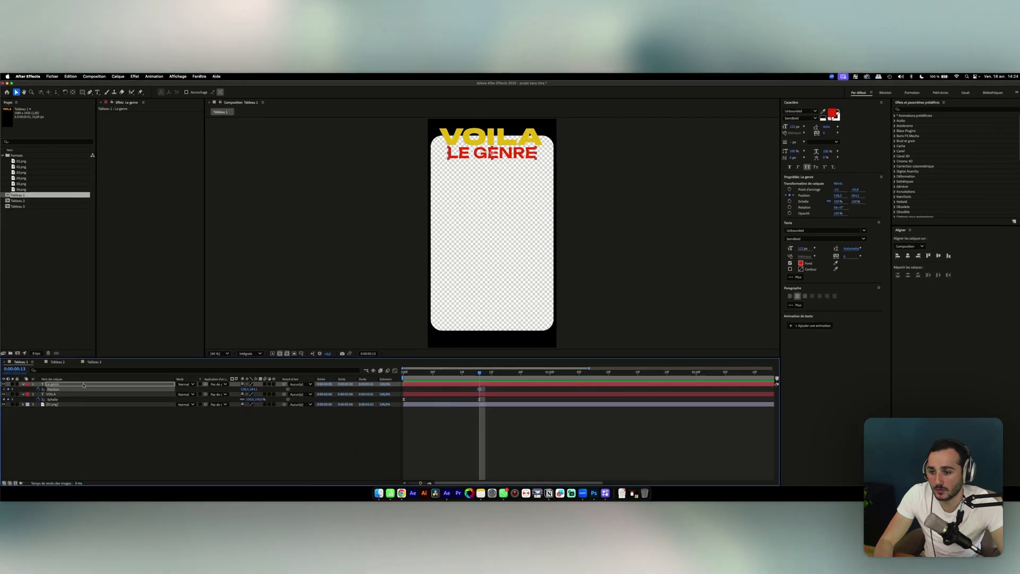
drag(479, 388, 513, 391)
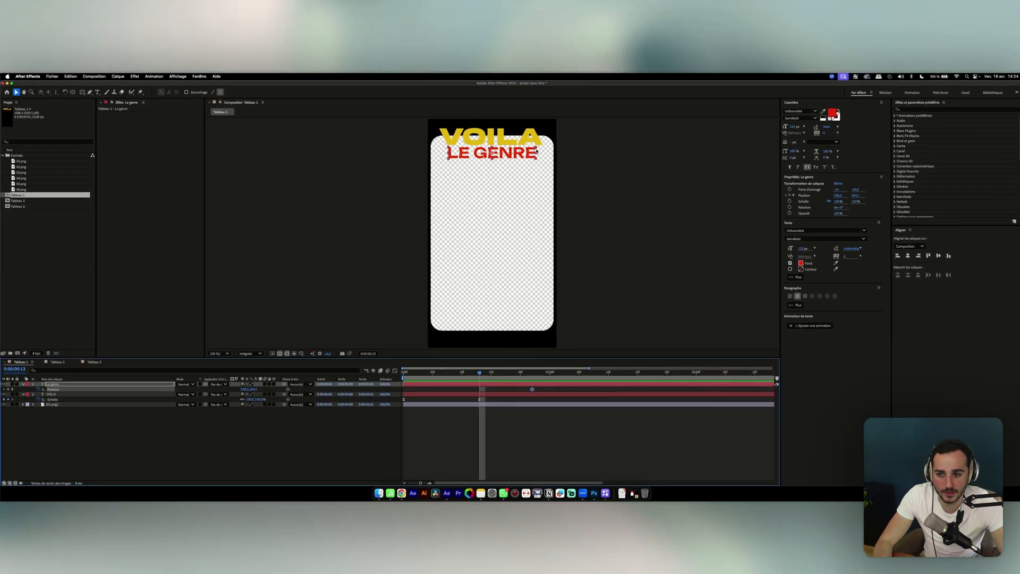
click(499, 421)
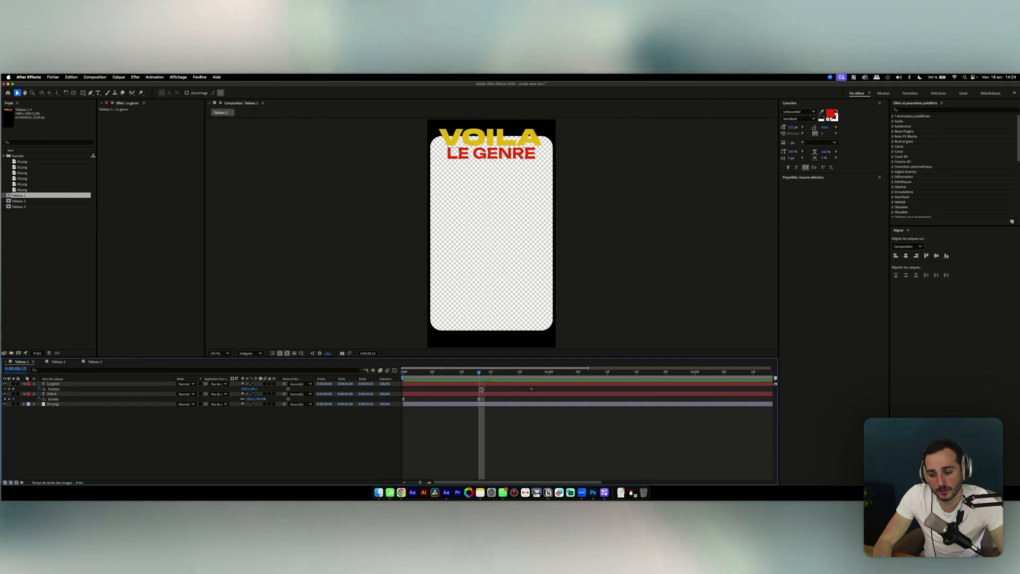
Move the LE GENRE text up over VOILA at 0:00:00:13, to a Y position of 179.1, and preview the animation.
click(480, 386)
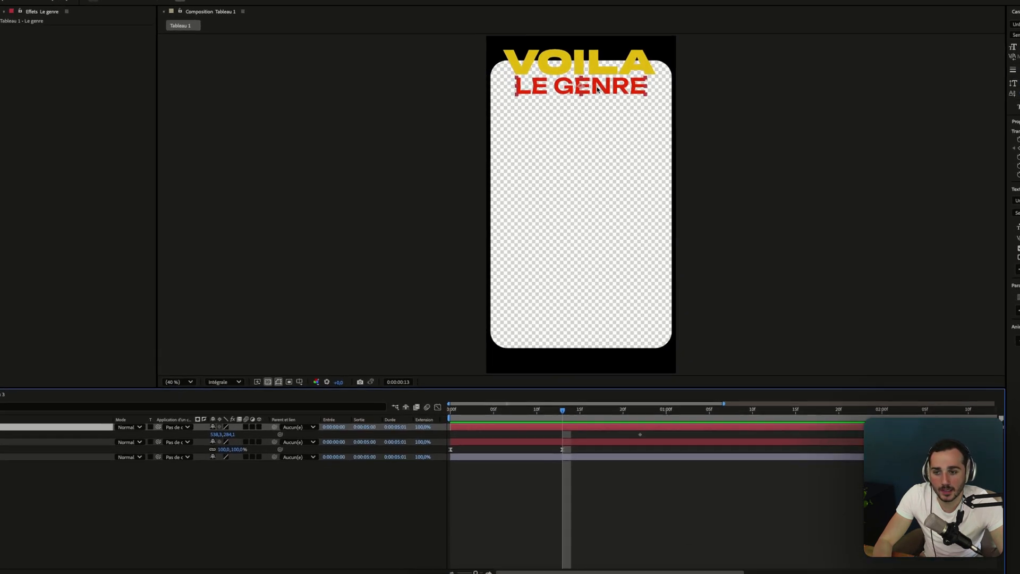
drag(504, 156, 503, 153)
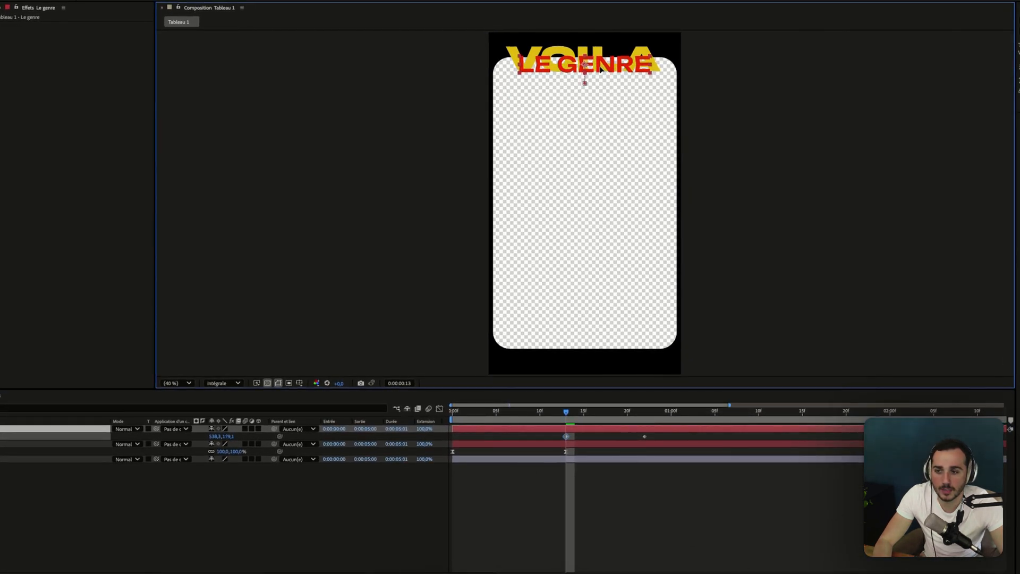
click(353, 530)
key(space)
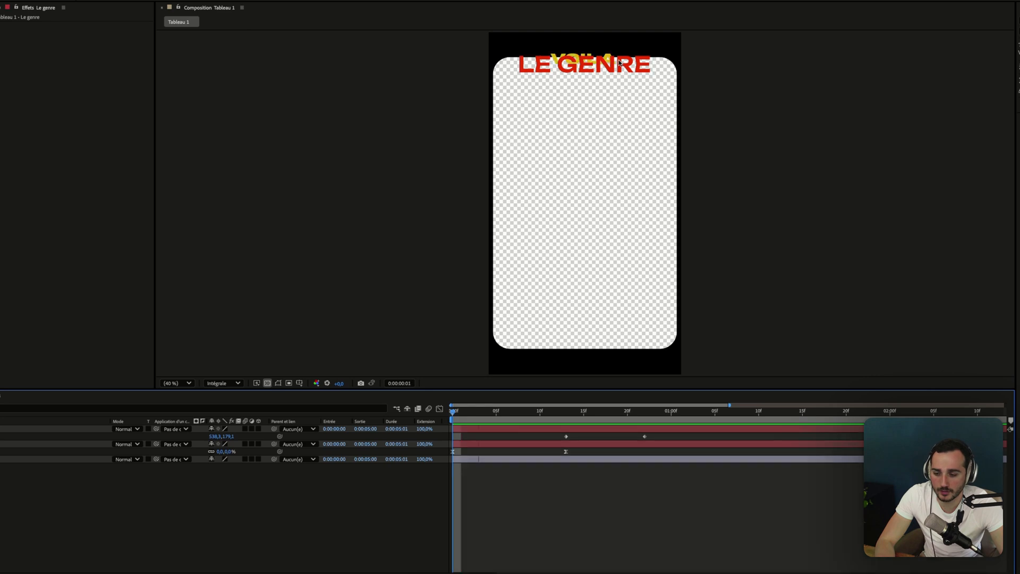
key(space)
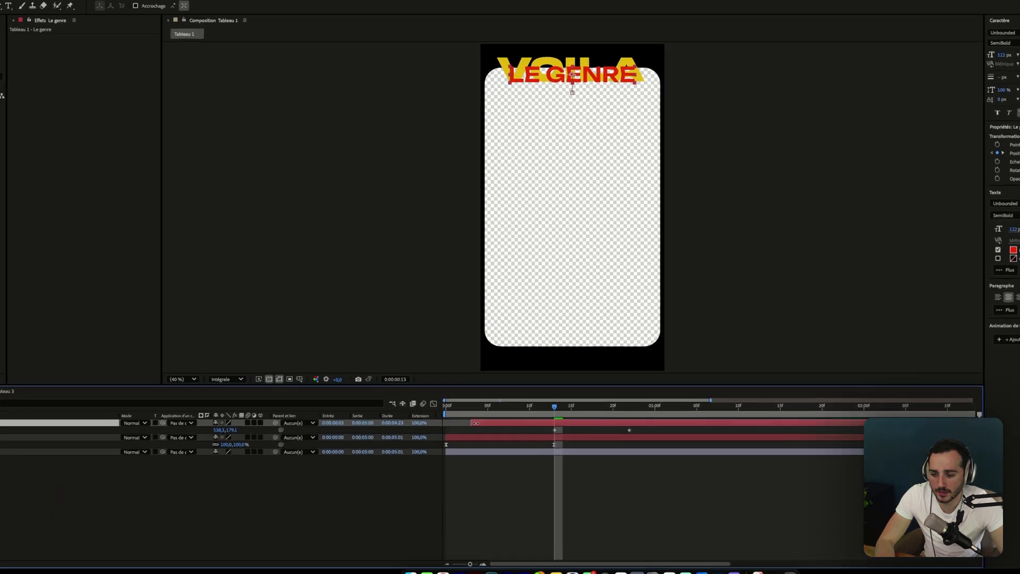
Trim the LE GENRE layer so it starts at 0:00:00:13 and preview the result.
drag(407, 385, 477, 385)
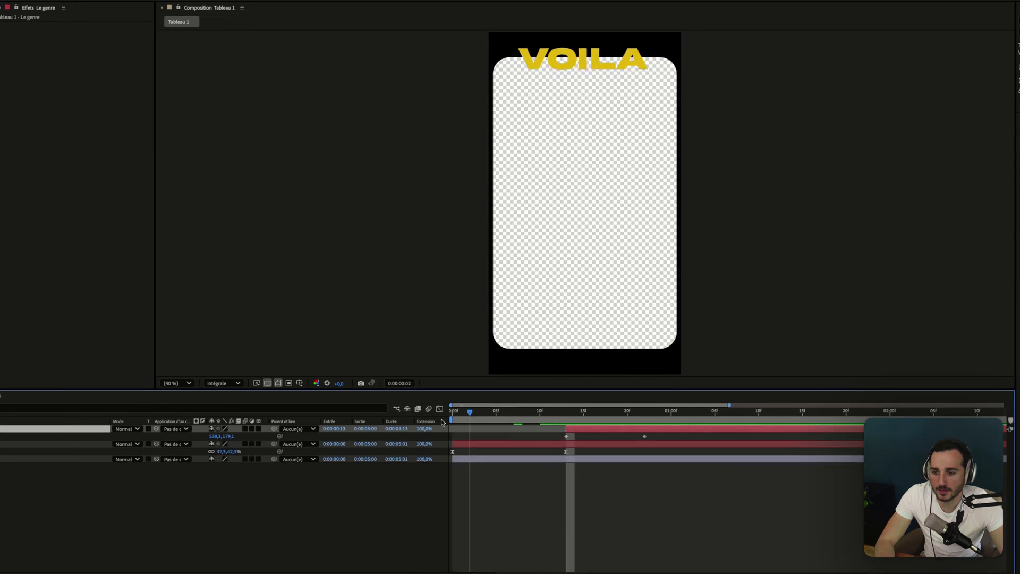
key(space)
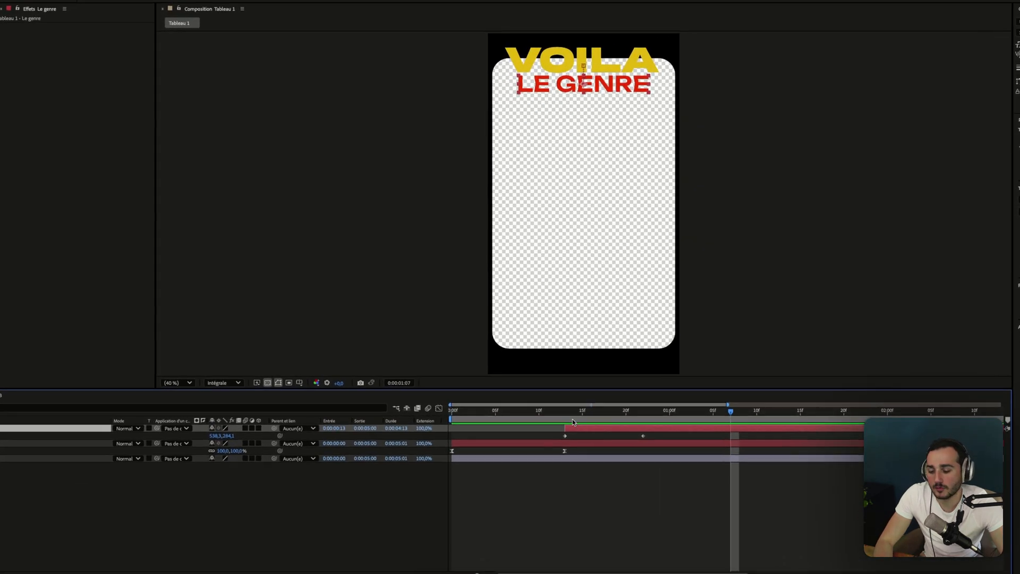
Move LE GENRE's last Position keyframe to about frame 17 and place the layer beneath VOILA in the stack.
drag(645, 438, 586, 438)
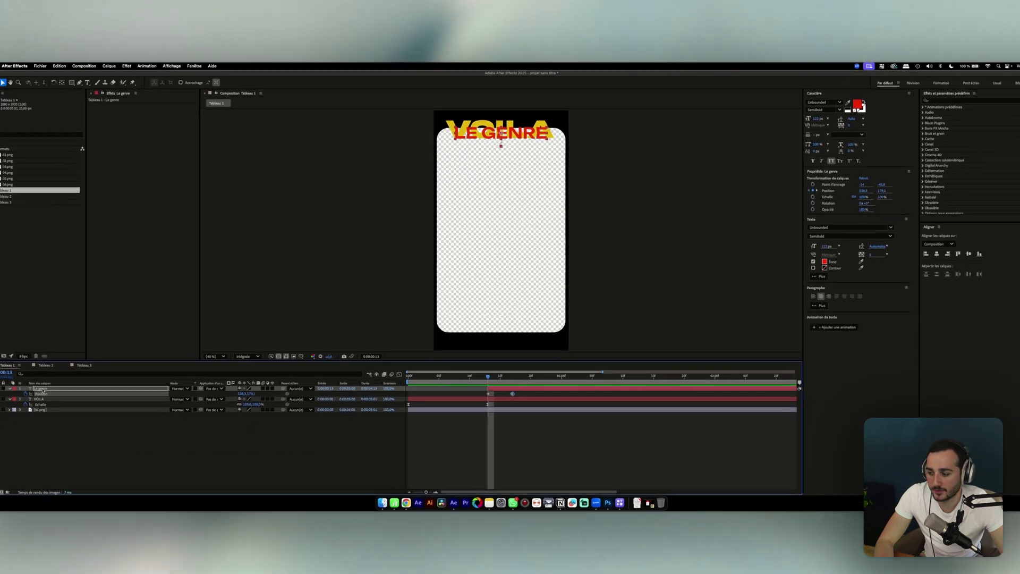
drag(53, 385, 55, 401)
key(space)
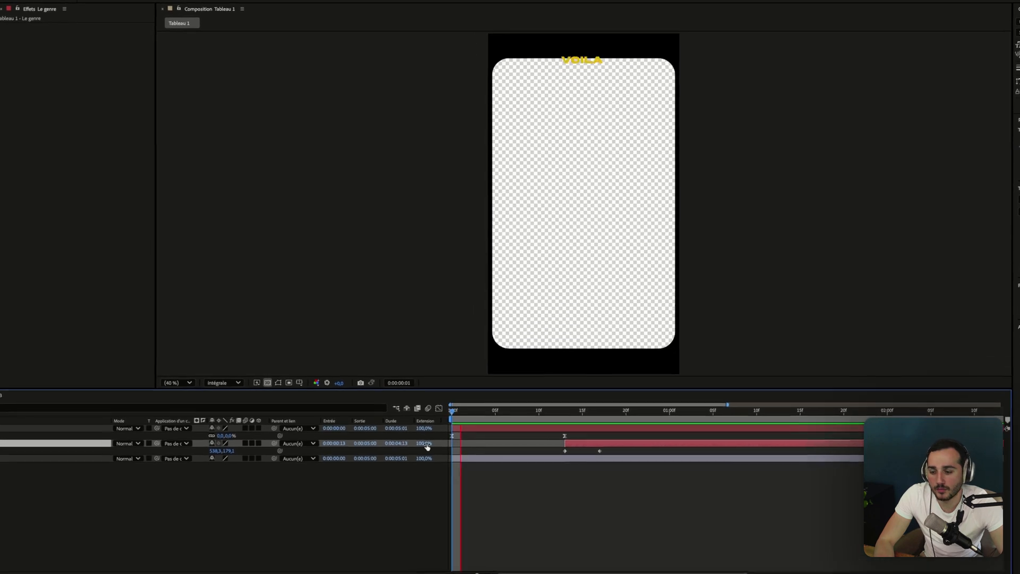
Move LE GENRE's last Position keyframe to about frame 15, apply Easy Ease to both keyframes, and preview from the first frame.
drag(601, 453, 581, 453)
key(F9)
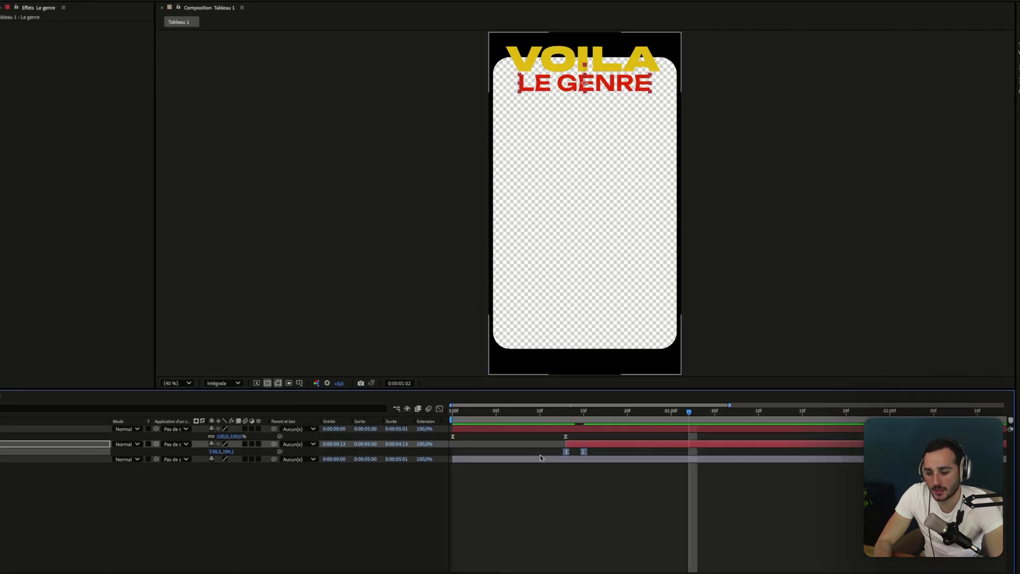
key(Home)
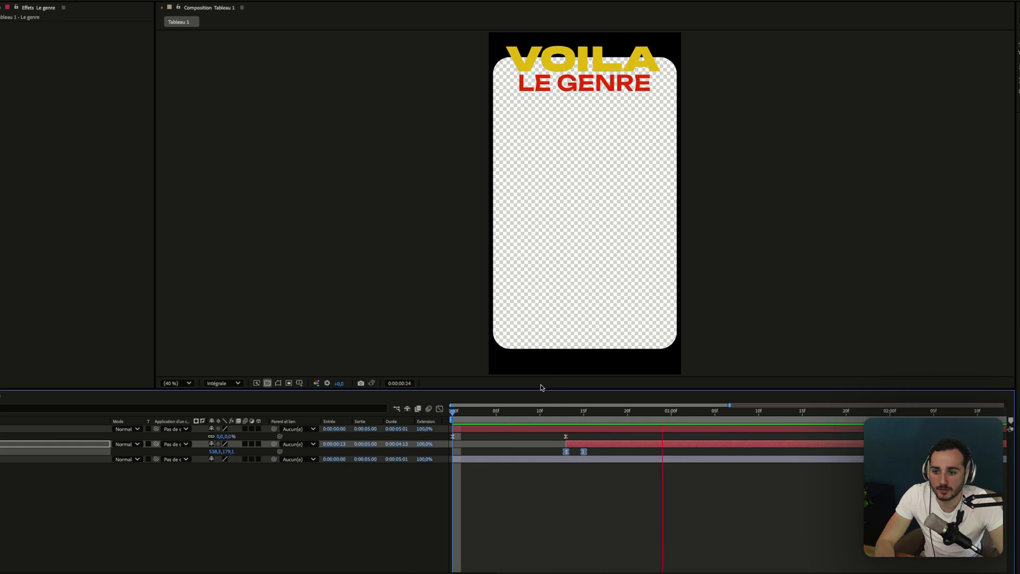
Slow the LE GENRE move by shifting its last Position keyframe to about frame 17, then about frame 21, previewing each timing.
drag(584, 453, 601, 452)
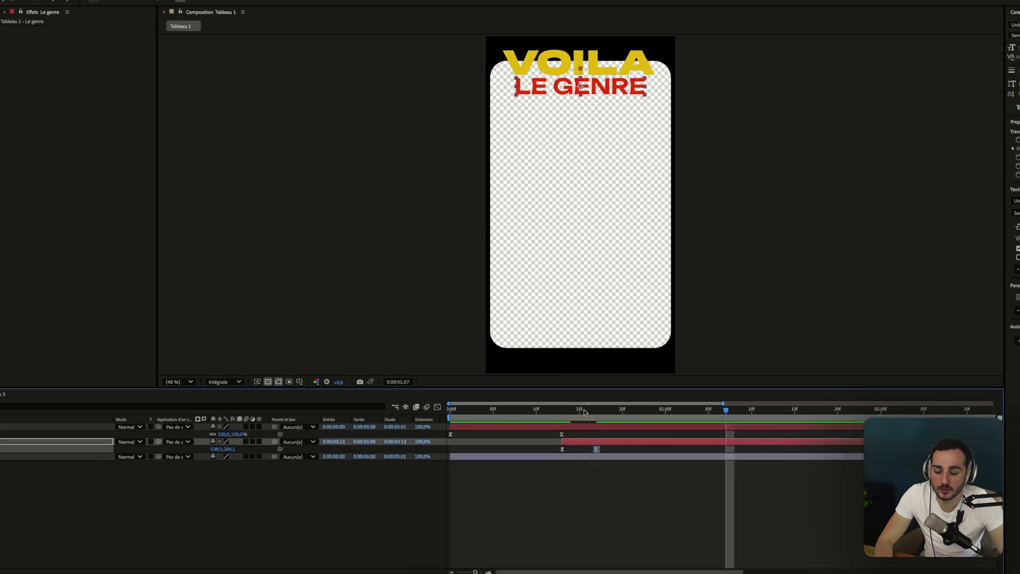
key(space)
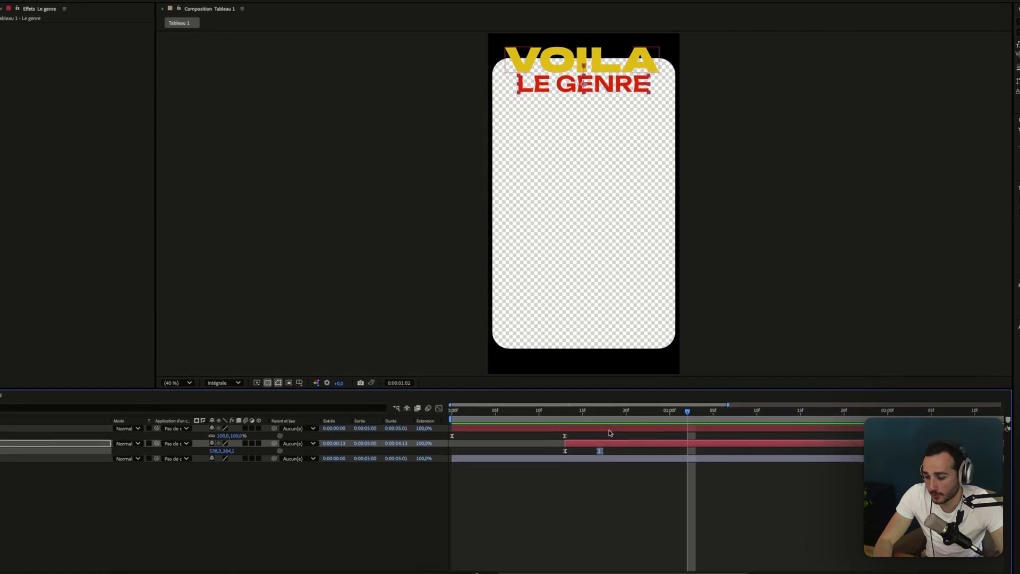
click(480, 374)
drag(603, 455, 614, 456)
key(Home)
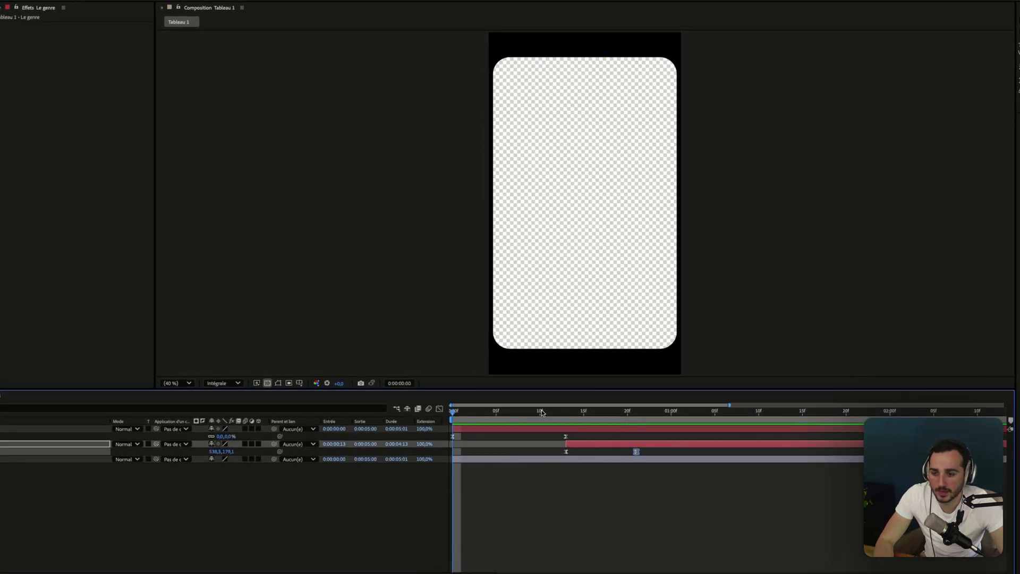
key(space)
Show LE GENRE's Position keyframes in the graph editor and separate the Position dimensions.
drag(652, 452, 560, 455)
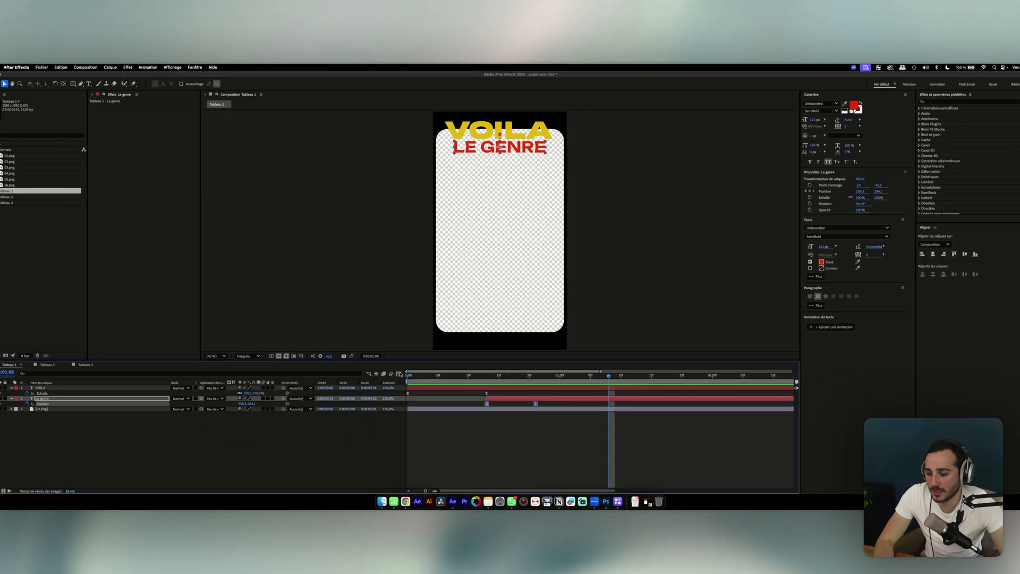
click(439, 409)
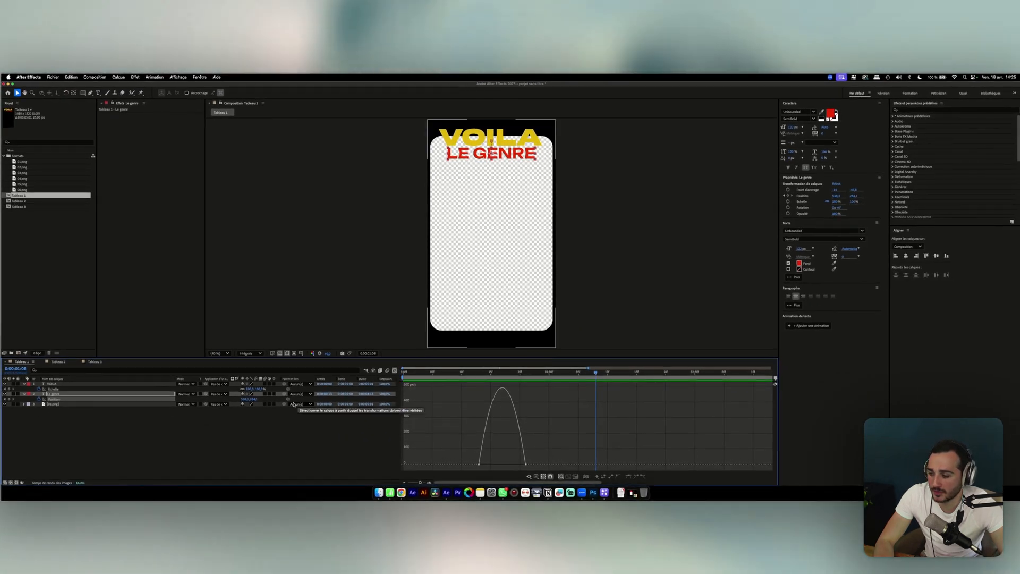
click(71, 413)
click(55, 400)
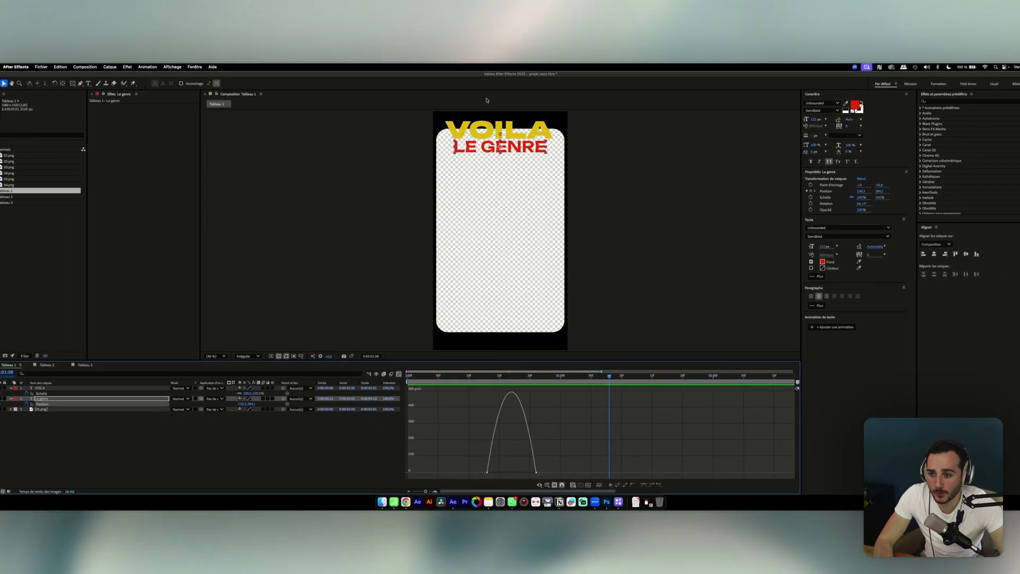
drag(474, 156, 464, 155)
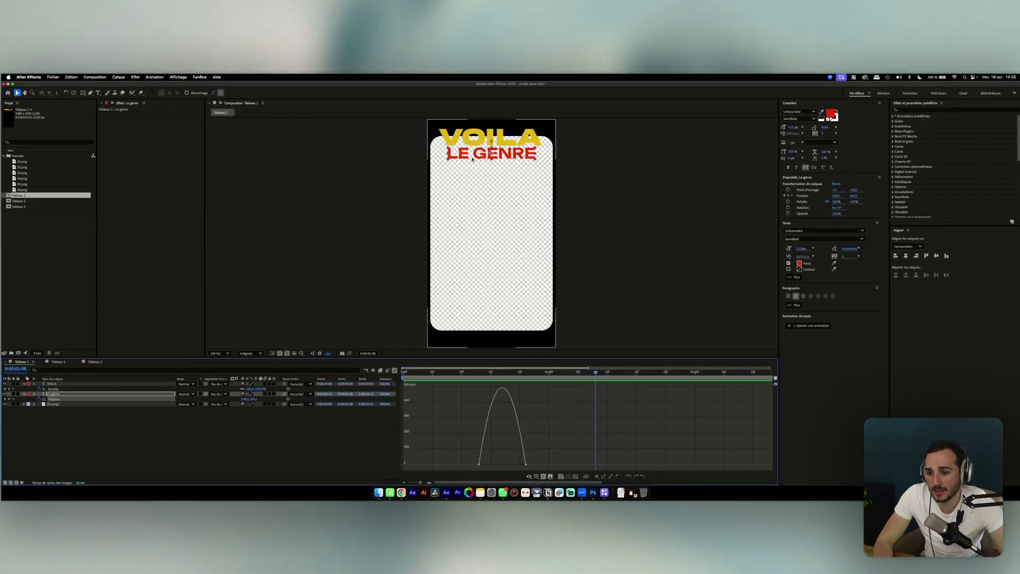
mouse_move(506, 119)
mouse_down()
mouse_move(527, 120)
mouse_move(508, 120)
mouse_up()
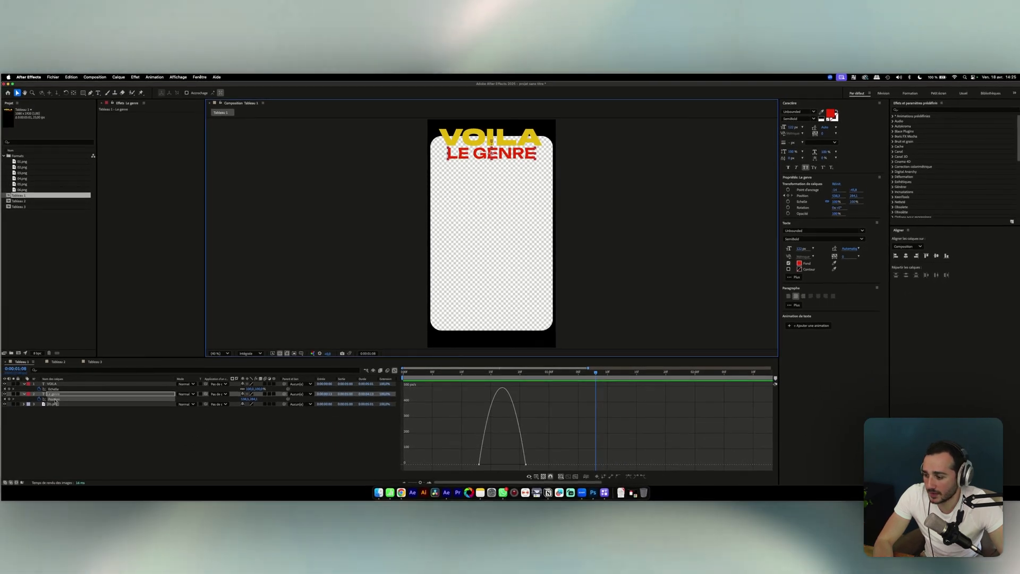
right_click(55, 401)
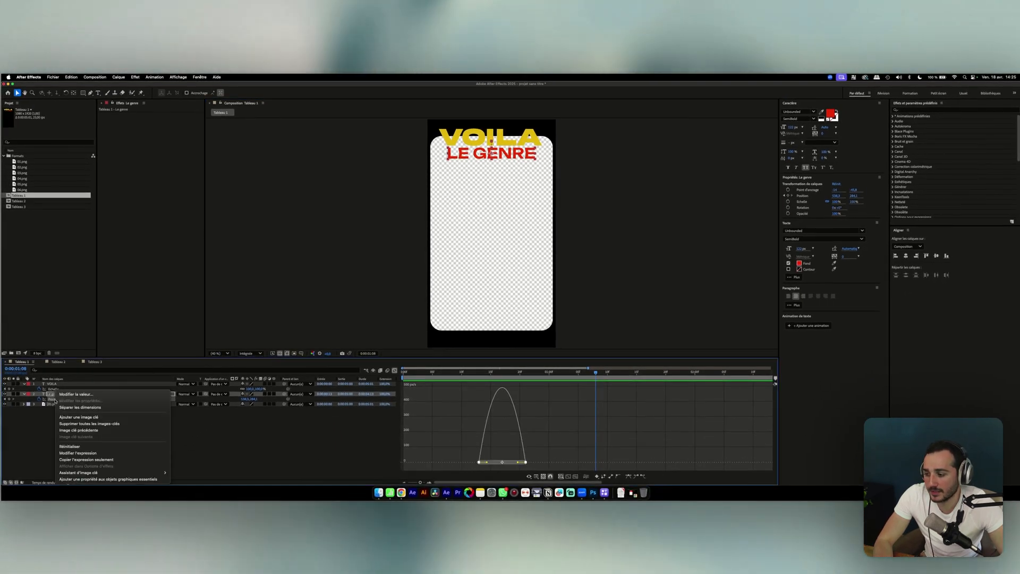
click(69, 408)
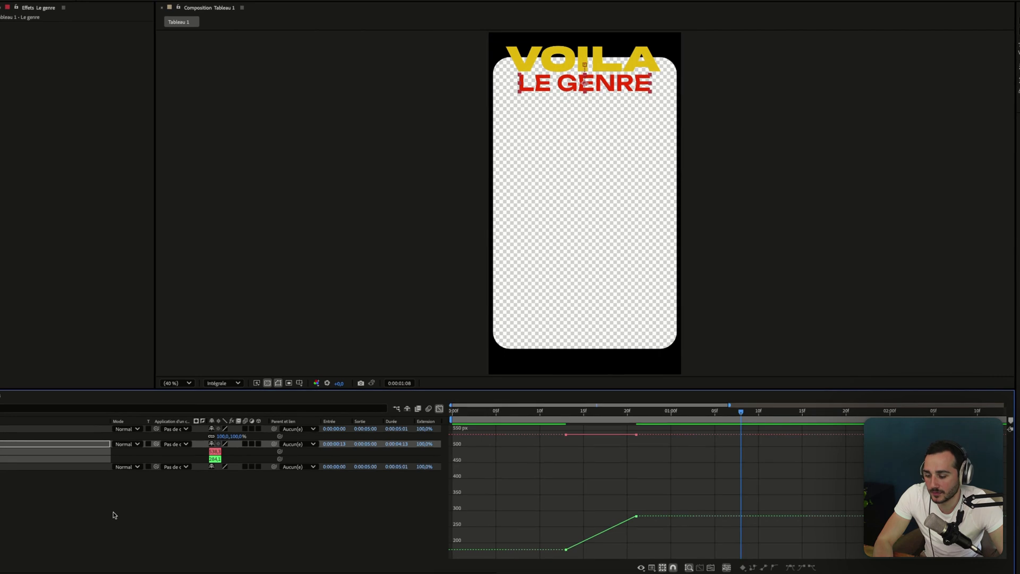
Remove the X Position animation from LE GENRE and show only the Y Position curve.
click(114, 515)
click(2, 451)
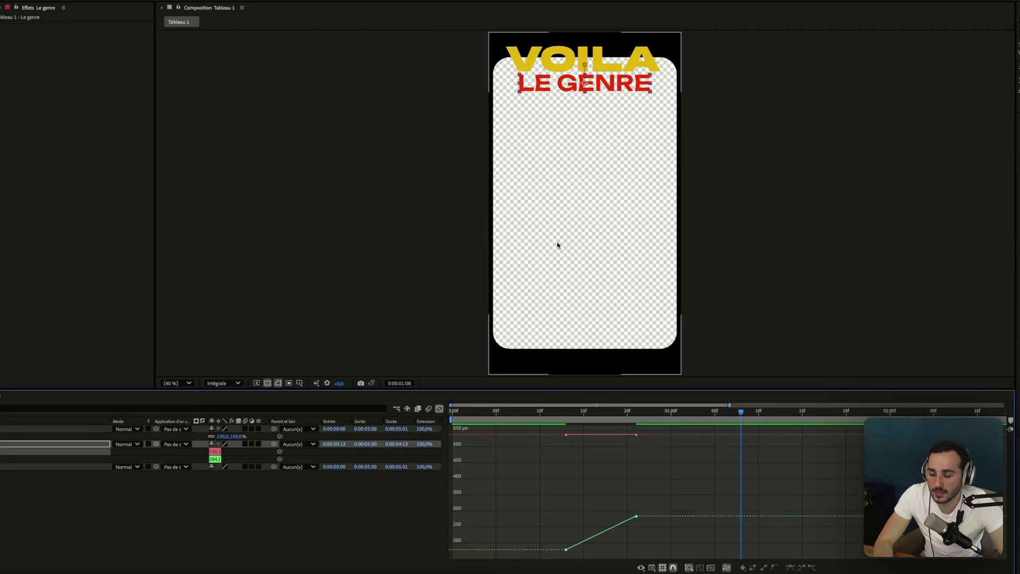
click(1, 459)
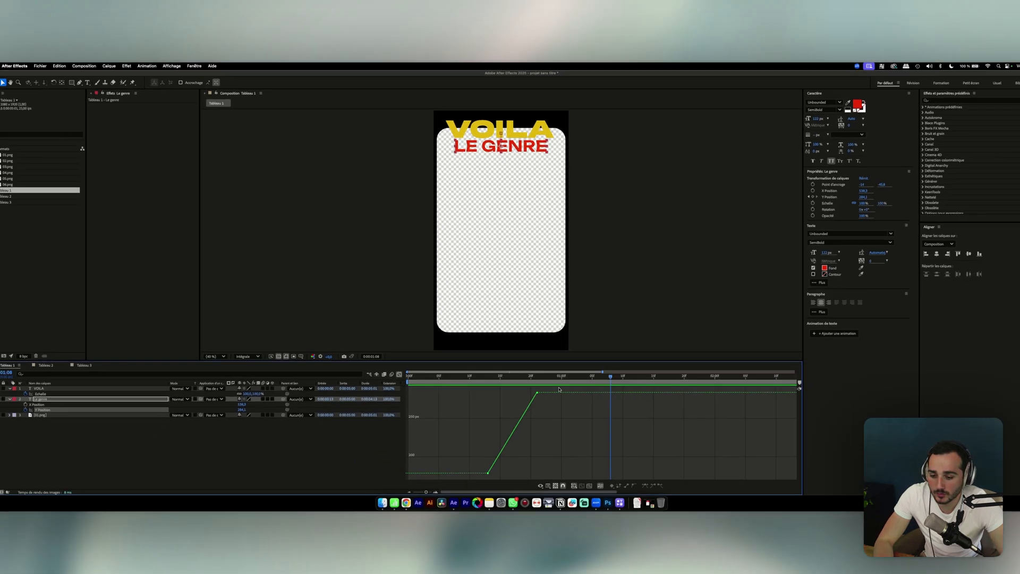
Select both Y Position keyframes of LE GENRE in the graph and apply Easy Ease to them.
drag(668, 428, 530, 556)
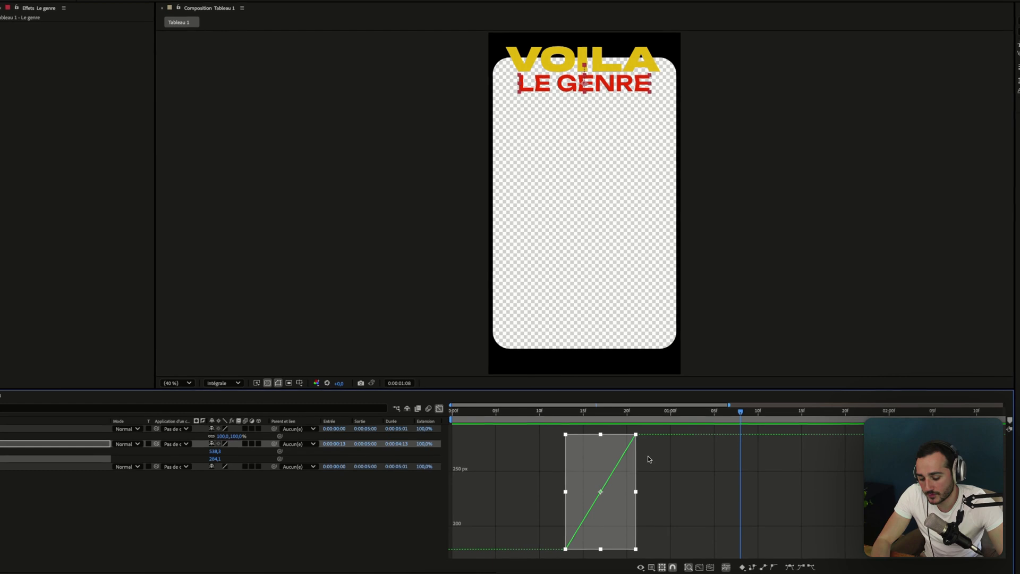
key(F9)
key(ctrl+z)
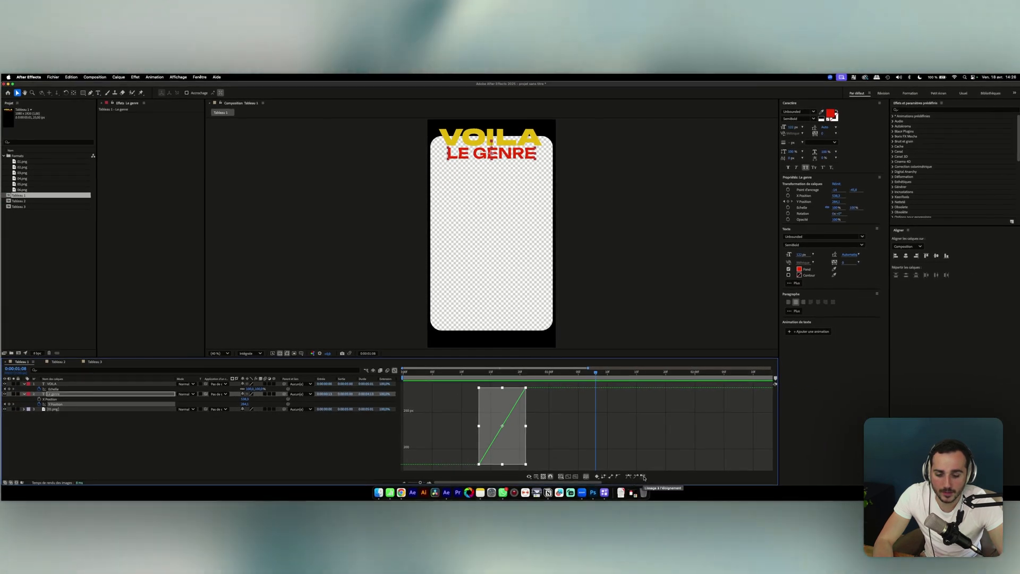
click(643, 477)
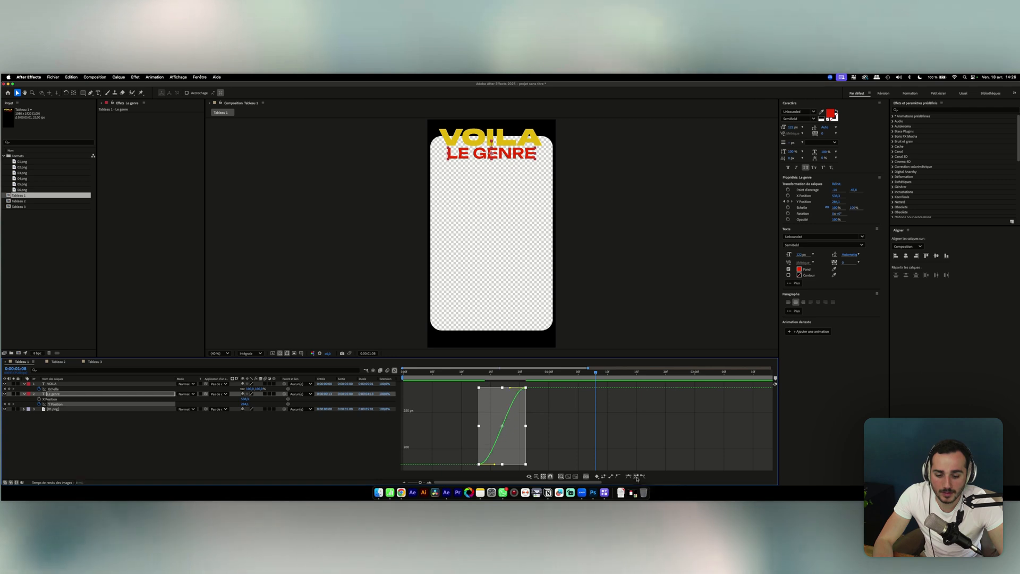
click(629, 477)
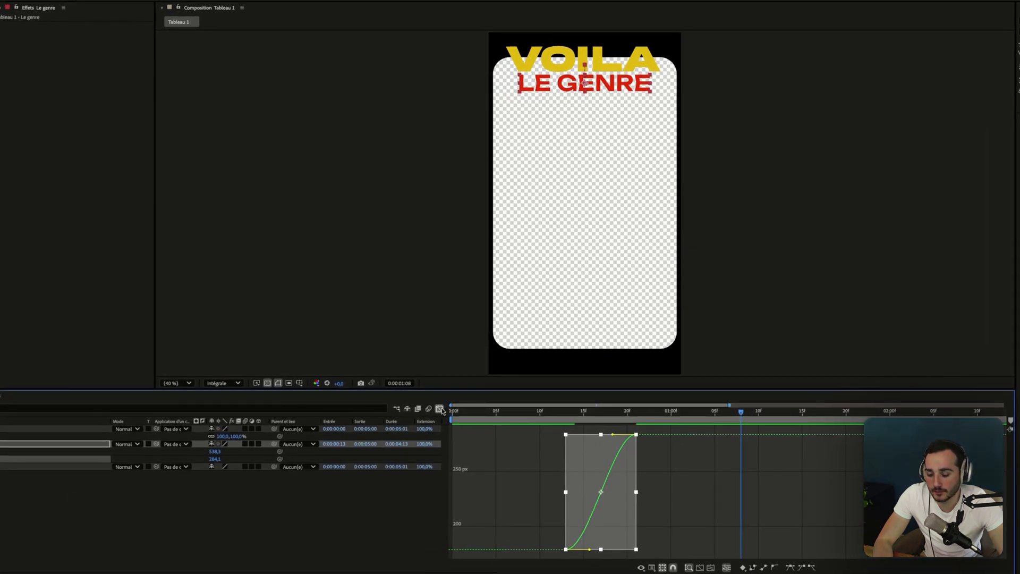
Reshape the Y Position curve to start steeply by raising the first keyframe's handle, preview it, and leave the graph editor.
click(363, 509)
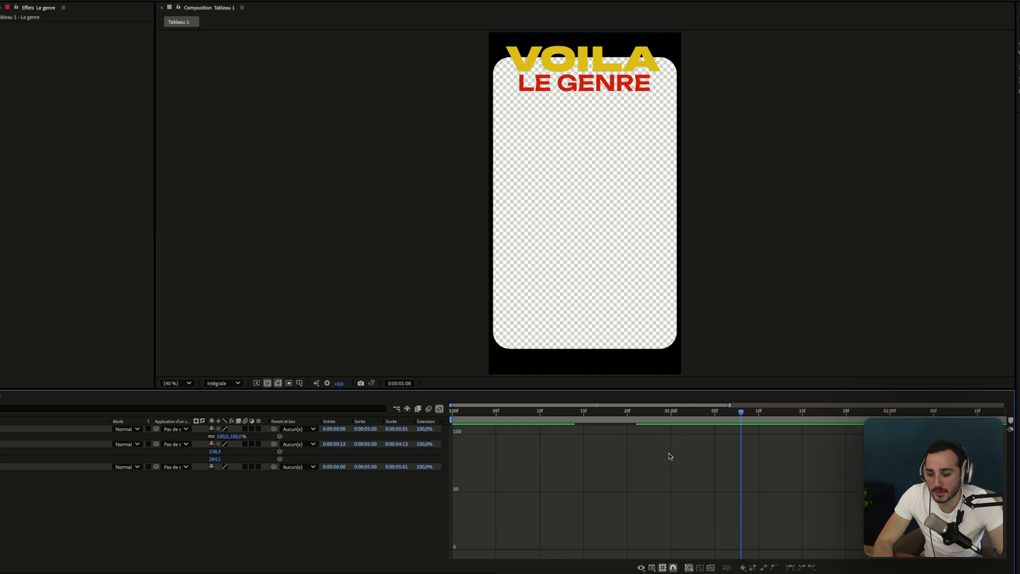
click(45, 408)
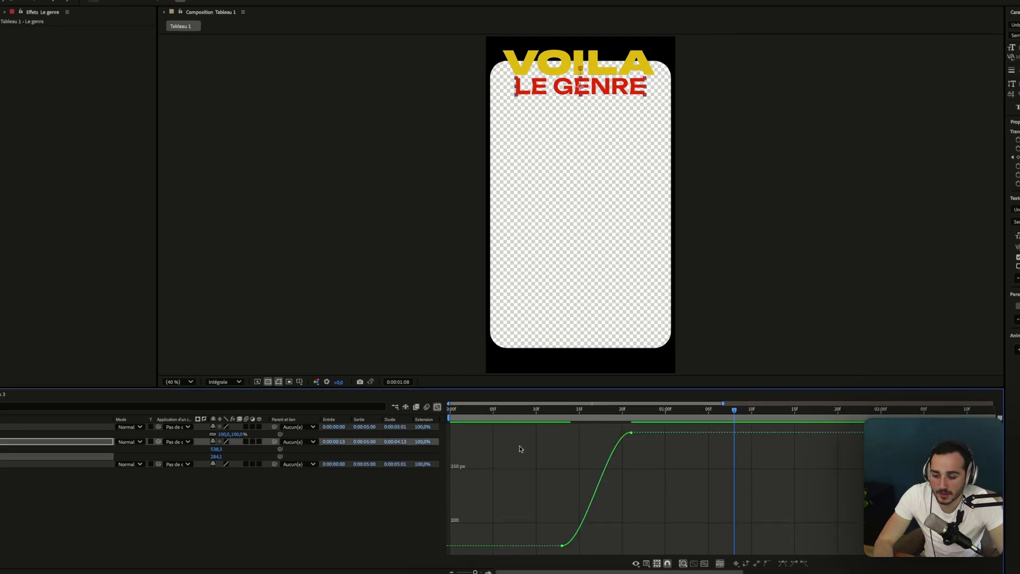
click(566, 550)
drag(590, 550, 585, 475)
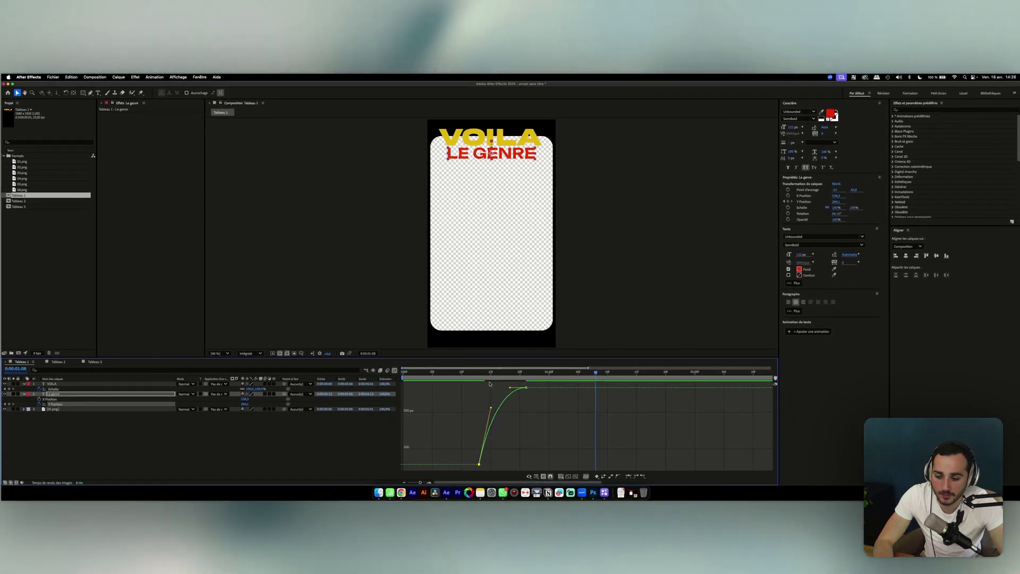
key(space)
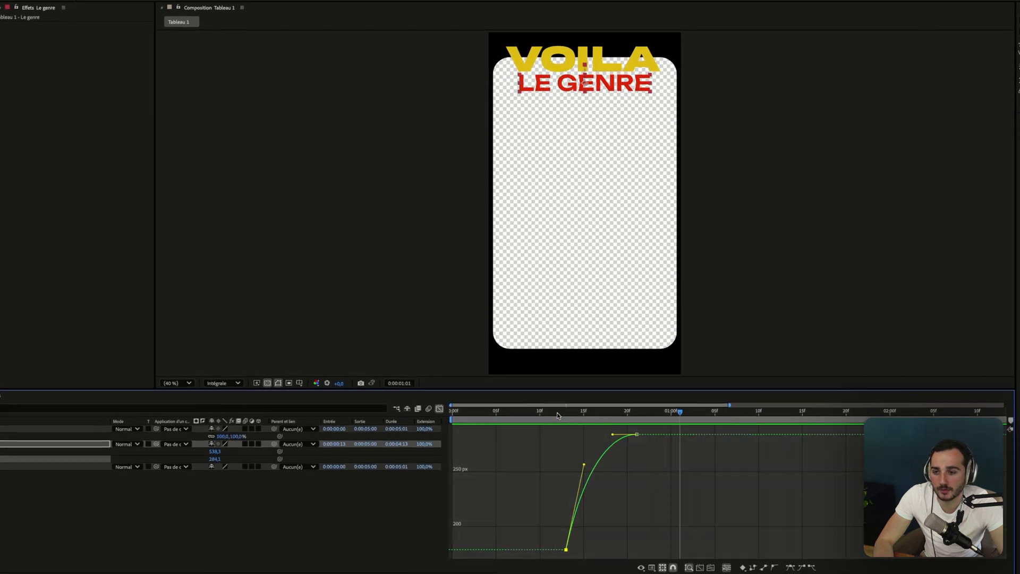
key(shift+F3)
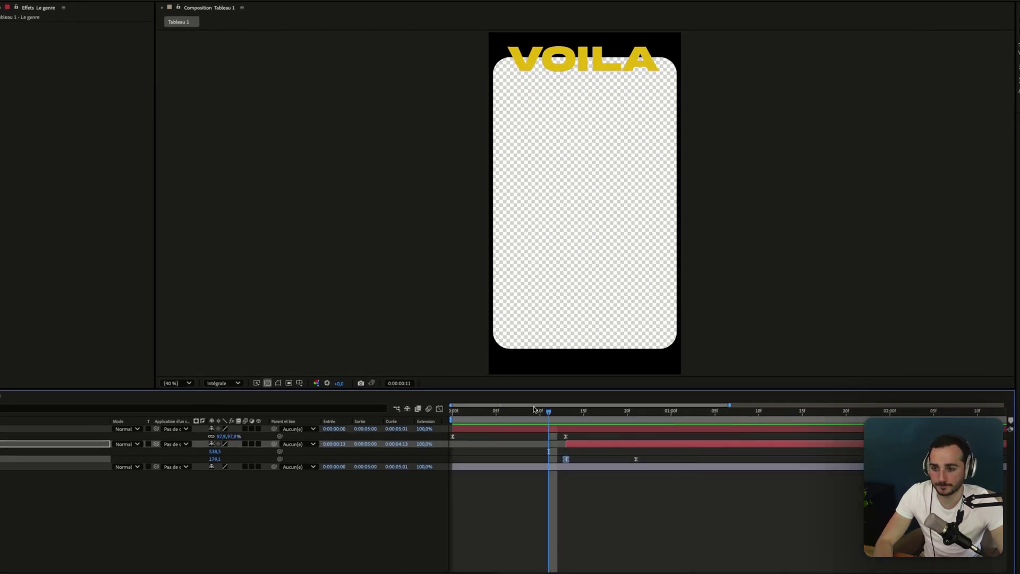
Add an Opacity keyframe of 0% to the LE GENRE layer at 0:00:00:13.
drag(535, 409, 568, 412)
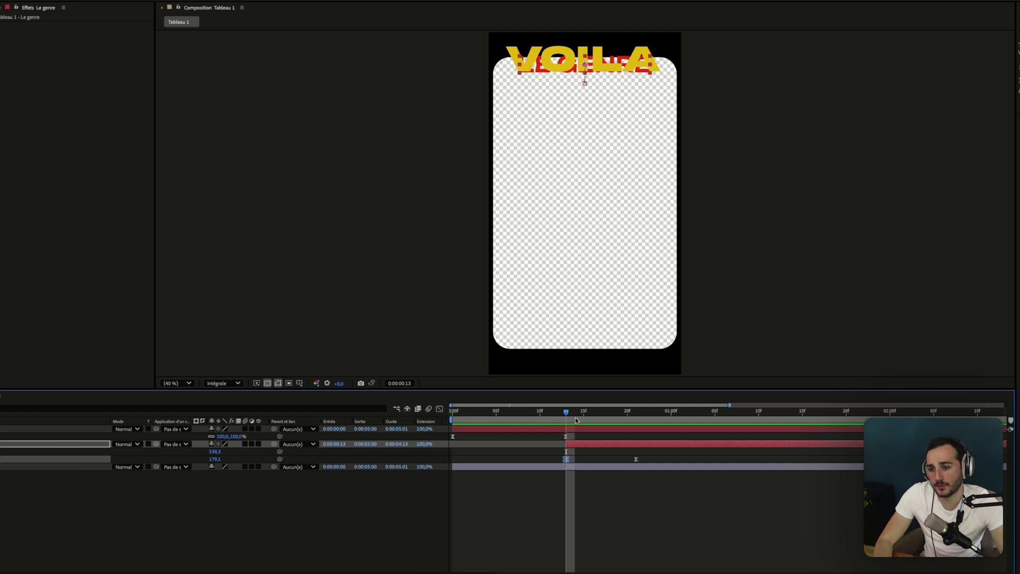
click(585, 462)
click(578, 445)
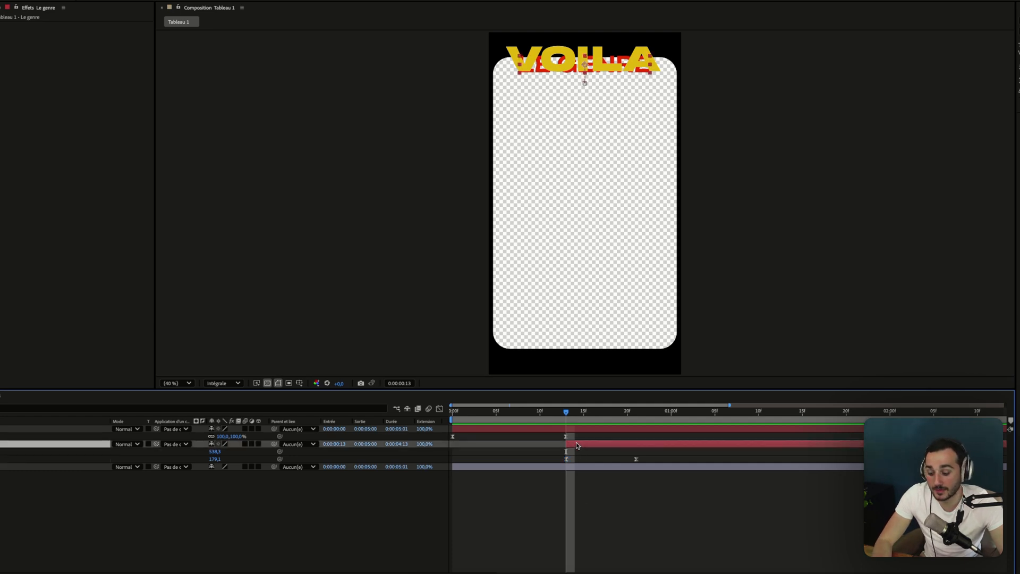
key(t)
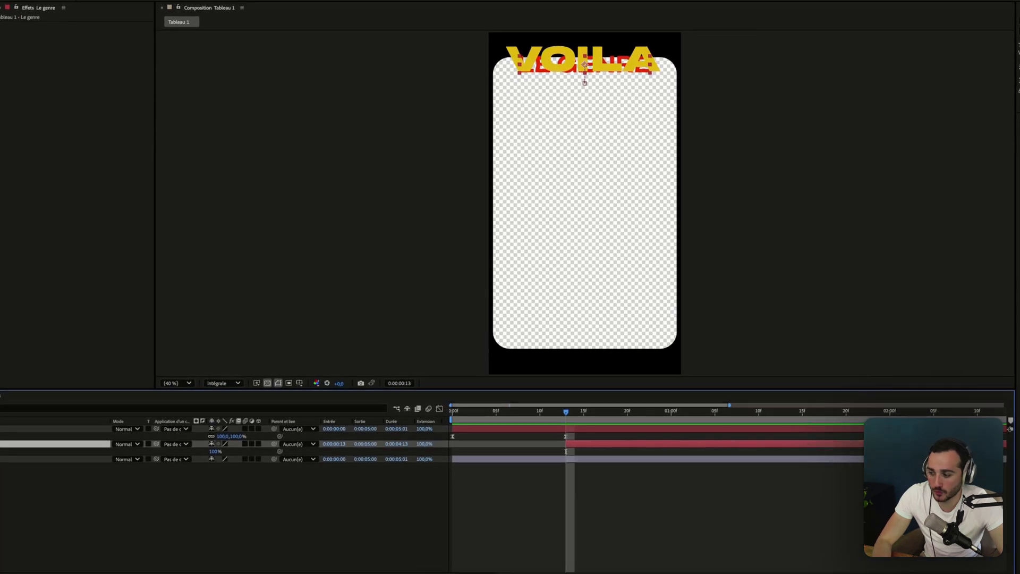
click(214, 452)
text(0)
key(Return)
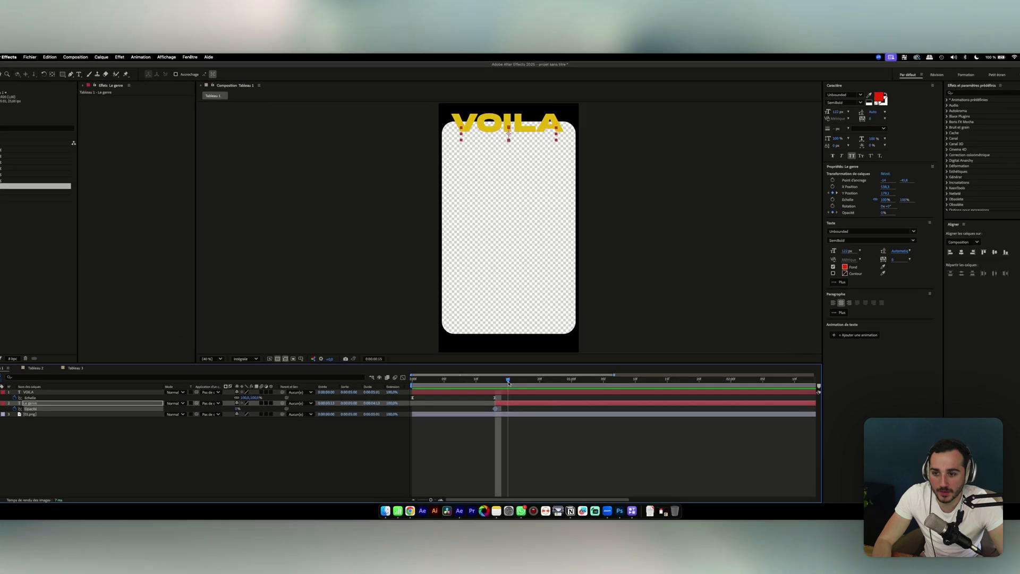
Add an Opacity keyframe of 100% to the LE GENRE layer at 0:00:00:15 and preview the fade-in.
drag(480, 375, 492, 375)
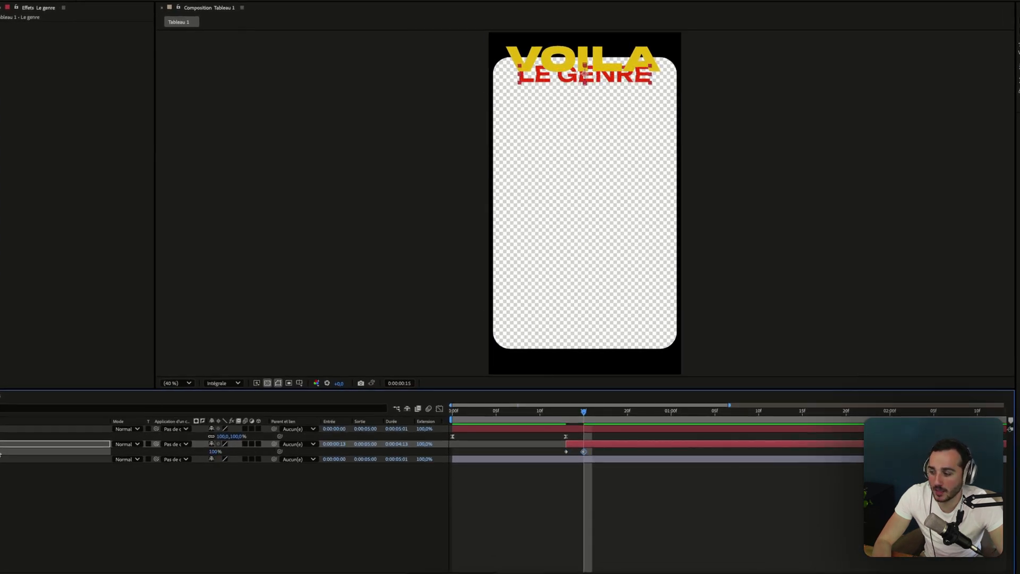
click(469, 489)
drag(559, 418, 538, 417)
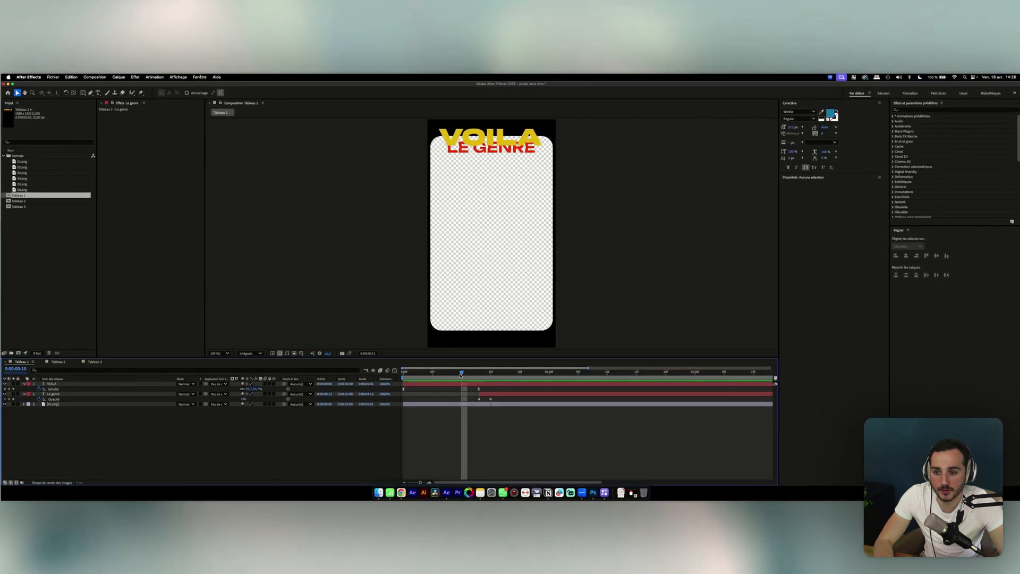
drag(461, 375, 524, 374)
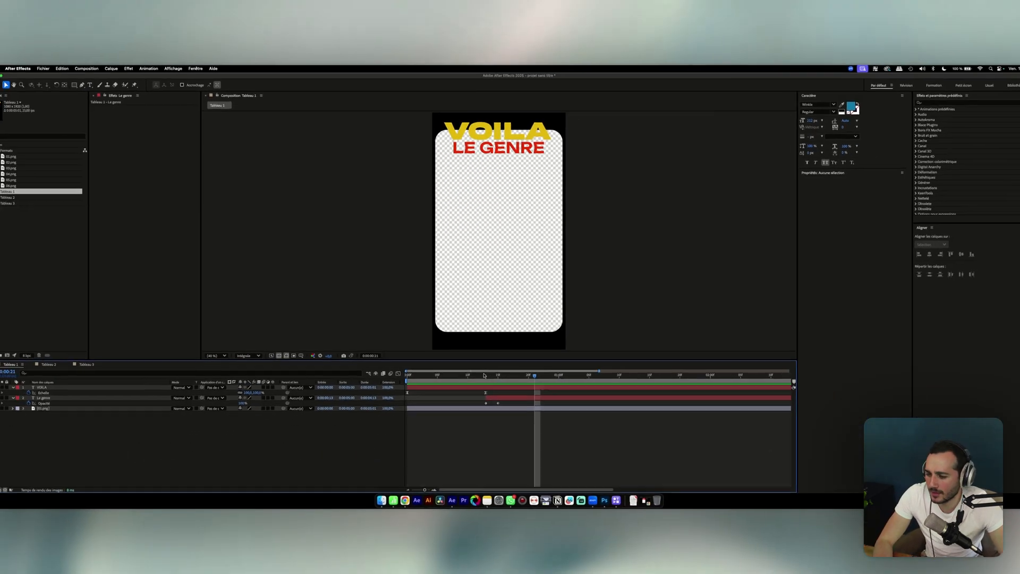
Inspect frame by frame how LE GENRE overlaps VOILA while sliding down, up to 0:00:00:21.
drag(637, 413, 582, 417)
drag(489, 378, 497, 378)
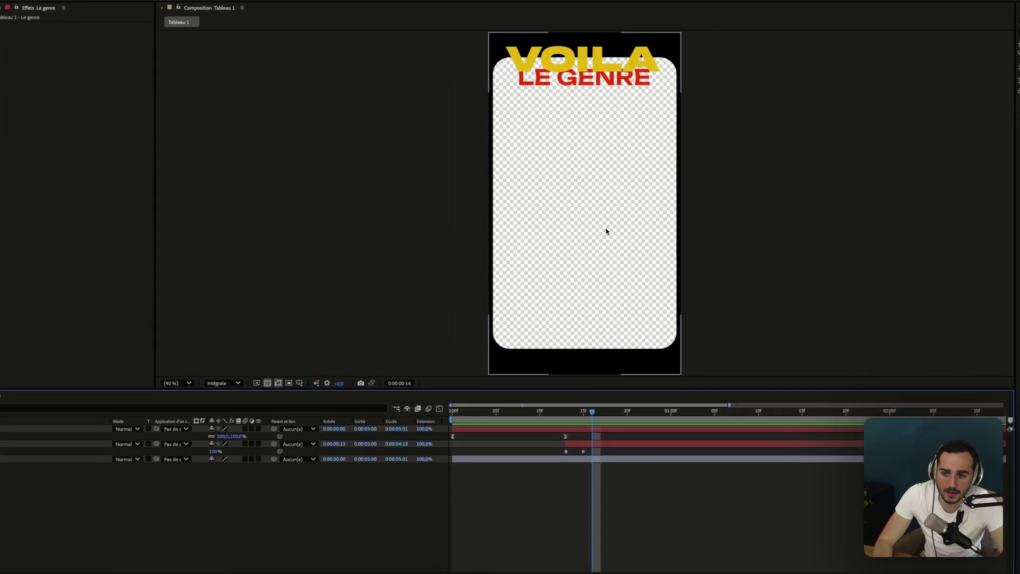
click(609, 83)
click(602, 72)
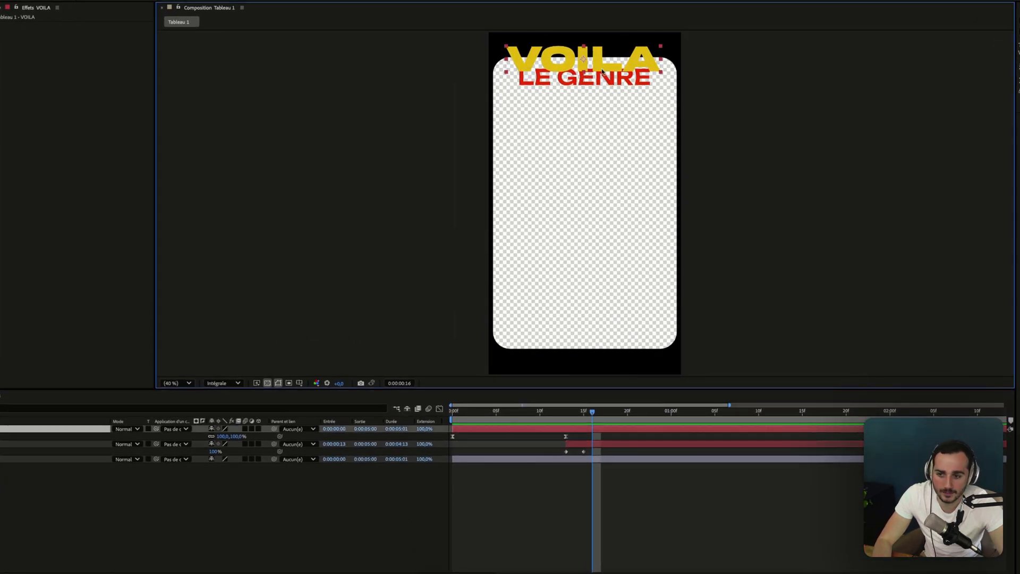
click(602, 411)
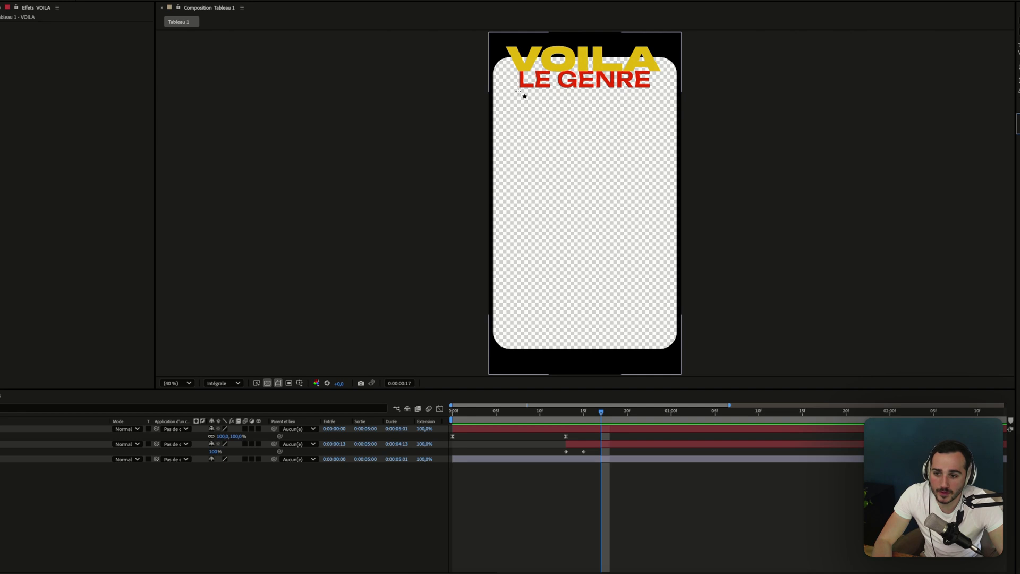
drag(601, 412, 639, 412)
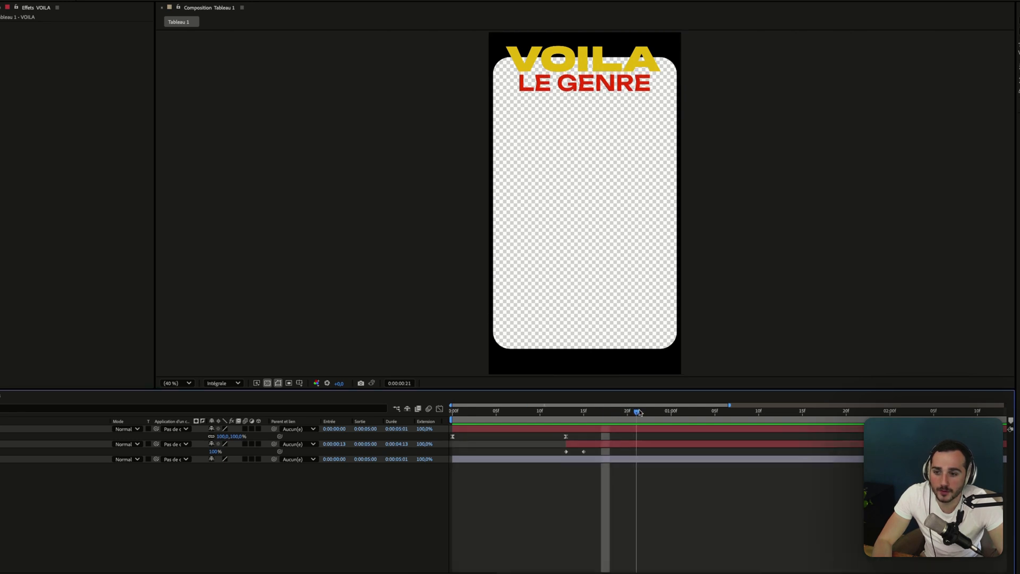
Draw a wide purple rectangle covering the LE GENRE title just below VOILA and center its anchor point.
drag(502, 71, 554, 80)
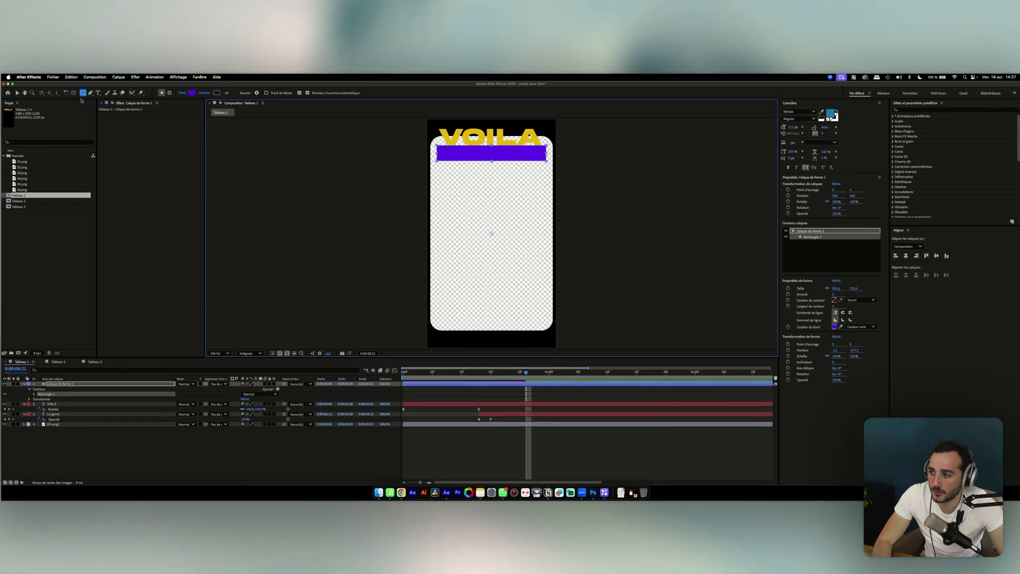
double_click(74, 93)
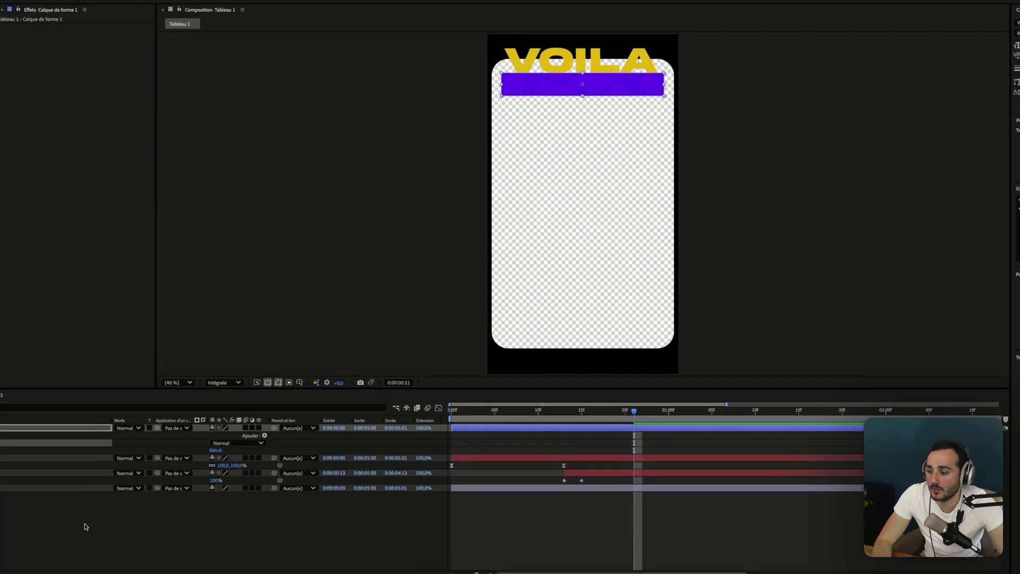
click(593, 92)
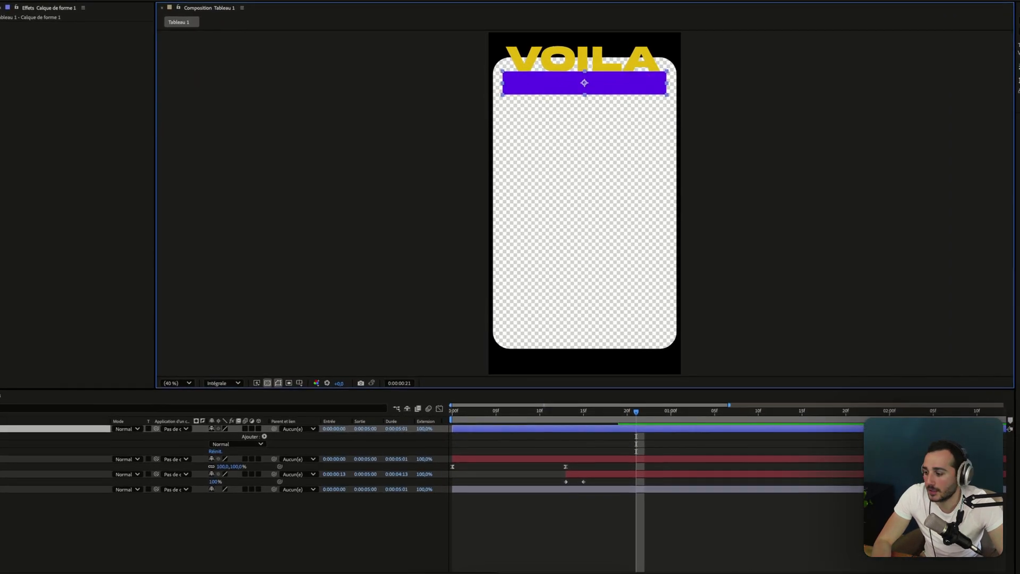
Remove the Opacity keyframes from LE GENRE and rename the rectangle's shape layer ALPHA.
click(470, 474)
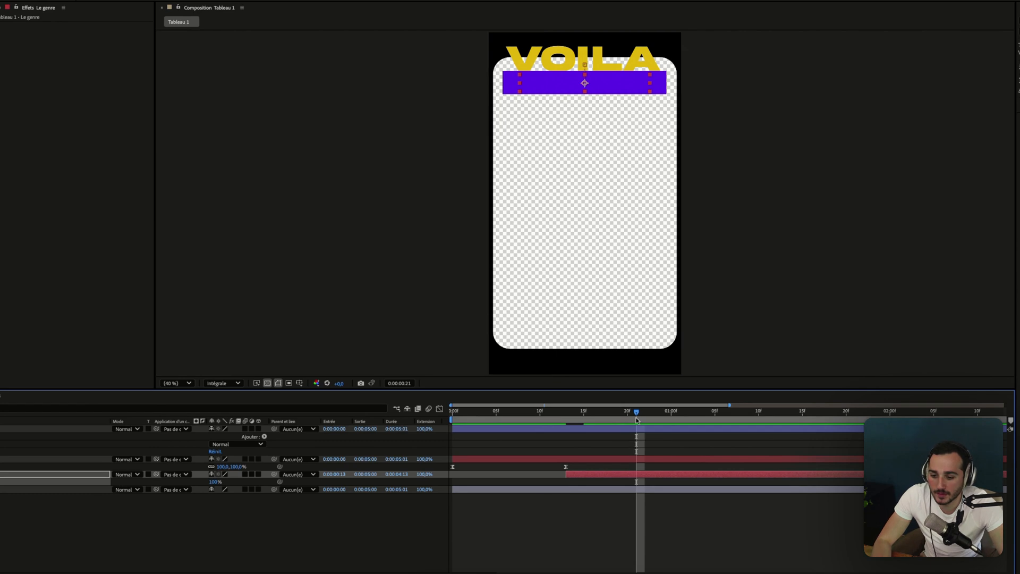
drag(632, 414, 662, 415)
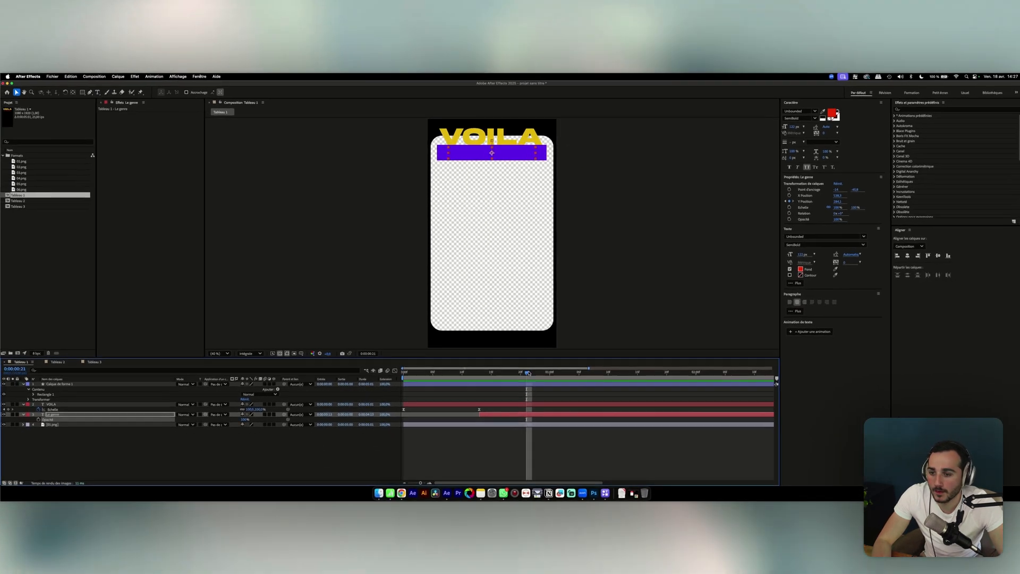
click(61, 384)
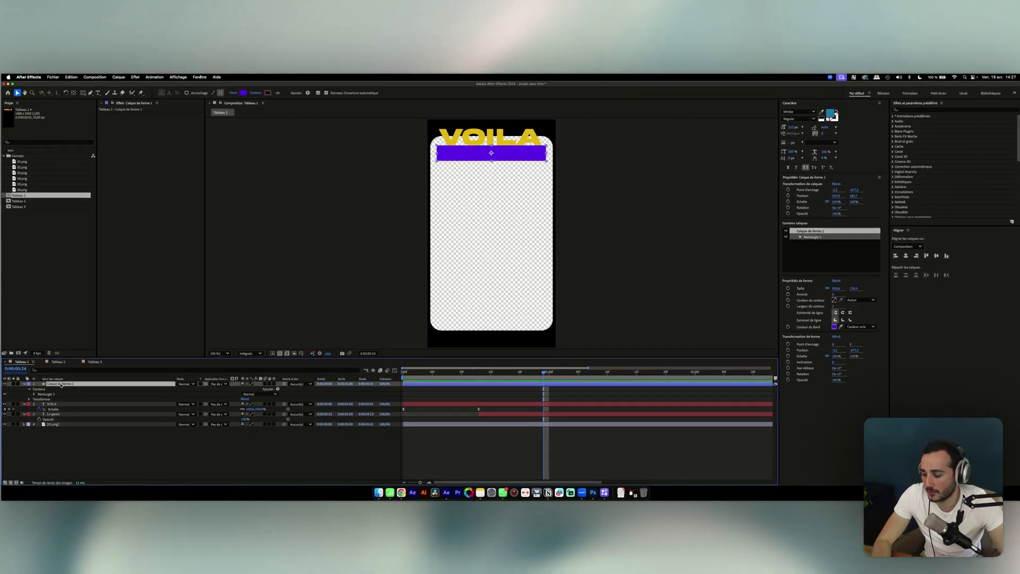
key(Return)
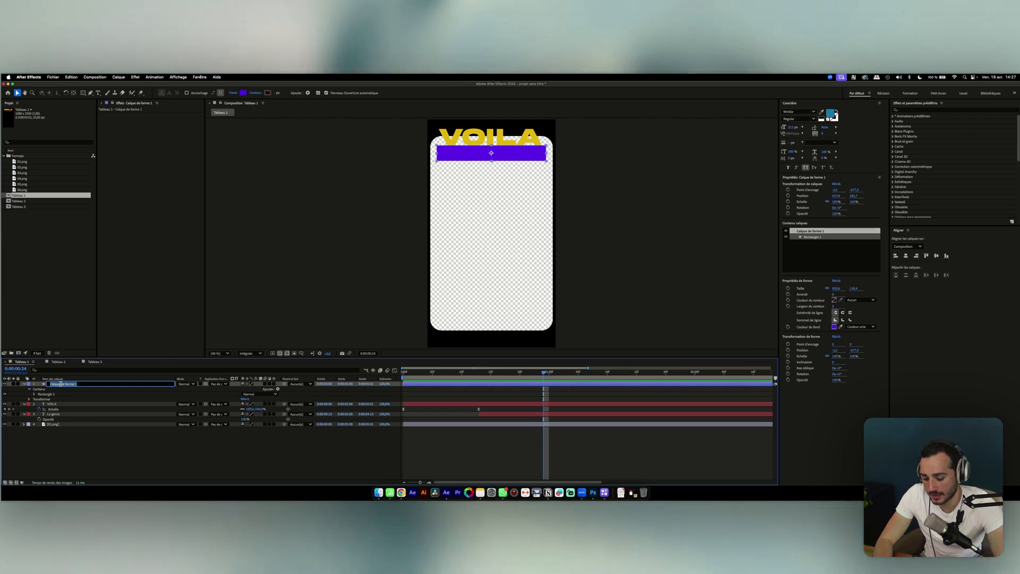
text(AUHA)
click(61, 451)
Set the ALPHA layer as the track matte of LE GENRE, hide VOILA, and scrub through the reveal.
click(54, 414)
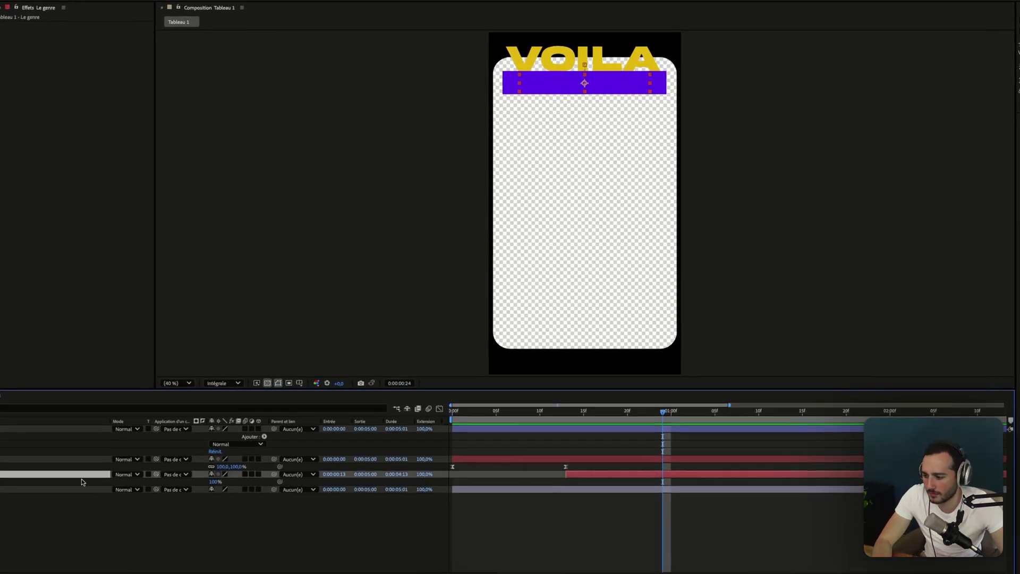
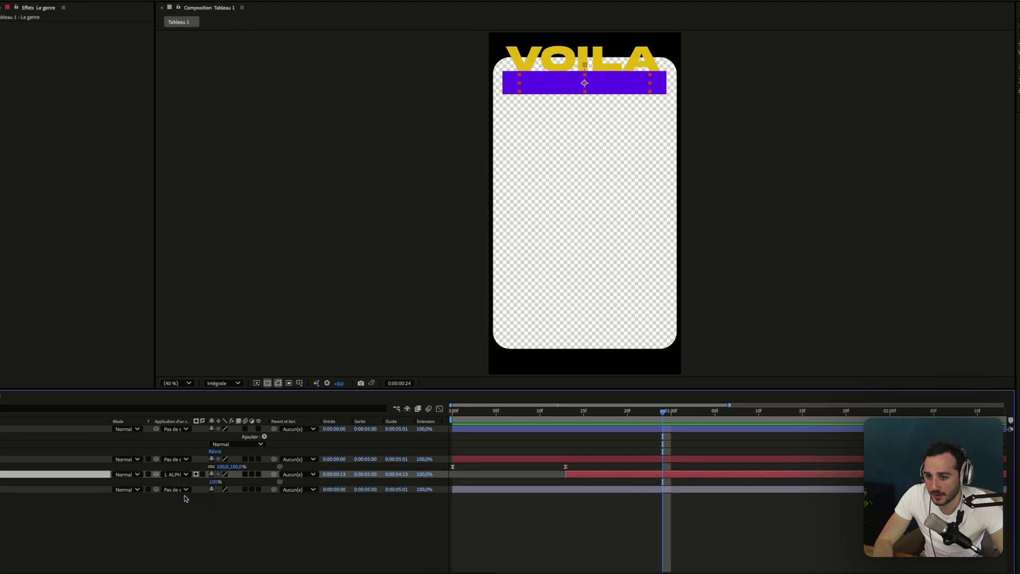
drag(662, 414, 656, 416)
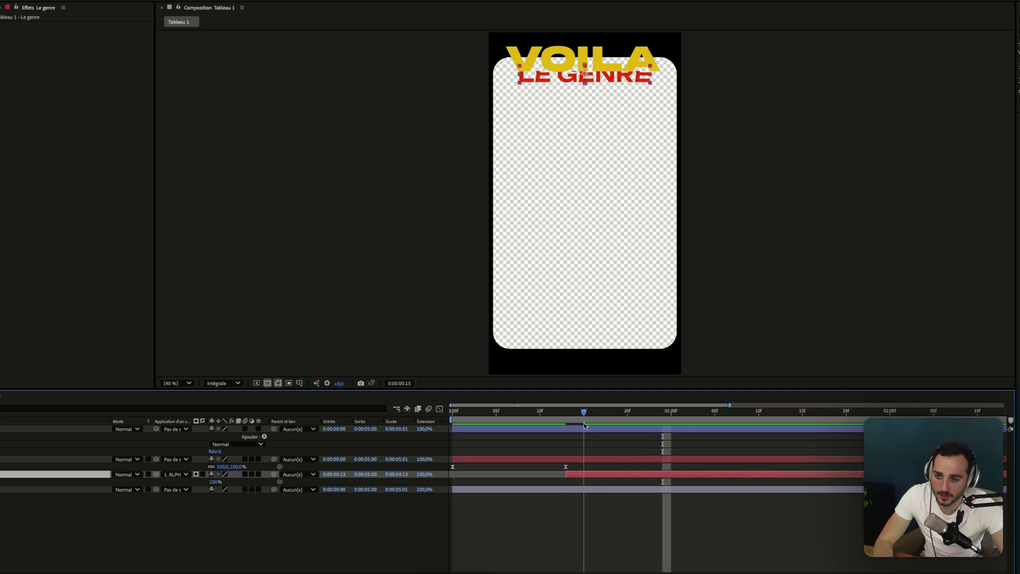
key(ctrl+v)
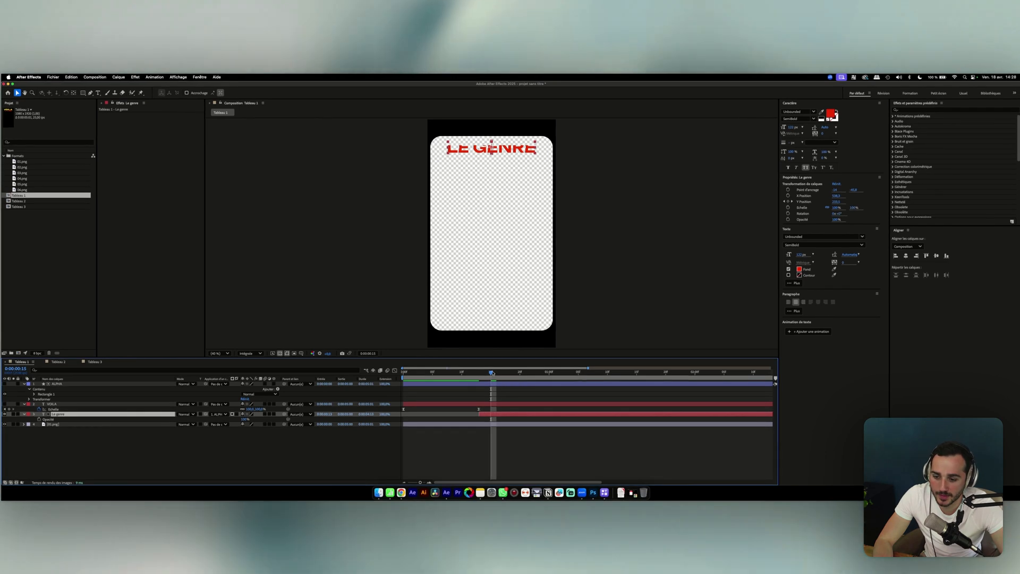
mouse_move(492, 373)
mouse_down()
mouse_move(474, 377)
mouse_move(502, 379)
mouse_move(485, 379)
mouse_up()
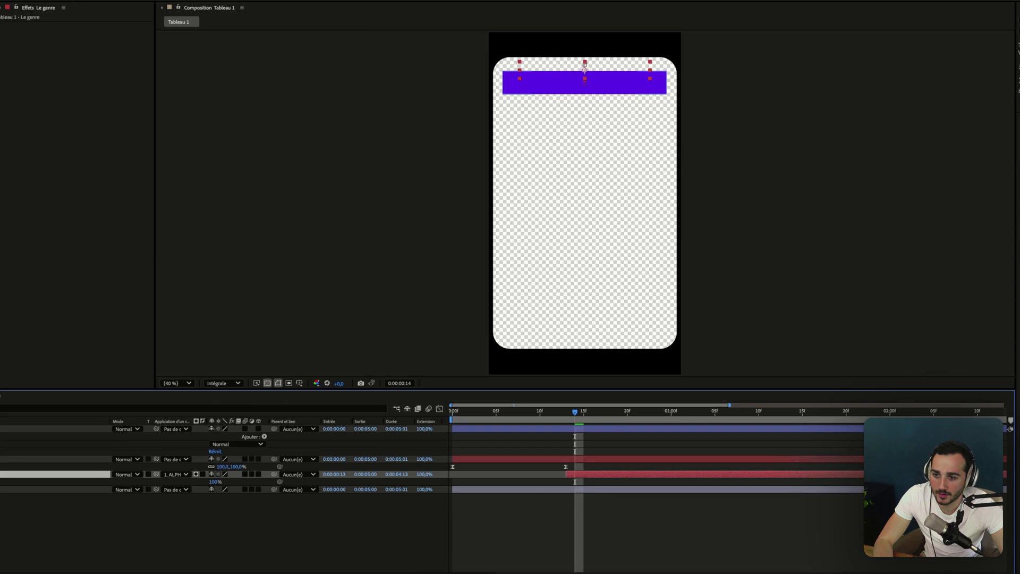
click(565, 420)
drag(589, 420, 635, 419)
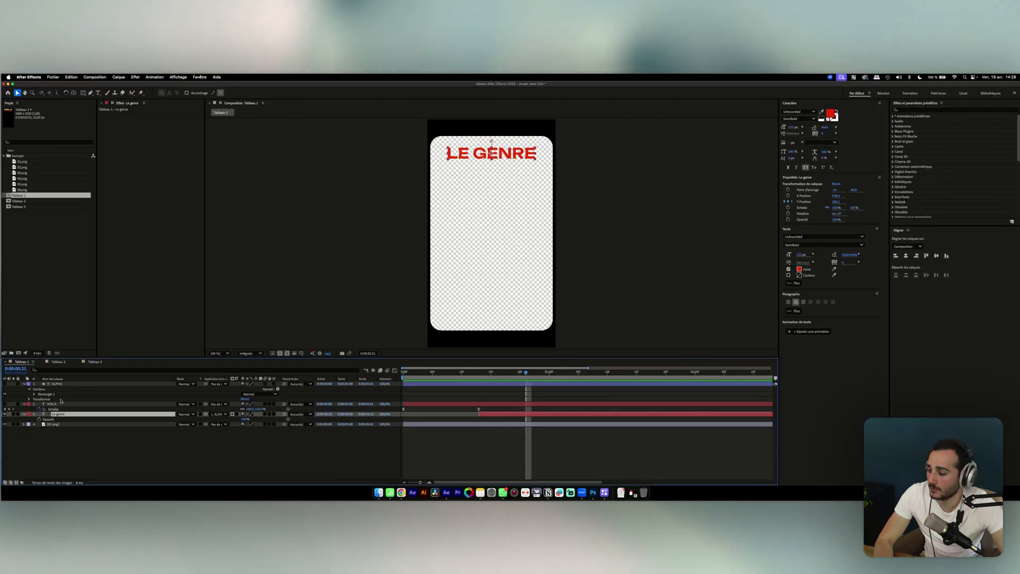
Remove the ALPHA matte setup, restore LE GENRE's Opacity keyframes of 0% at 0:00:00:13 and 100% at 0:00:00:15, and preview.
click(60, 384)
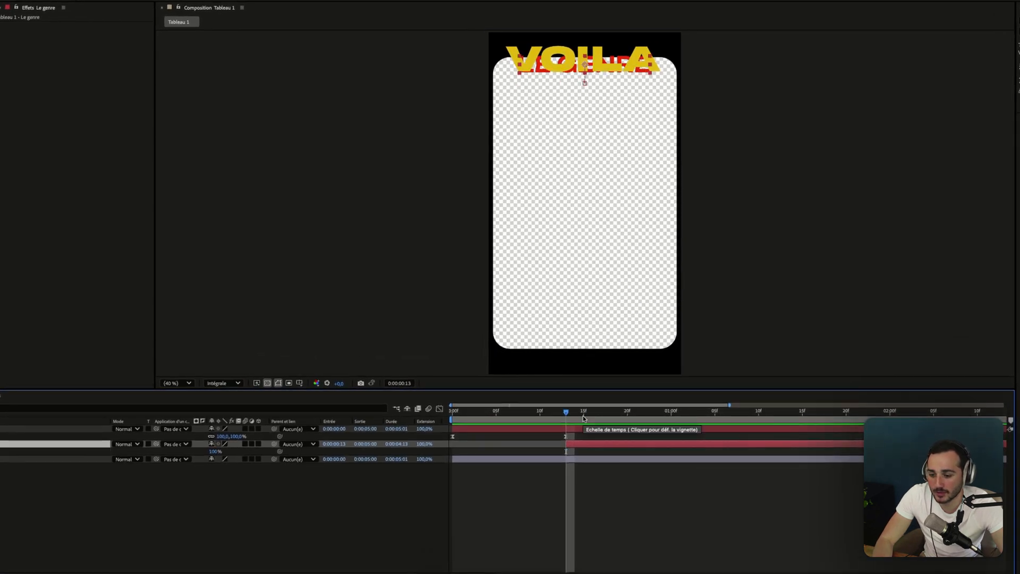
drag(583, 419, 373, 427)
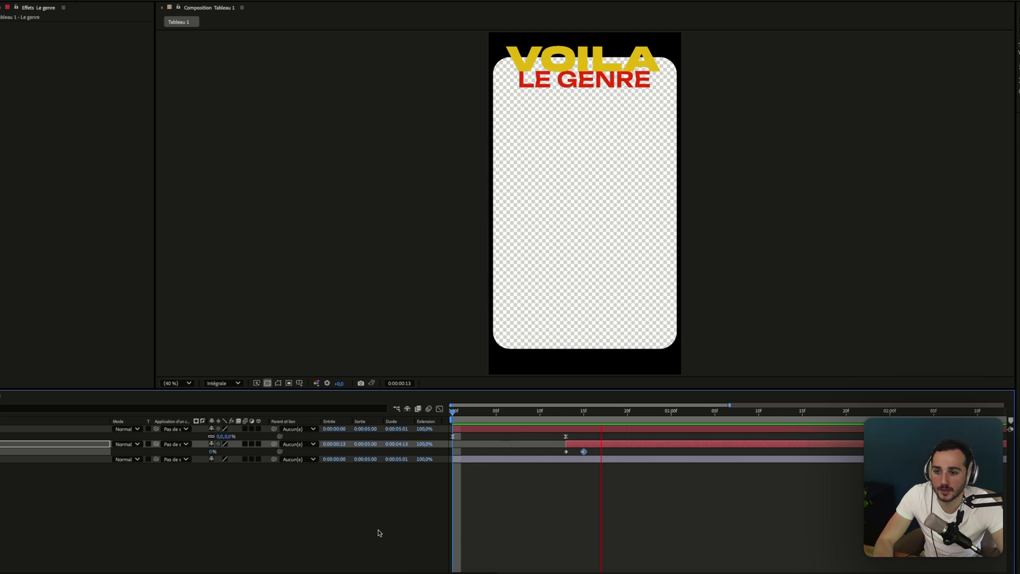
drag(487, 412, 456, 400)
key(space)
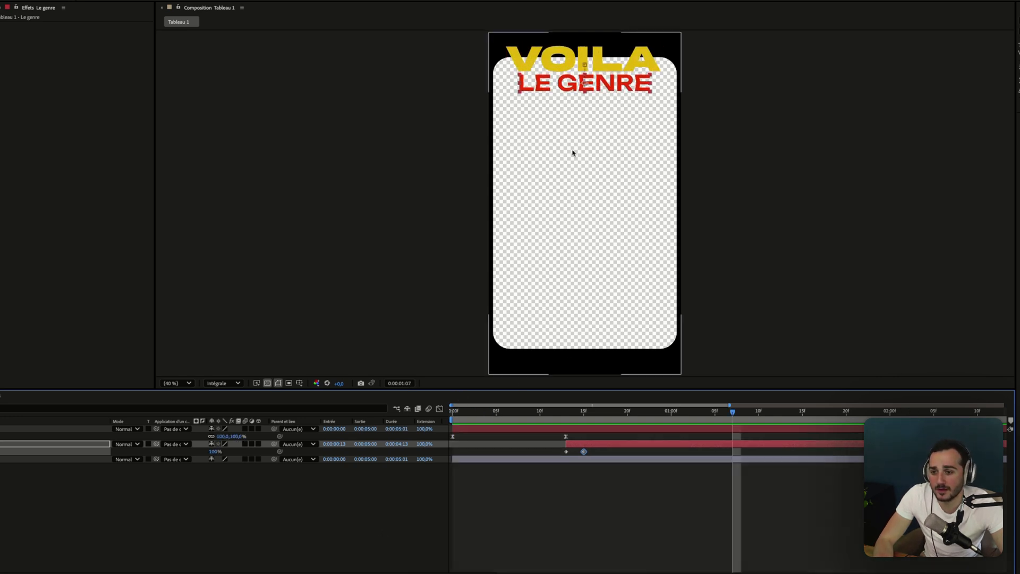
Switch to Chrome to view the Instagram reference reel and return to the After Effects composition.
click(579, 204)
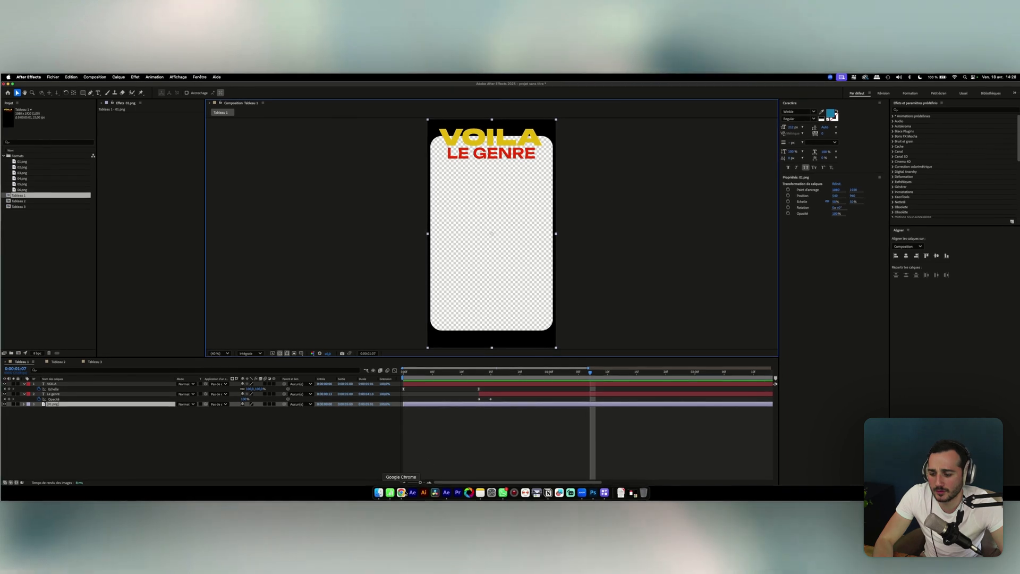
click(403, 492)
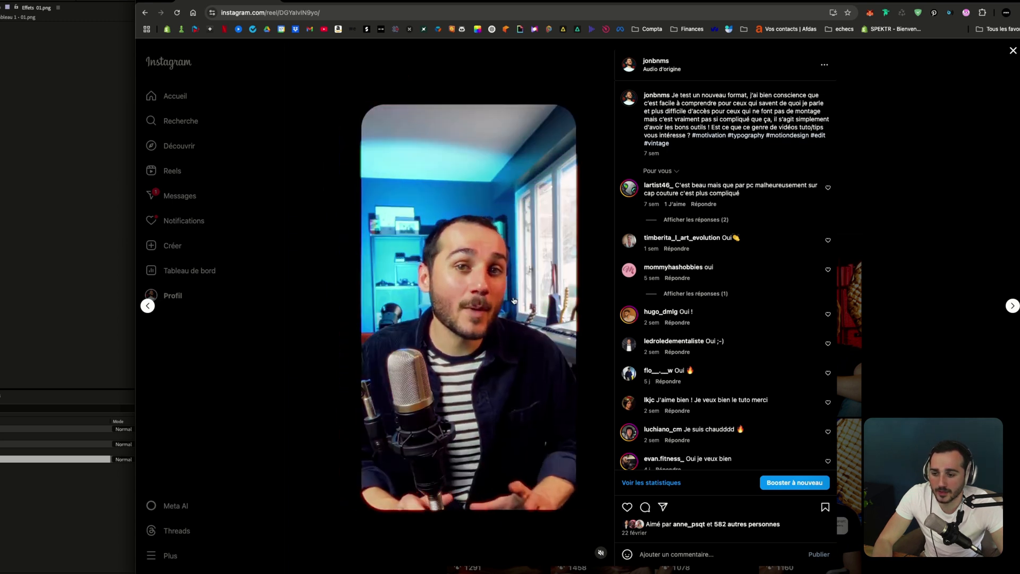
click(275, 0)
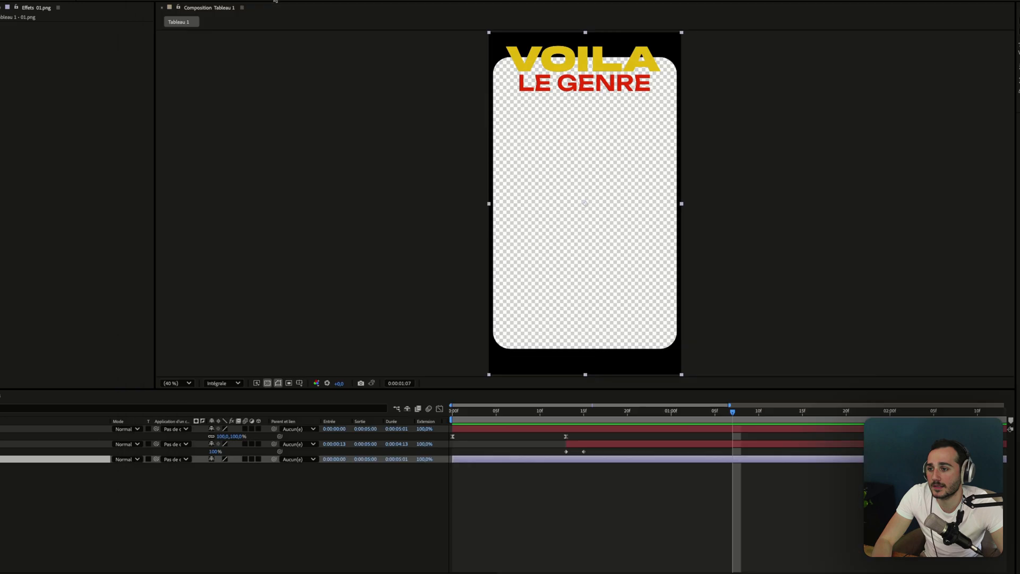
Create a text layer reading "Bonjour" in the middle area of the Tableau 1 composition.
click(253, 108)
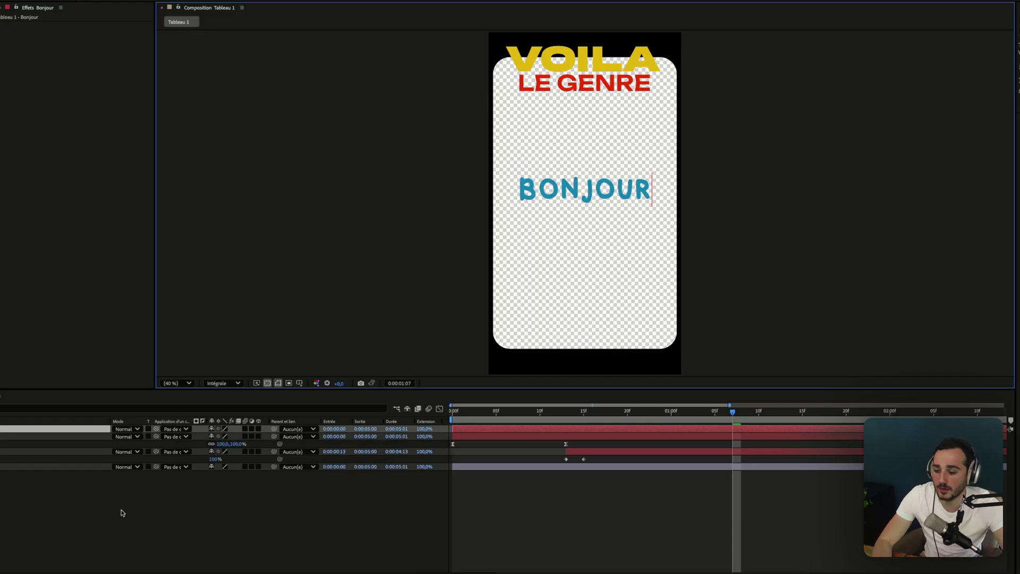
click(122, 513)
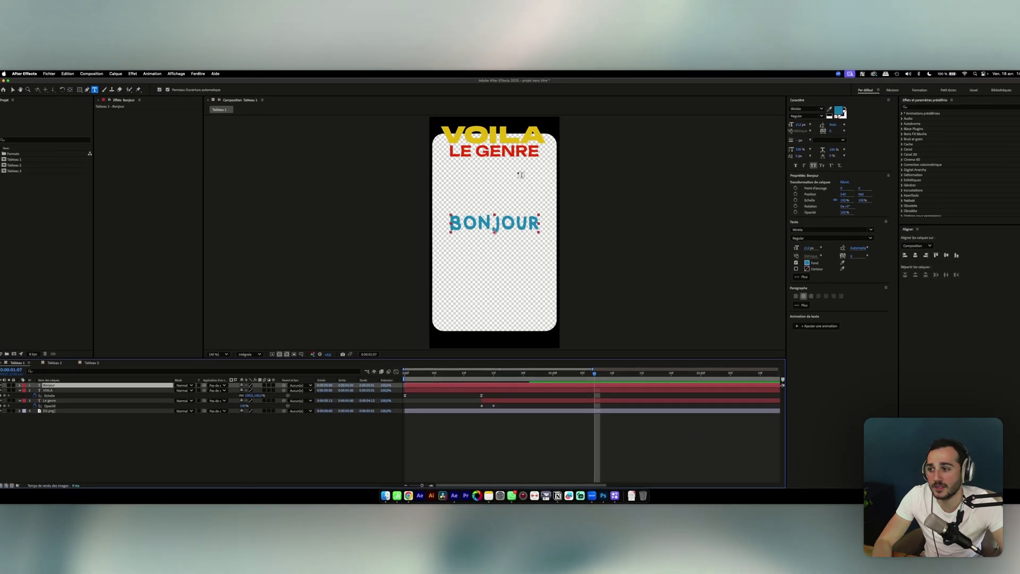
Search the effects and presets for "machin", apply the Machine text animation preset to the BONJOUR layer, and preview it.
click(199, 77)
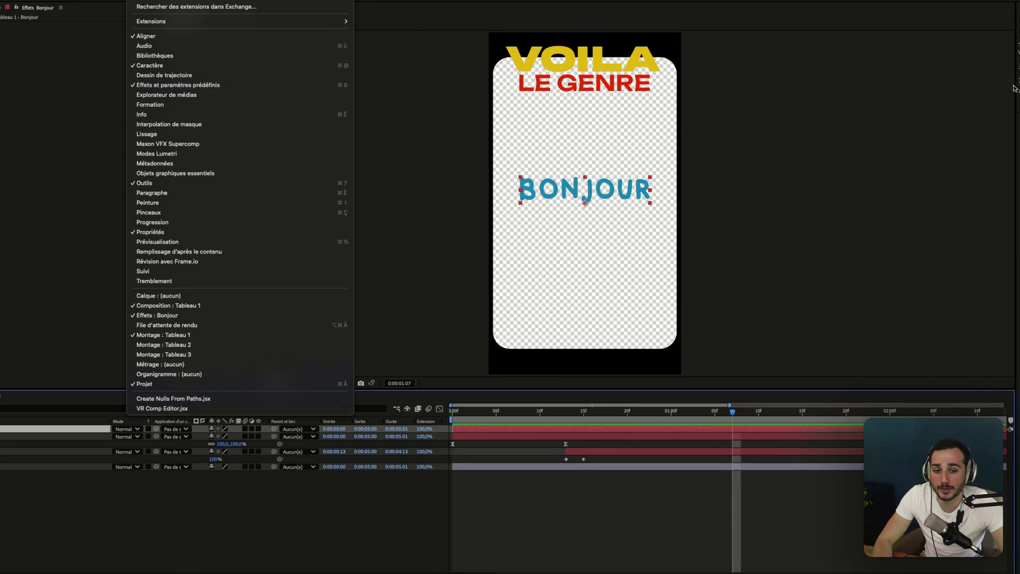
click(928, 109)
click(927, 108)
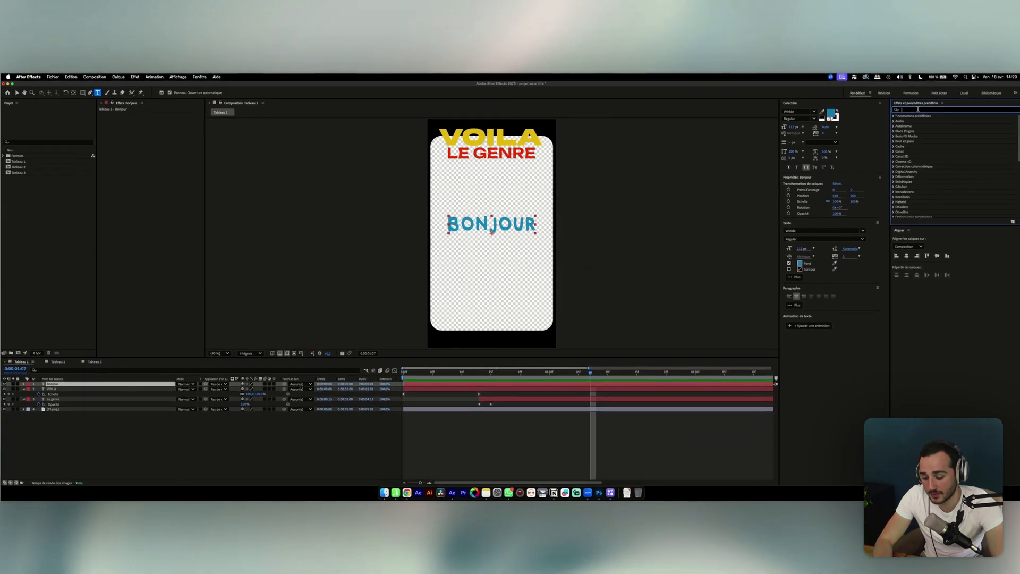
text(machin)
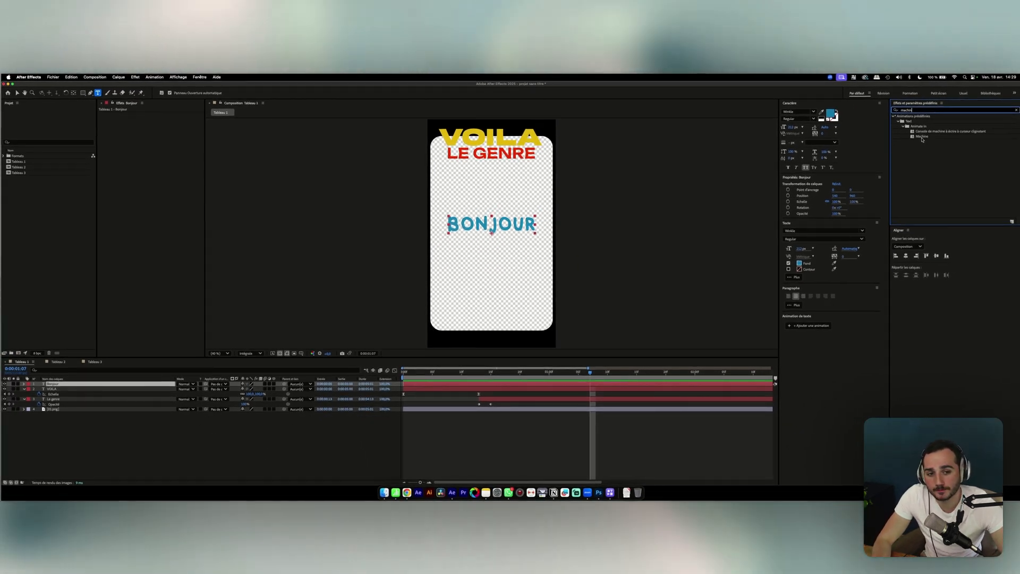
click(923, 137)
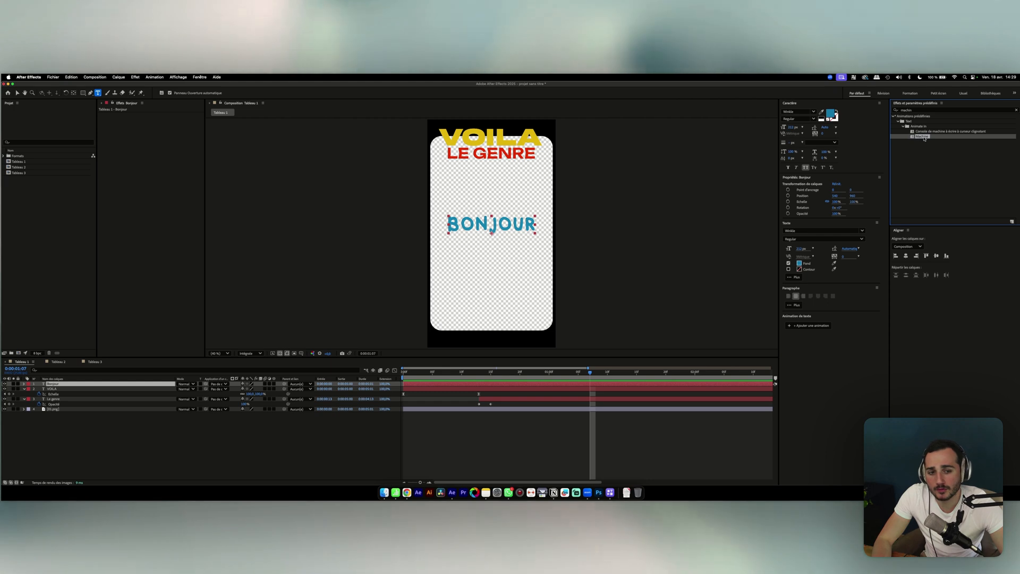
drag(921, 142, 501, 225)
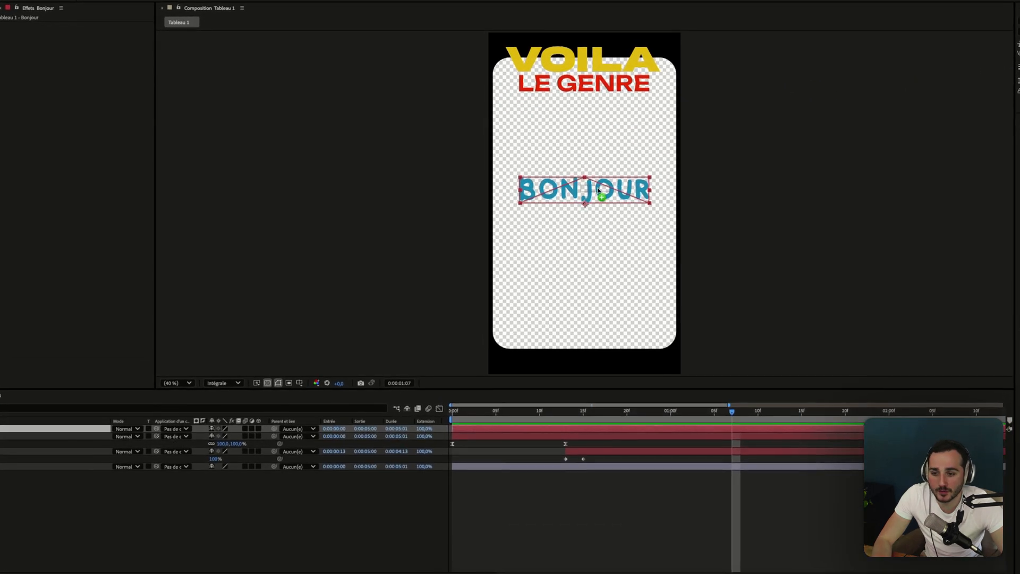
drag(599, 190, 595, 192)
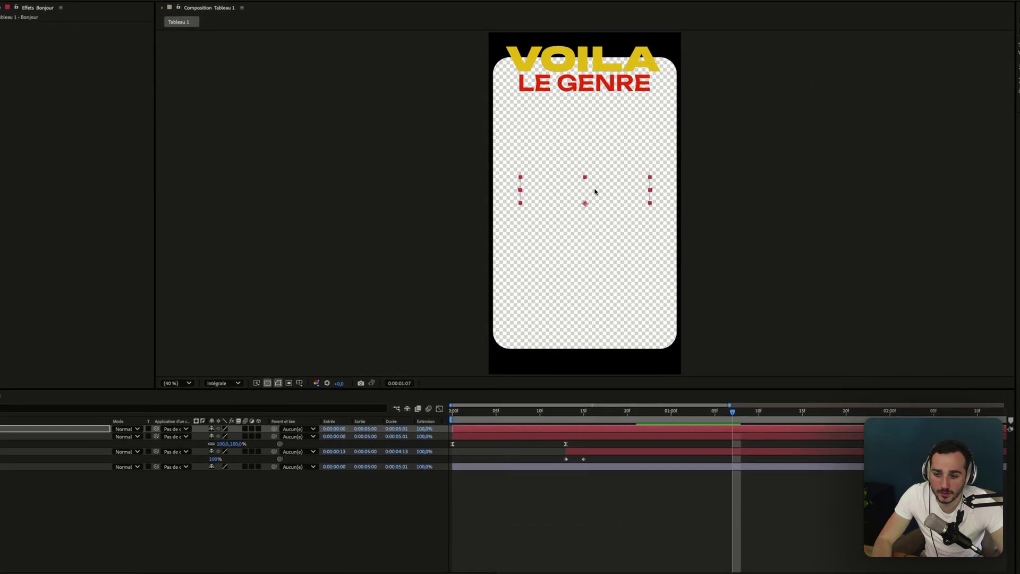
key(space)
click(569, 439)
drag(467, 417, 478, 414)
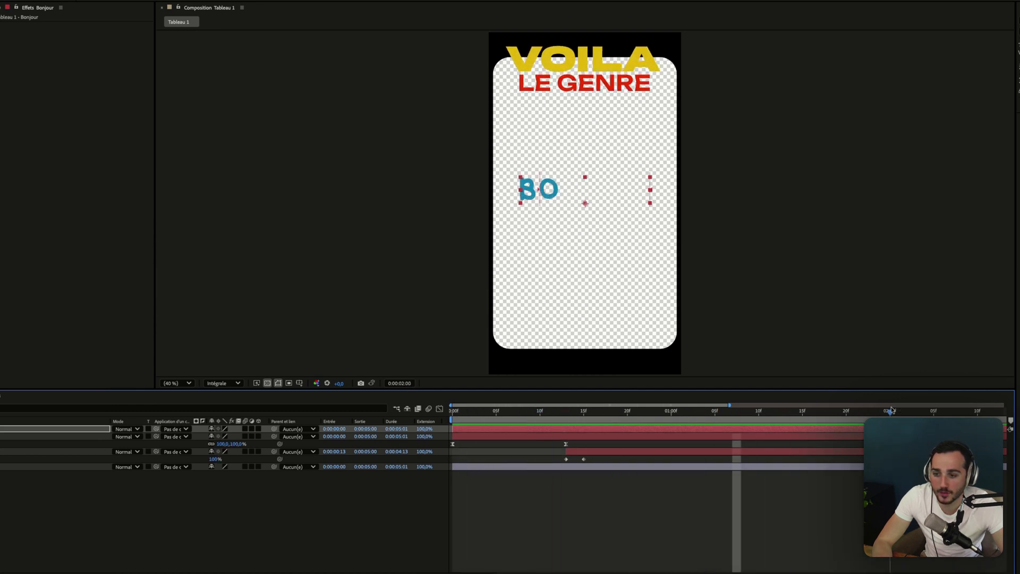
Reveal the Début keyframes of the Bonjour layer's typewriter animation and scrub through the letters appearing between them.
drag(892, 410, 1010, 407)
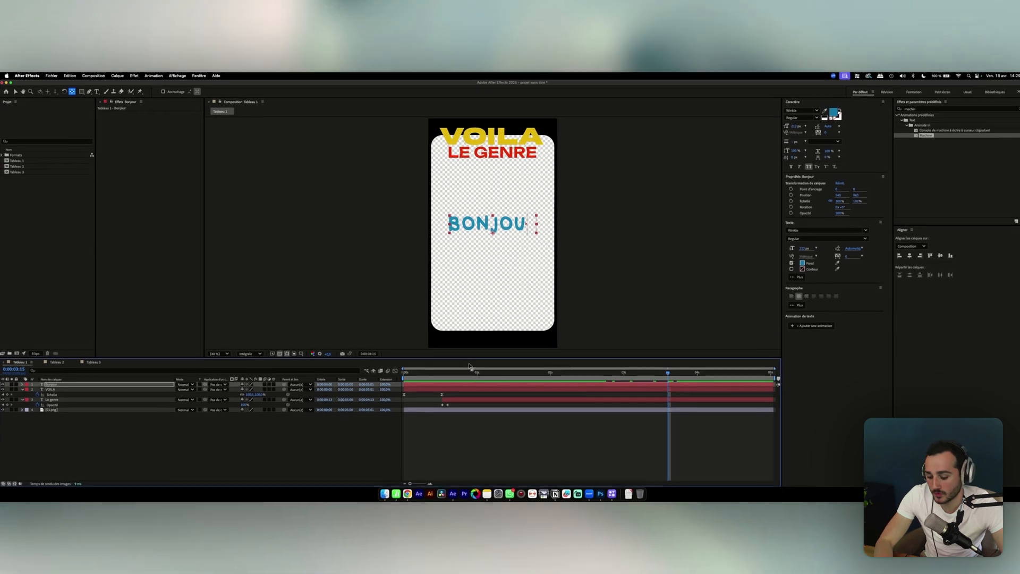
click(78, 389)
click(62, 384)
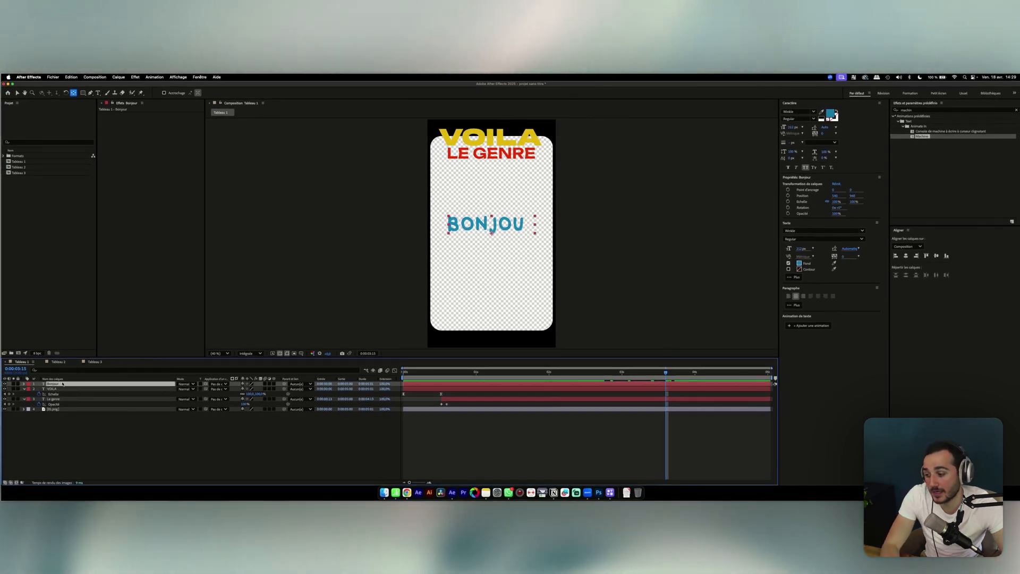
key(u)
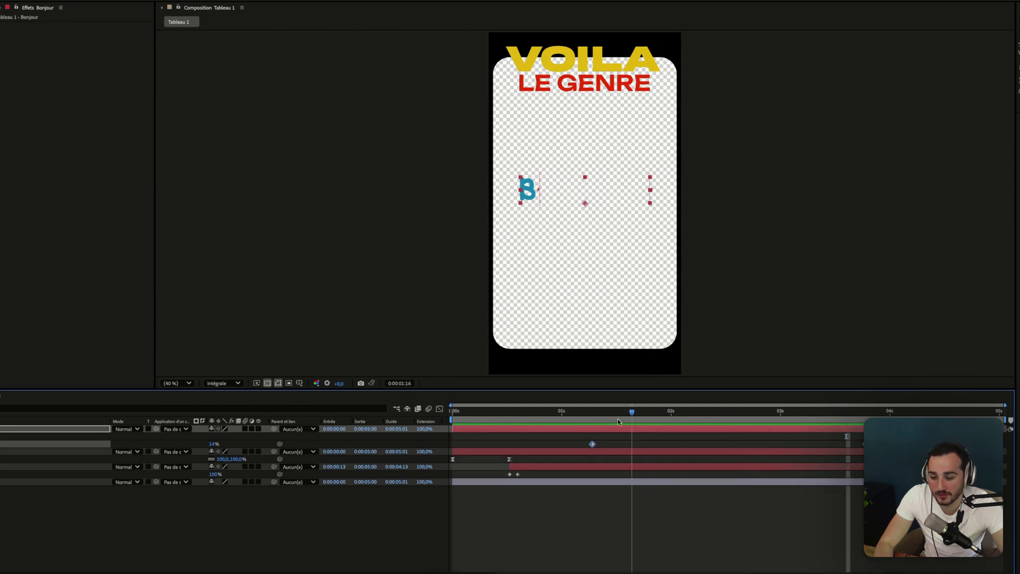
drag(736, 419, 803, 419)
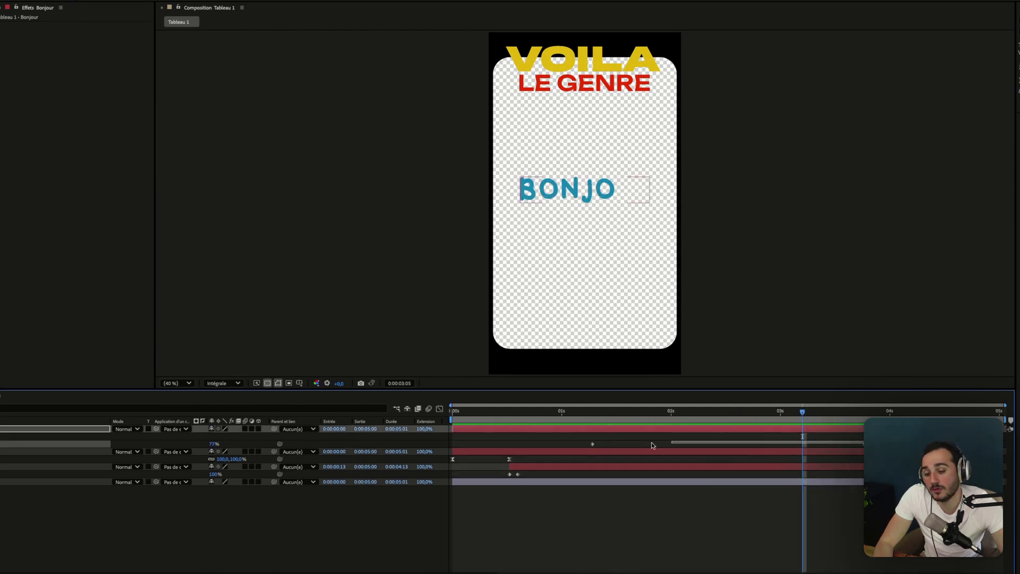
click(608, 442)
click(589, 412)
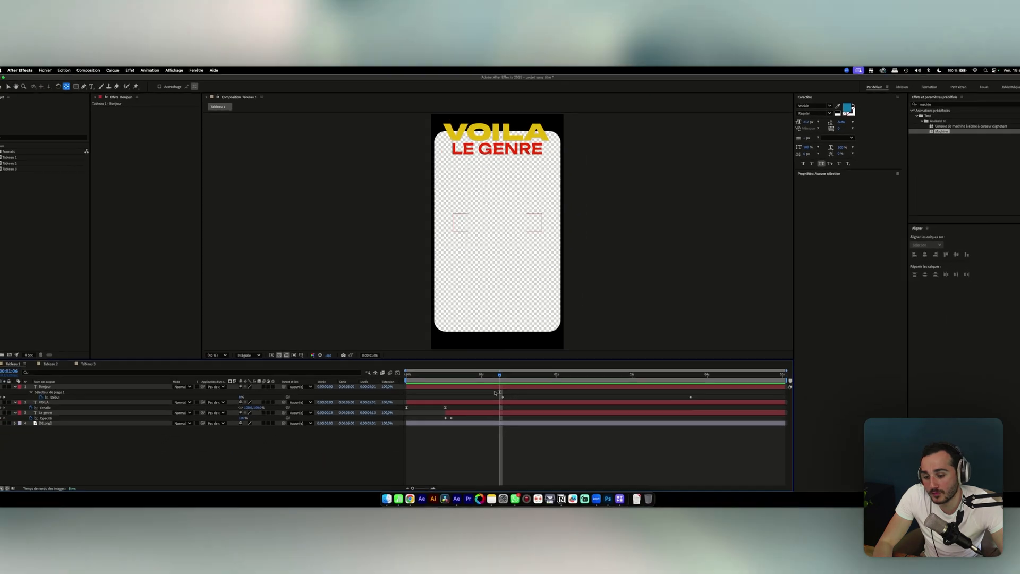
drag(581, 436, 893, 451)
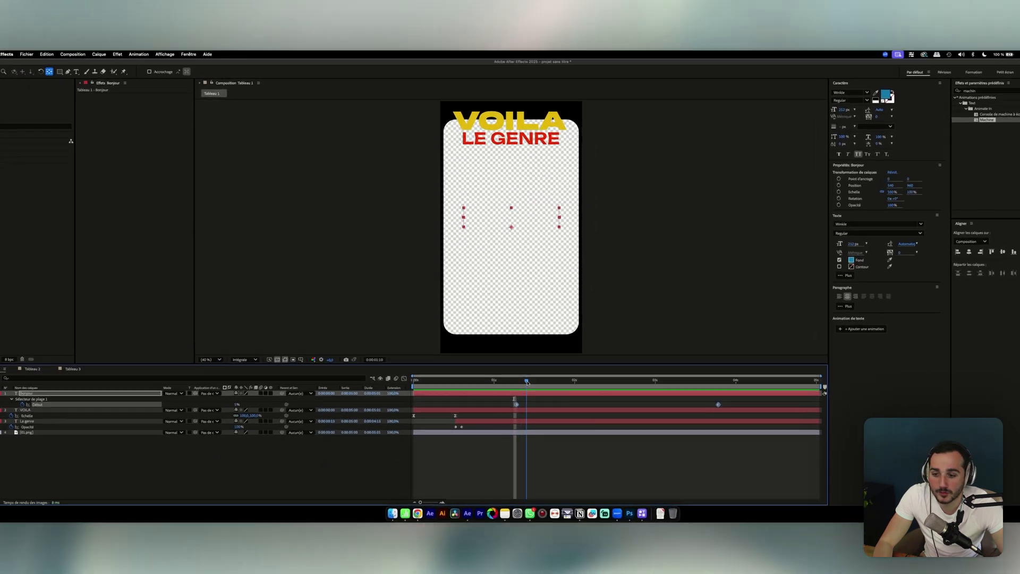
click(537, 373)
drag(643, 413, 742, 413)
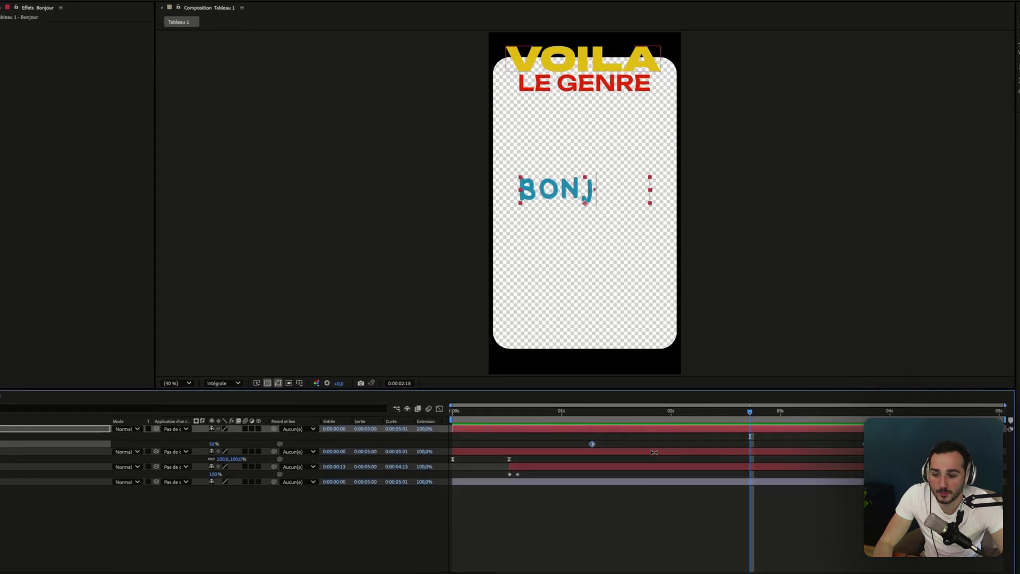
Move Bonjour's first Début keyframe to 0:00:00:15 and the last to about 0:00:01:06, and preview the faster typing.
click(519, 412)
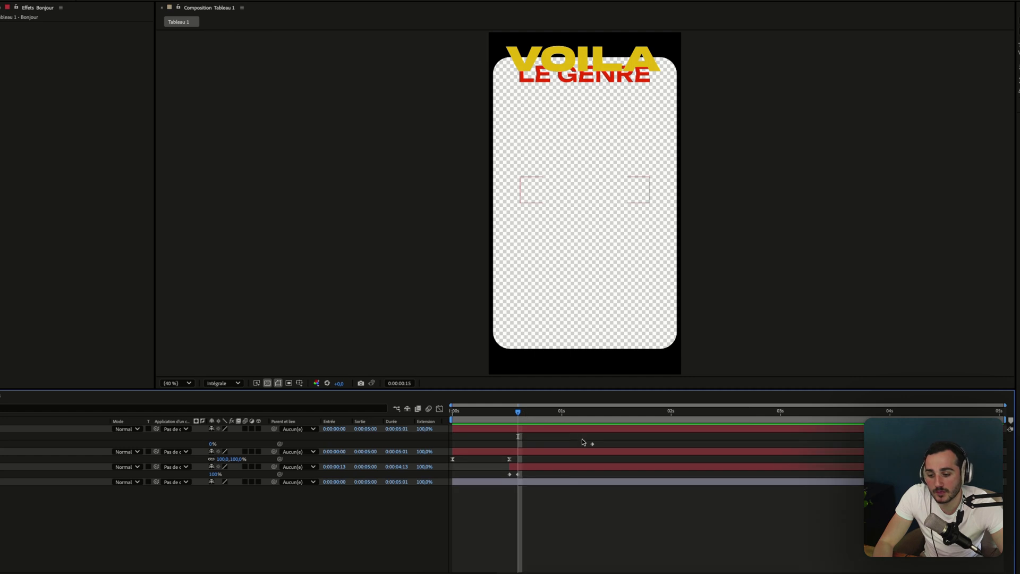
drag(593, 444, 548, 444)
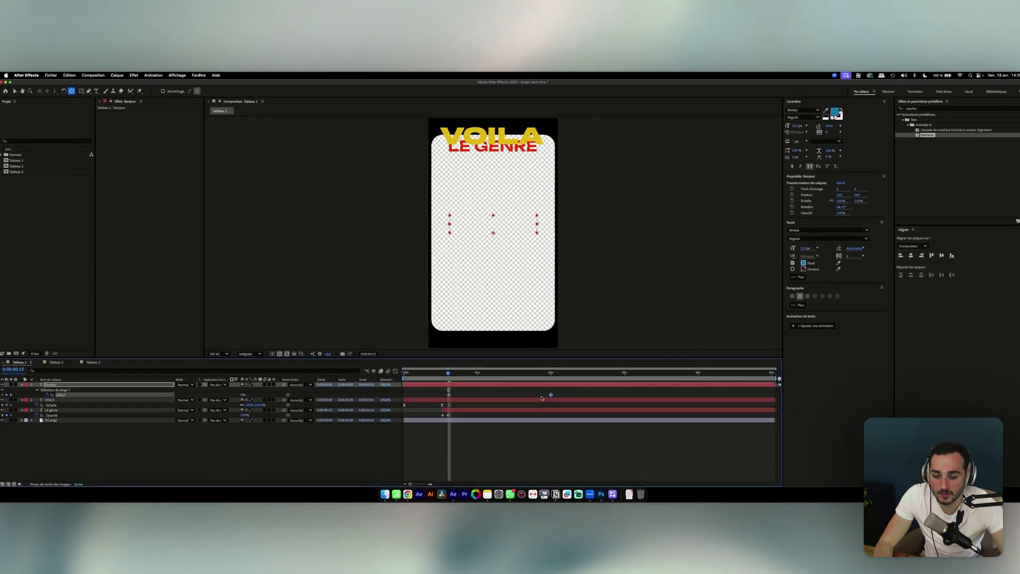
key(space)
drag(470, 394, 493, 394)
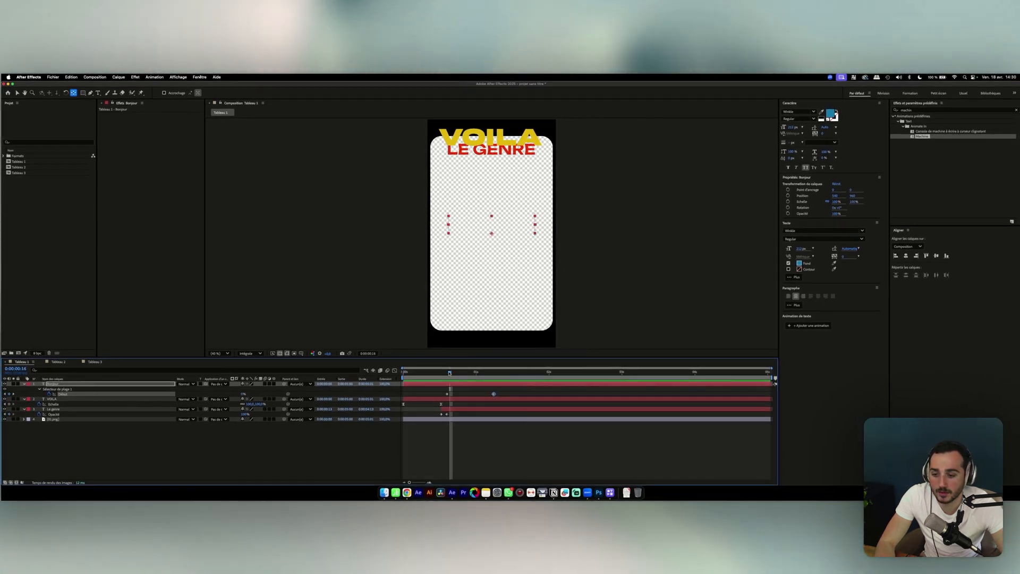
key(space)
key(space)
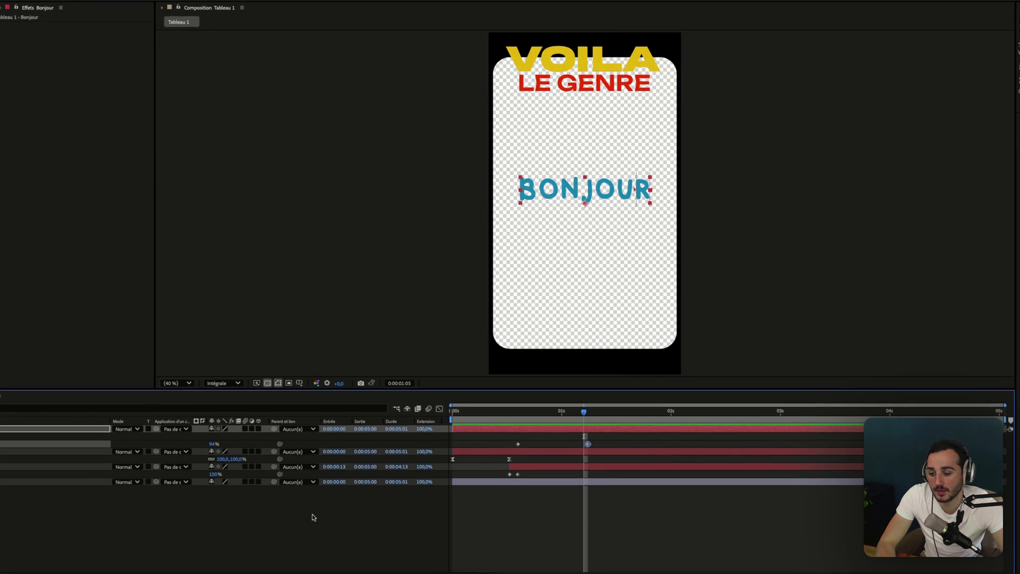
click(290, 525)
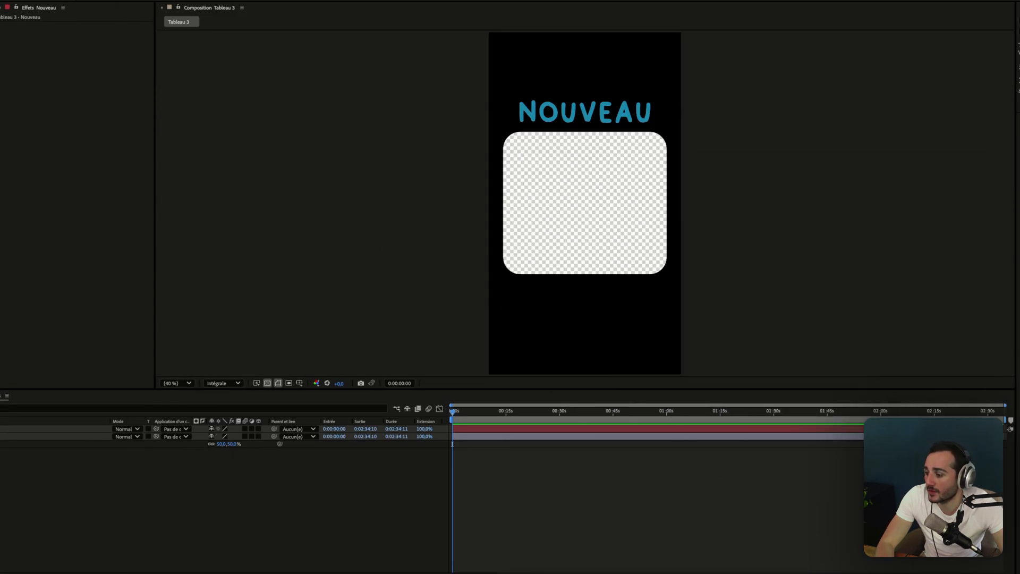
Delete all layers of Tableau 3 and draw an open winding curve down the frame with the Pen tool.
key(ctrl+a)
key(Delete)
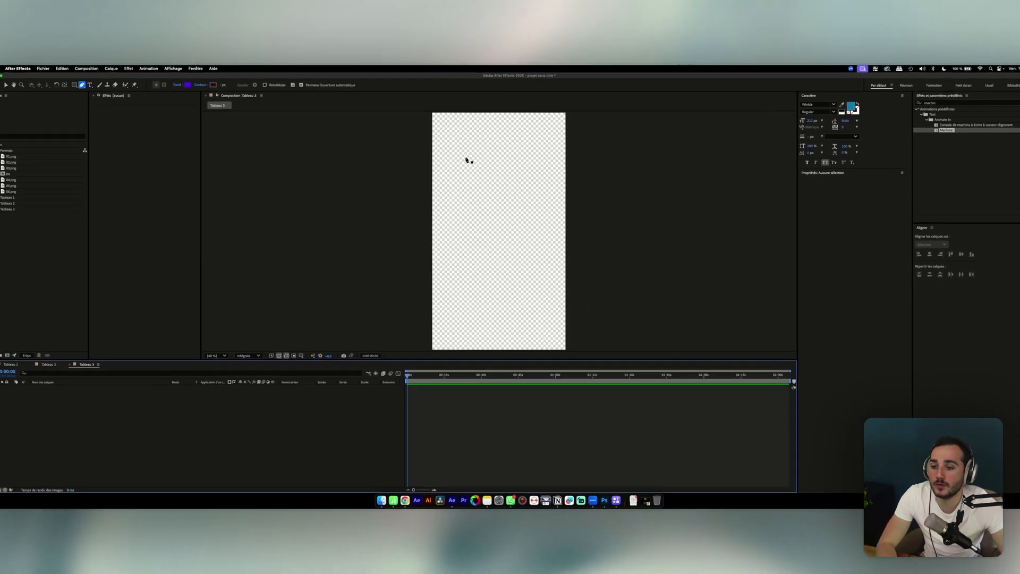
drag(546, 92, 570, 98)
drag(623, 149, 619, 159)
drag(557, 193, 559, 219)
drag(595, 245, 610, 255)
drag(508, 270, 510, 271)
drag(520, 293, 461, 310)
drag(442, 288, 444, 284)
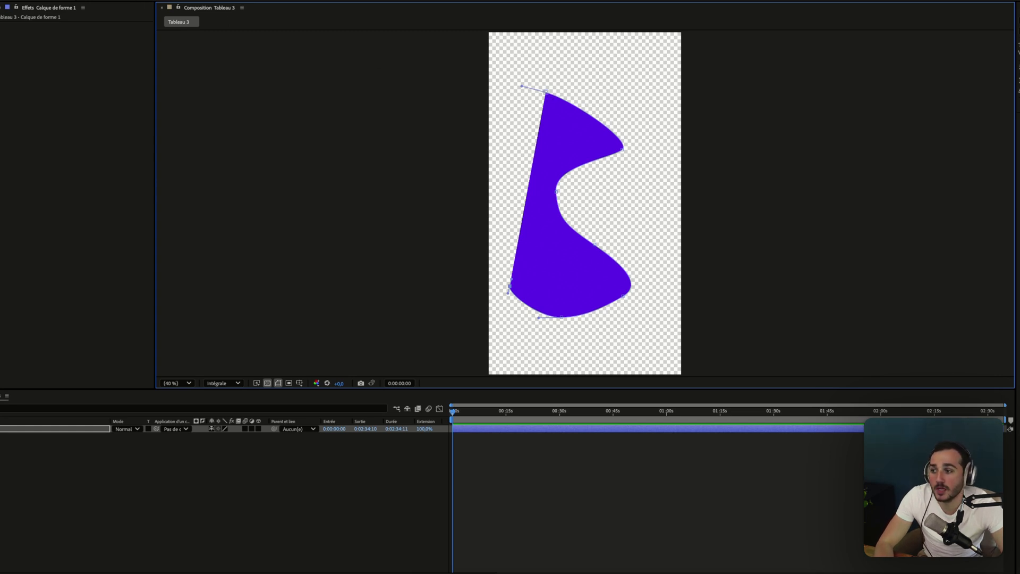
Set the curve's fill to none and give it a solid-colour stroke 9 px wide.
click(372, 1)
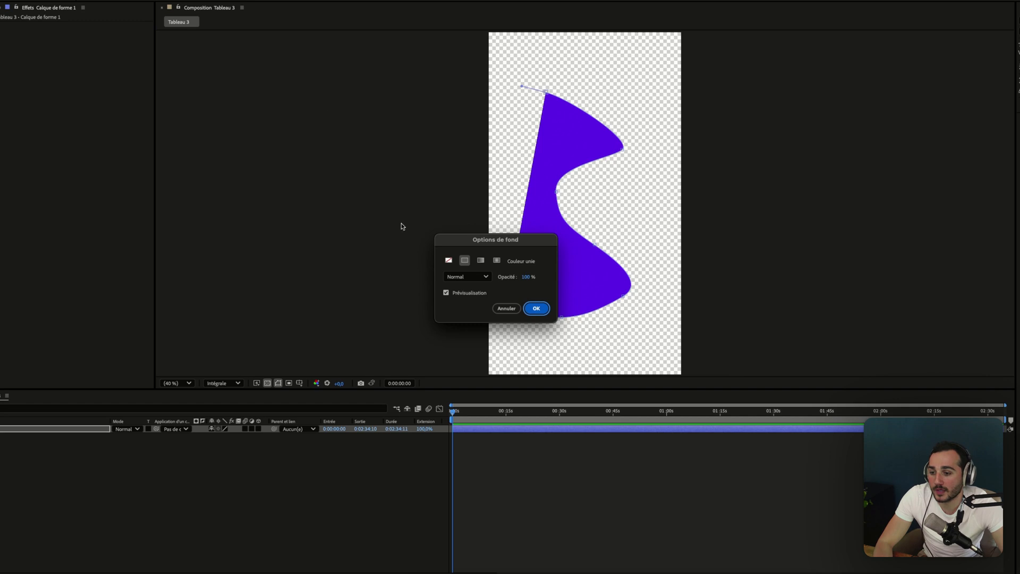
click(448, 261)
click(536, 308)
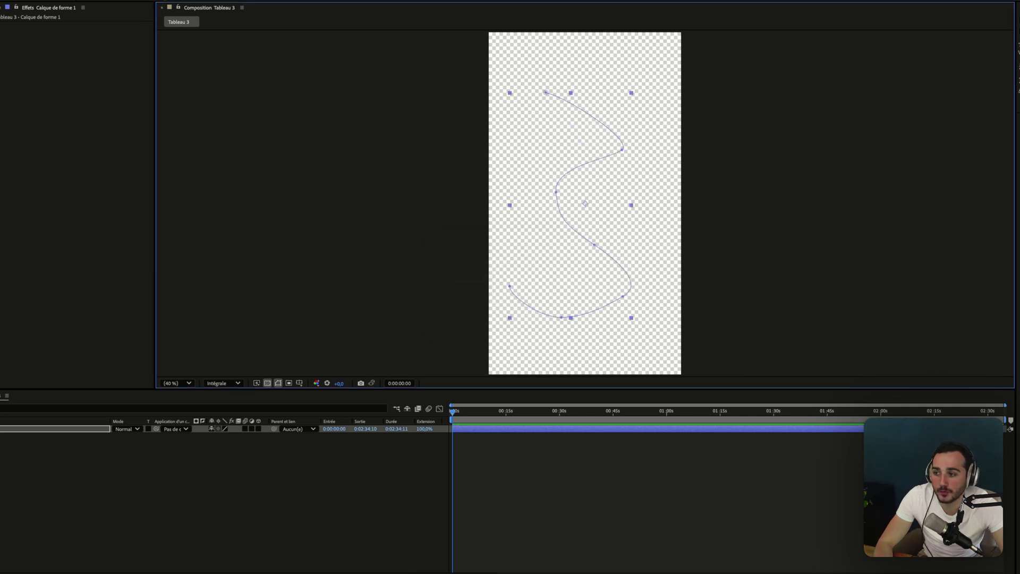
click(418, 1)
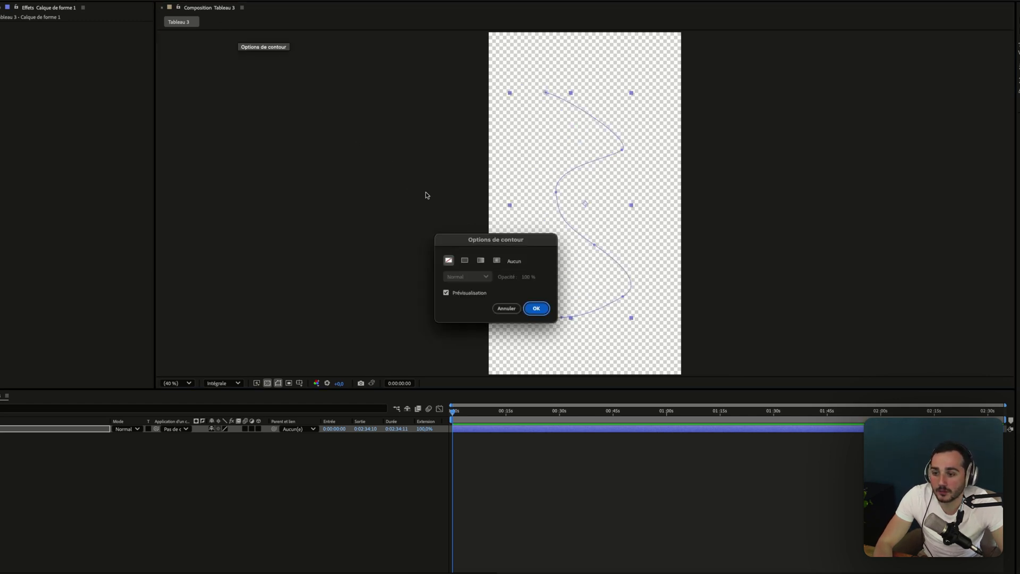
click(467, 264)
click(536, 308)
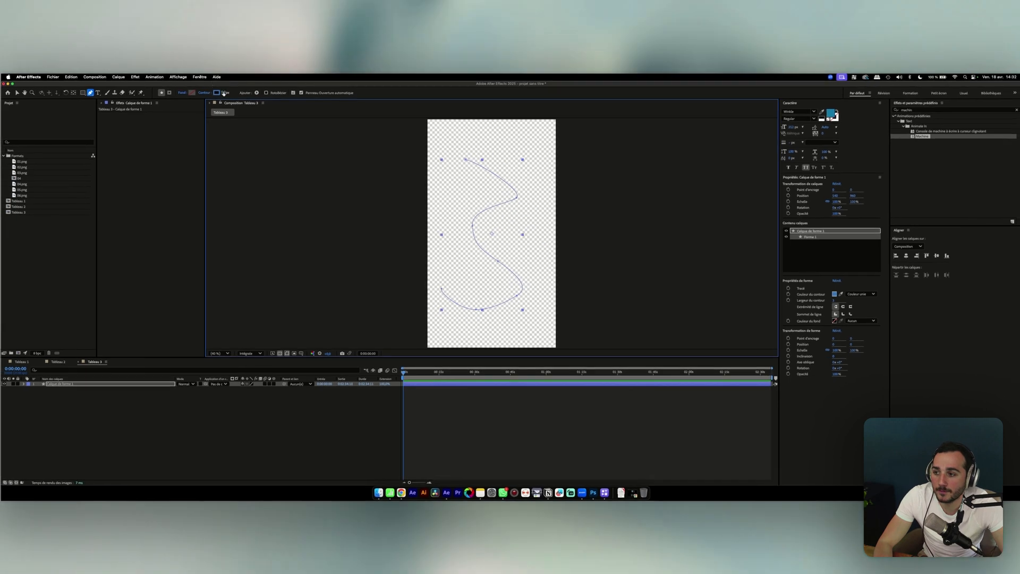
drag(227, 93, 228, 92)
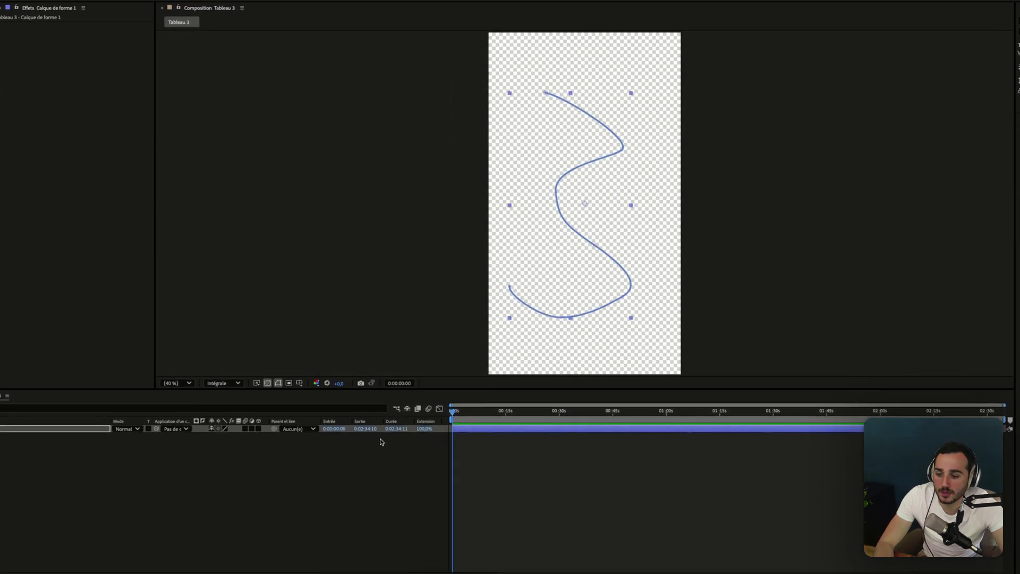
Expand the shape layer's properties and add the Réduire les tracés operation to it.
click(21, 438)
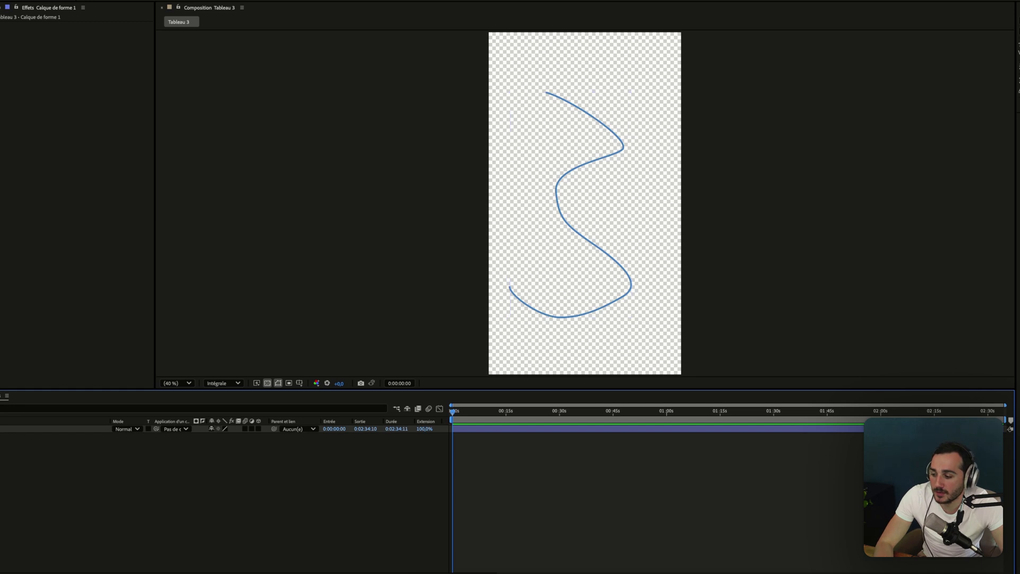
click(22, 429)
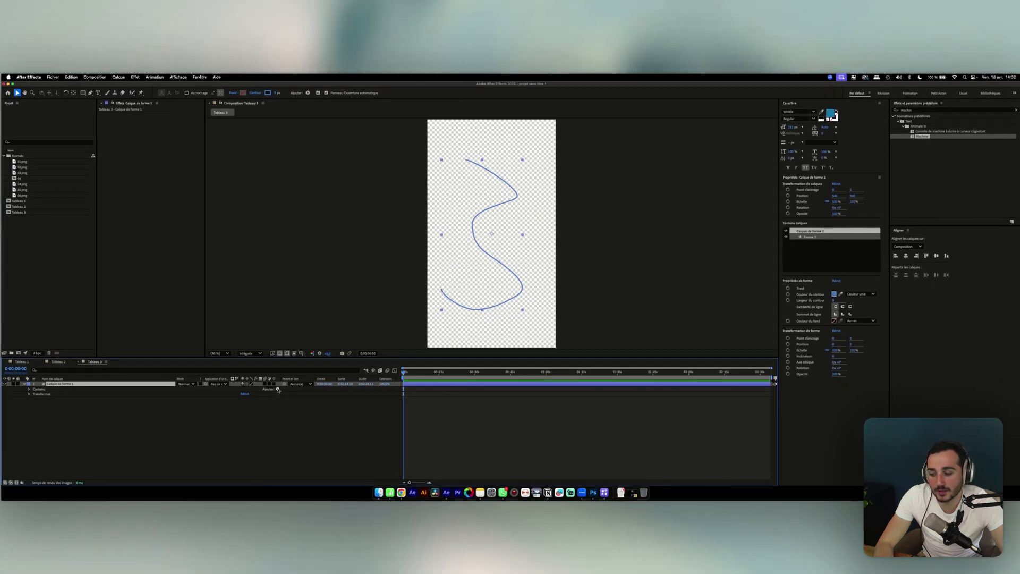
click(278, 390)
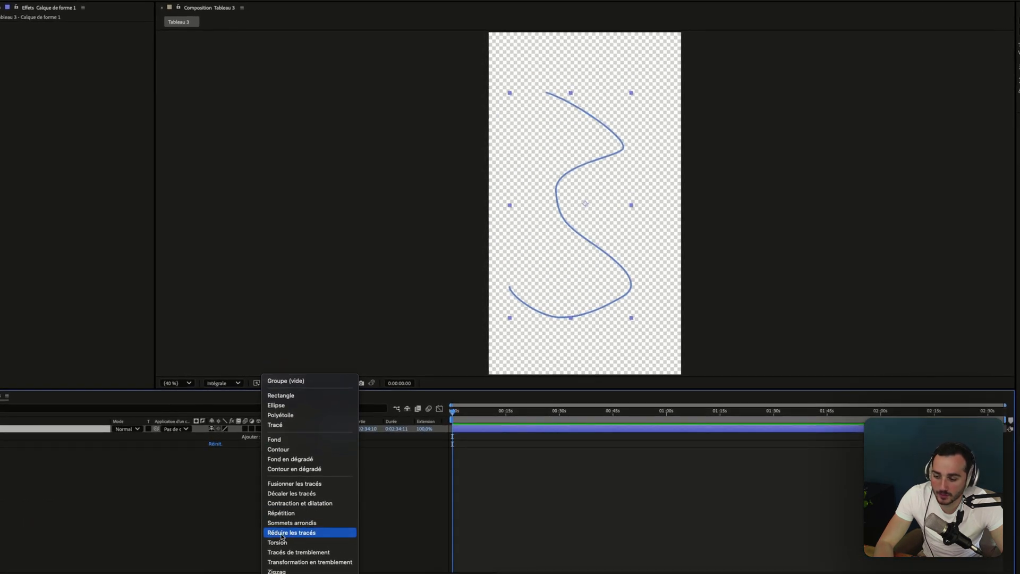
click(303, 535)
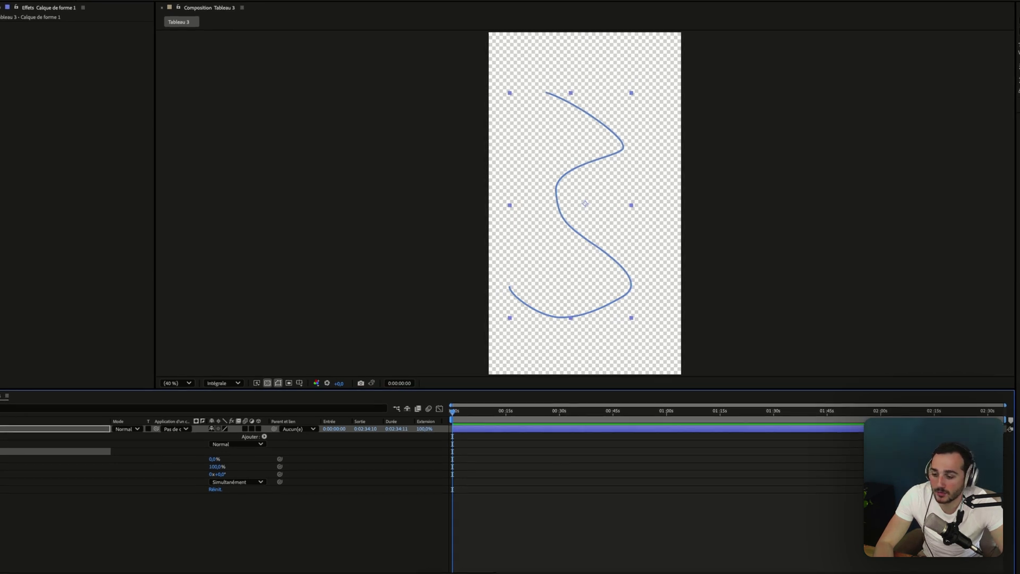
Keyframe the trim's Fin value from 1% at 0:00:00:00 to 100% at 0:00:07:06 and preview the line drawing itself.
drag(217, 467, 149, 472)
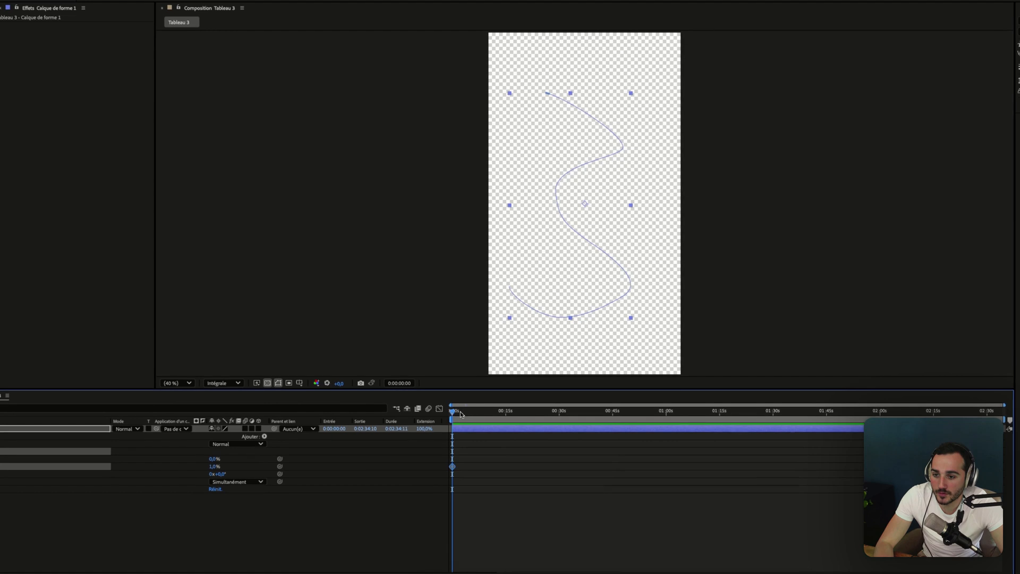
drag(404, 372, 421, 375)
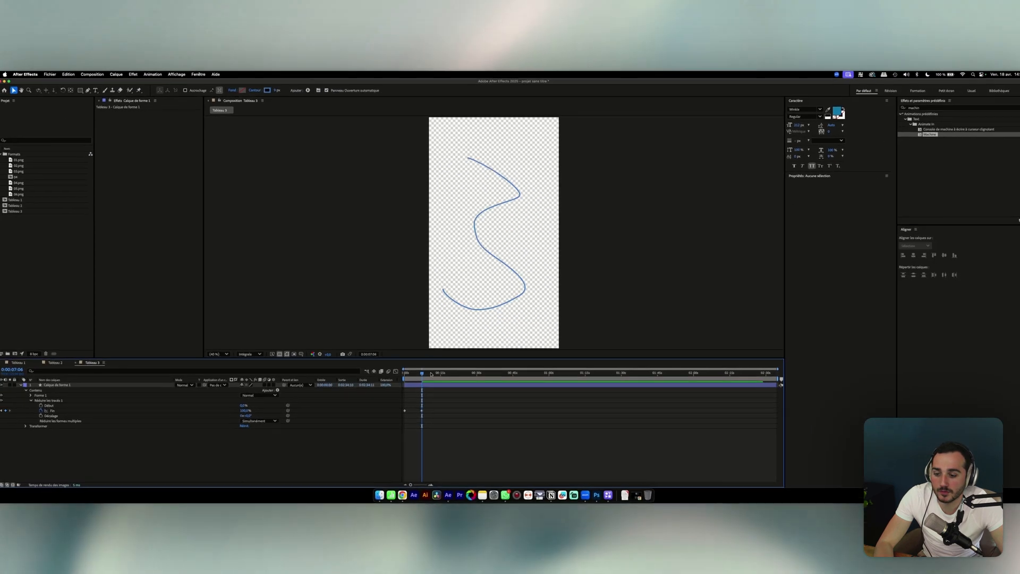
key(Home)
key(space)
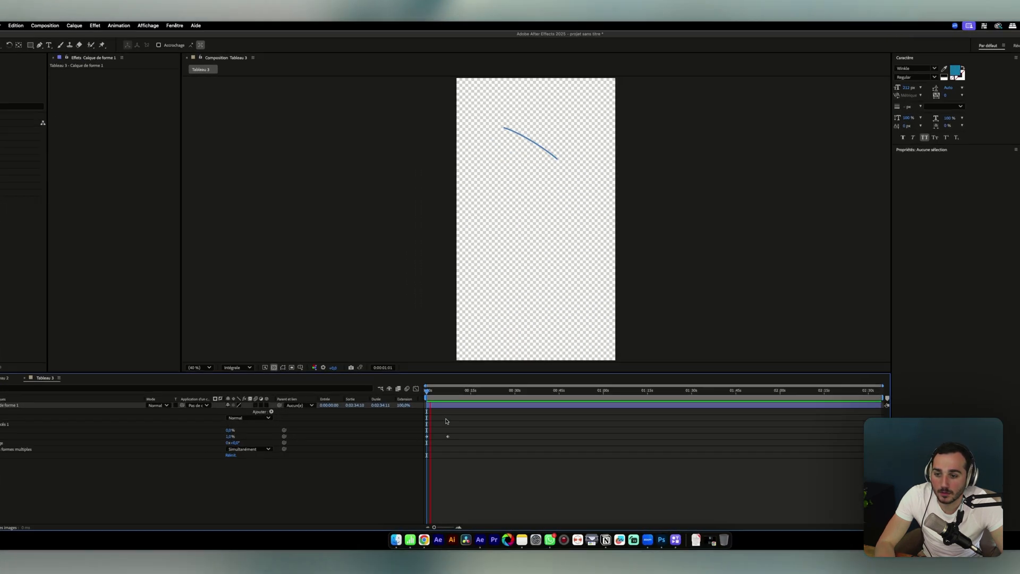
key(space)
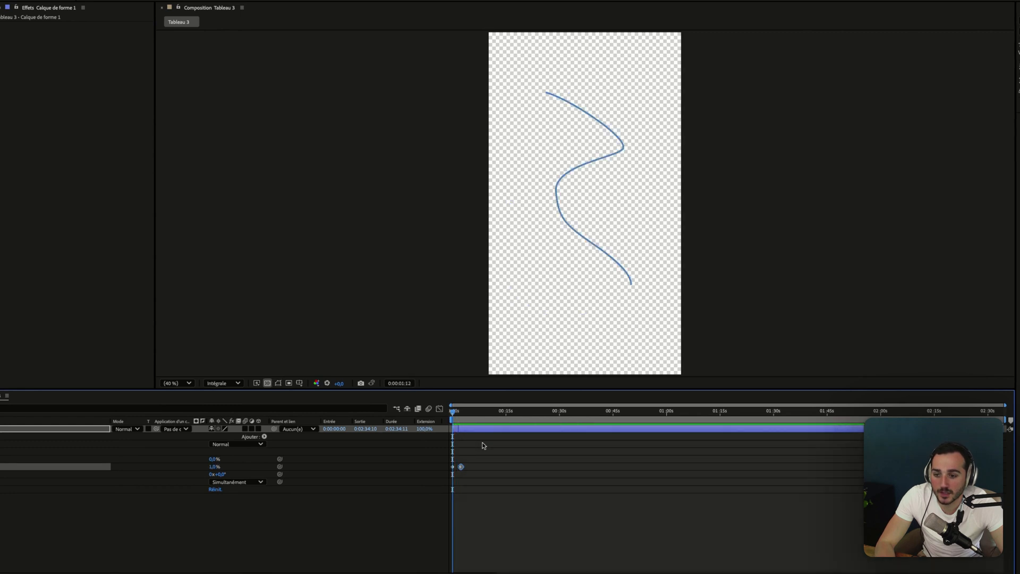
Apply easing to the two Fin keyframes, move the last one to about 0:00:01:15, and preview.
drag(1008, 405, 583, 406)
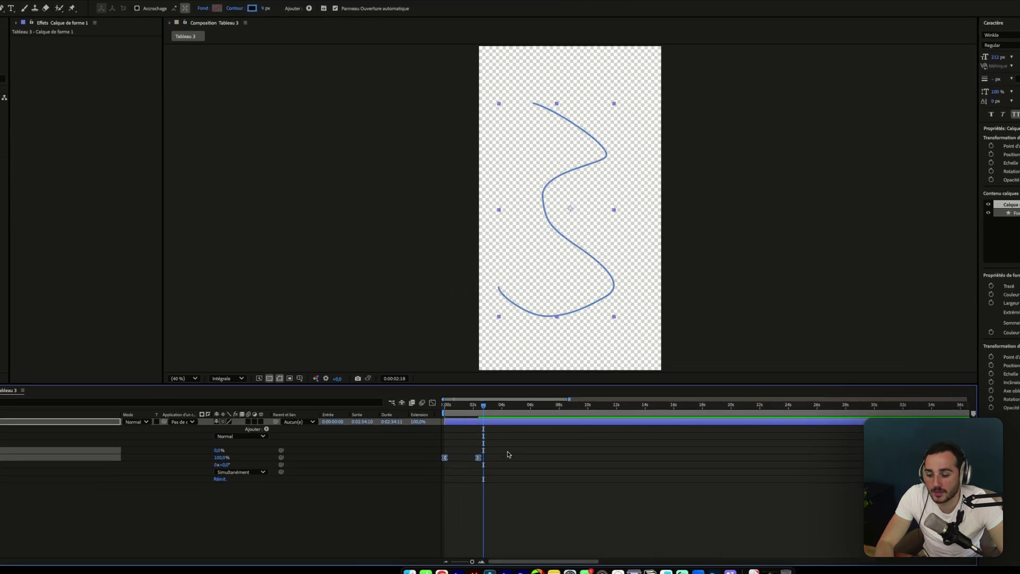
click(426, 409)
drag(486, 467, 480, 470)
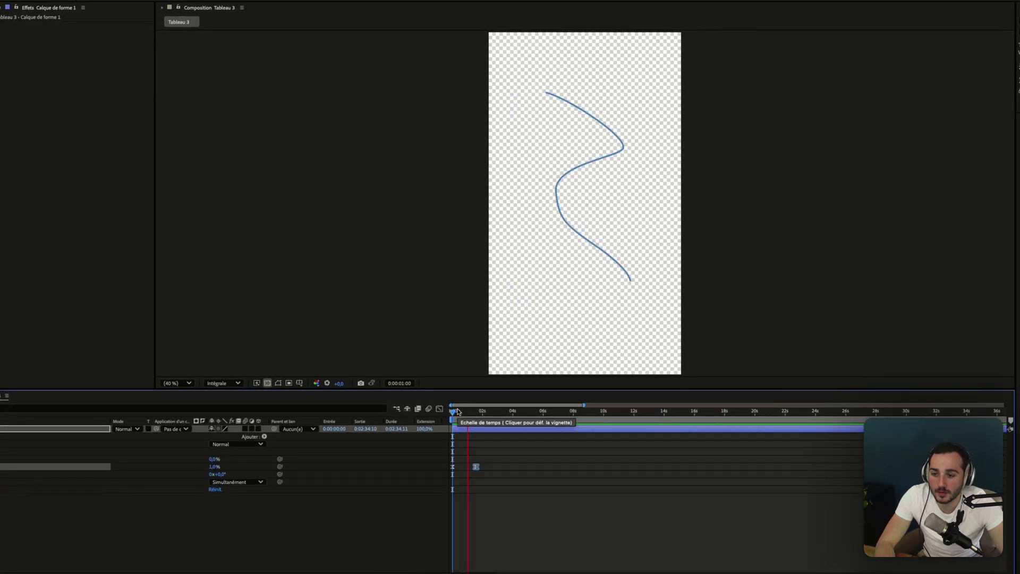
Show the trim keyframes in the graph editor as a value graph, check the easing curve, and return to the layer bars.
drag(492, 457, 420, 483)
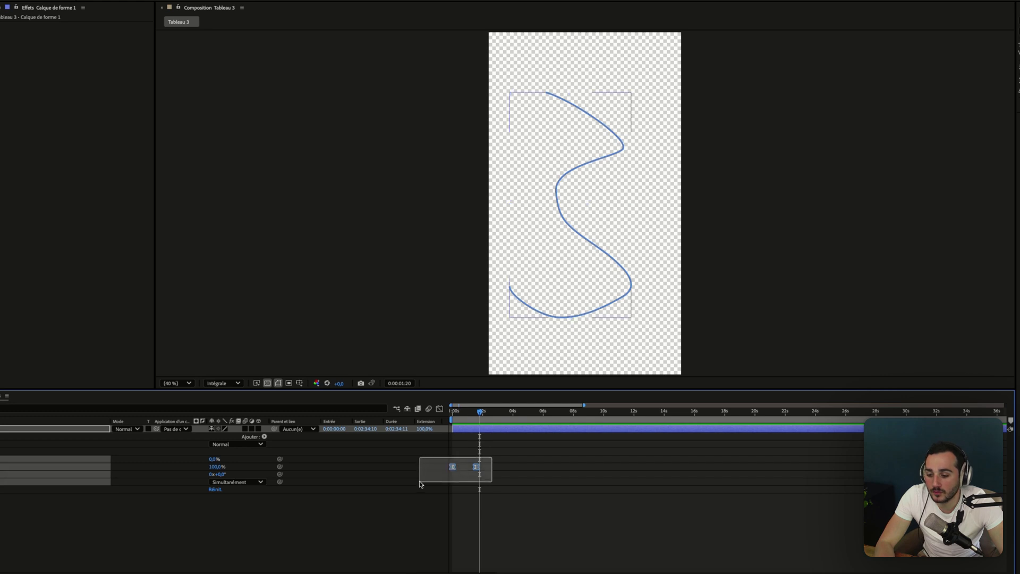
click(439, 410)
click(477, 568)
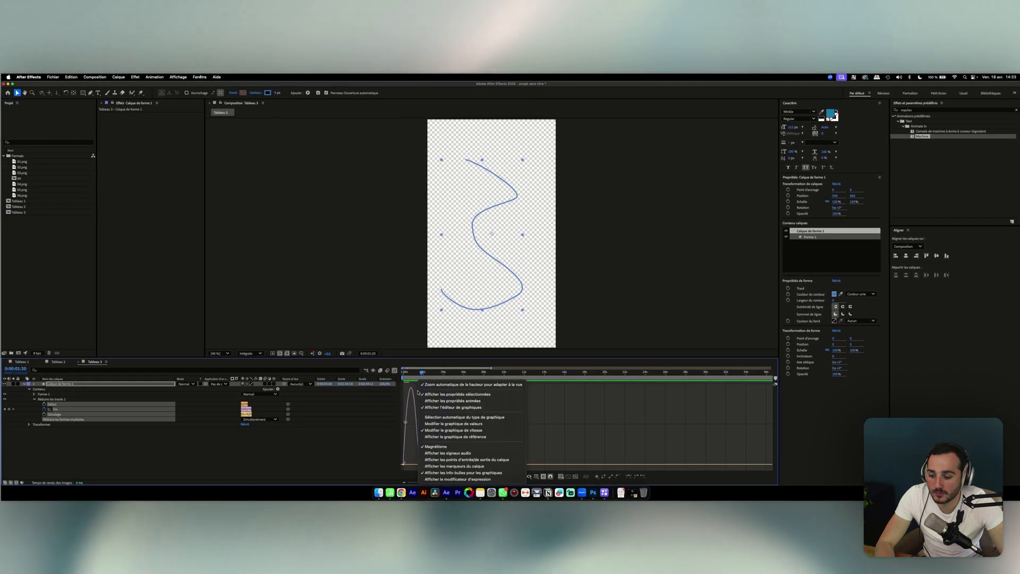
click(453, 423)
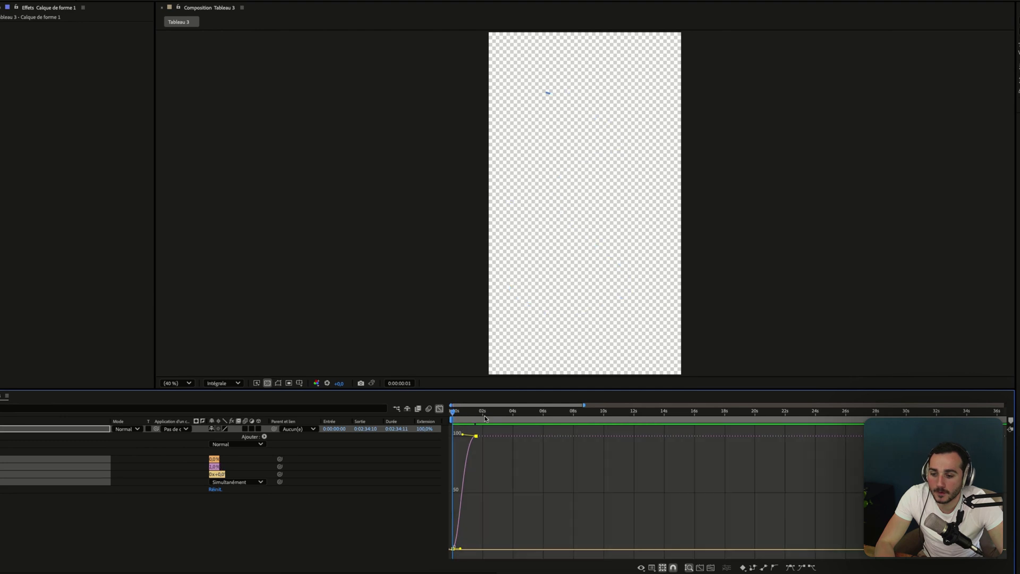
click(439, 409)
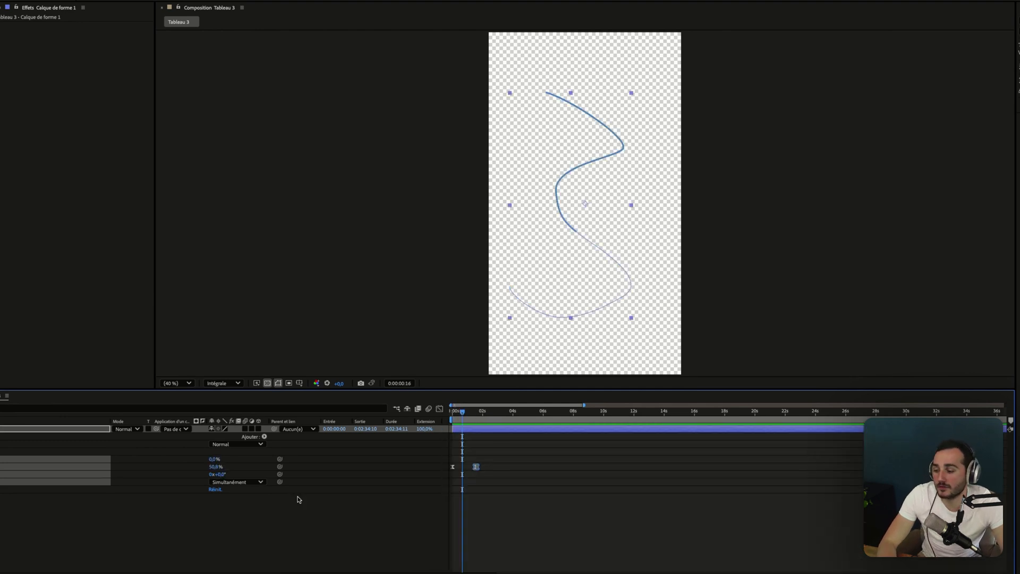
Open composition 01 and delete its image layers.
click(449, 573)
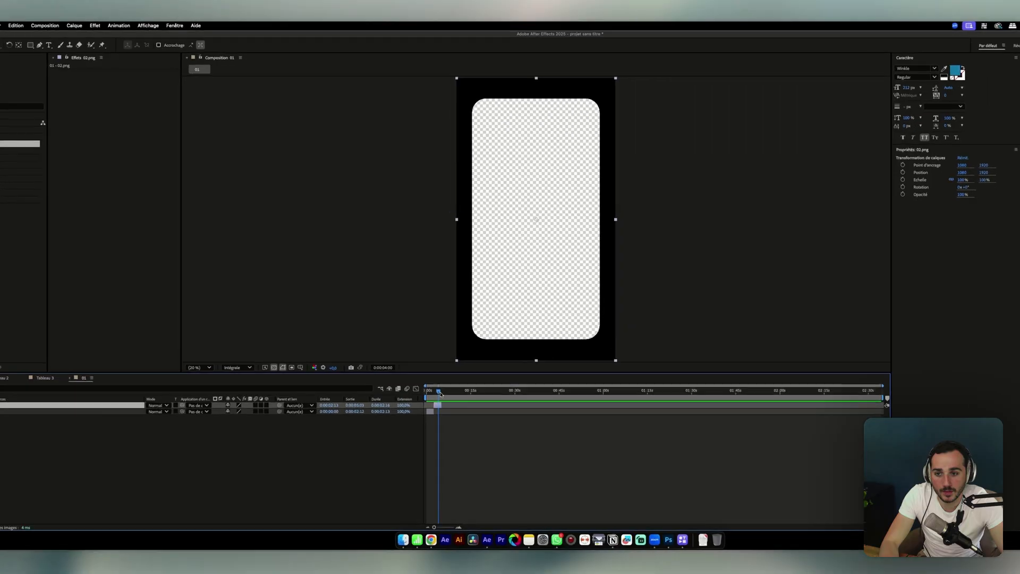
key(Delete)
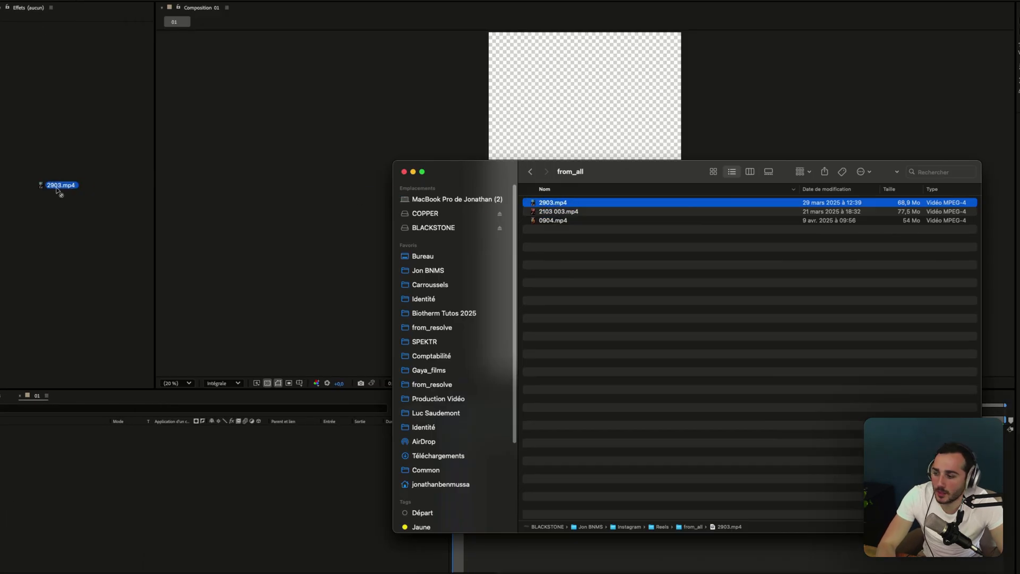
Import 2903.mp4 from the from_all folder and give it its own composition instead of keeping it in composition 01.
drag(57, 190, 57, 191)
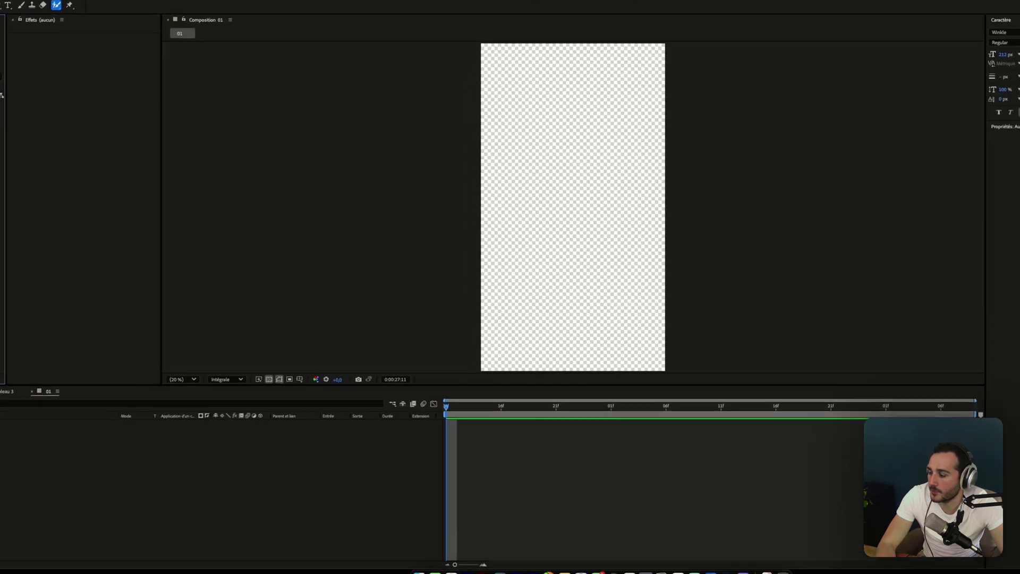
drag(1, 319, 31, 455)
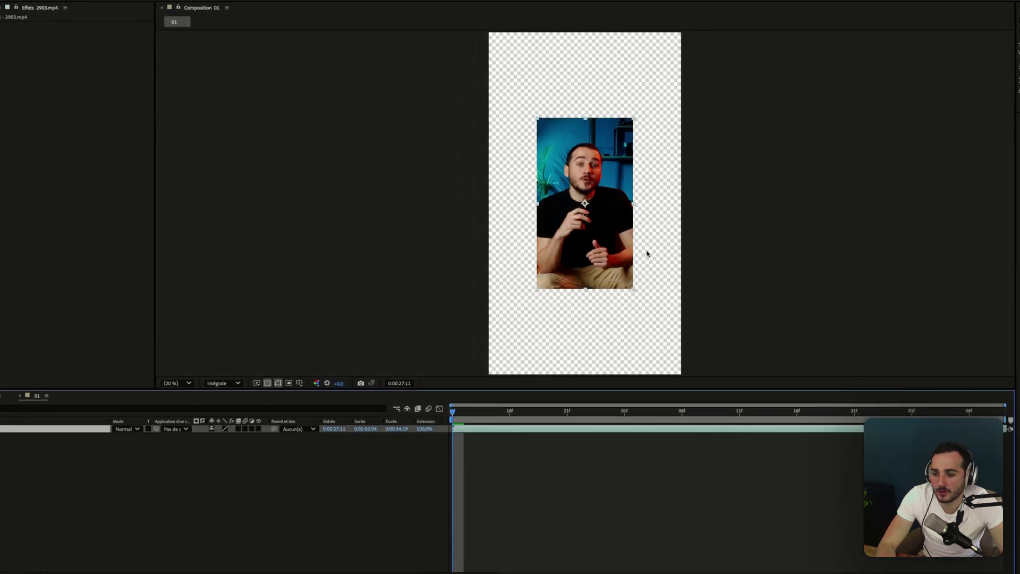
key(Delete)
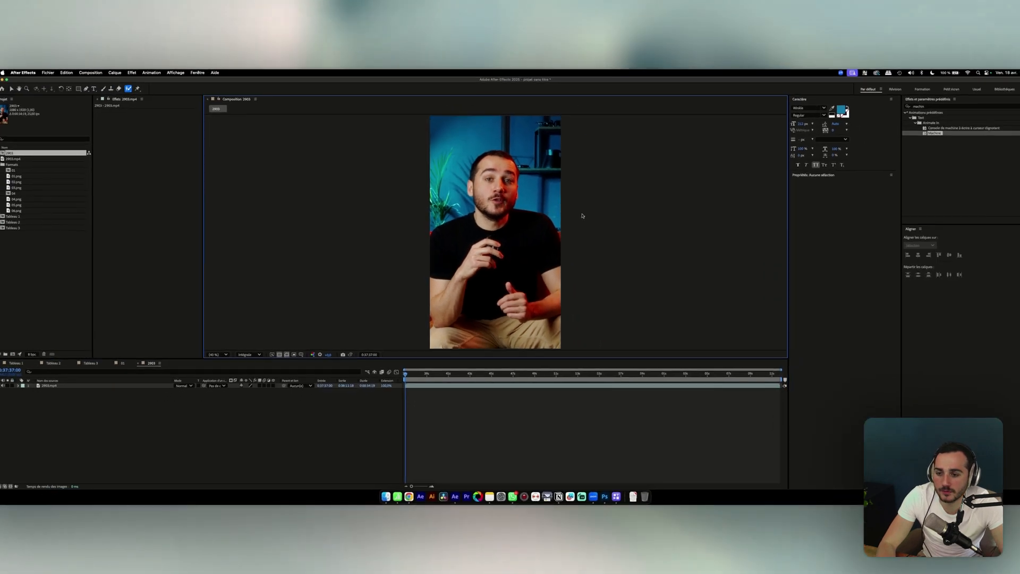
Open the 2903.mp4 layer in its own viewer and paint Roto Brush foreground strokes over the man's head, torso, arms and legs.
click(49, 386)
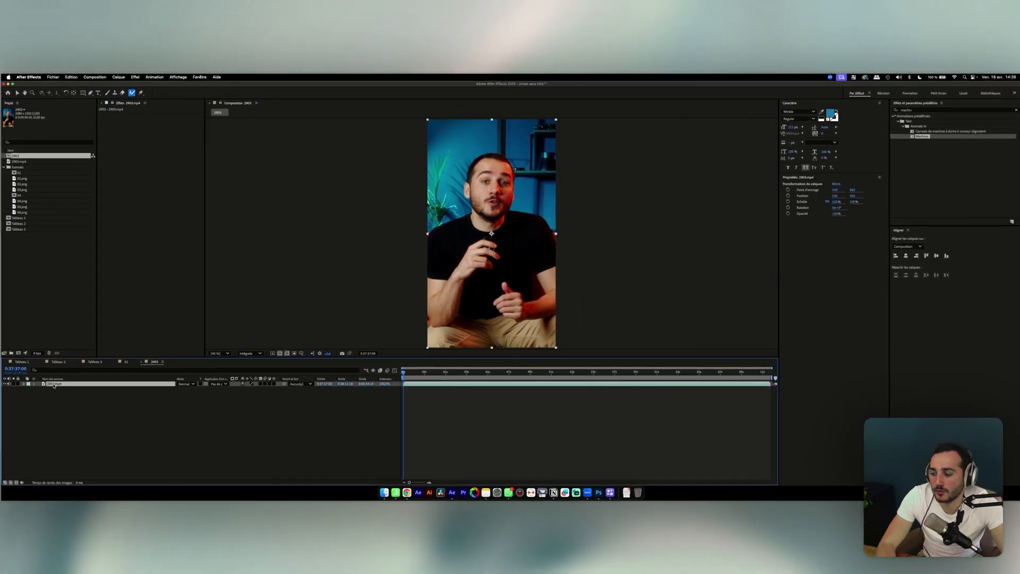
double_click(54, 386)
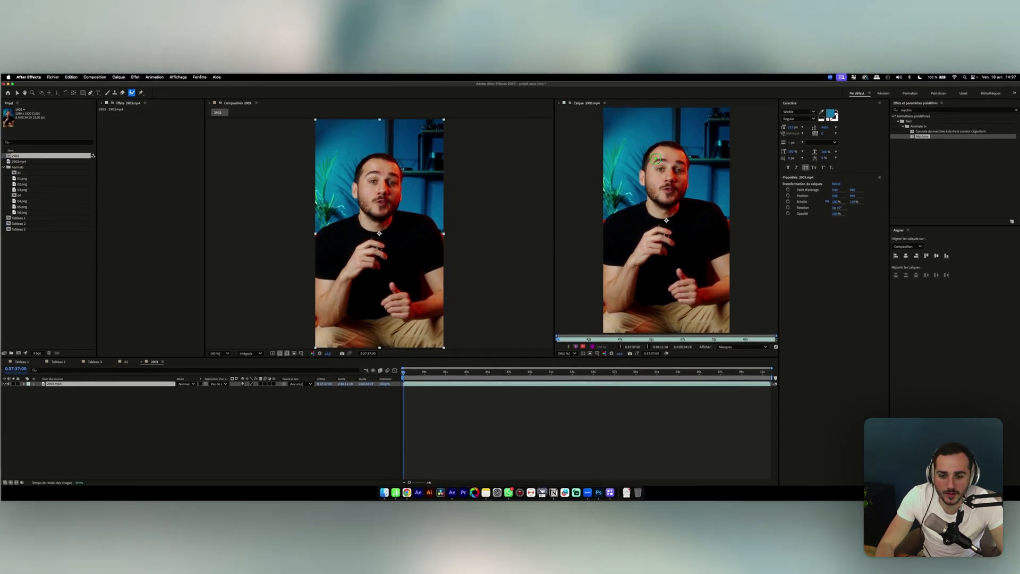
drag(652, 162, 661, 161)
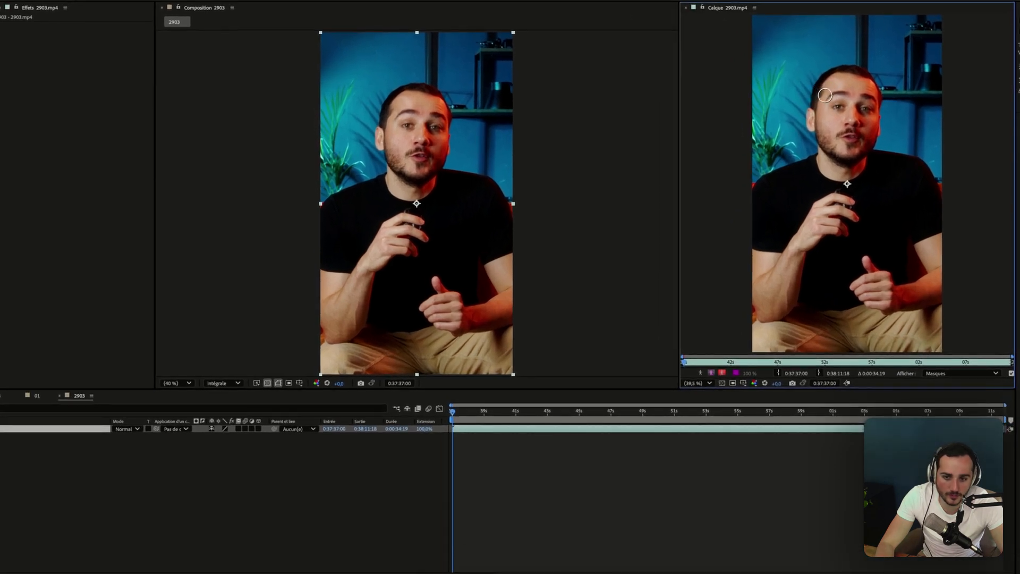
drag(850, 88, 841, 89)
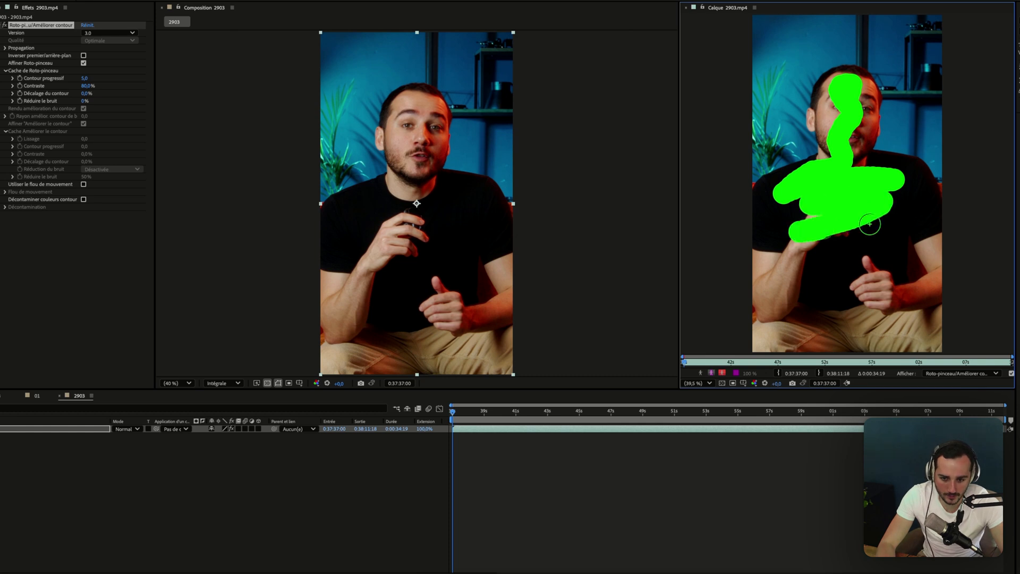
drag(862, 324, 829, 113)
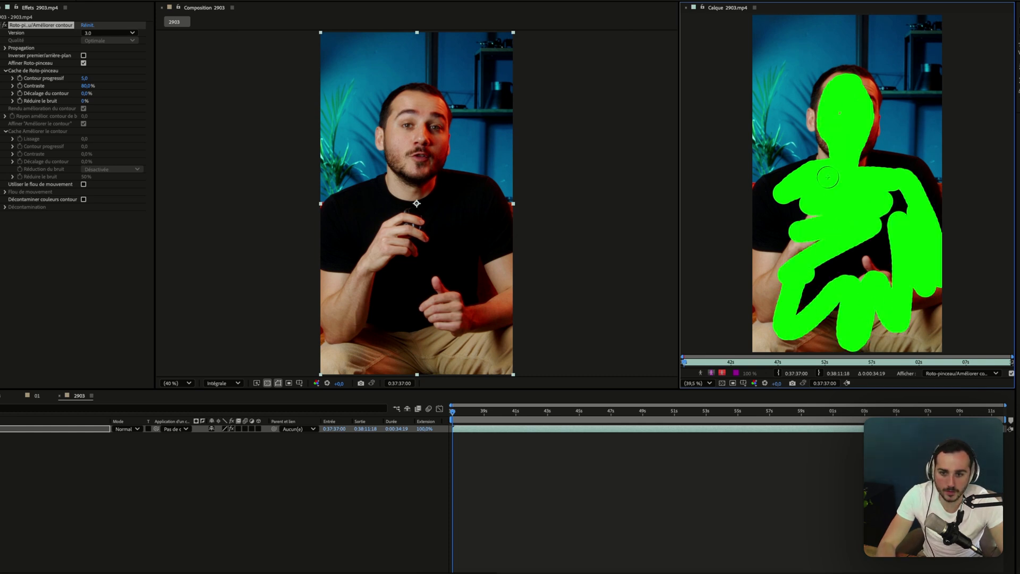
drag(828, 177, 815, 255)
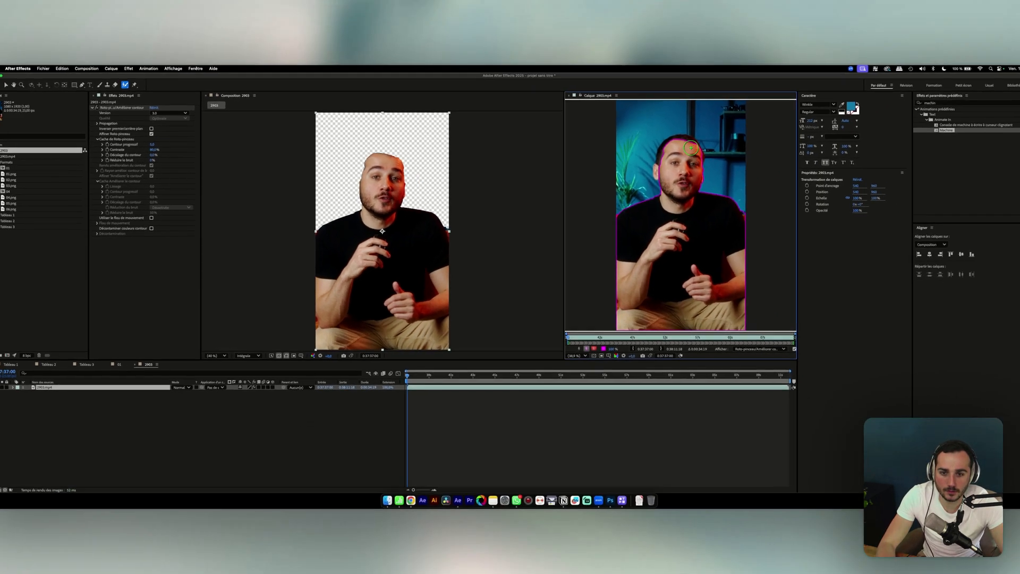
Add the missing hair and head edge to the Roto Brush selection, and undo the trial subtractive stroke across the face.
mouse_move(691, 148)
mouse_down()
mouse_move(667, 154)
mouse_move(661, 199)
mouse_up()
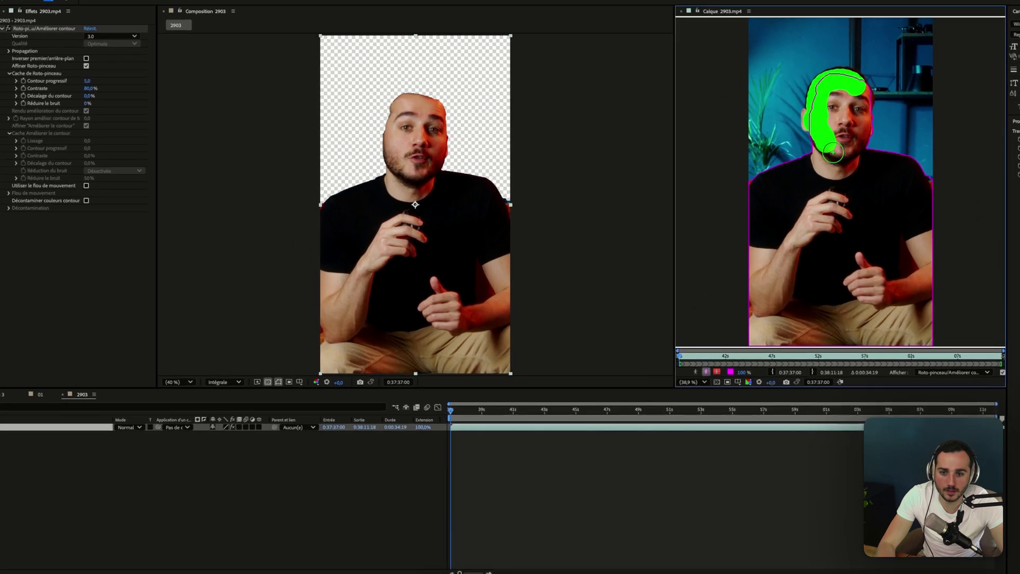
drag(833, 152, 861, 171)
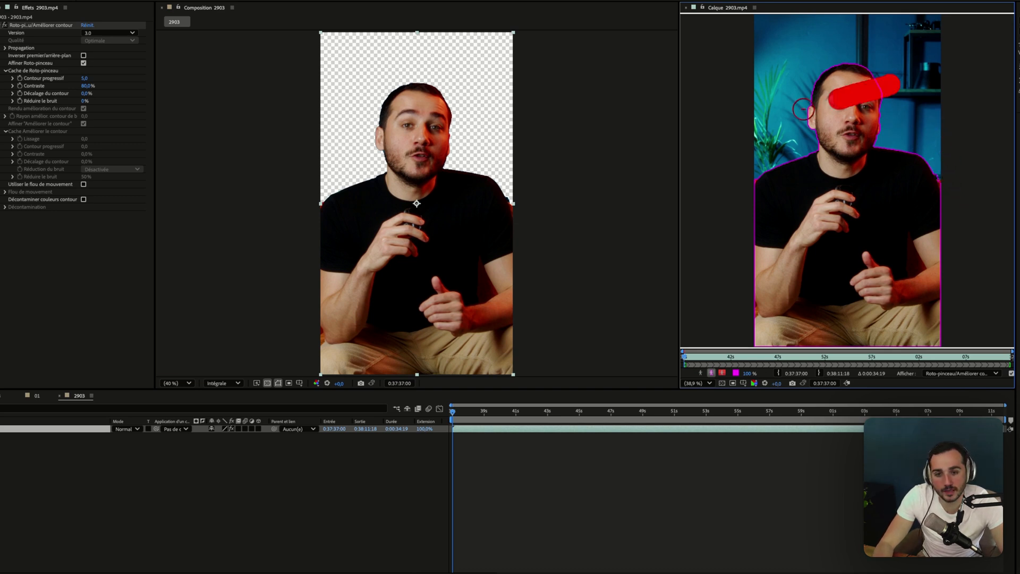
drag(804, 109, 795, 111)
key(super+z)
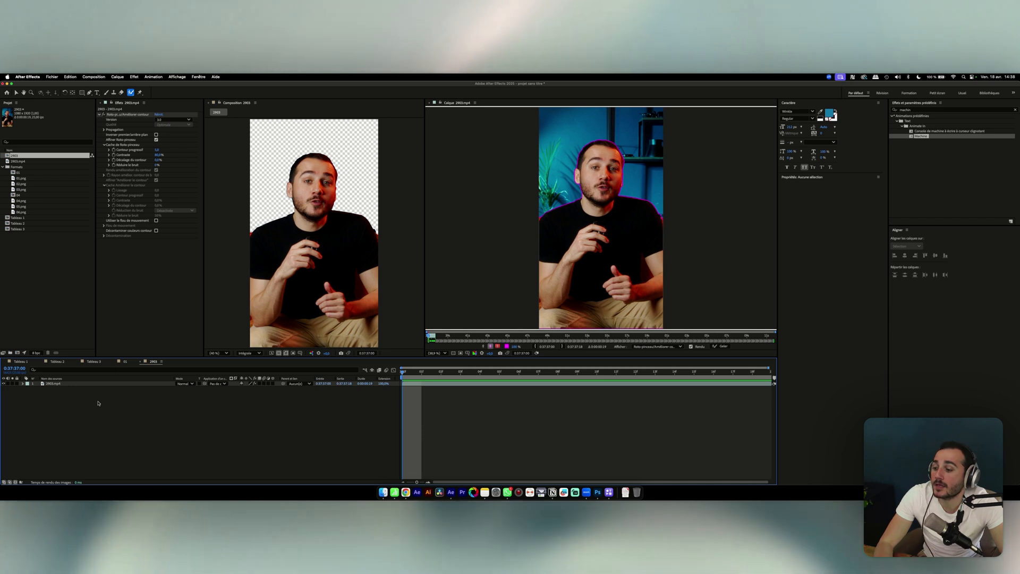
Duplicate the rotoscoped video layer, naming the lower copy "fond" and the upper copy "cache".
click(78, 384)
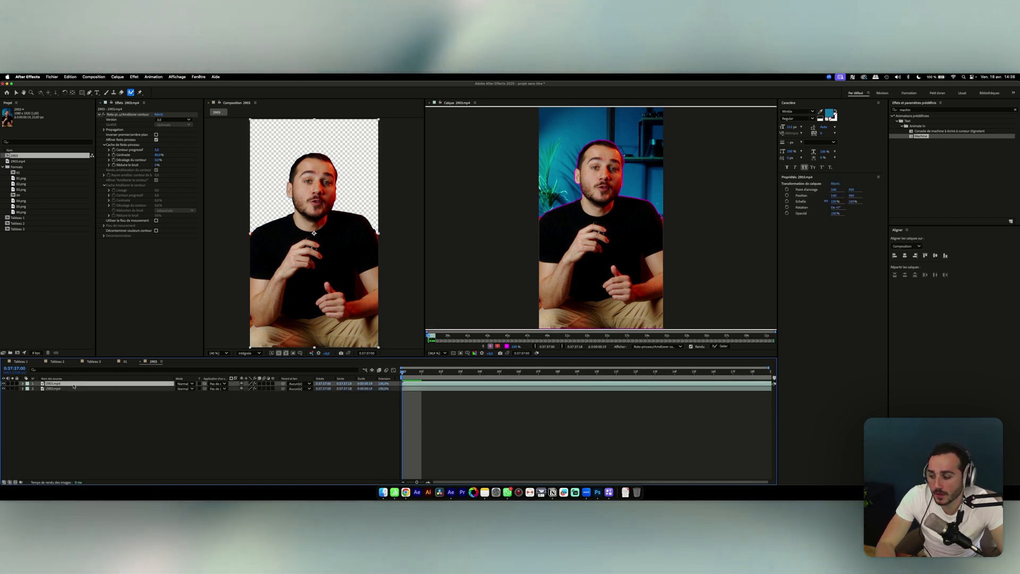
click(64, 389)
key(Return)
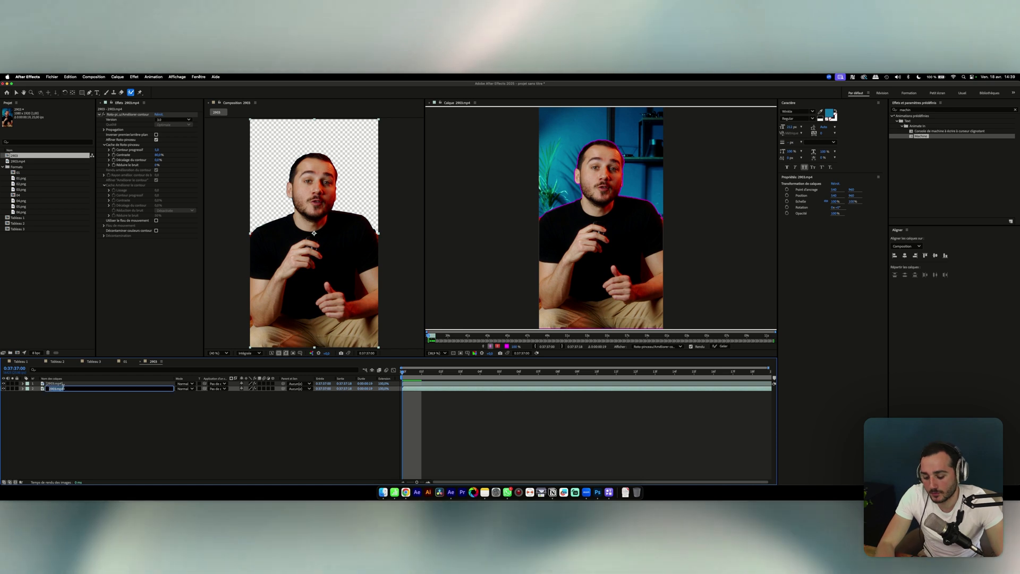
text(fond)
key(Return)
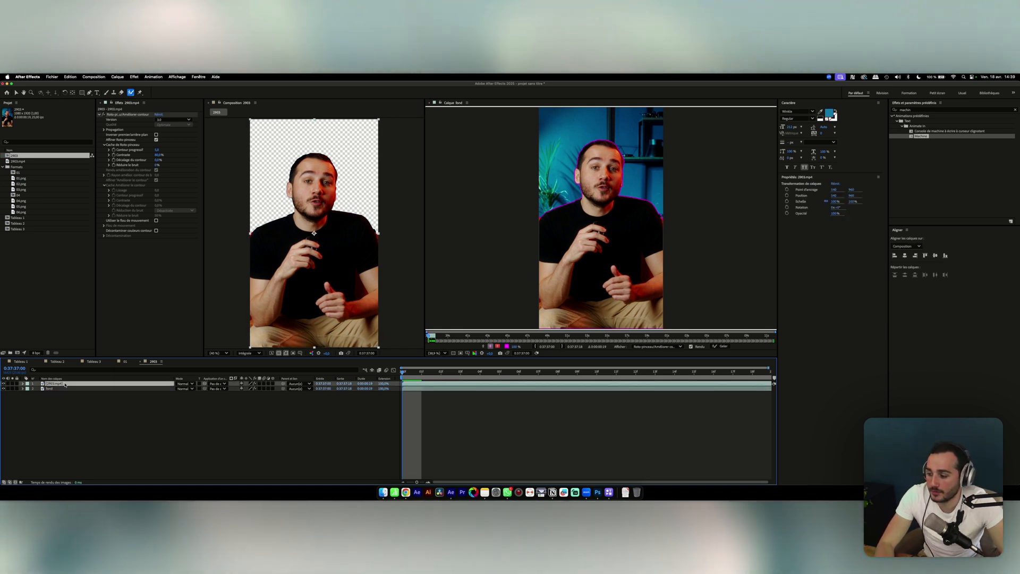
text(cache)
key(Return)
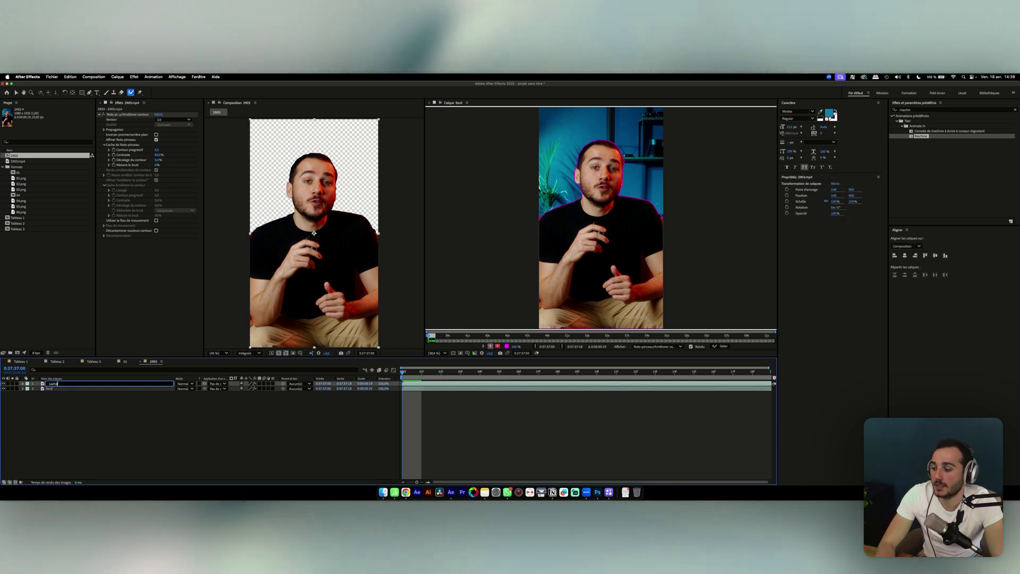
Remove the Roto Brush effect from the fond layer and close the layer viewer.
click(82, 390)
key(Delete)
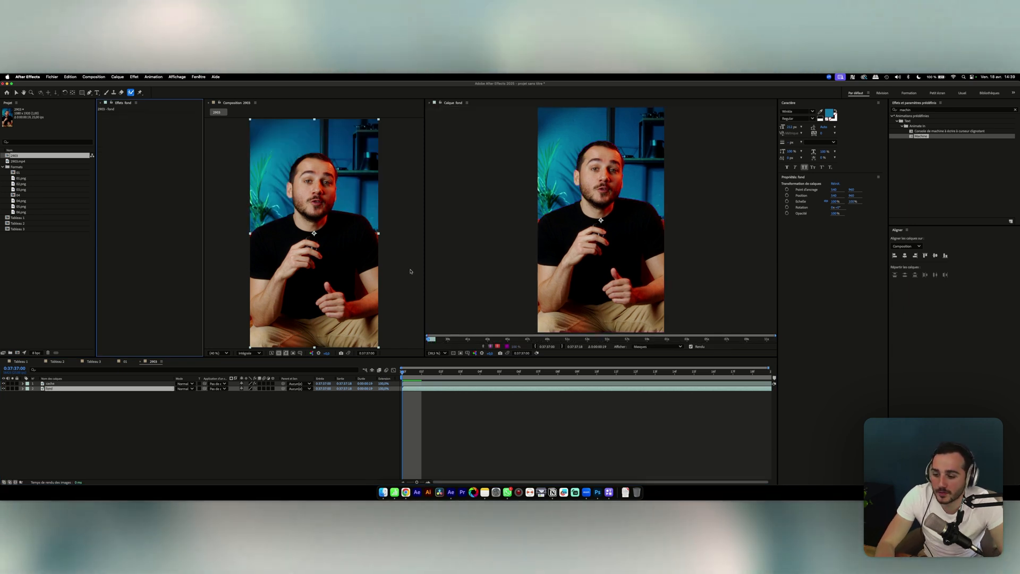
click(430, 104)
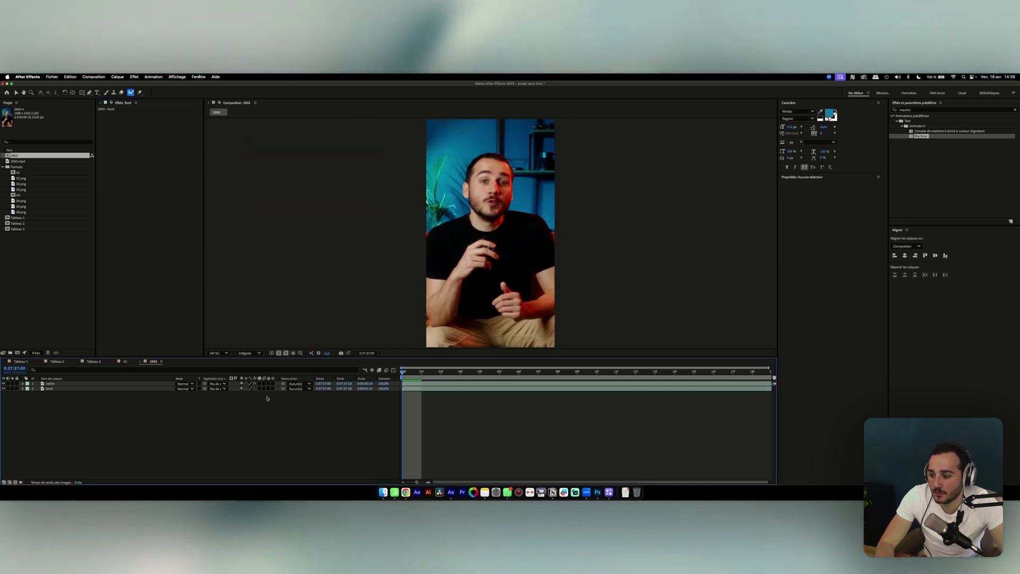
Create a new text layer above the cache layer containing the word "Hello".
click(69, 385)
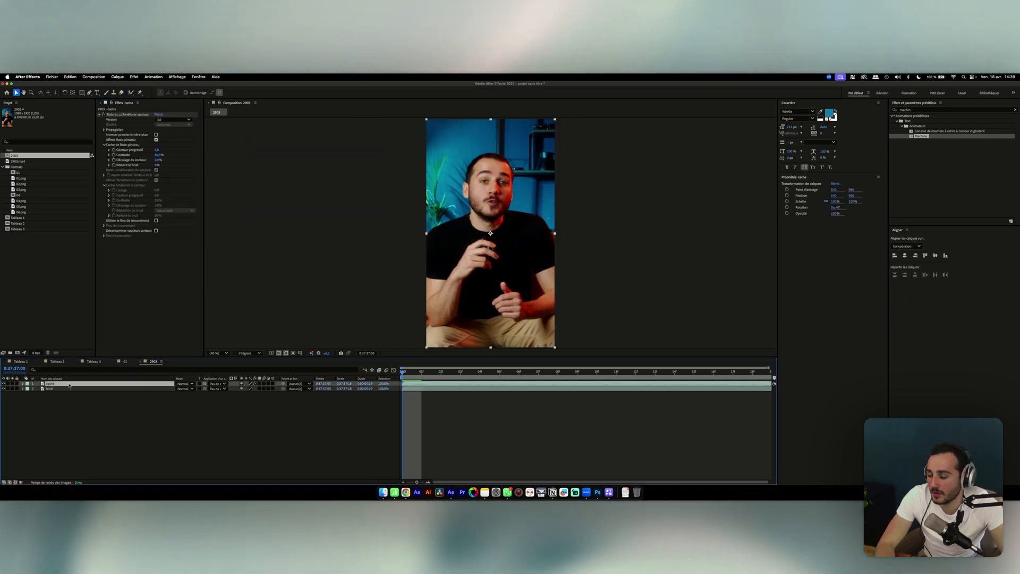
right_click(126, 400)
mouse_move(139, 406)
click(249, 416)
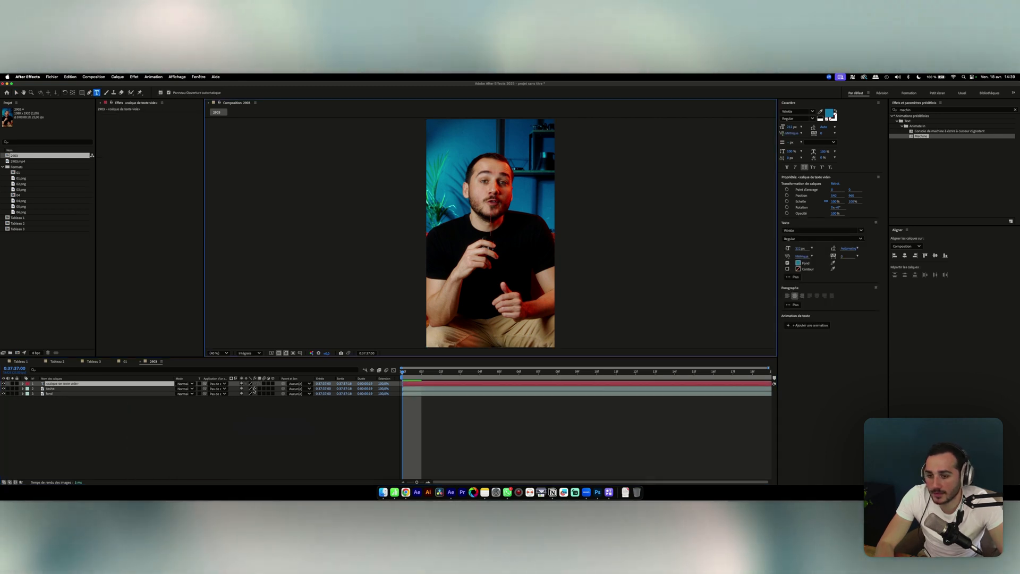
text(Hello)
Change the fill colour of the whole Hello text to bright yellow.
key(super+a)
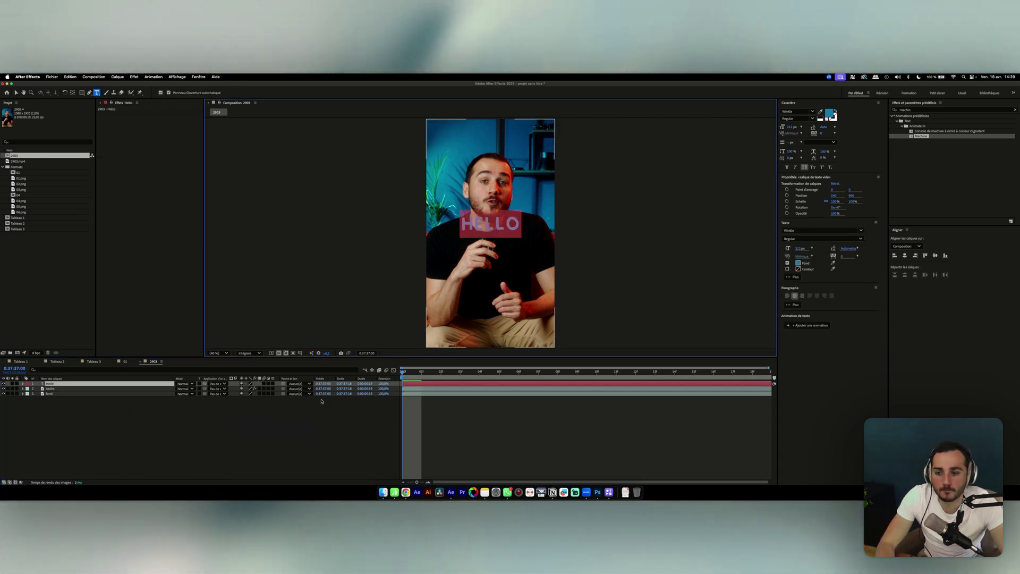
click(829, 115)
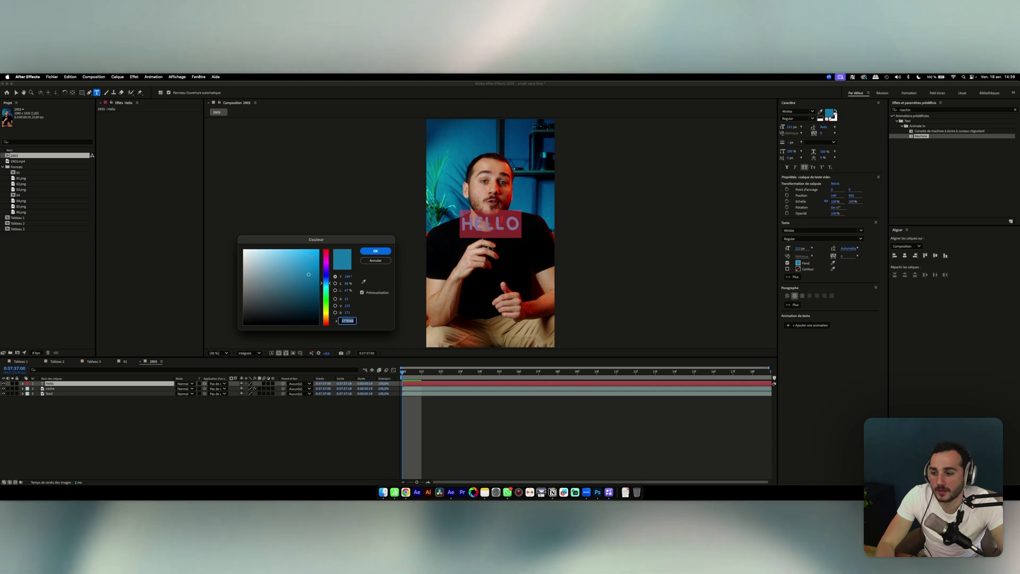
click(326, 316)
click(318, 250)
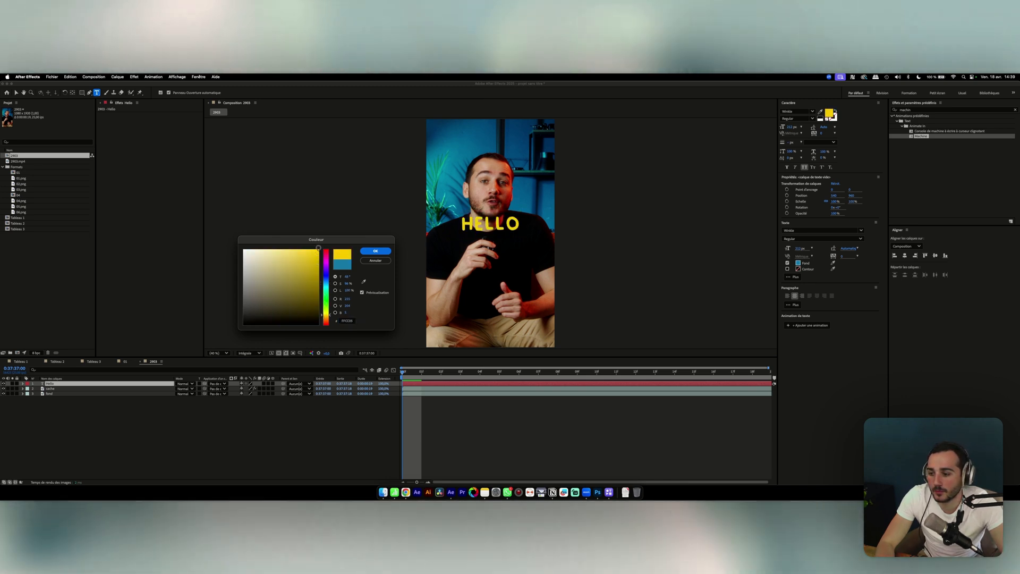
click(374, 251)
click(199, 421)
Centre the Hello text's anchor point, enlarge the text and move it up over the man's forehead.
click(109, 385)
key(v)
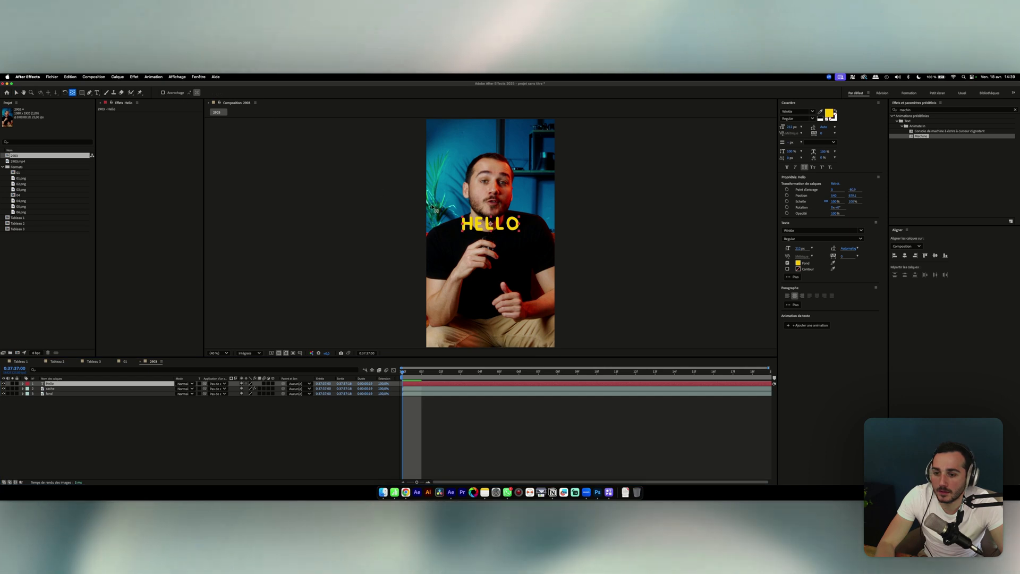
key(v)
drag(519, 232, 519, 178)
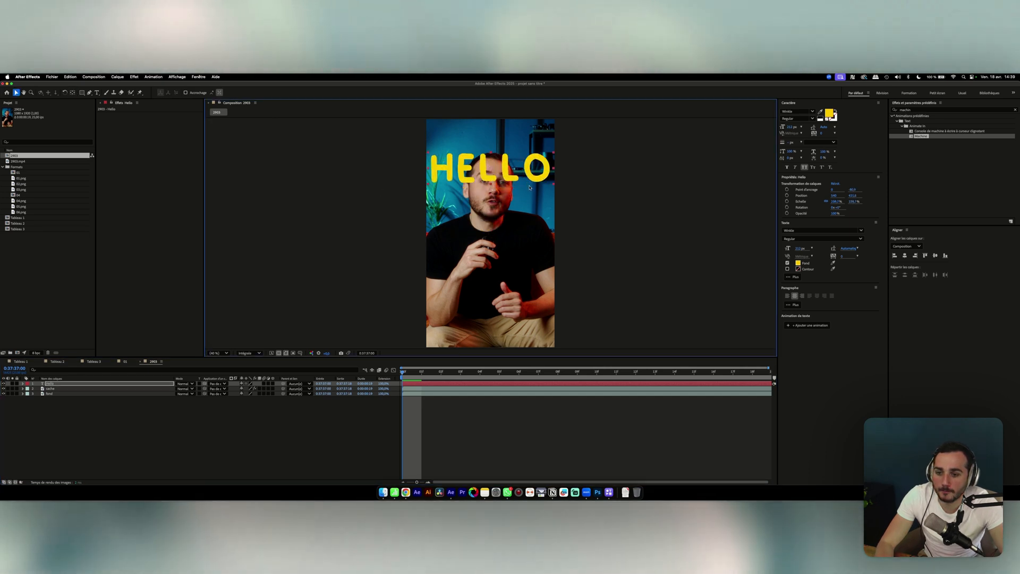
Place the Hello layer between cache and fond, raise the text slightly behind the head, and preview the cutout edge up close.
drag(50, 384, 51, 391)
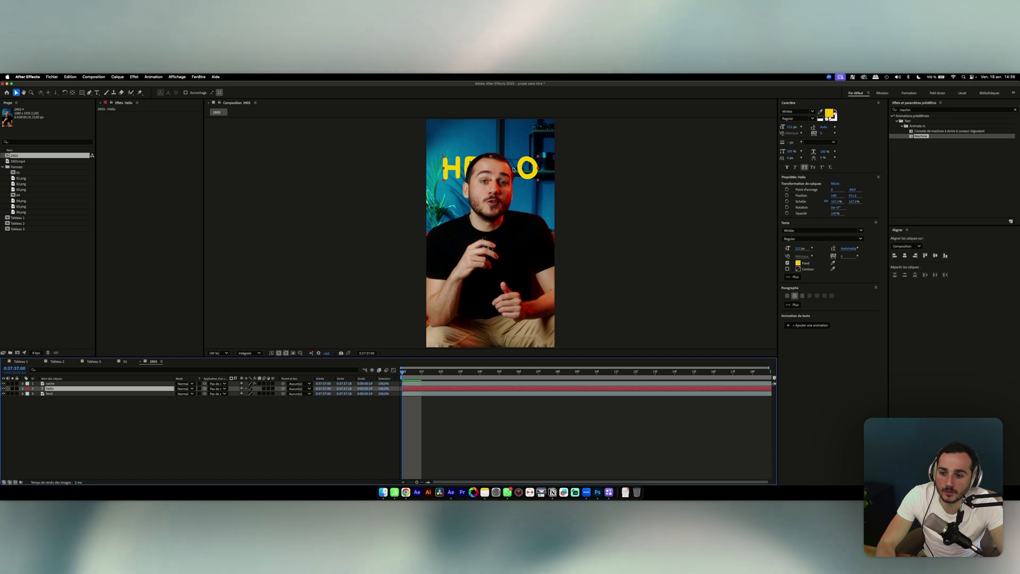
drag(513, 169, 513, 154)
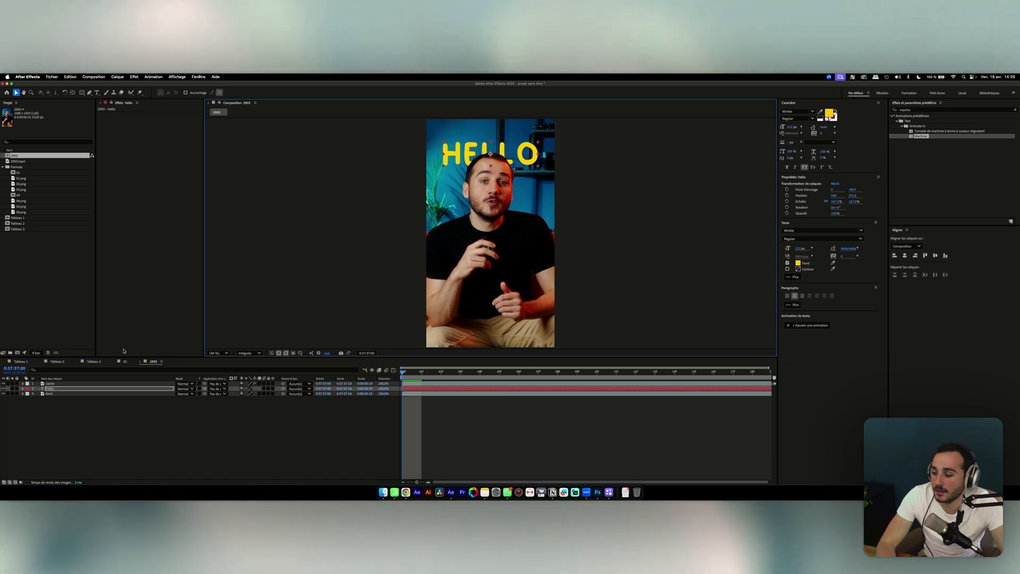
scroll(451, 200, up, 5)
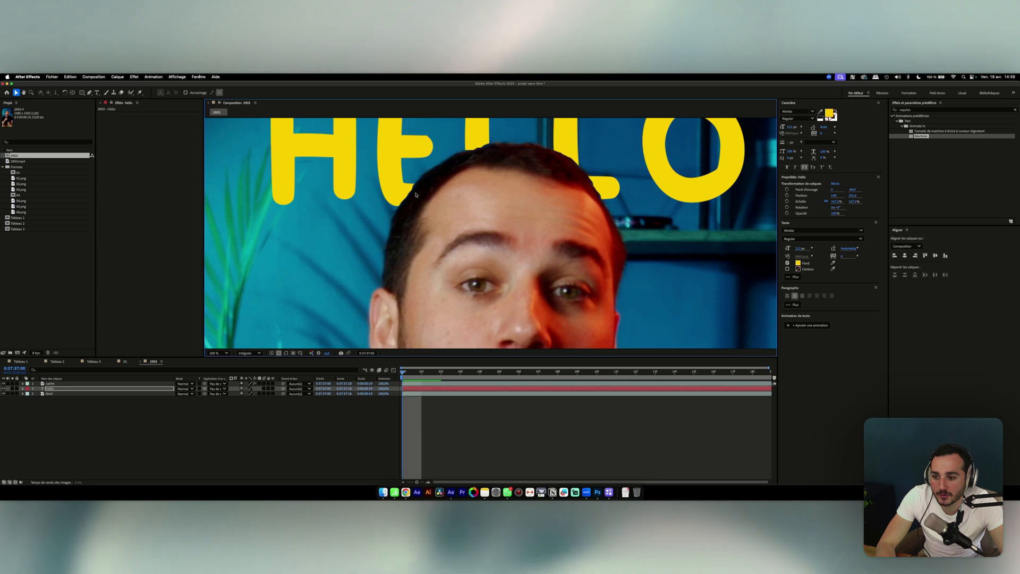
key(space)
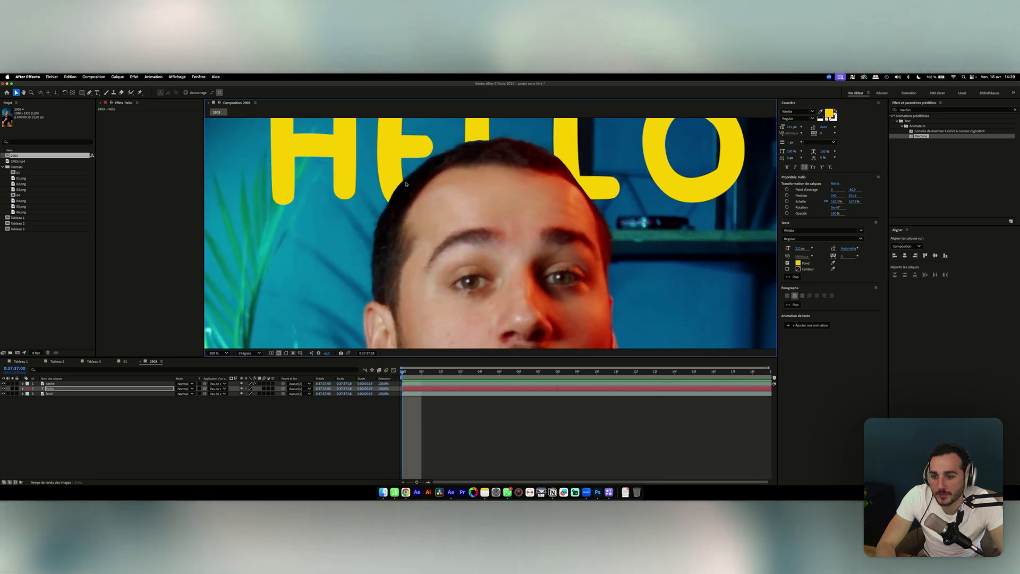
key(space)
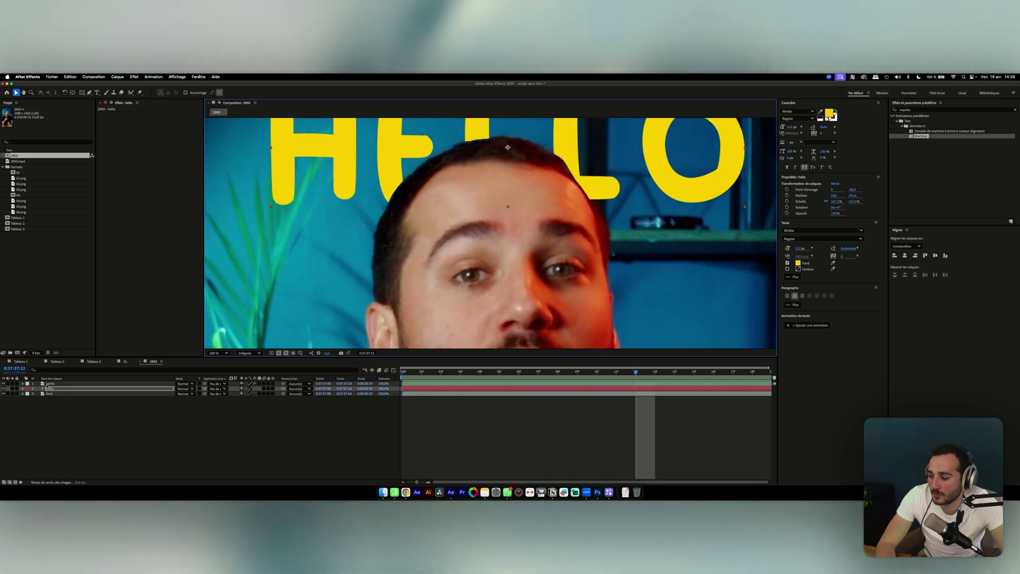
Adjust the cache layer's Roto Brush matte feather and shift its edge inward to tighten the cutout.
click(51, 384)
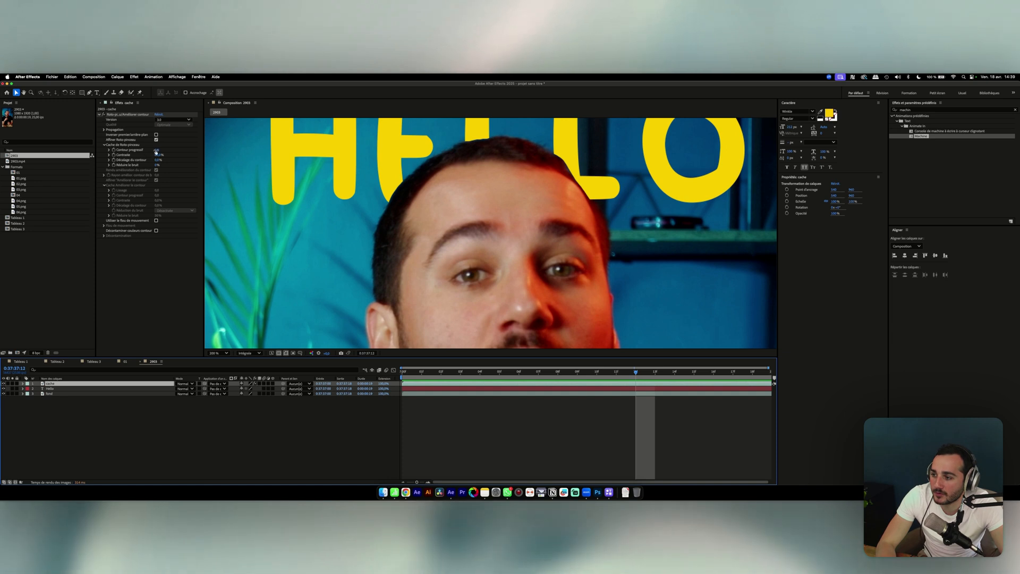
drag(156, 150, 160, 157)
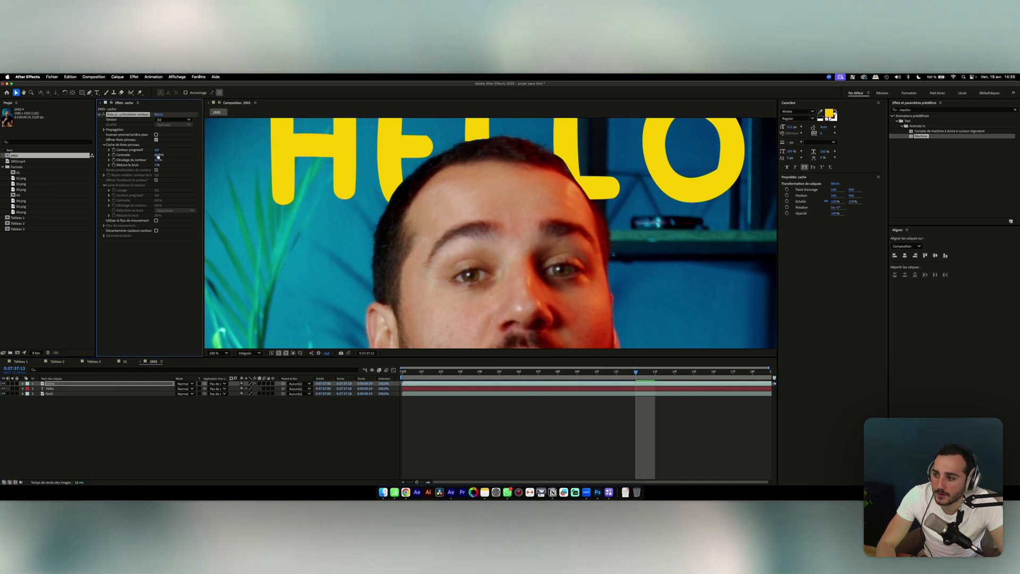
drag(139, 161, 167, 157)
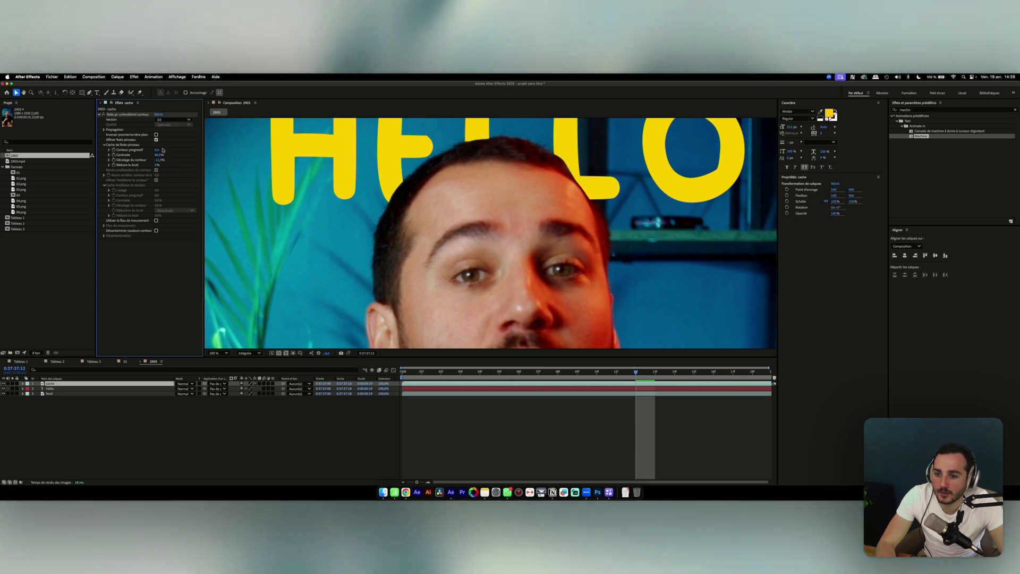
Preview the full composition with the text behind the man and return to the first frame.
click(198, 406)
key(comma)
key(comma)
key(space)
drag(398, 235, 373, 202)
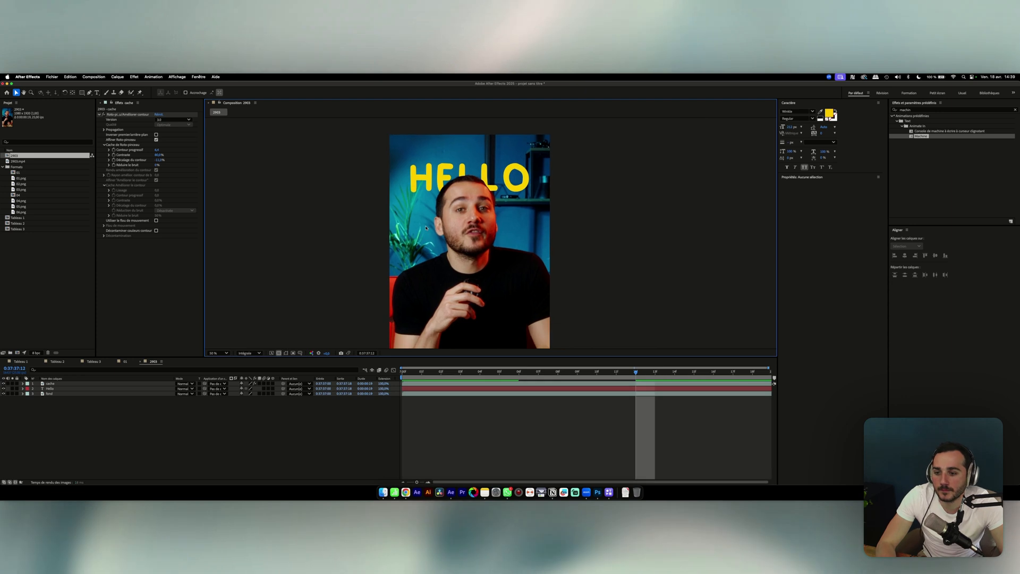
key(comma)
key(Home)
drag(423, 371, 372, 292)
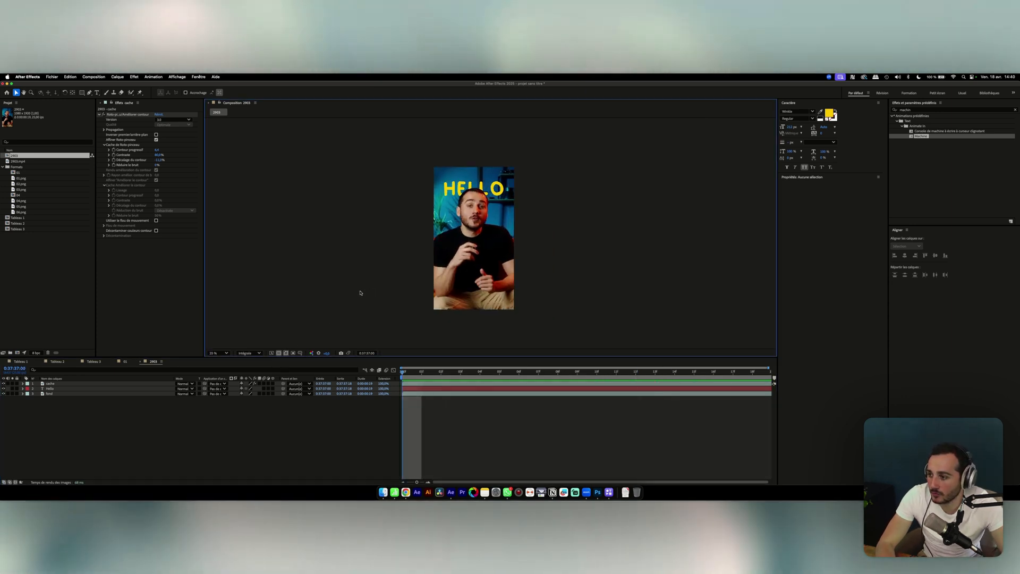
Open the Tableau 1 composition and add the 2903.mp4 clip beneath all of its layers.
click(3, 167)
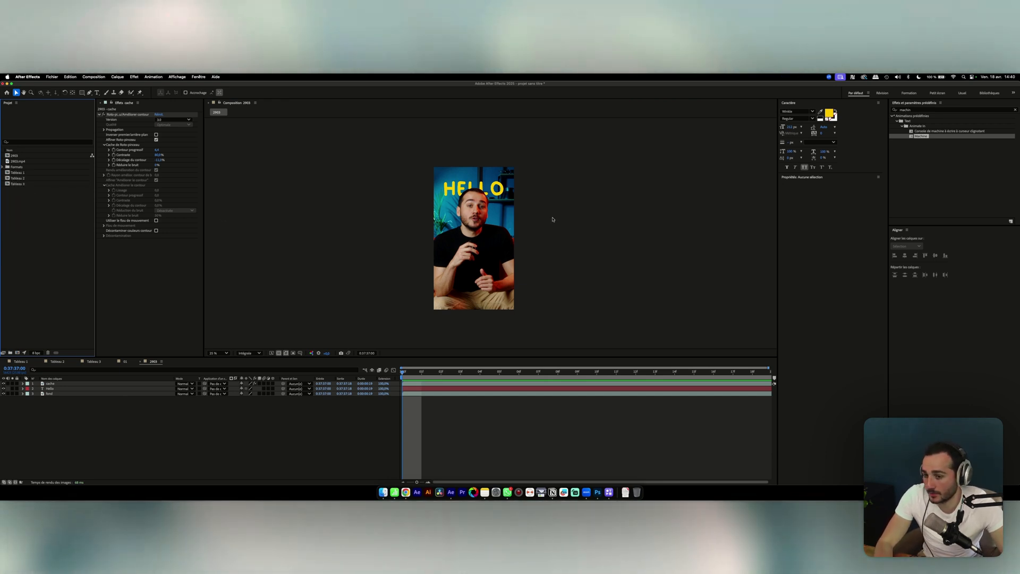
double_click(17, 172)
drag(400, 375, 500, 374)
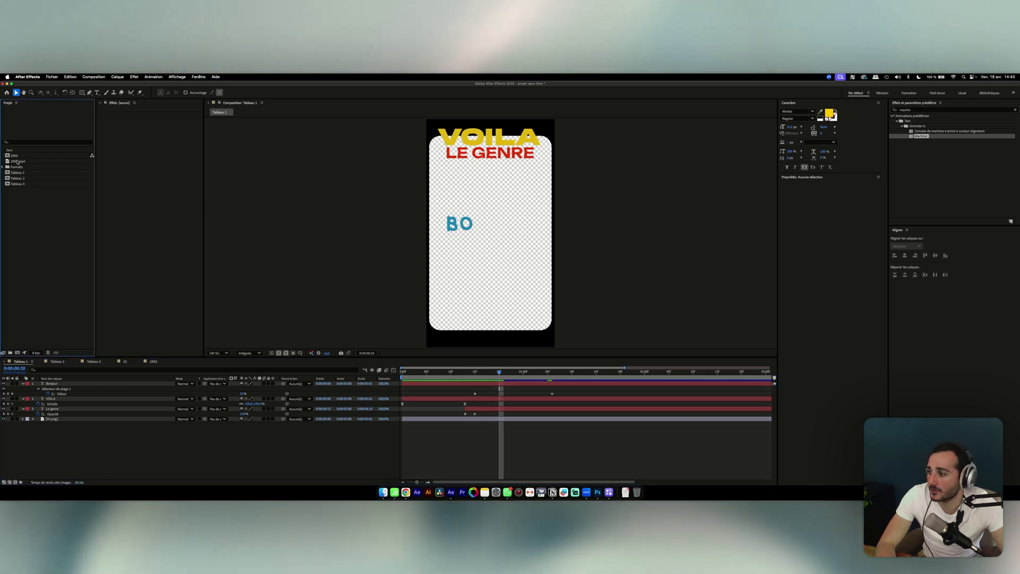
click(18, 161)
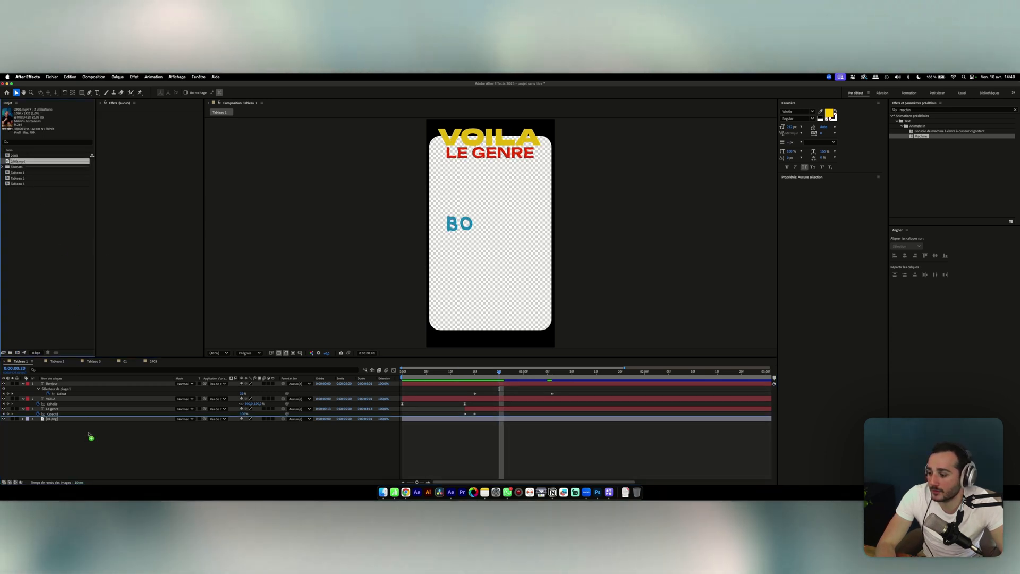
drag(90, 436, 90, 437)
Preview Tableau 1 from the first frame to check the animated text over the clip.
key(space)
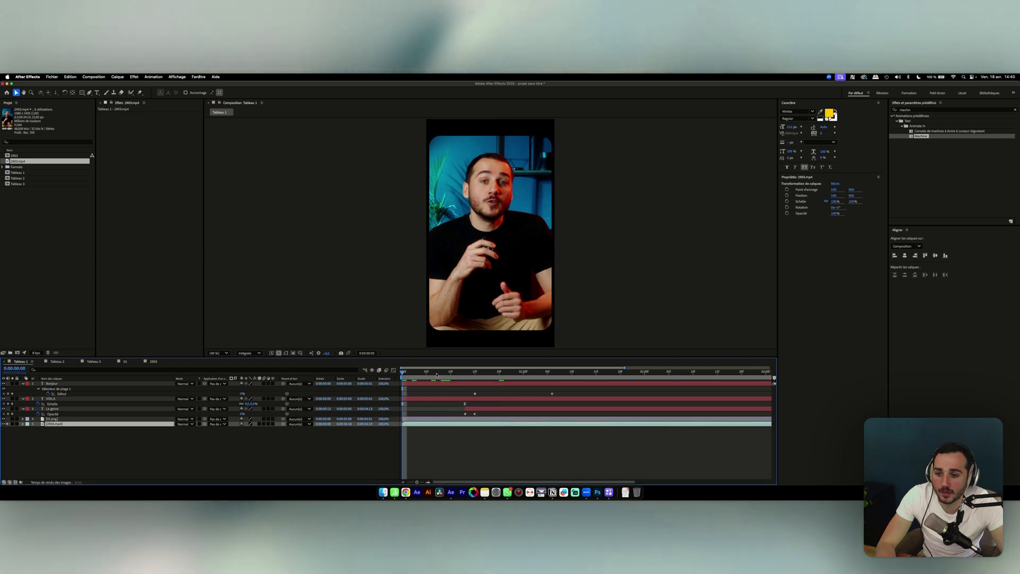
key(space)
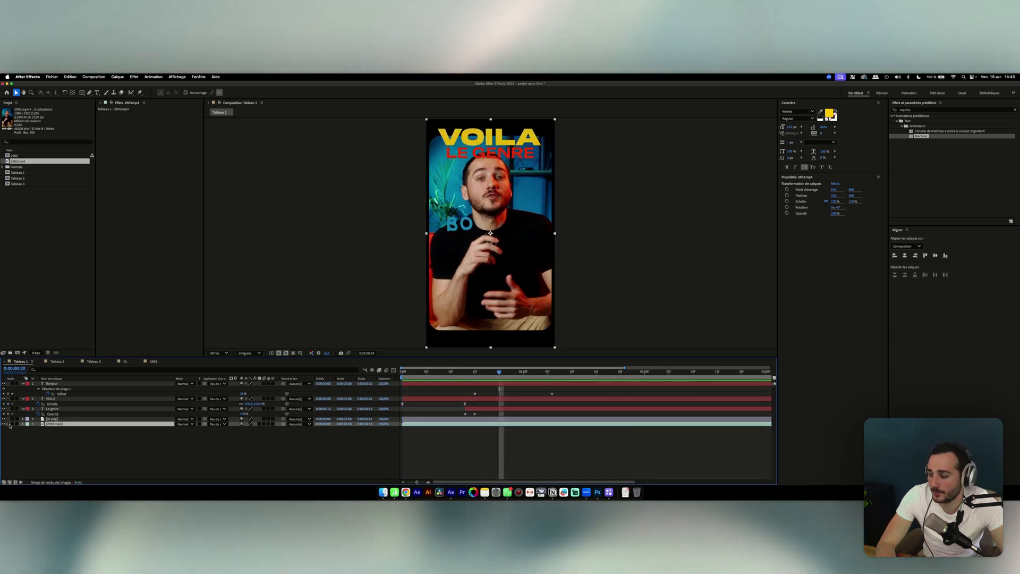
click(85, 446)
drag(499, 373, 347, 383)
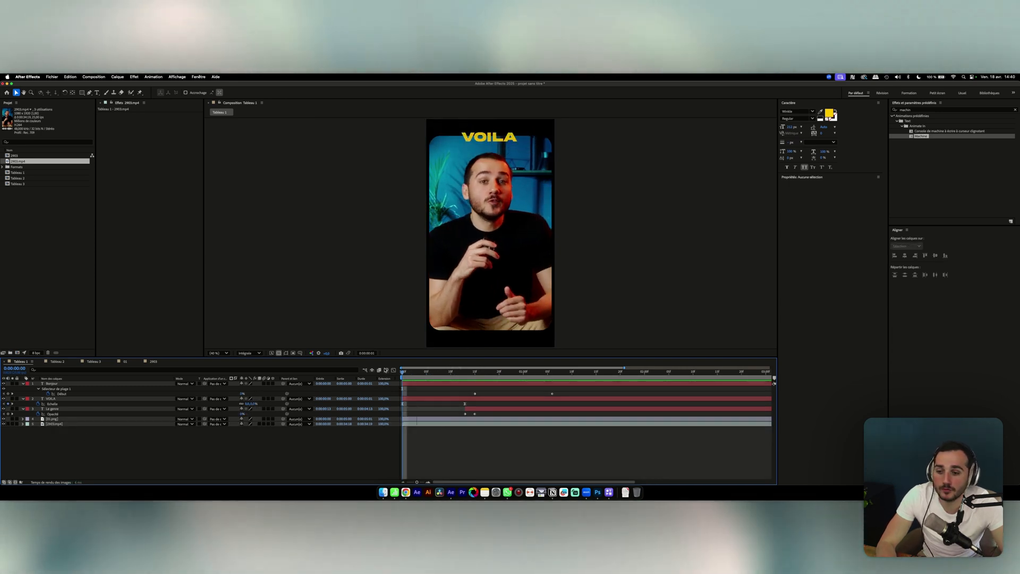
key(space)
key(space)
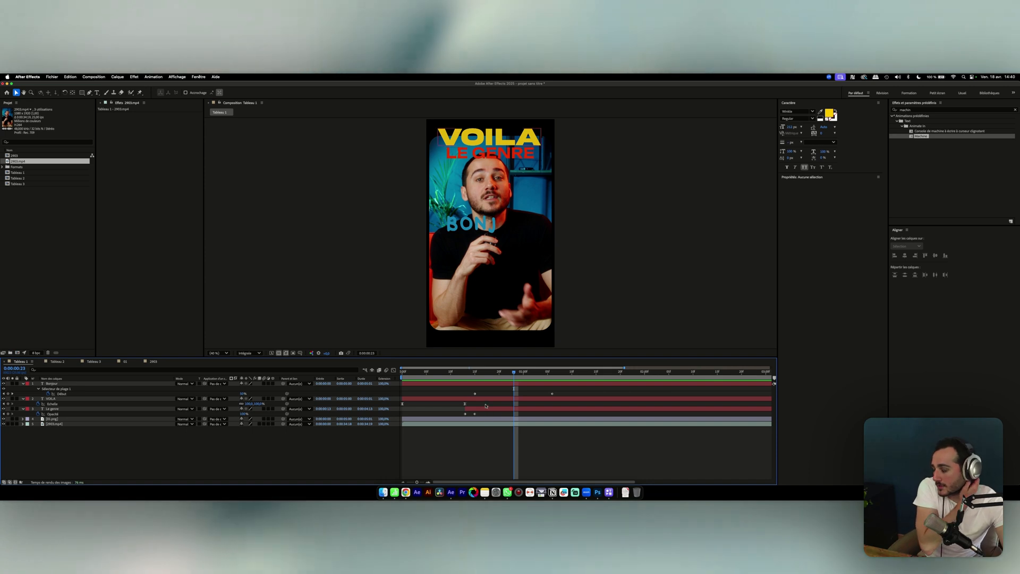
Collapse the keyframed properties of all layers in Tableau 1, from Bonjour down to 2903.mp4.
click(48, 384)
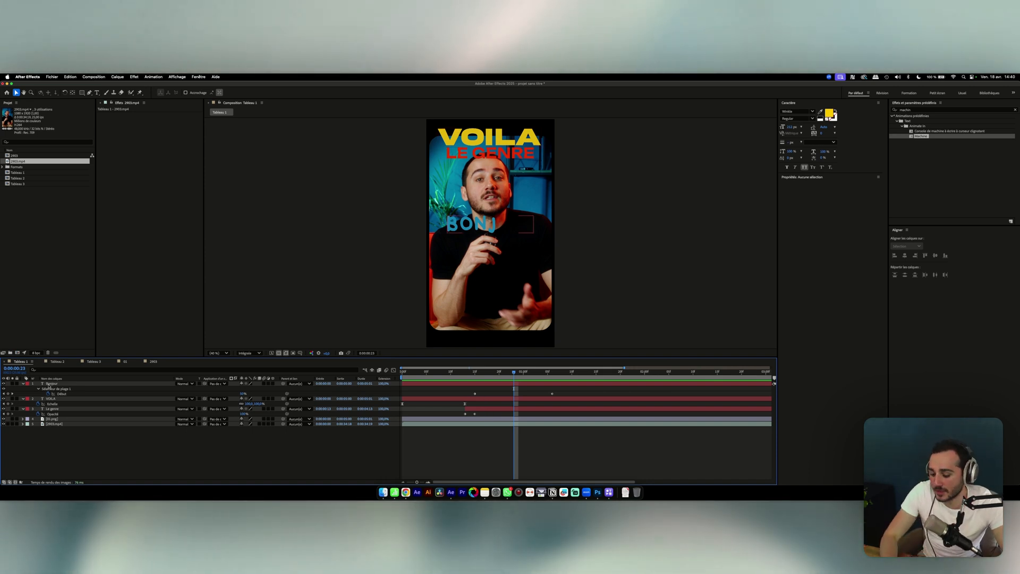
click(49, 384)
shift+click(51, 424)
key(u)
click(51, 431)
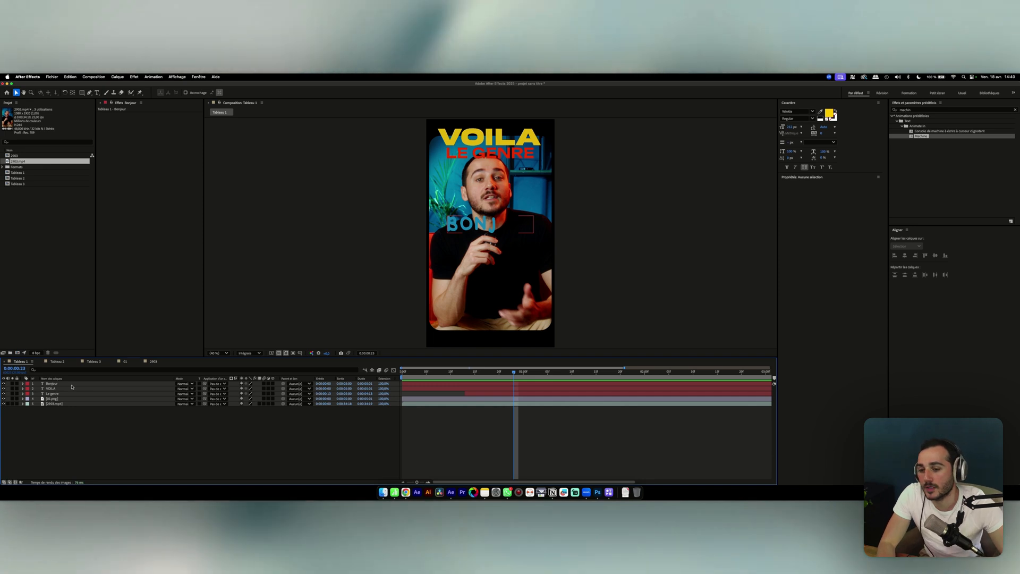
Select the VOILA layer and play Tableau 1 from the first frame to review its scale animation.
click(62, 384)
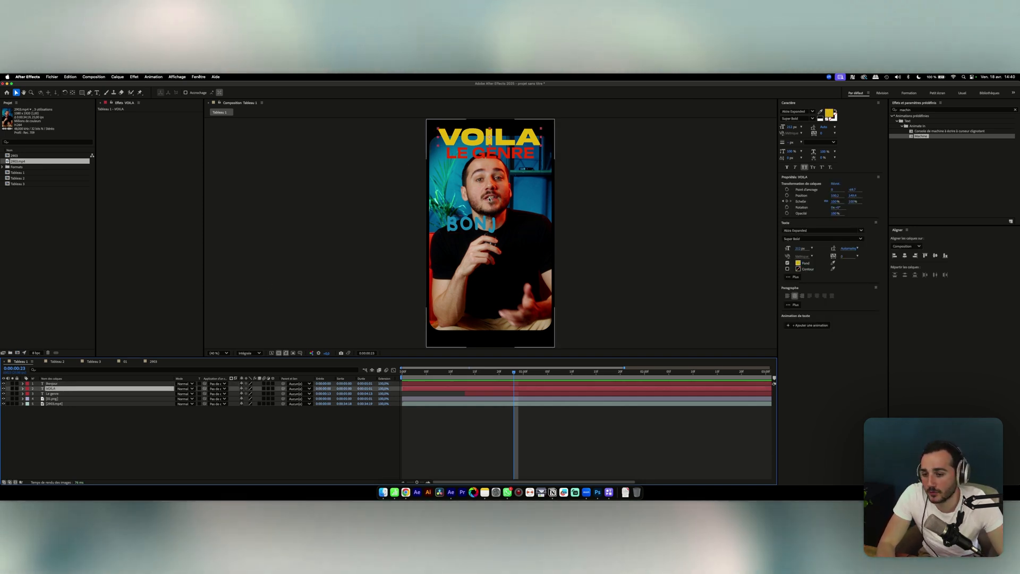
key(Home)
key(space)
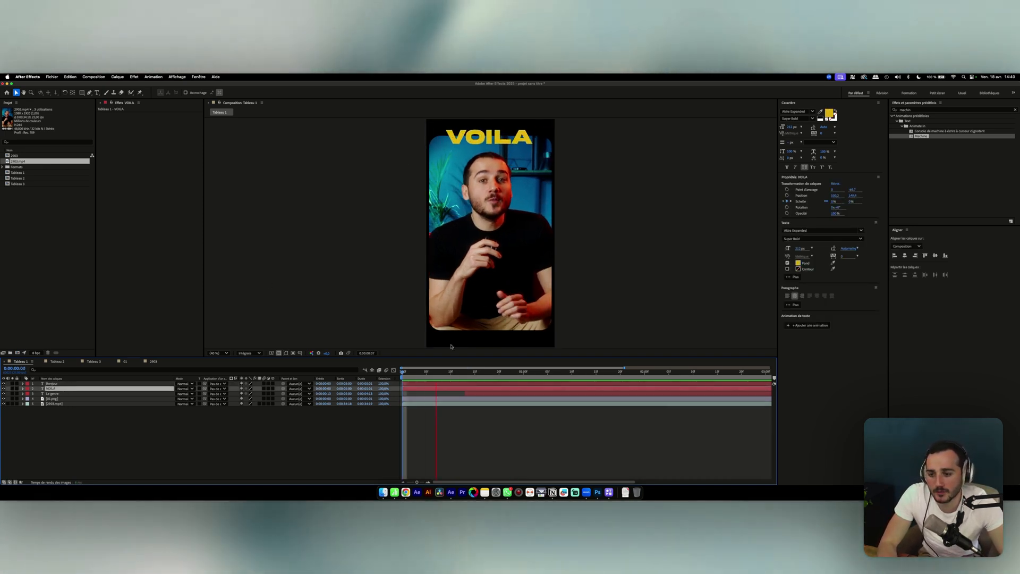